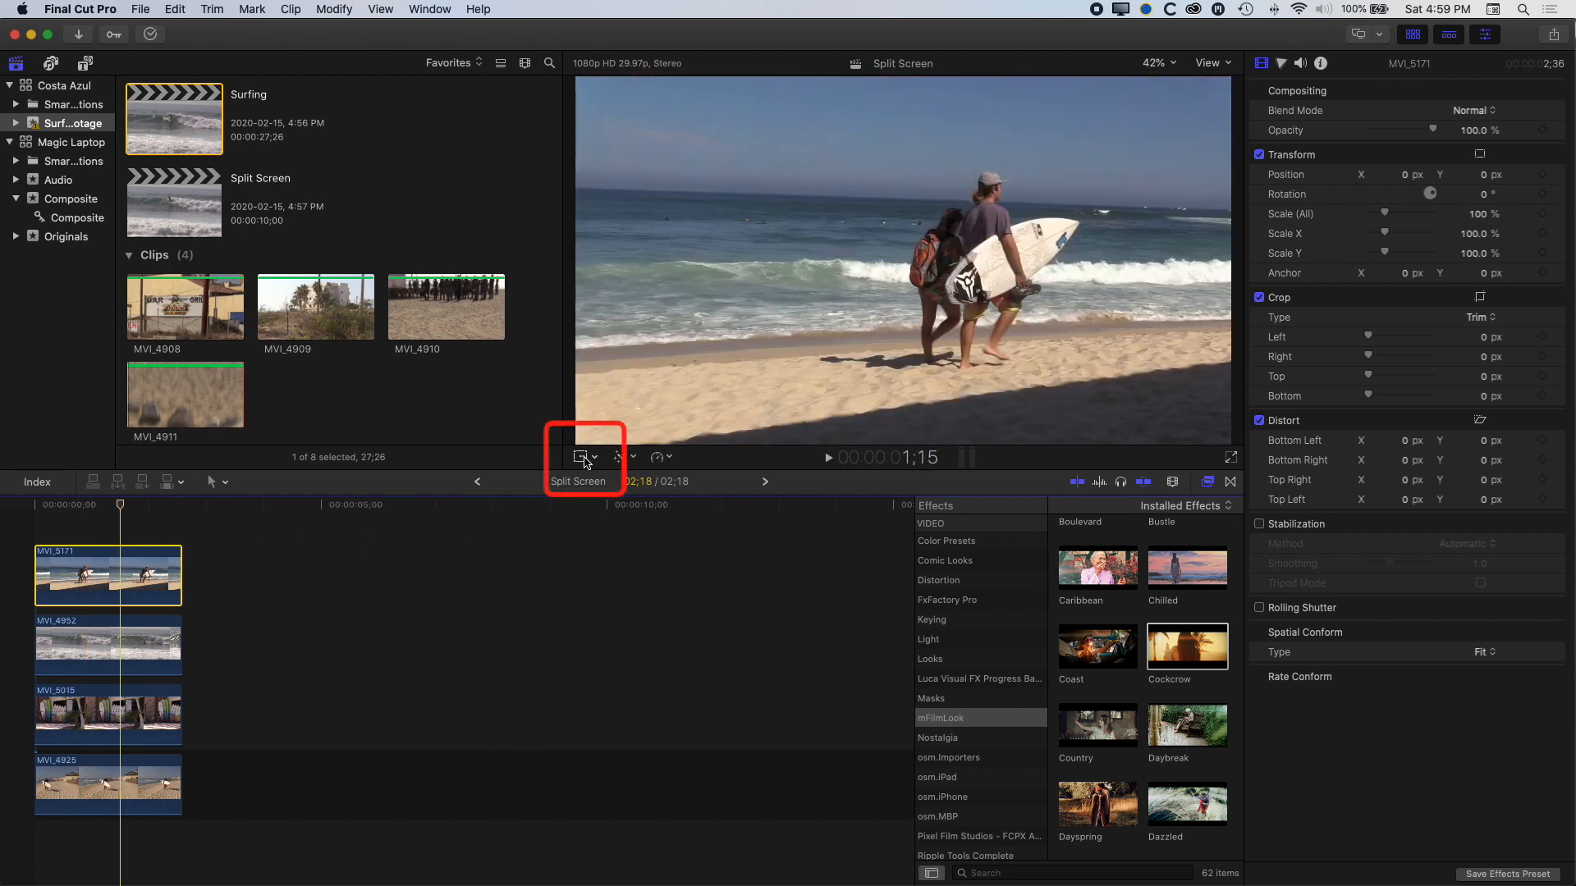
Shrink the MVI_5171 clip to about 38.59% with the on-screen Transform and place it at about X -248.3, Y 157.9 px
left_click(586, 461)
left_click_drag(576, 443, 826, 237)
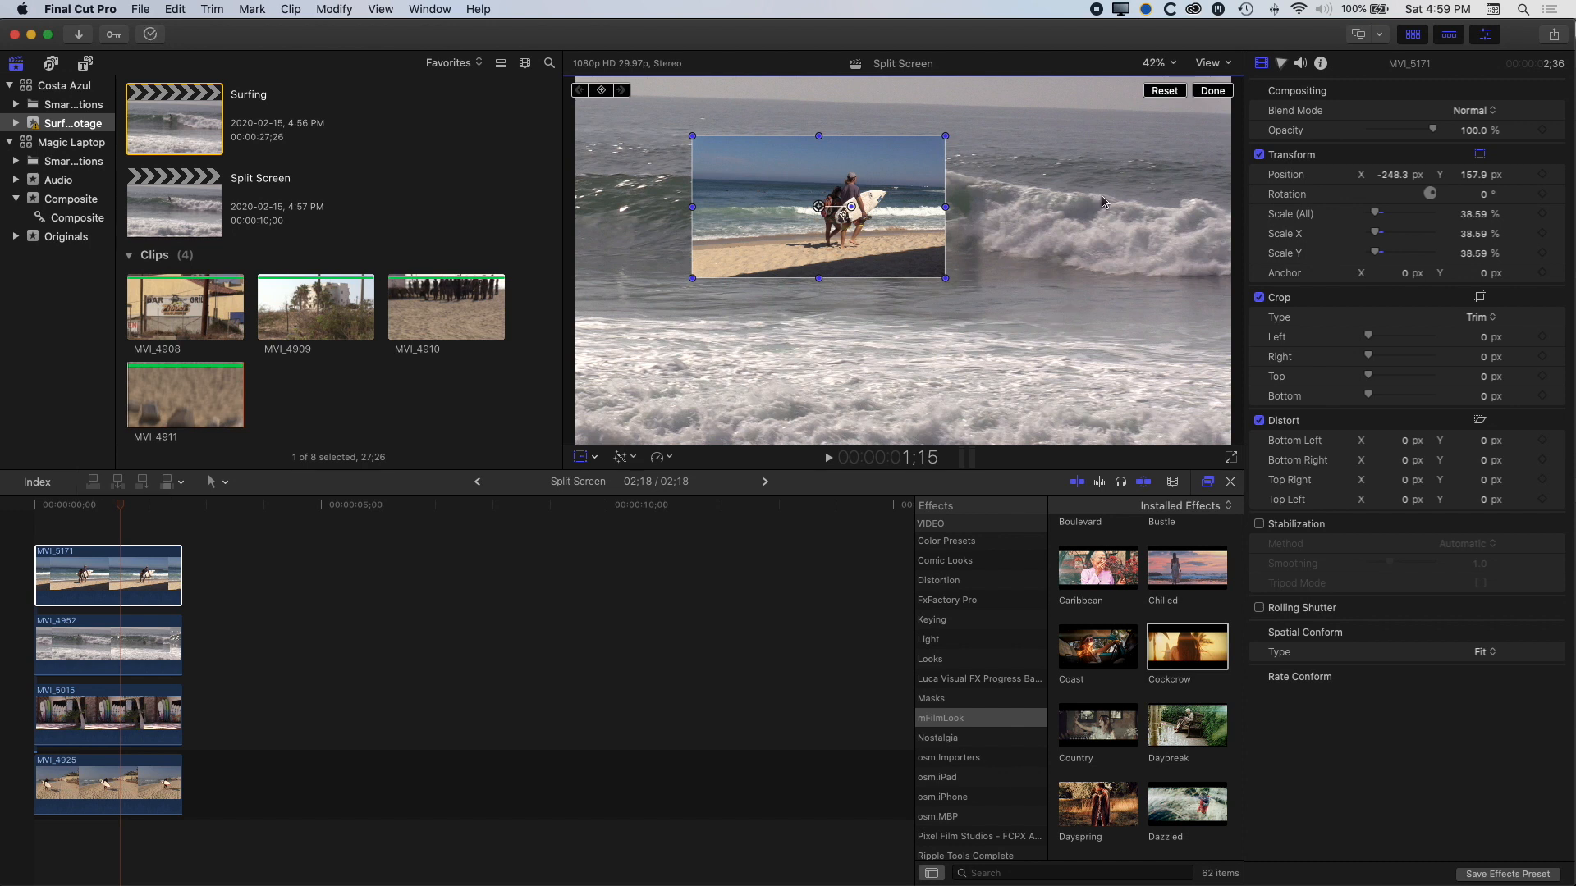
mouse_move(1539, 159)
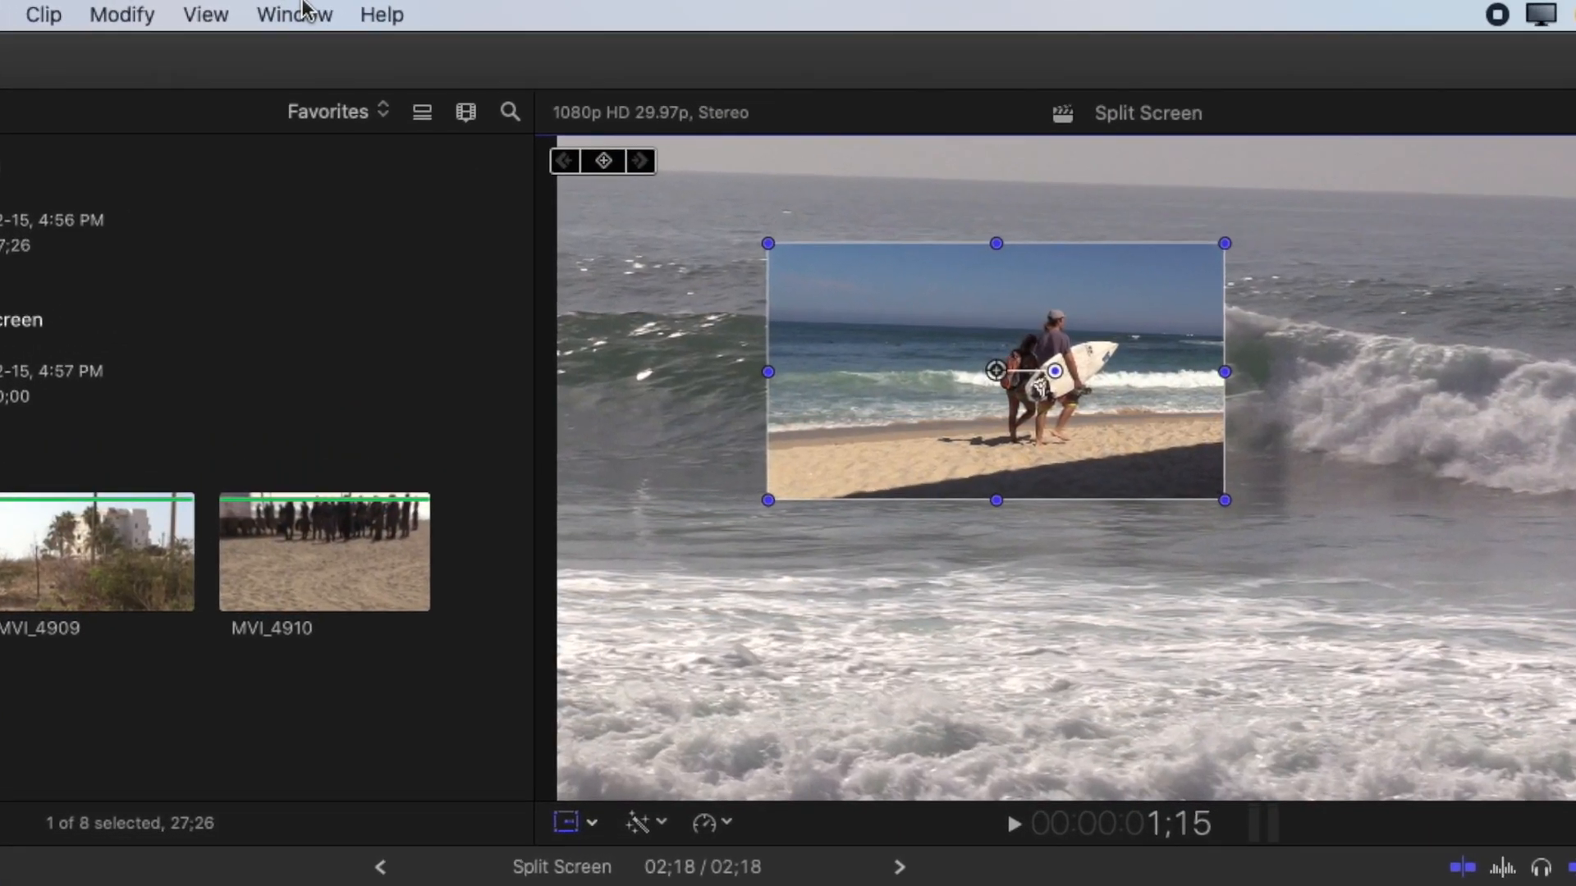
left_click(432, 7)
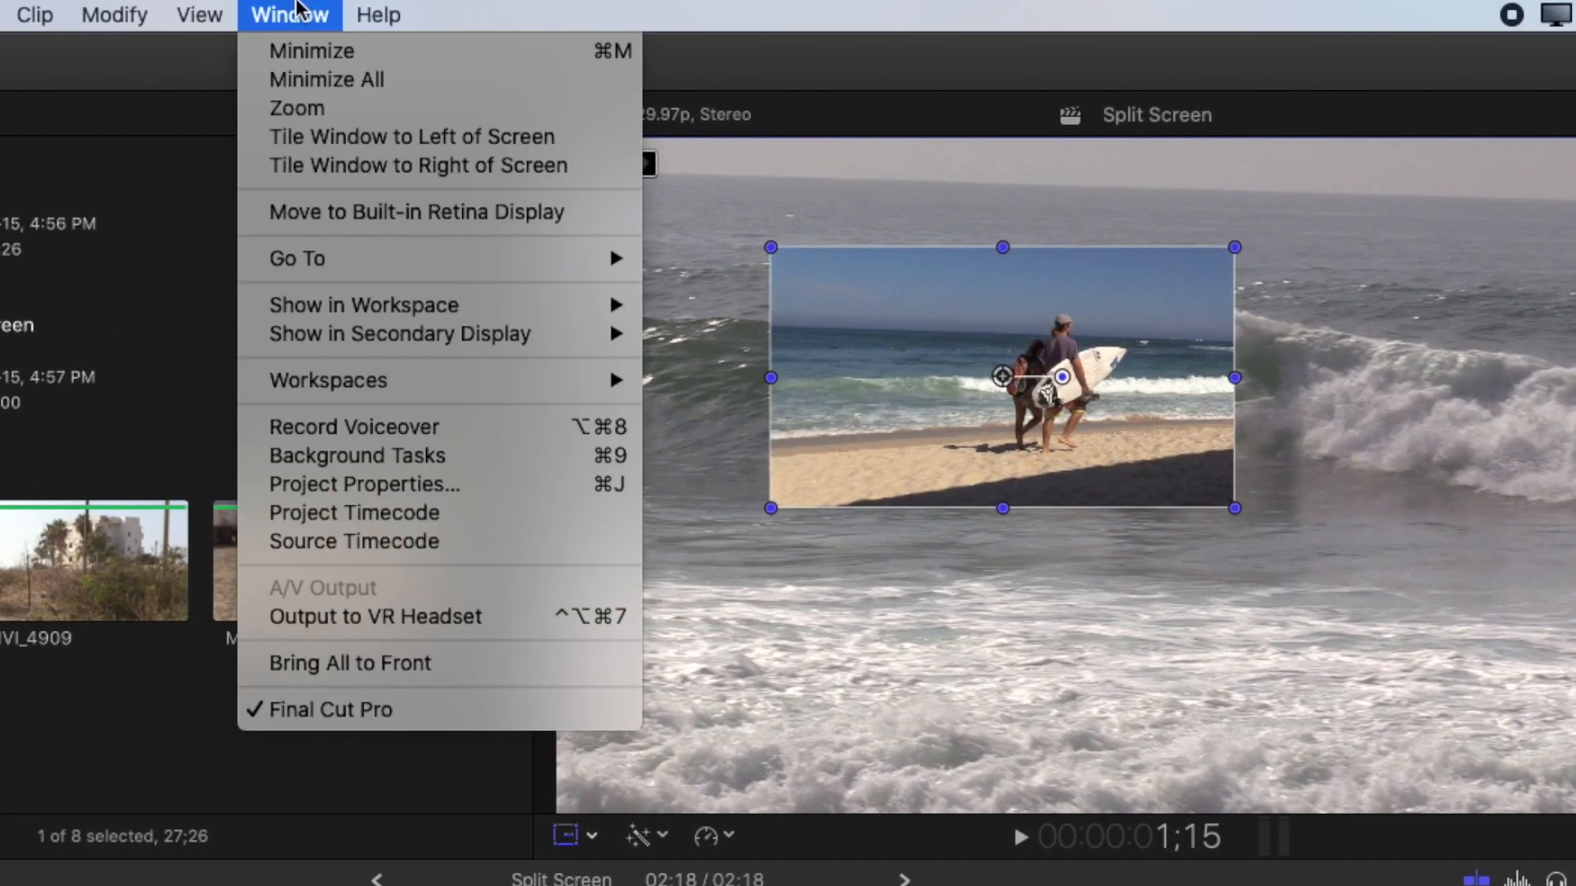
mouse_move(417, 318)
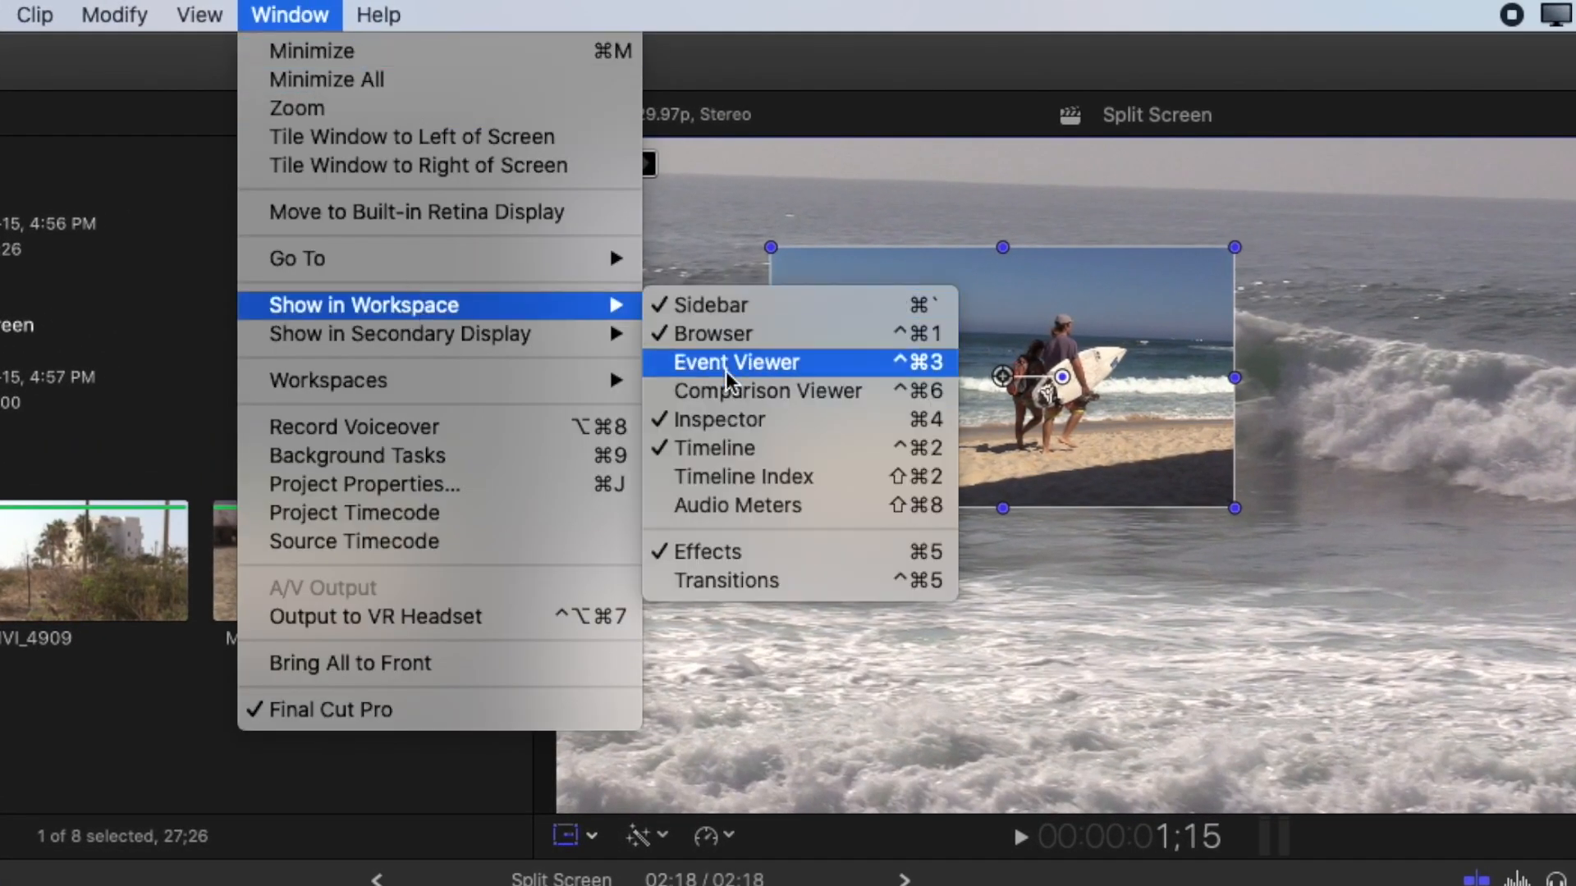
left_click(738, 421)
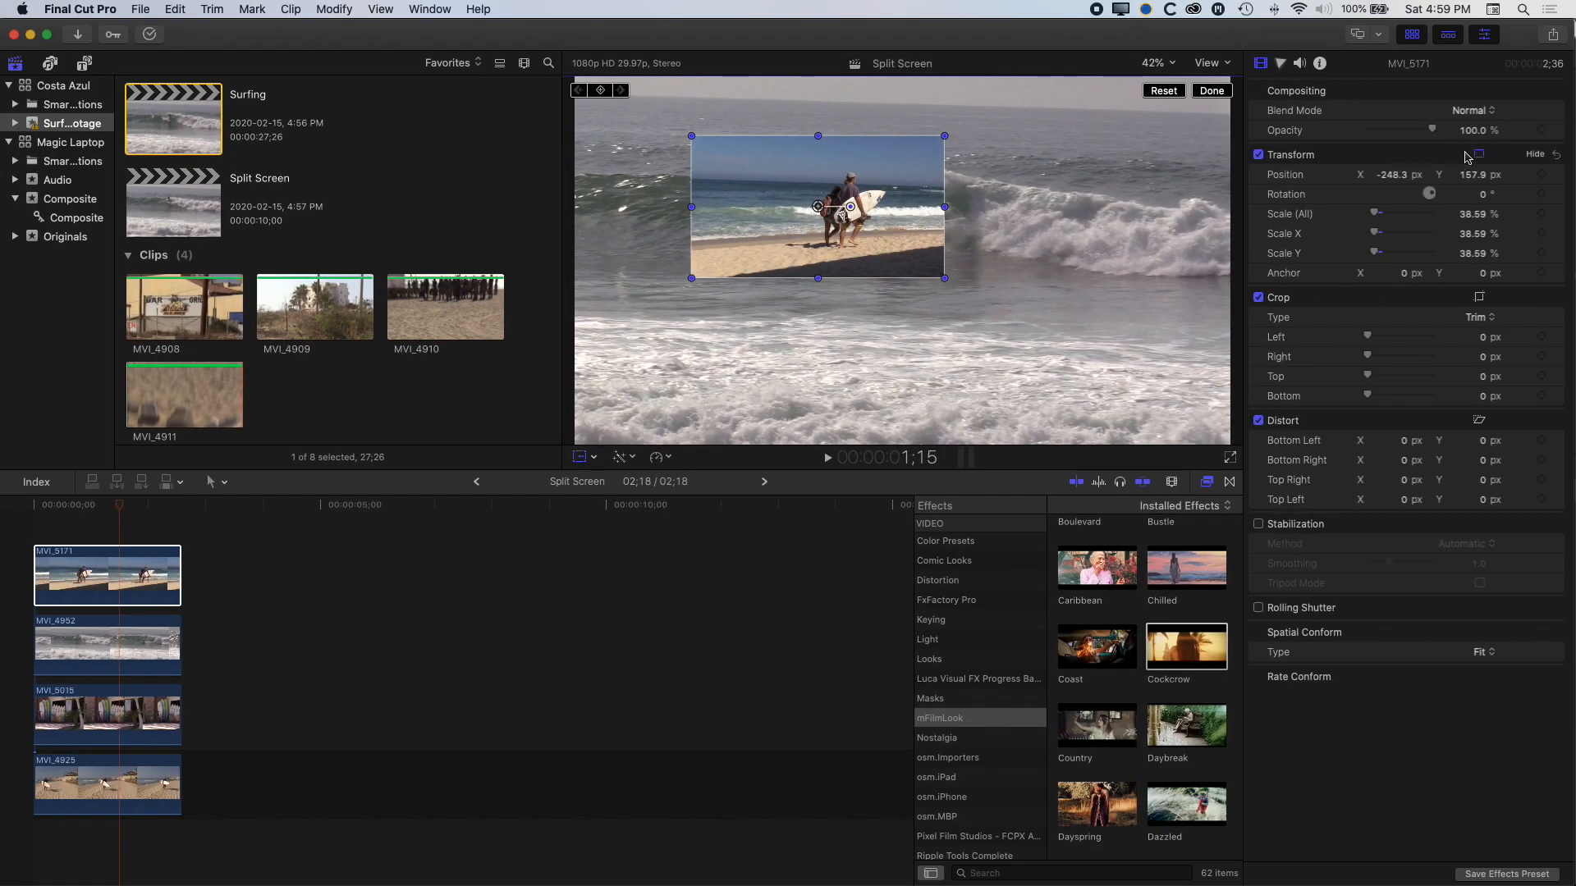
Reset the MVI_5171 clip's Transform parameters and turn off the on-screen Transform controls
left_click(1556, 155)
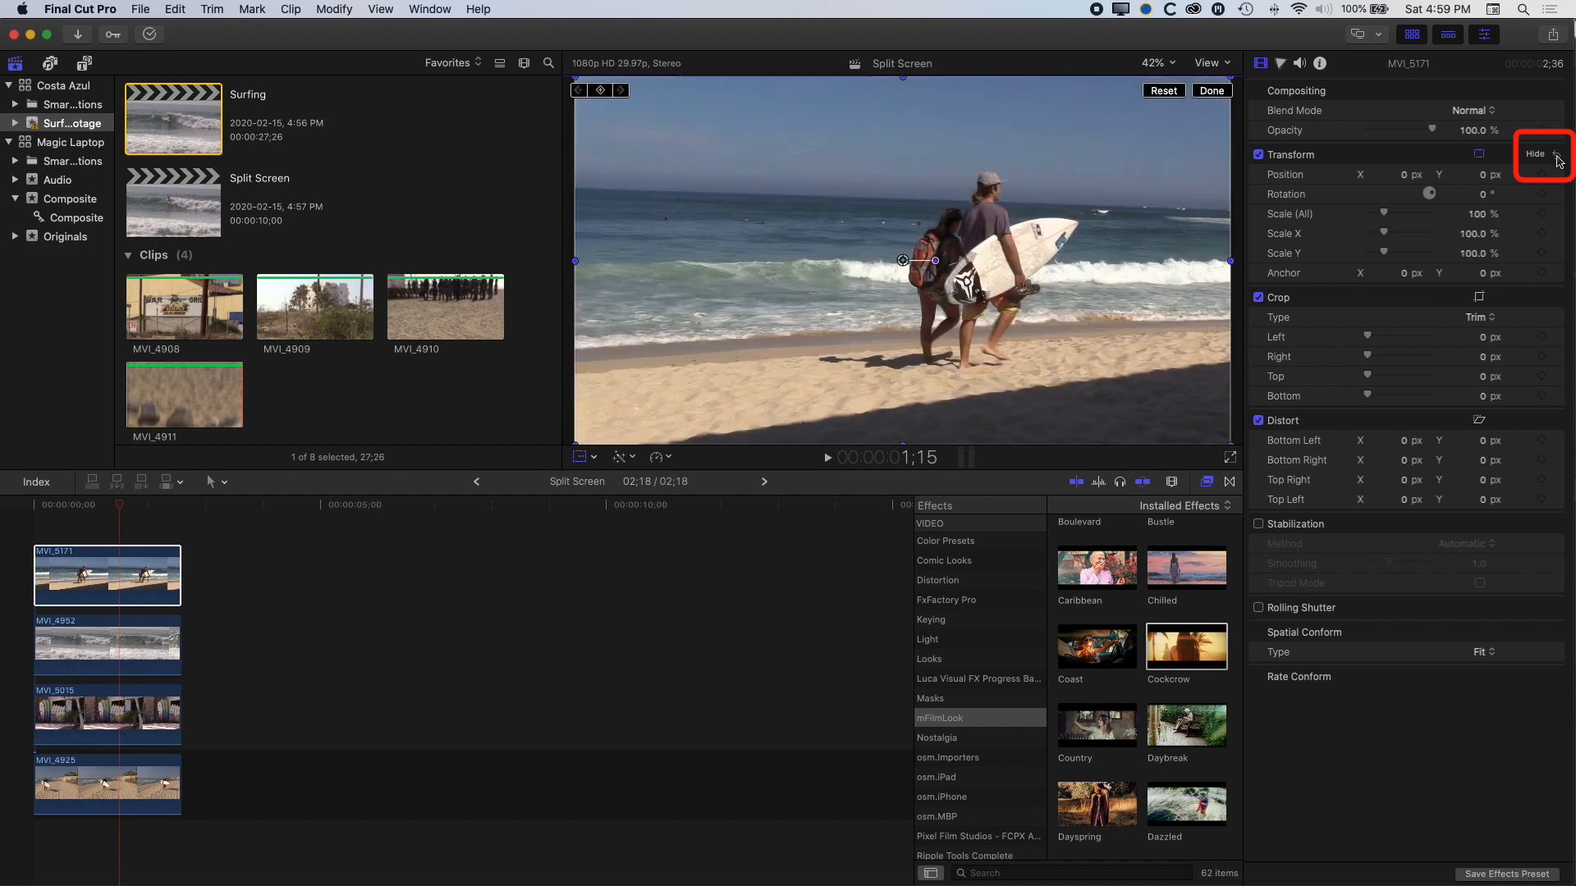
left_click(580, 460)
Scale all four stacked timeline clips together to 50%
left_click(104, 577)
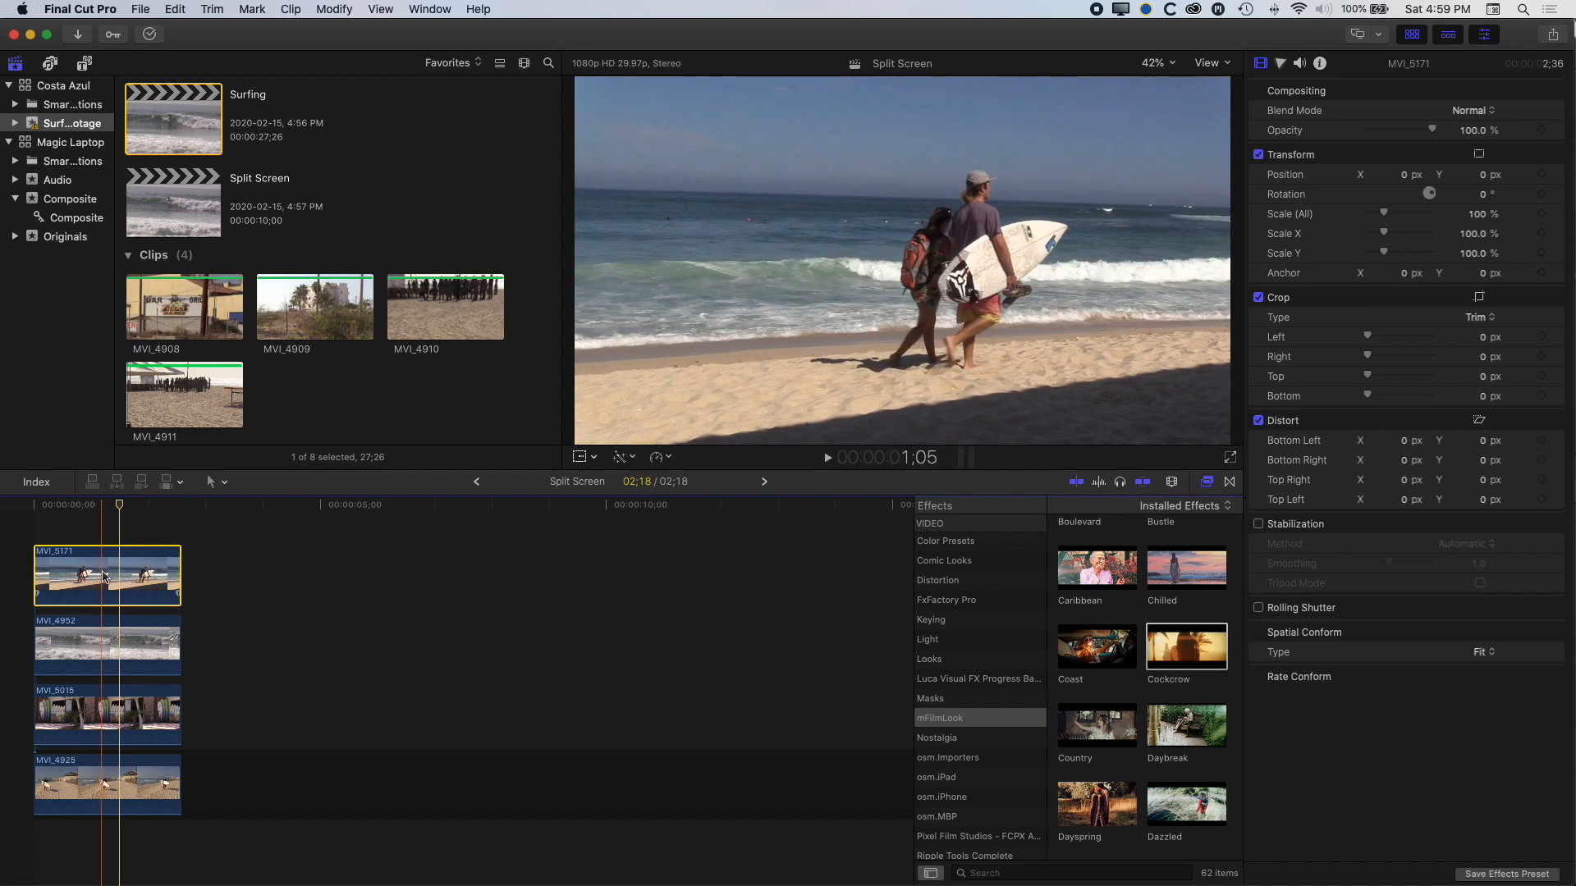
mouse_move(95, 530)
left_mouse_down()
mouse_move(115, 590)
mouse_move(125, 815)
left_mouse_up()
left_click(1475, 214)
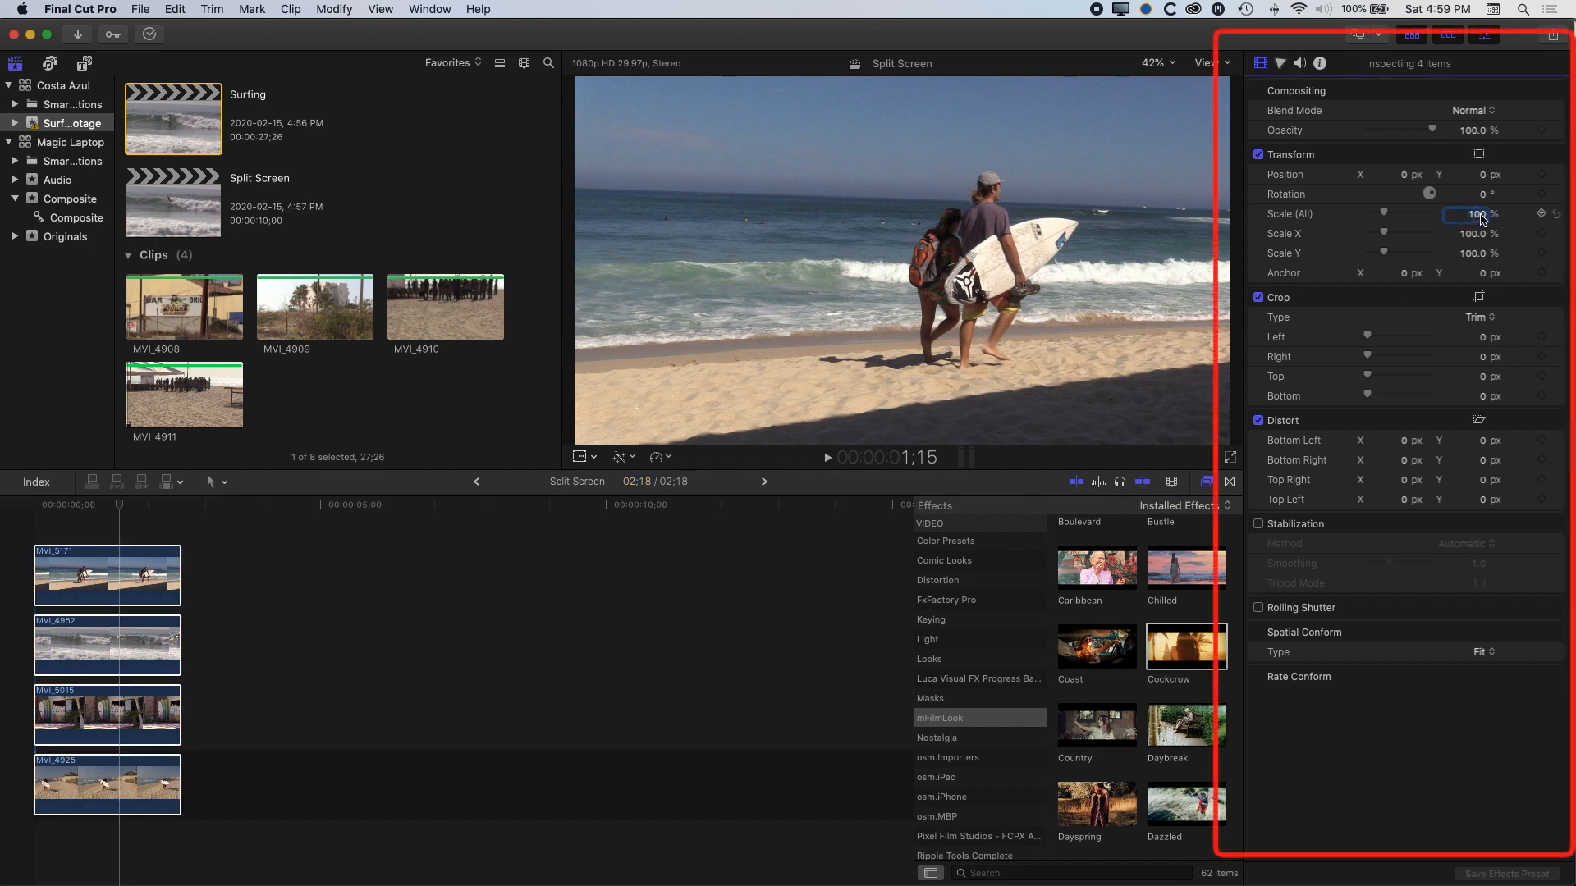
key("Return")
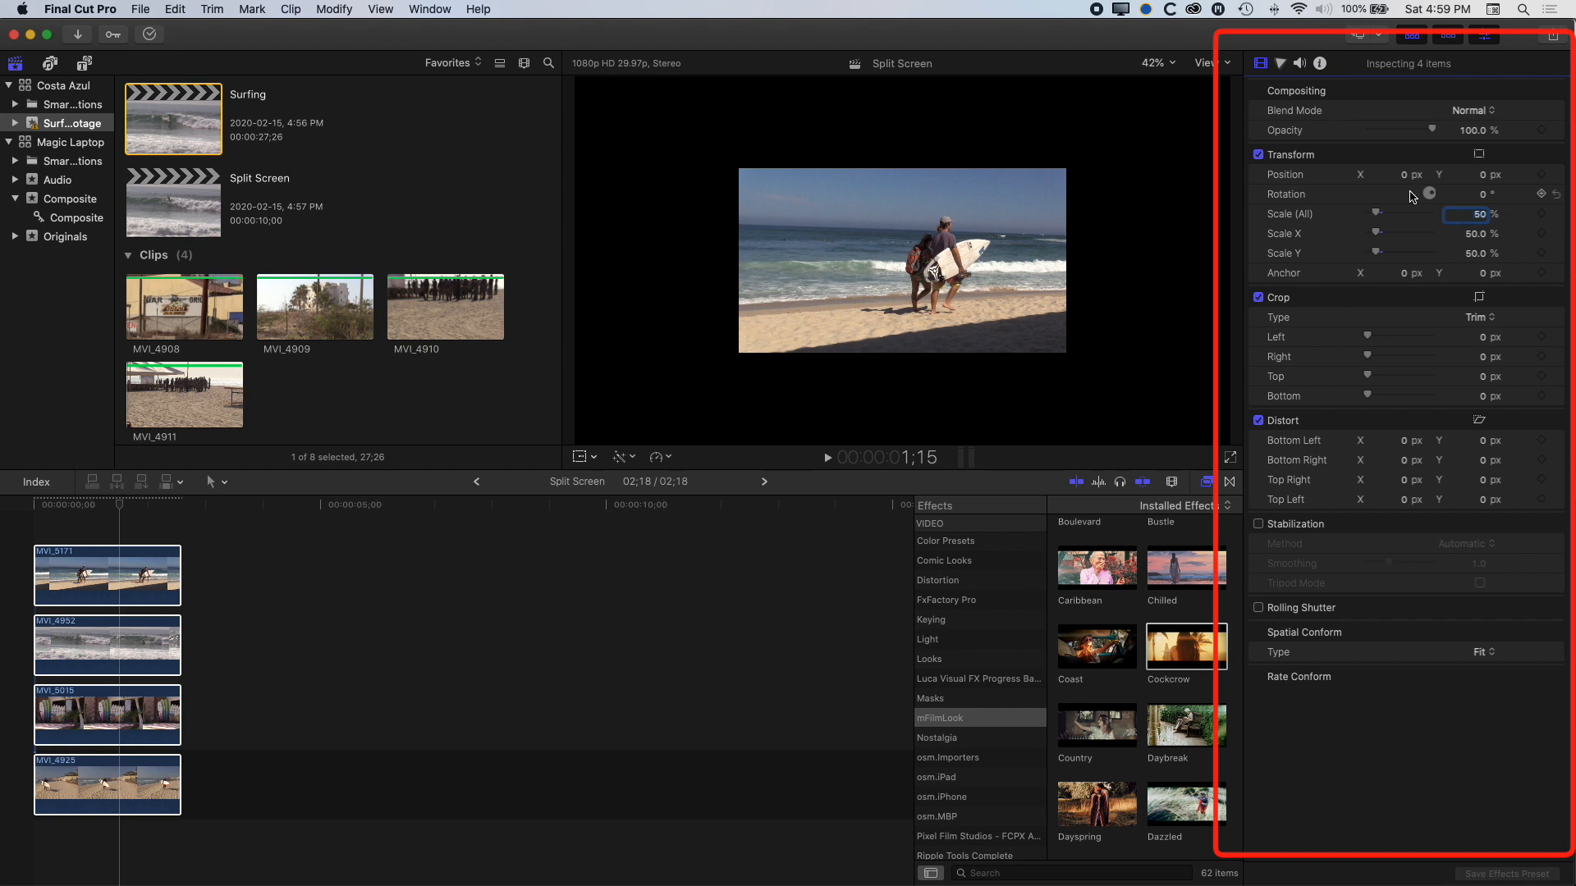
Calculate 1920/4 in Spotlight and set the MVI_5171 clip's X position to -480 px
left_click(123, 572)
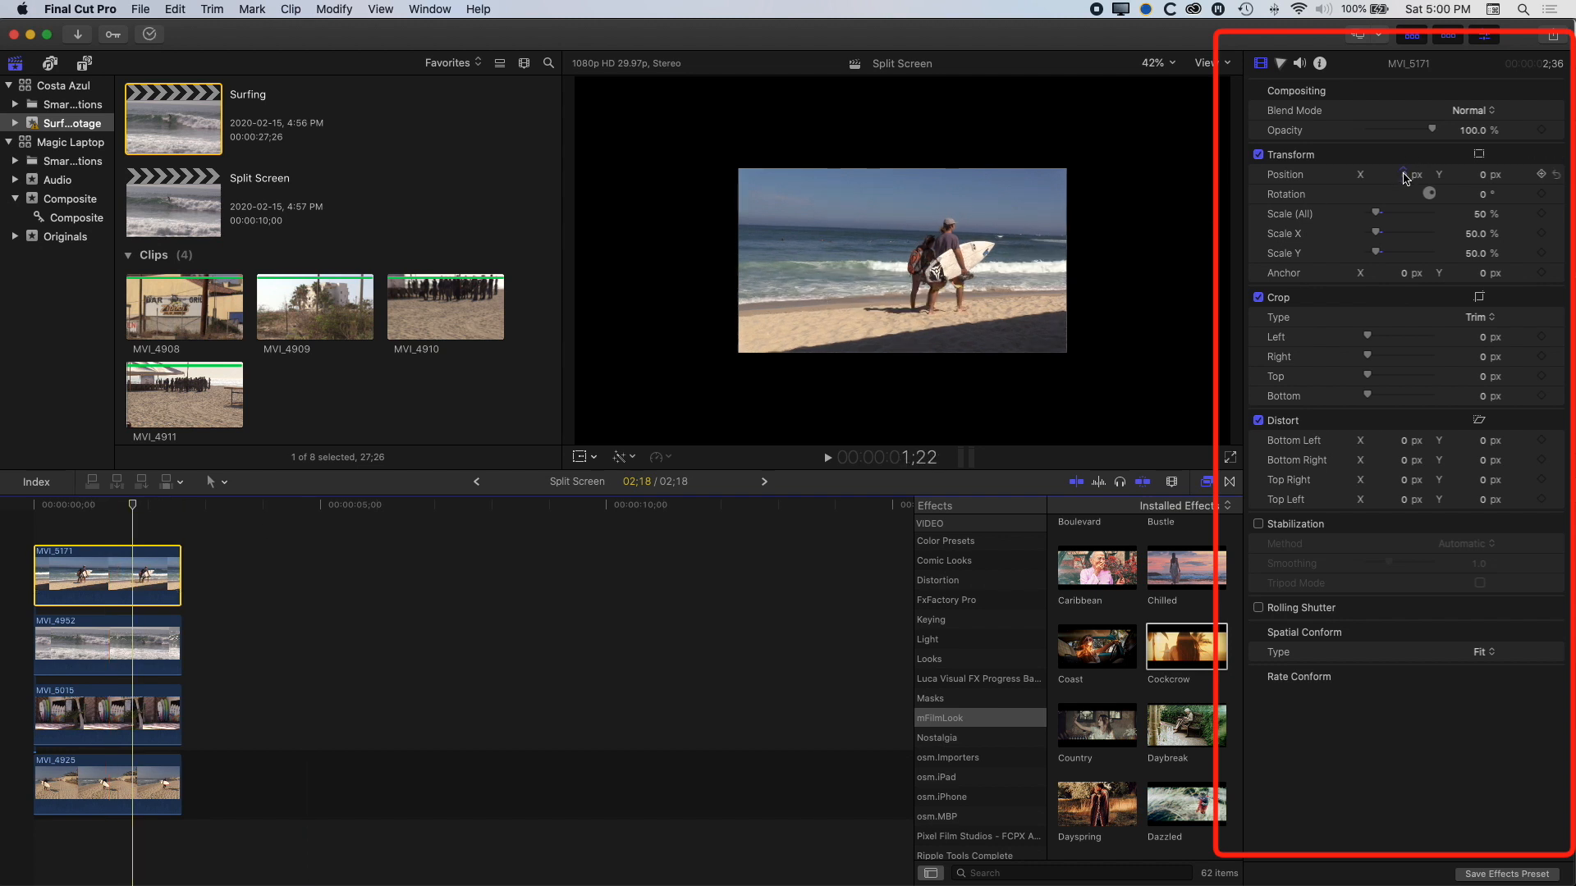
key("super+space")
type("1920/4")
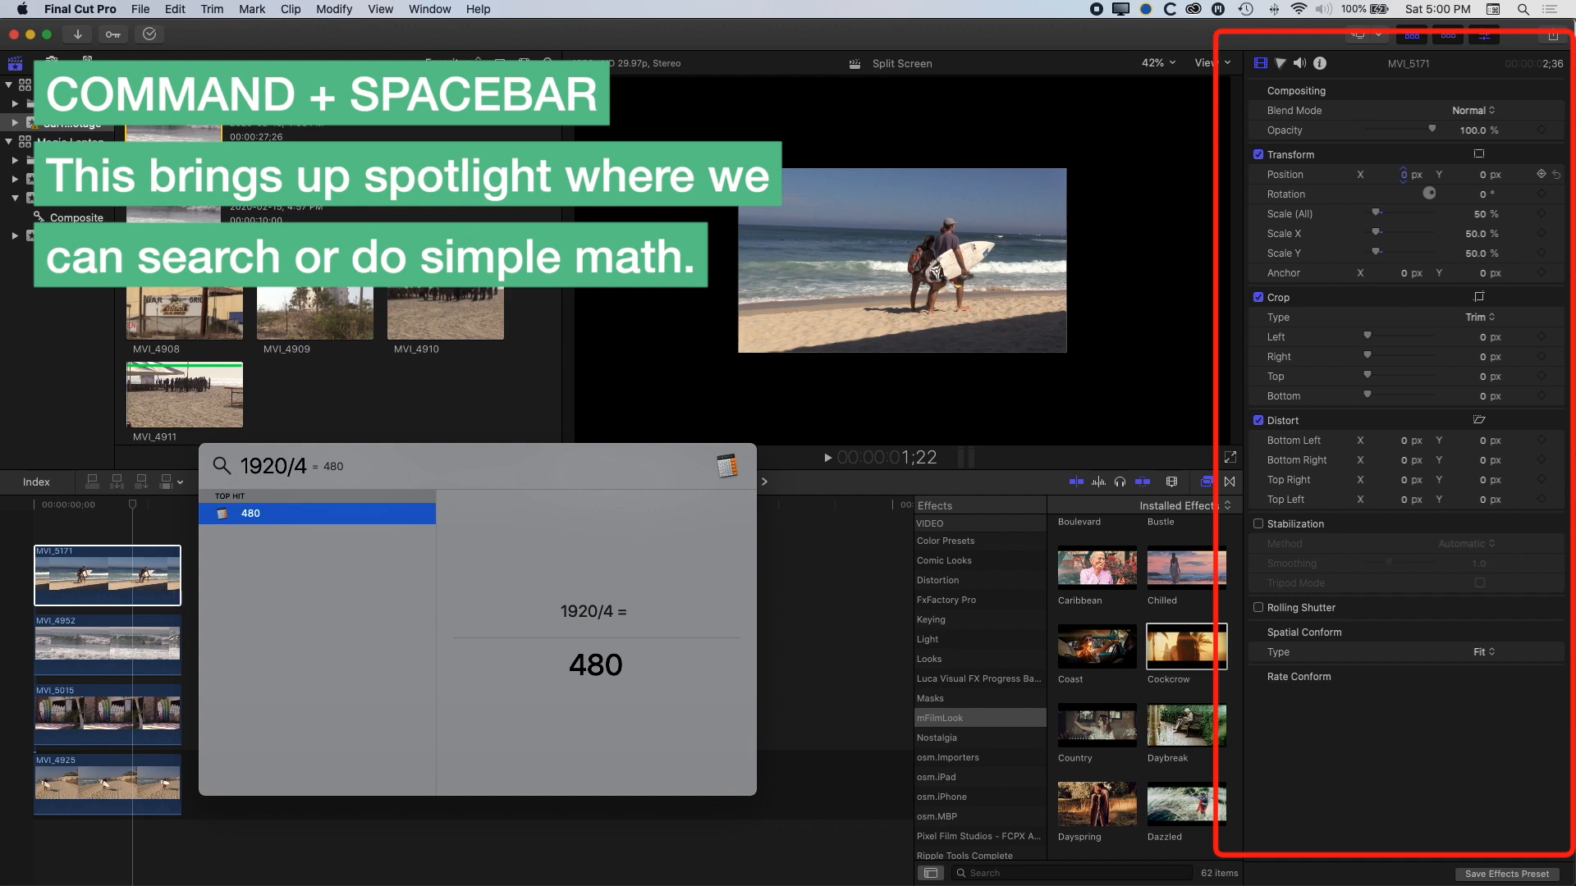
key("Escape")
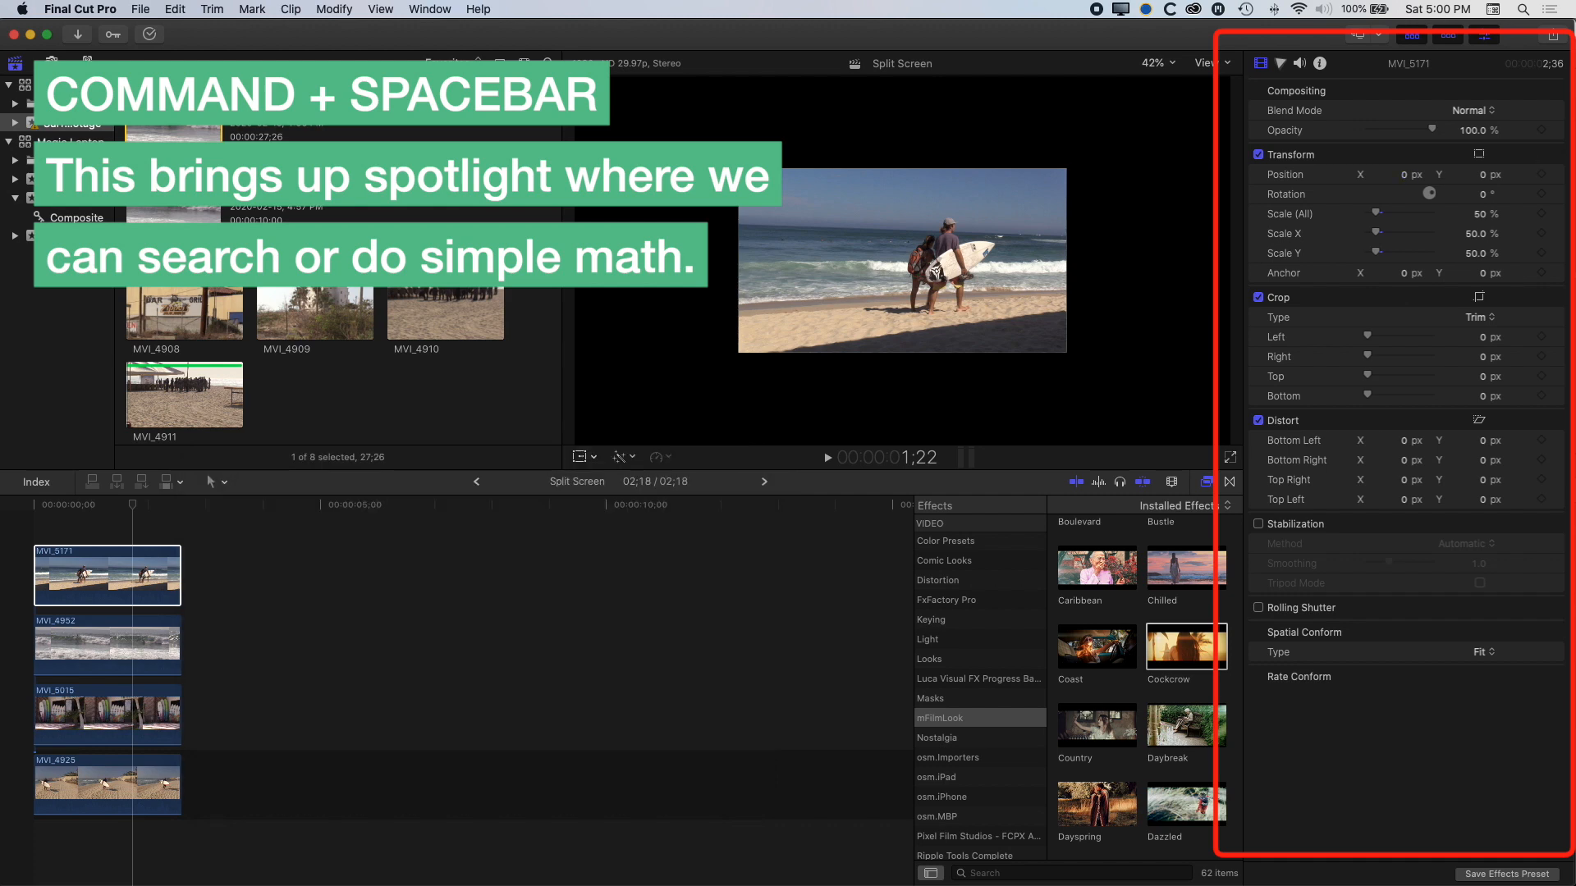
scroll(1404, 174, "up", 1)
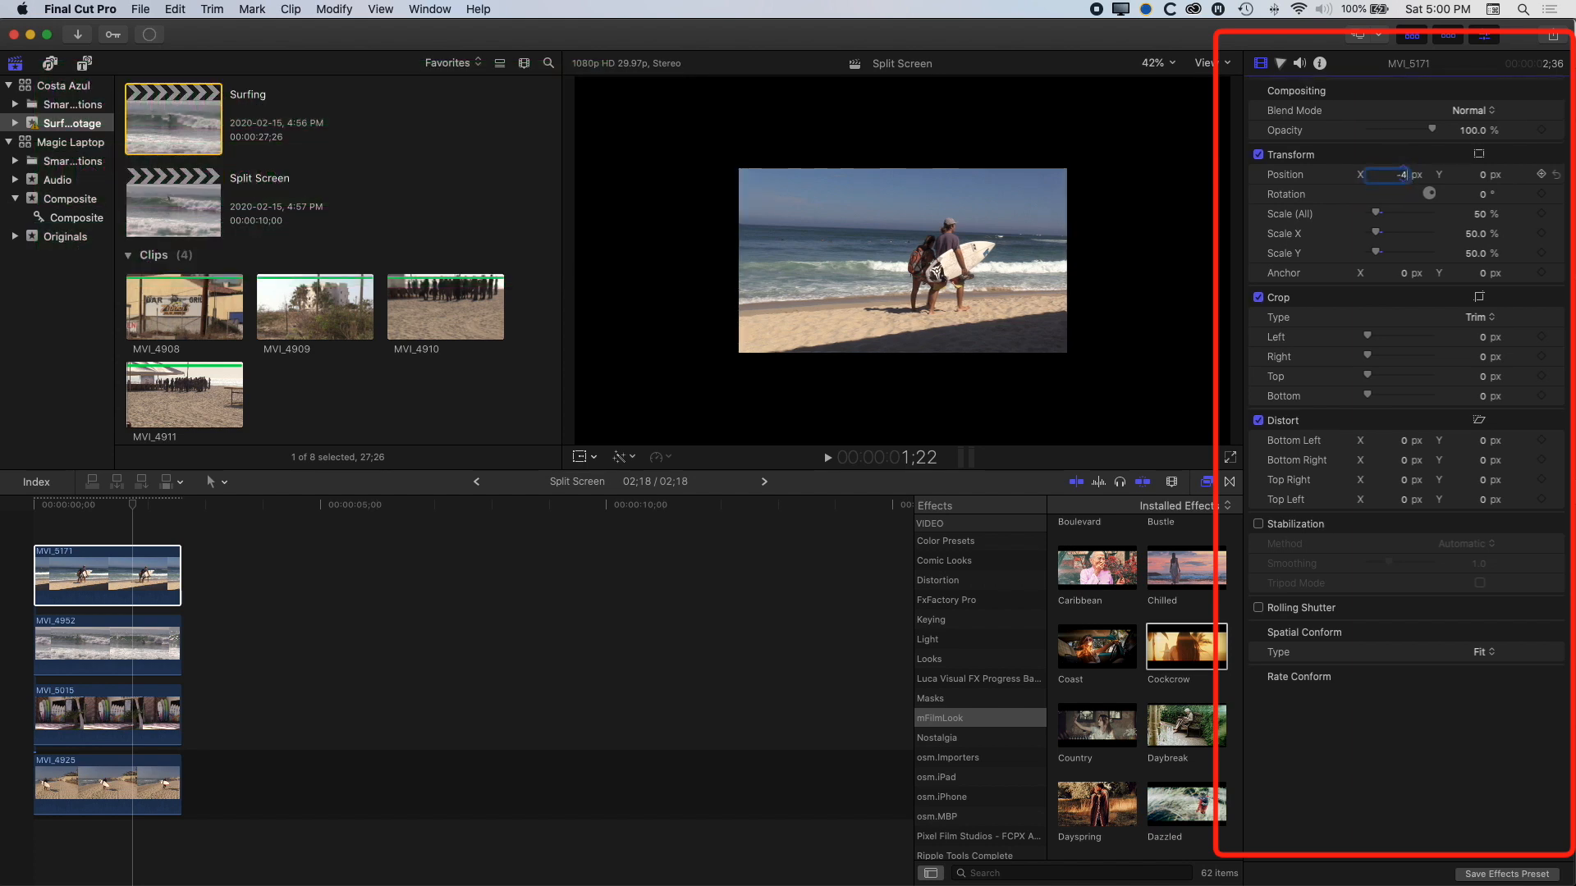
key("Return")
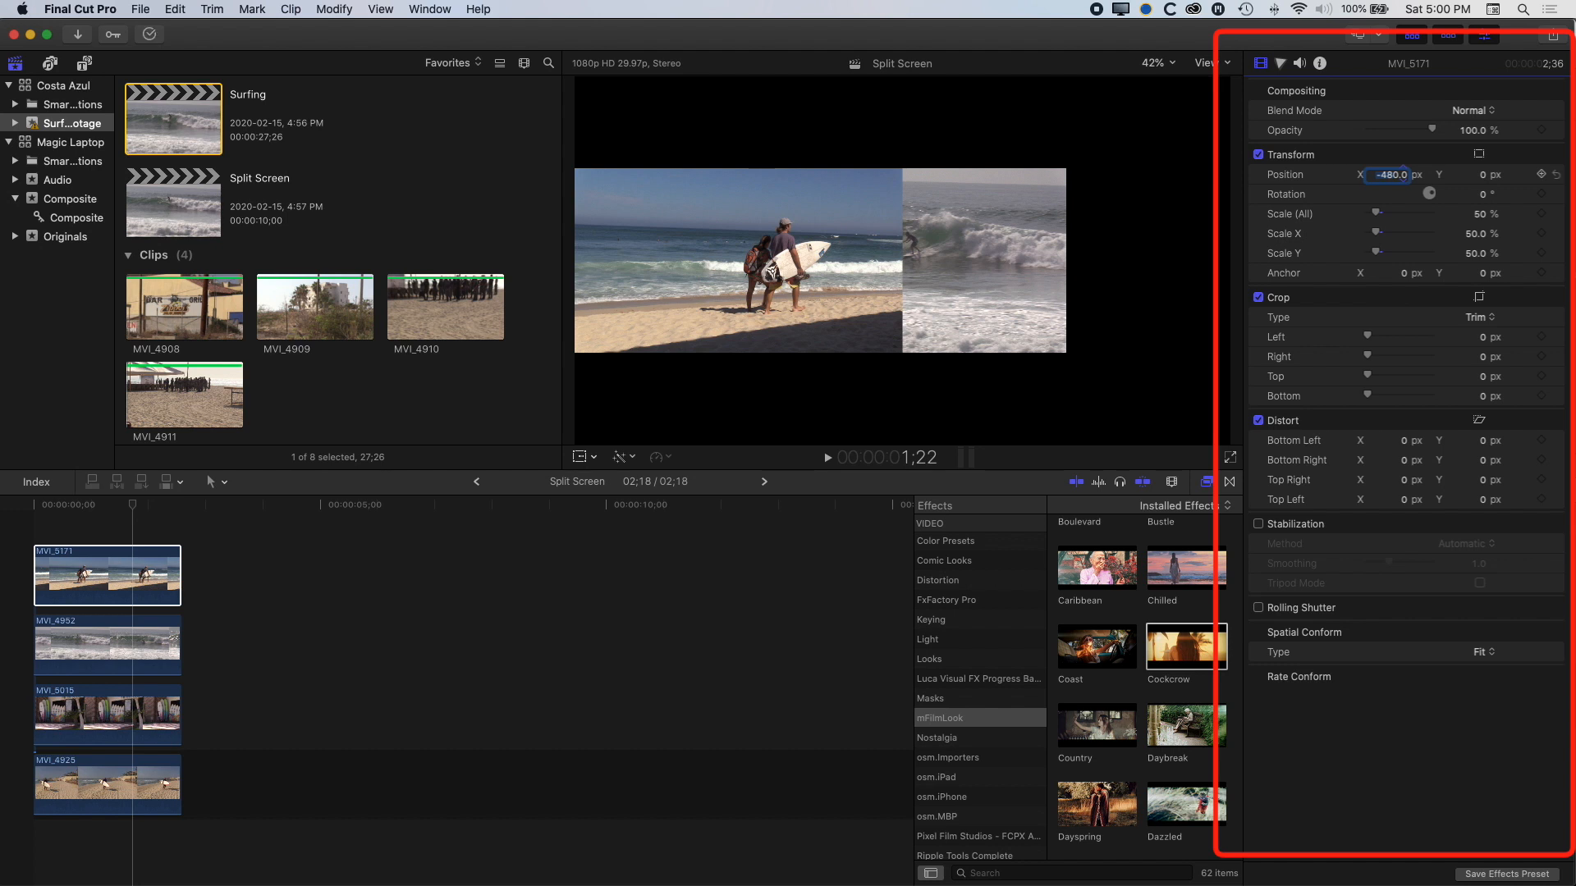
Calculate 1080/4 in Spotlight and set the MVI_5171 clip's Y position to 270 px
key("super+space")
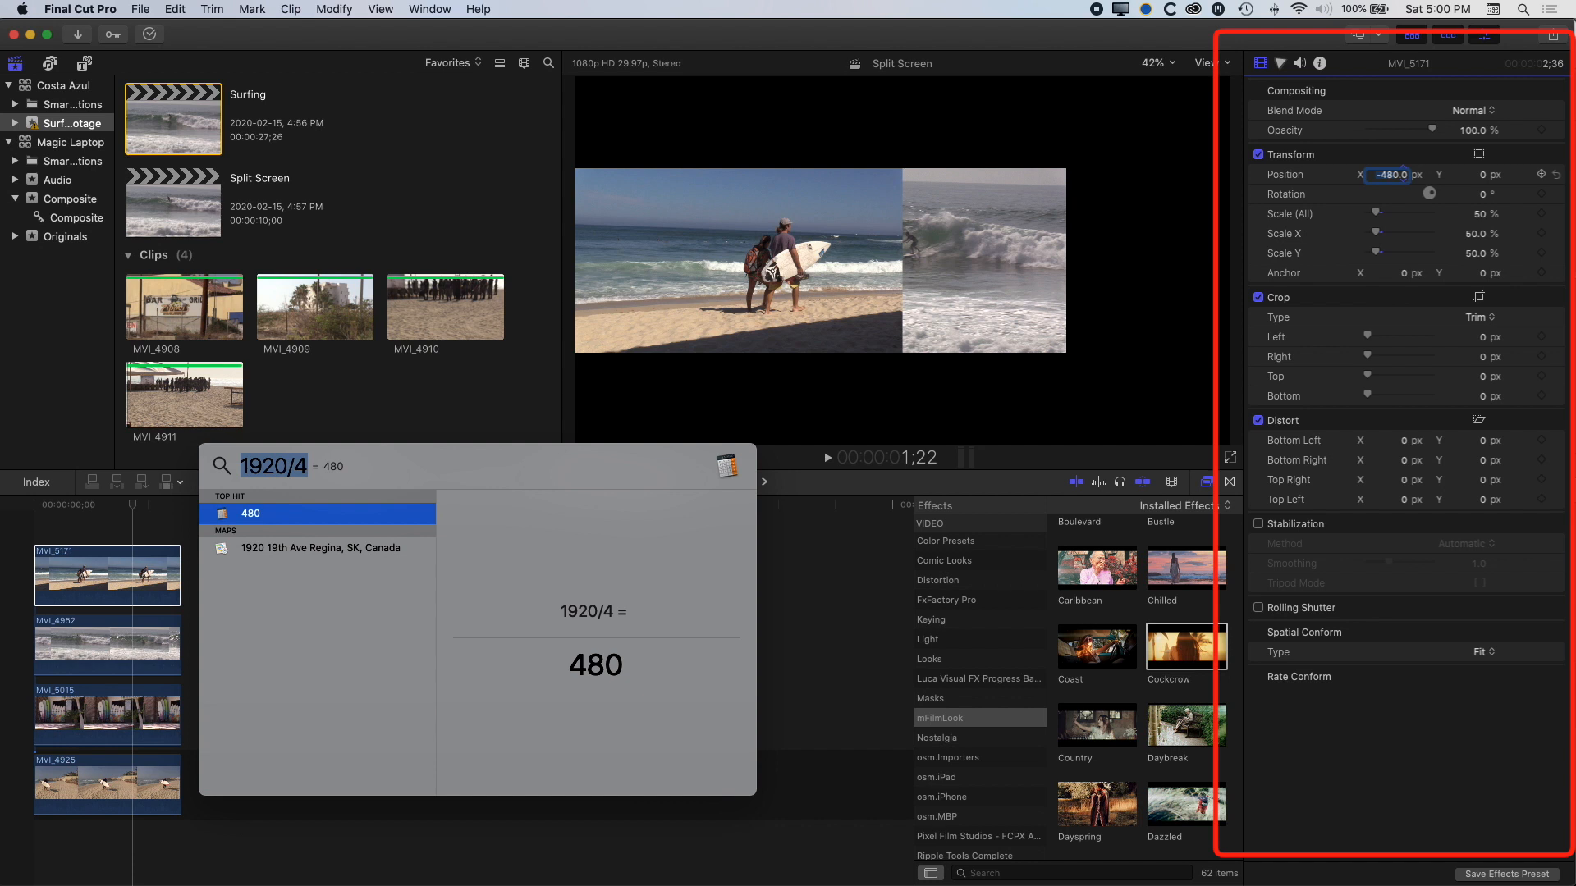
type("1080")
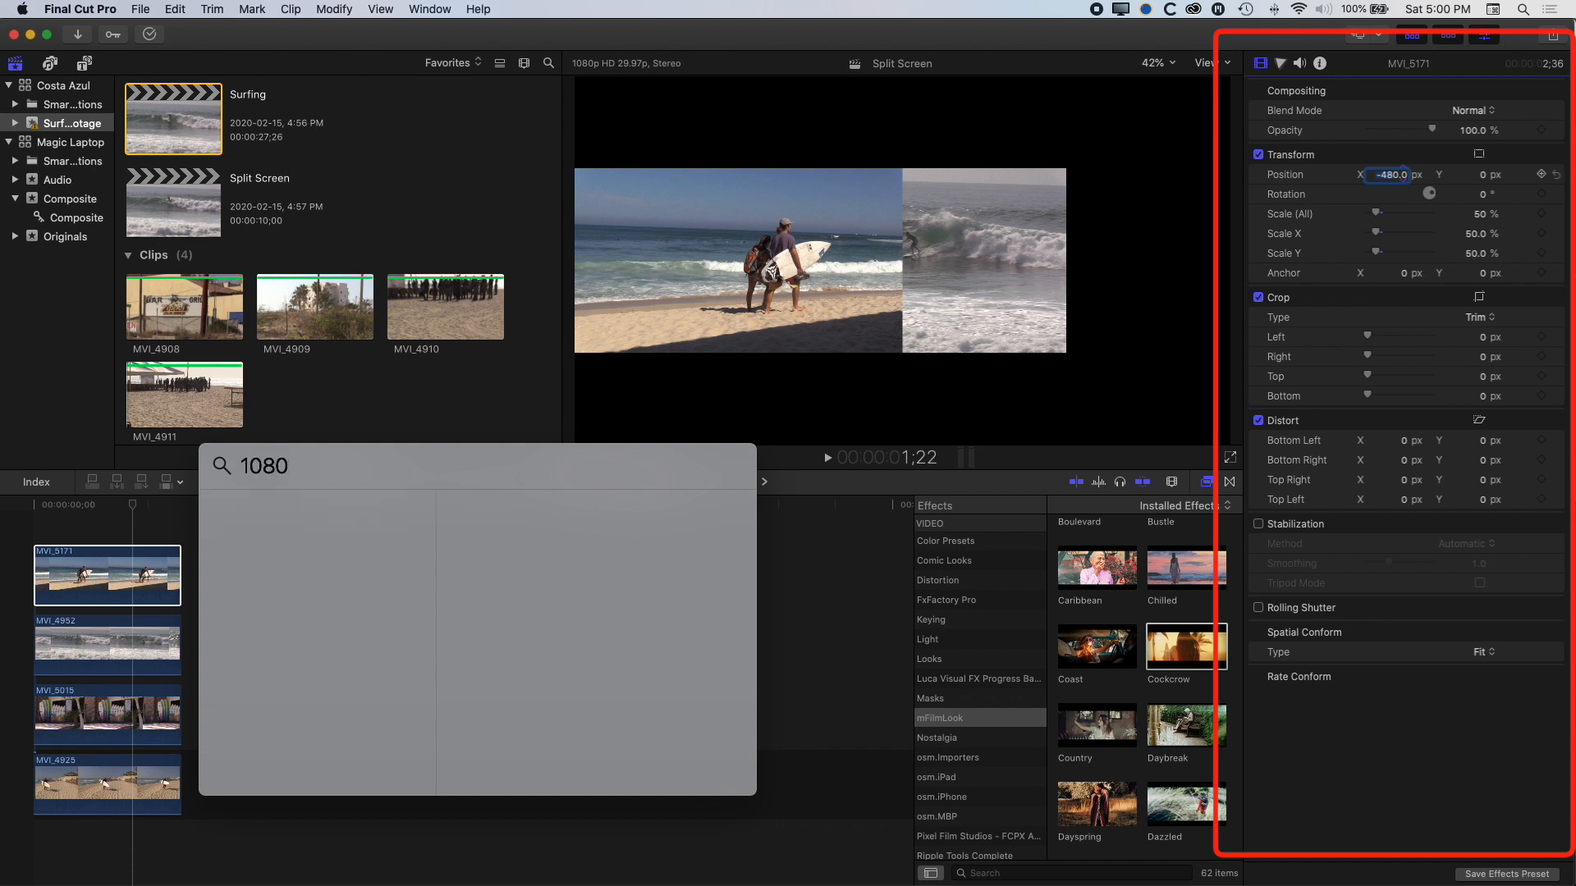
type("/4")
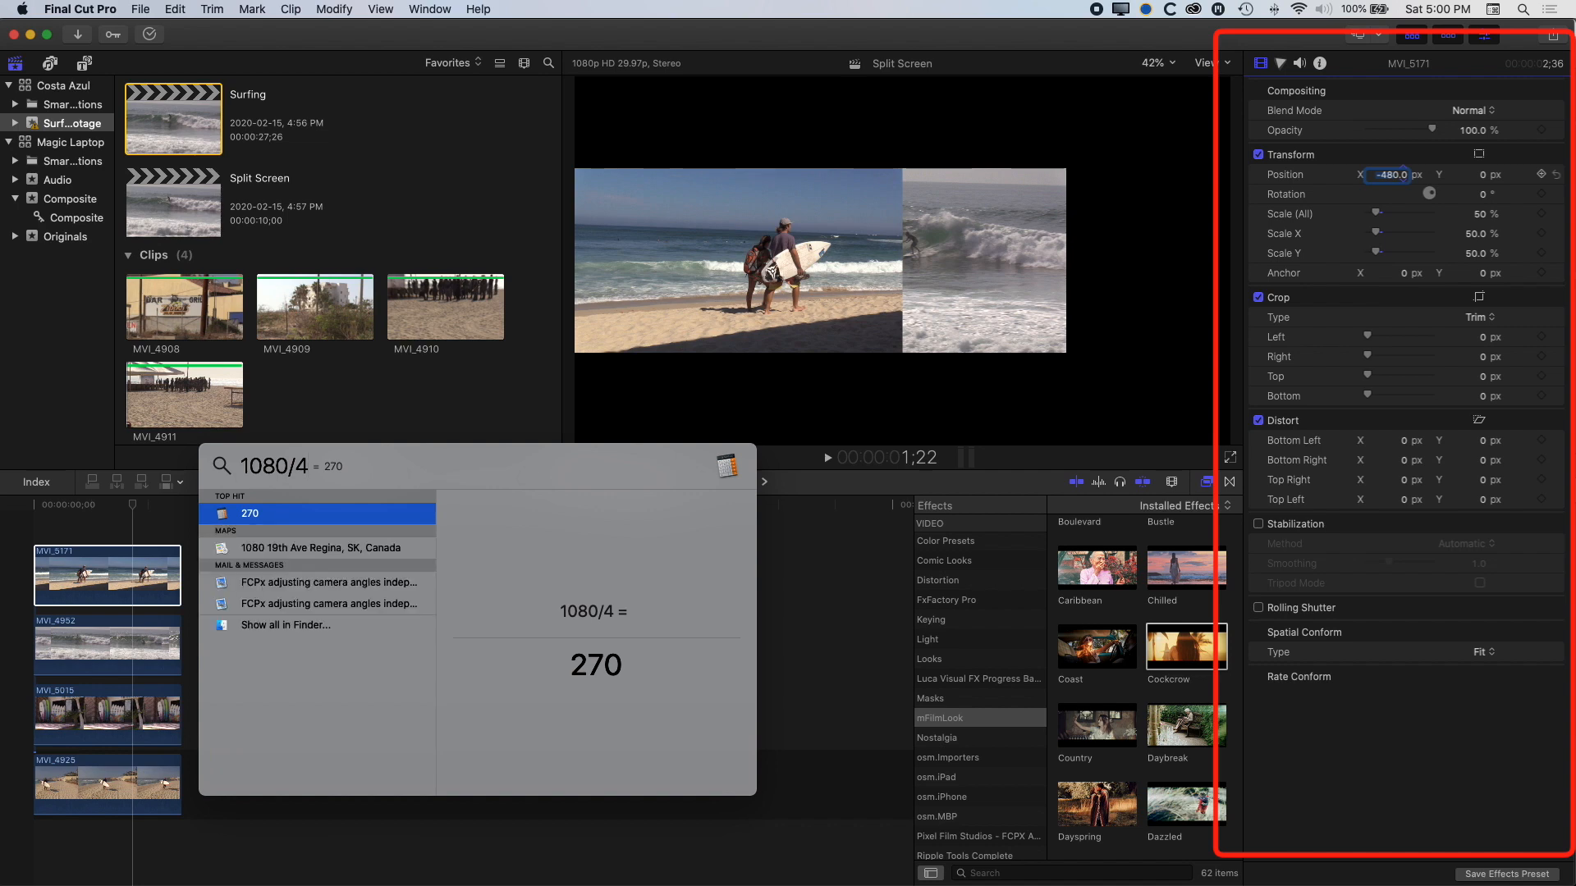
key("Escape")
left_click(1483, 175)
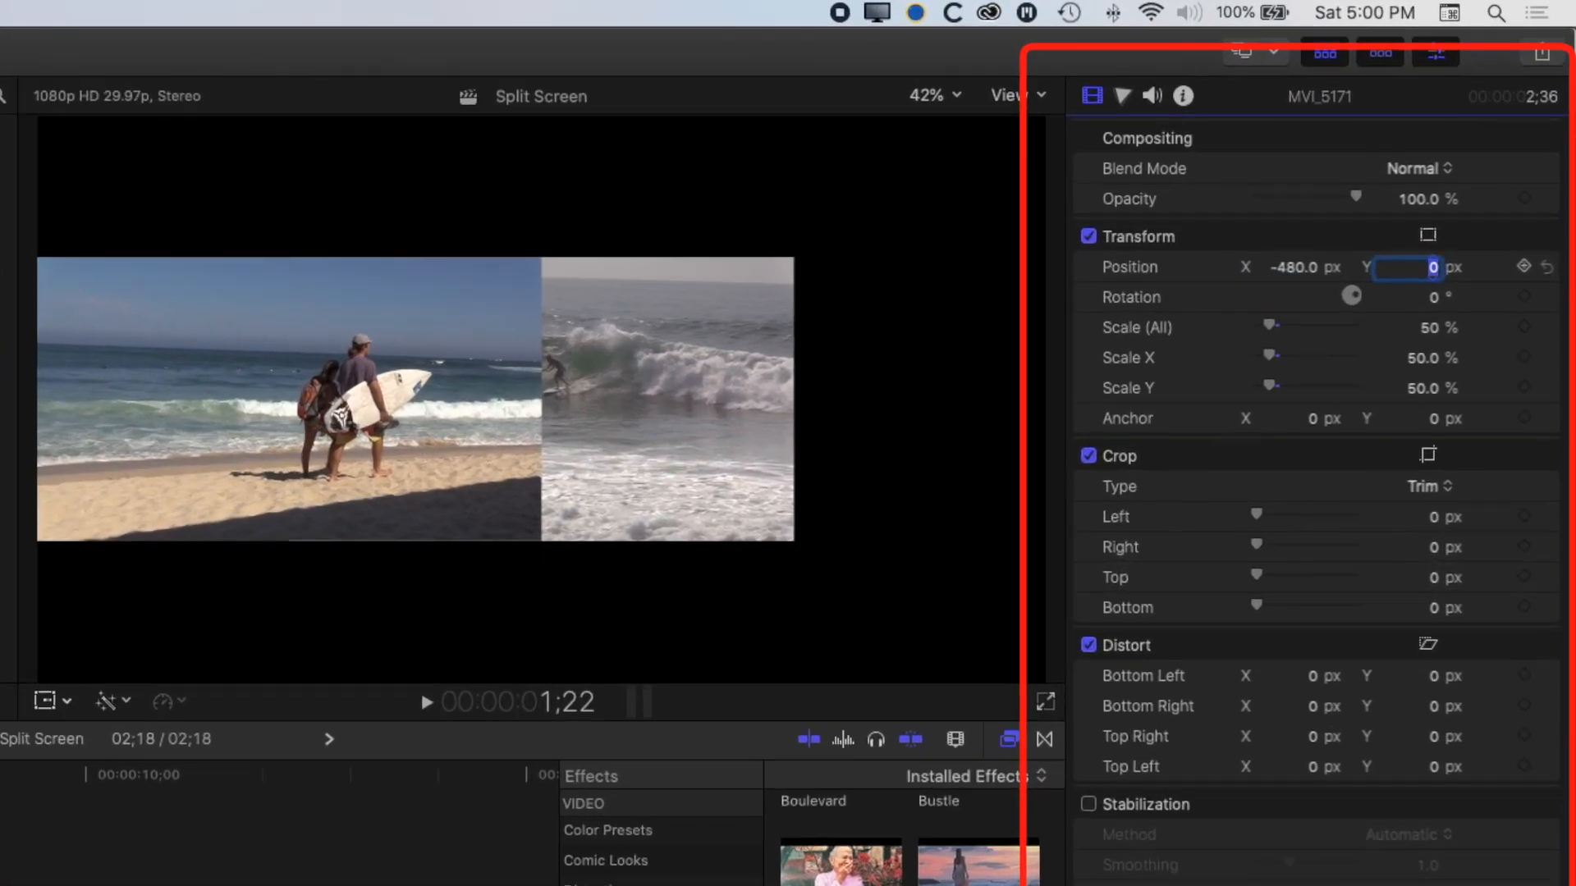
type("270")
key("Return")
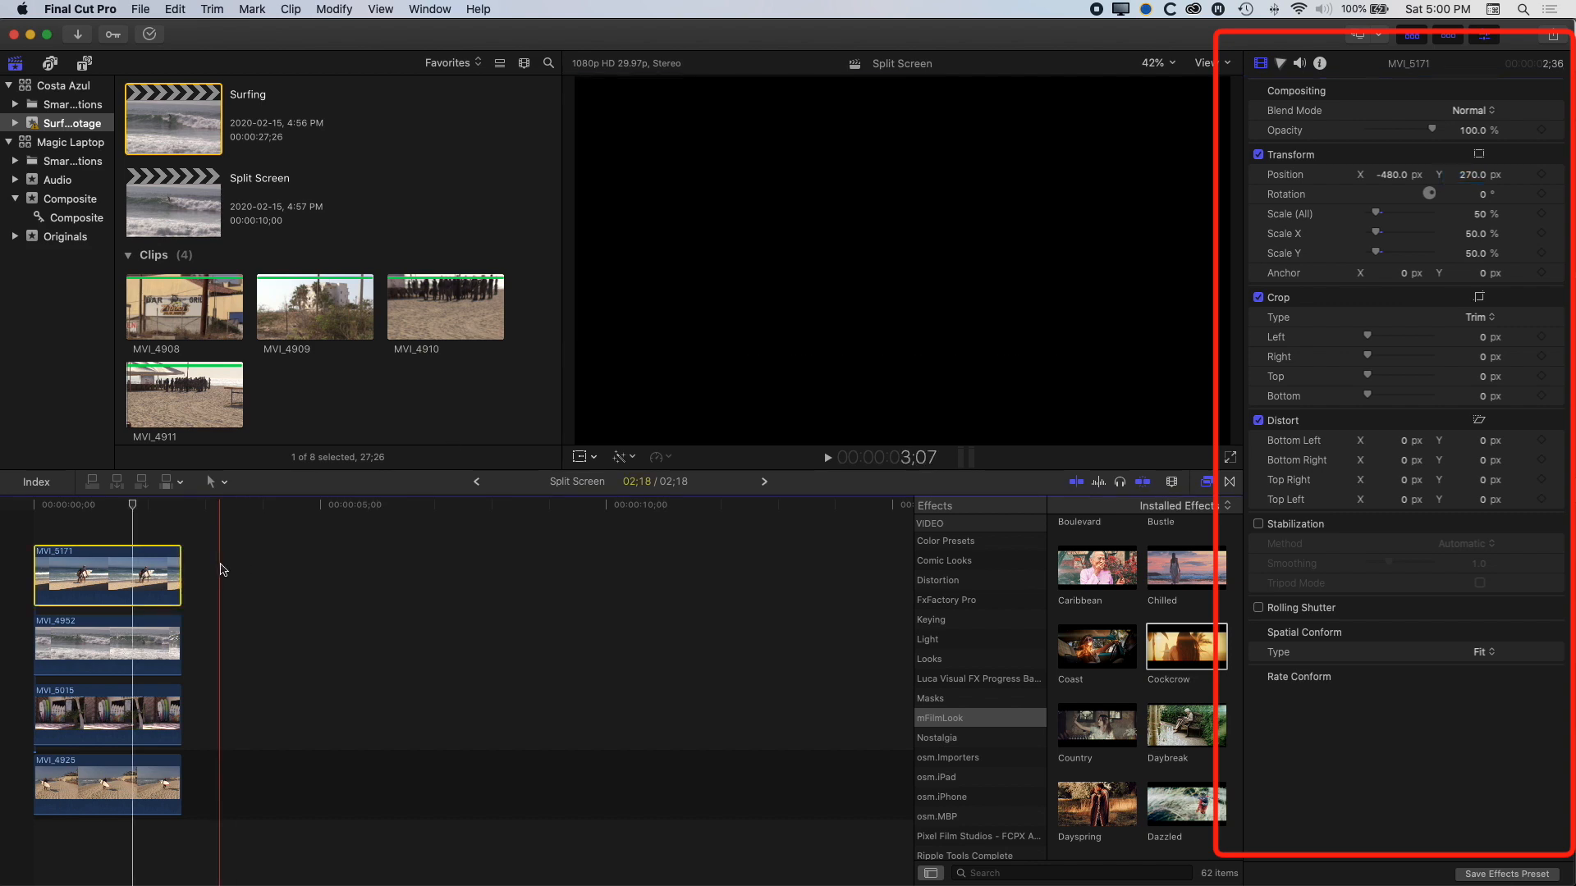
Set the MVI_4952 clip's position to X 480 px and Y 270 px for the upper-right quadrant
left_click(114, 646)
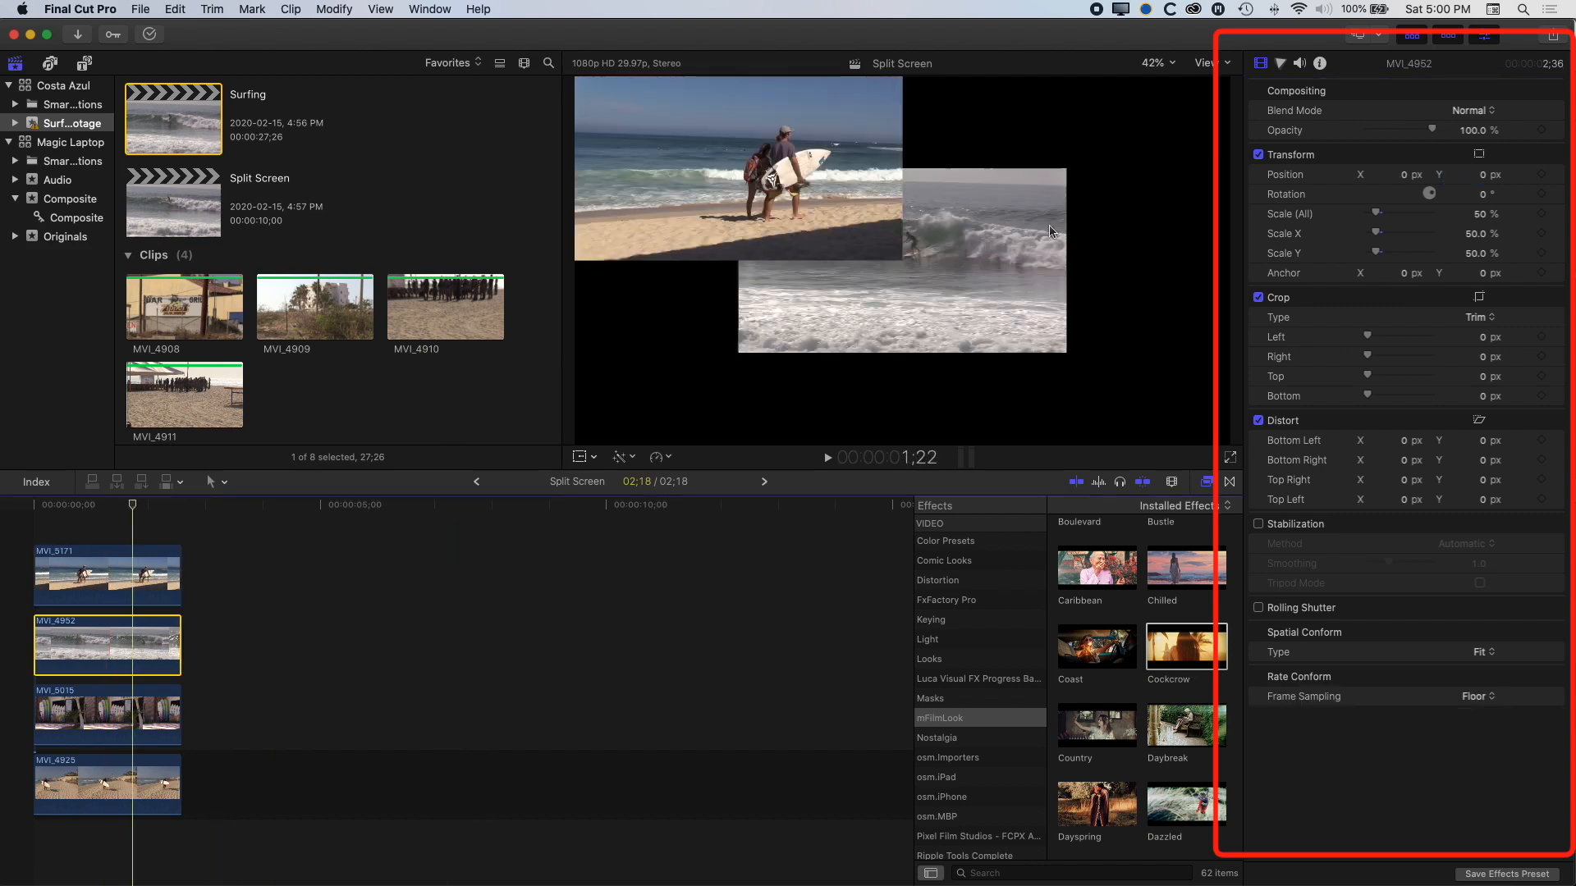
left_click(1406, 176)
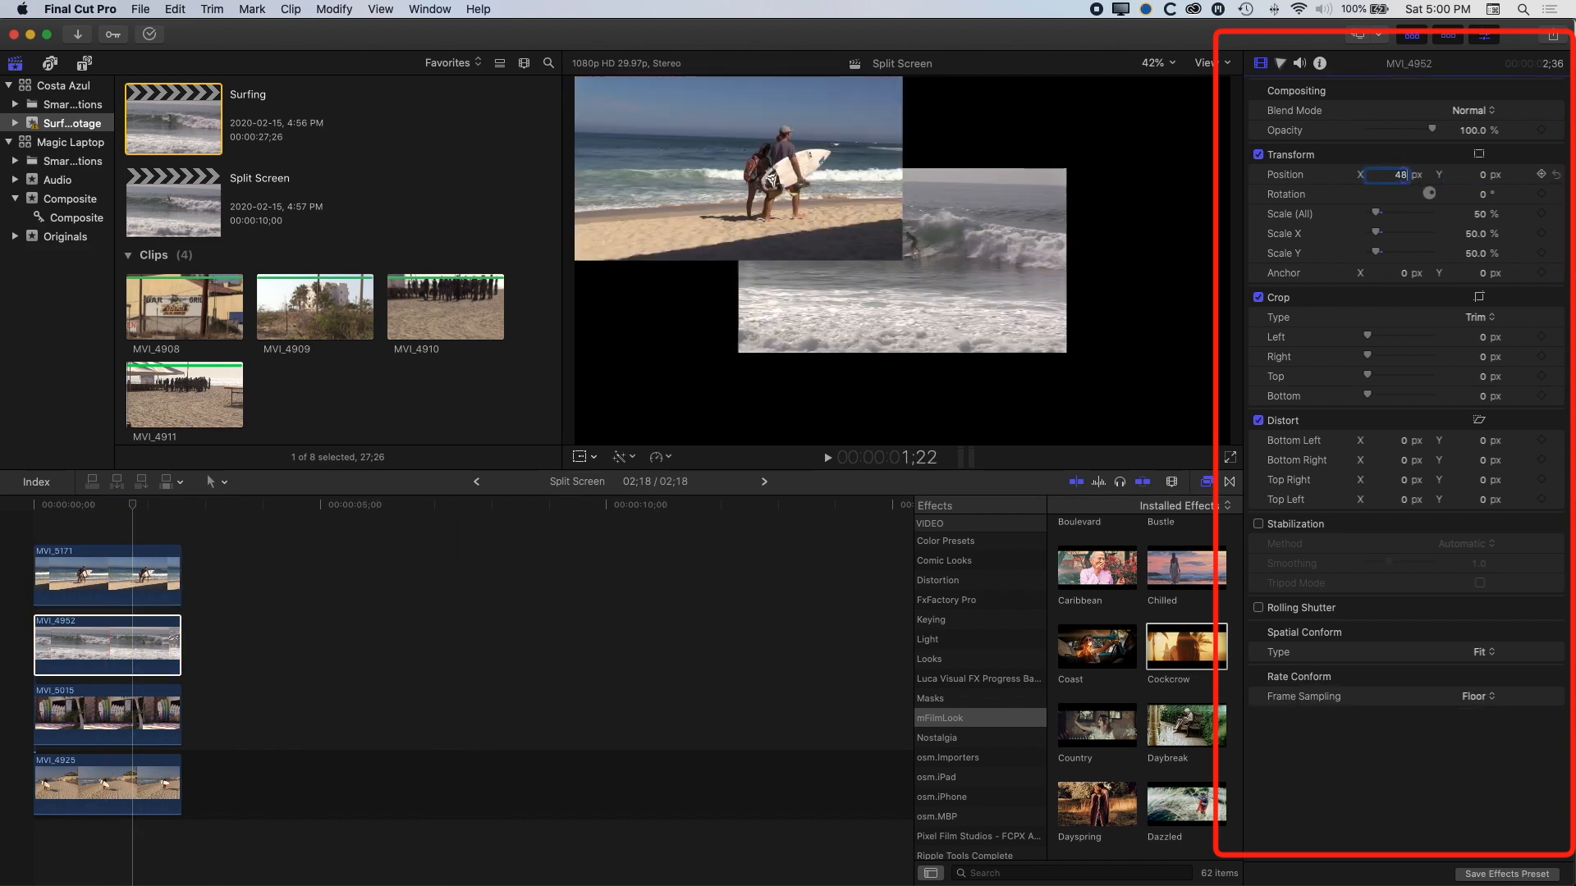
key("Return")
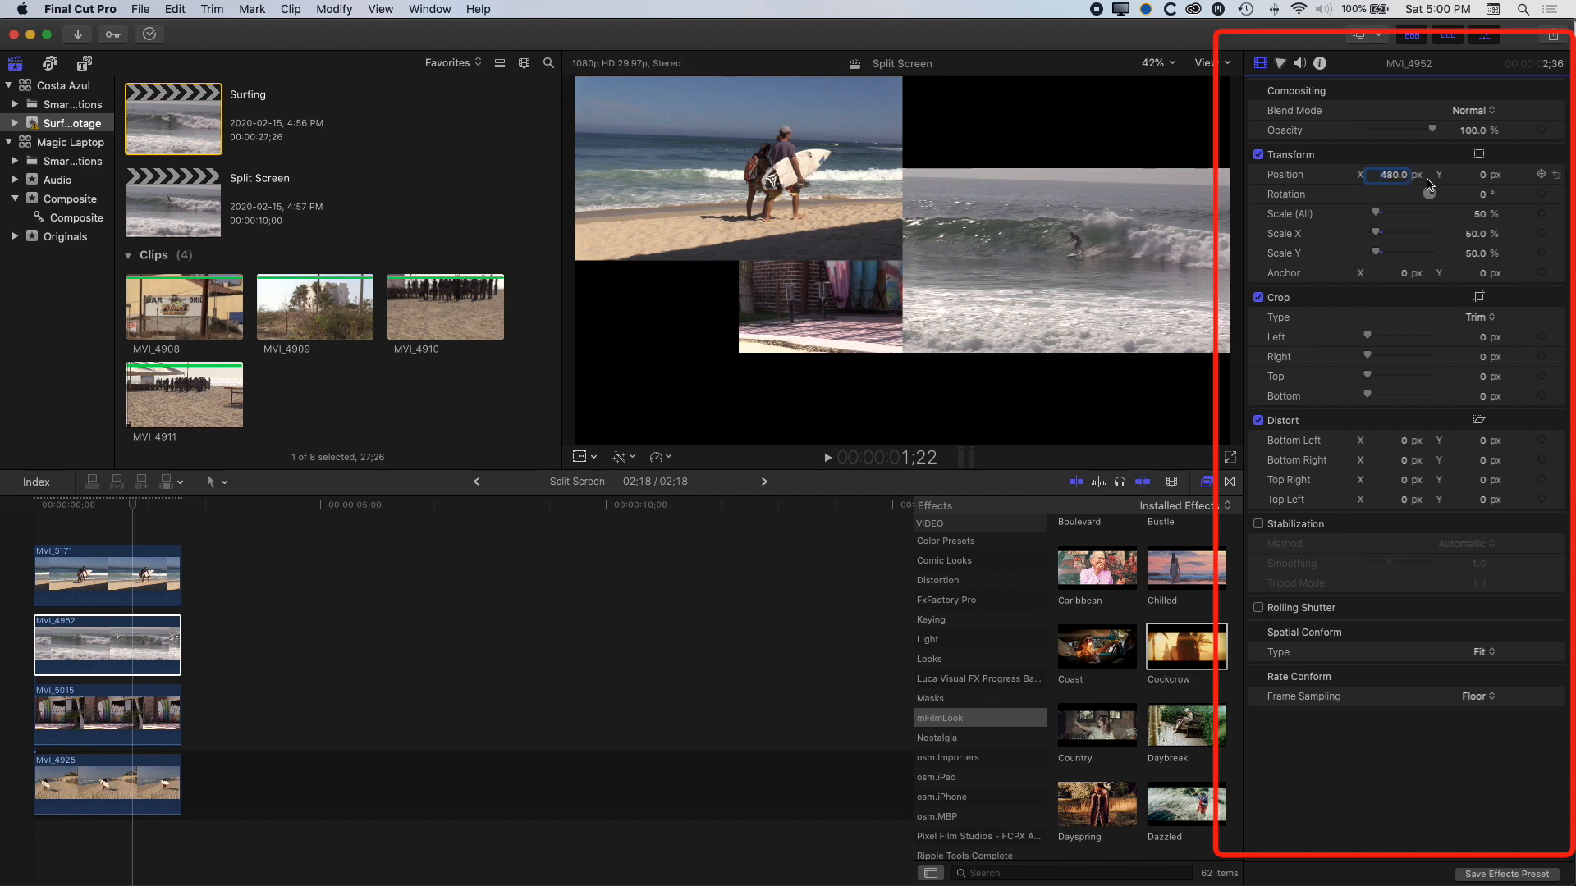
left_click(1482, 175)
type("270")
key("Return")
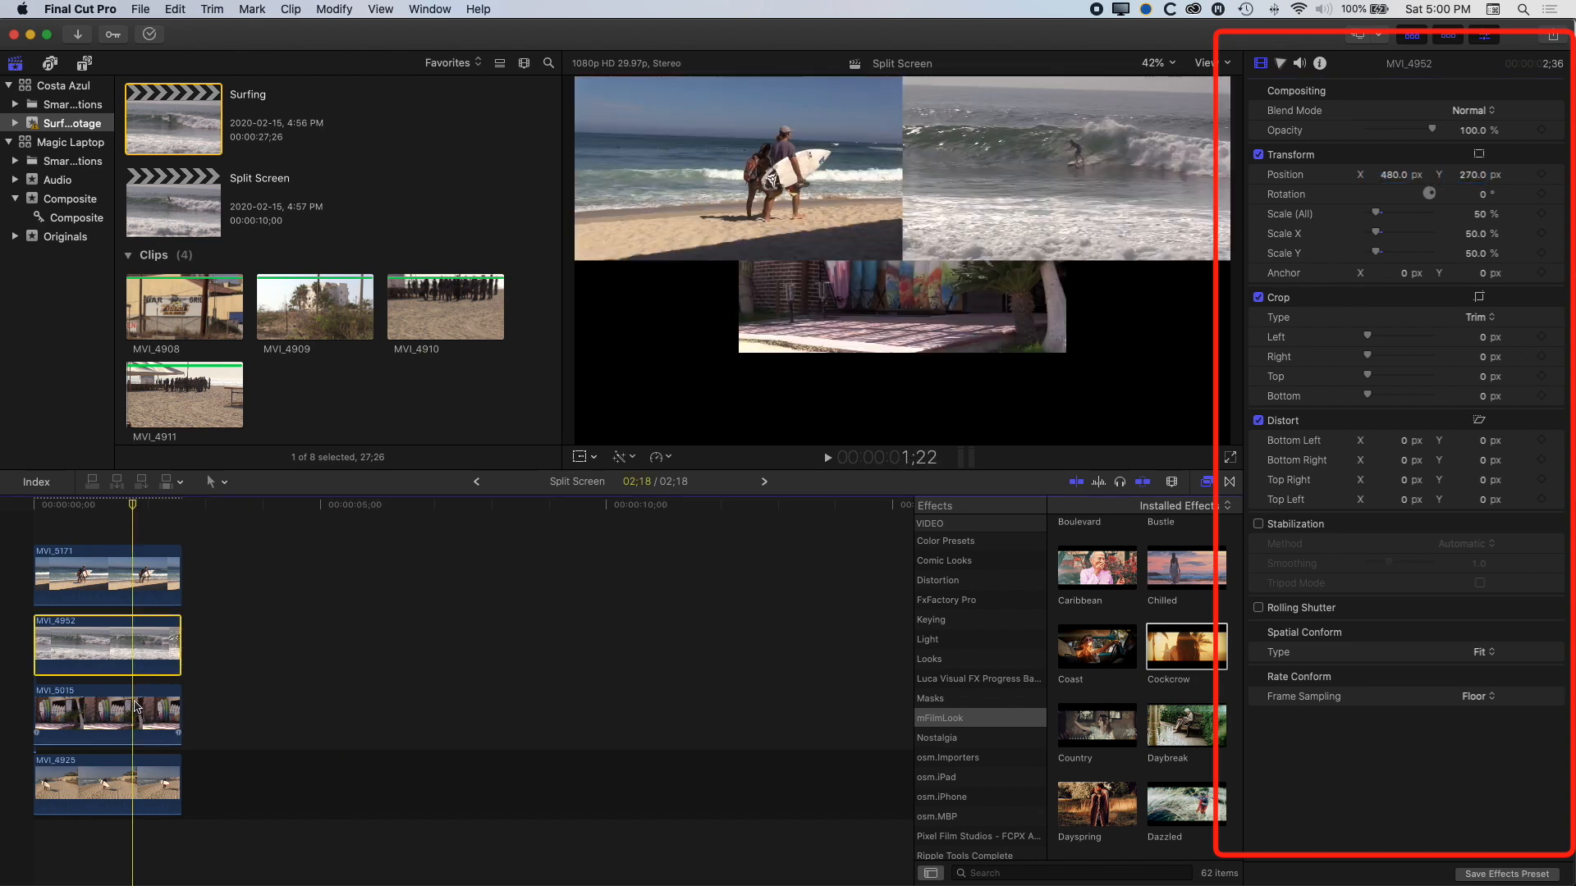
Set the MVI_5015 clip's position to X 480 px and Y -270 px for the lower-right quadrant
left_click(136, 707)
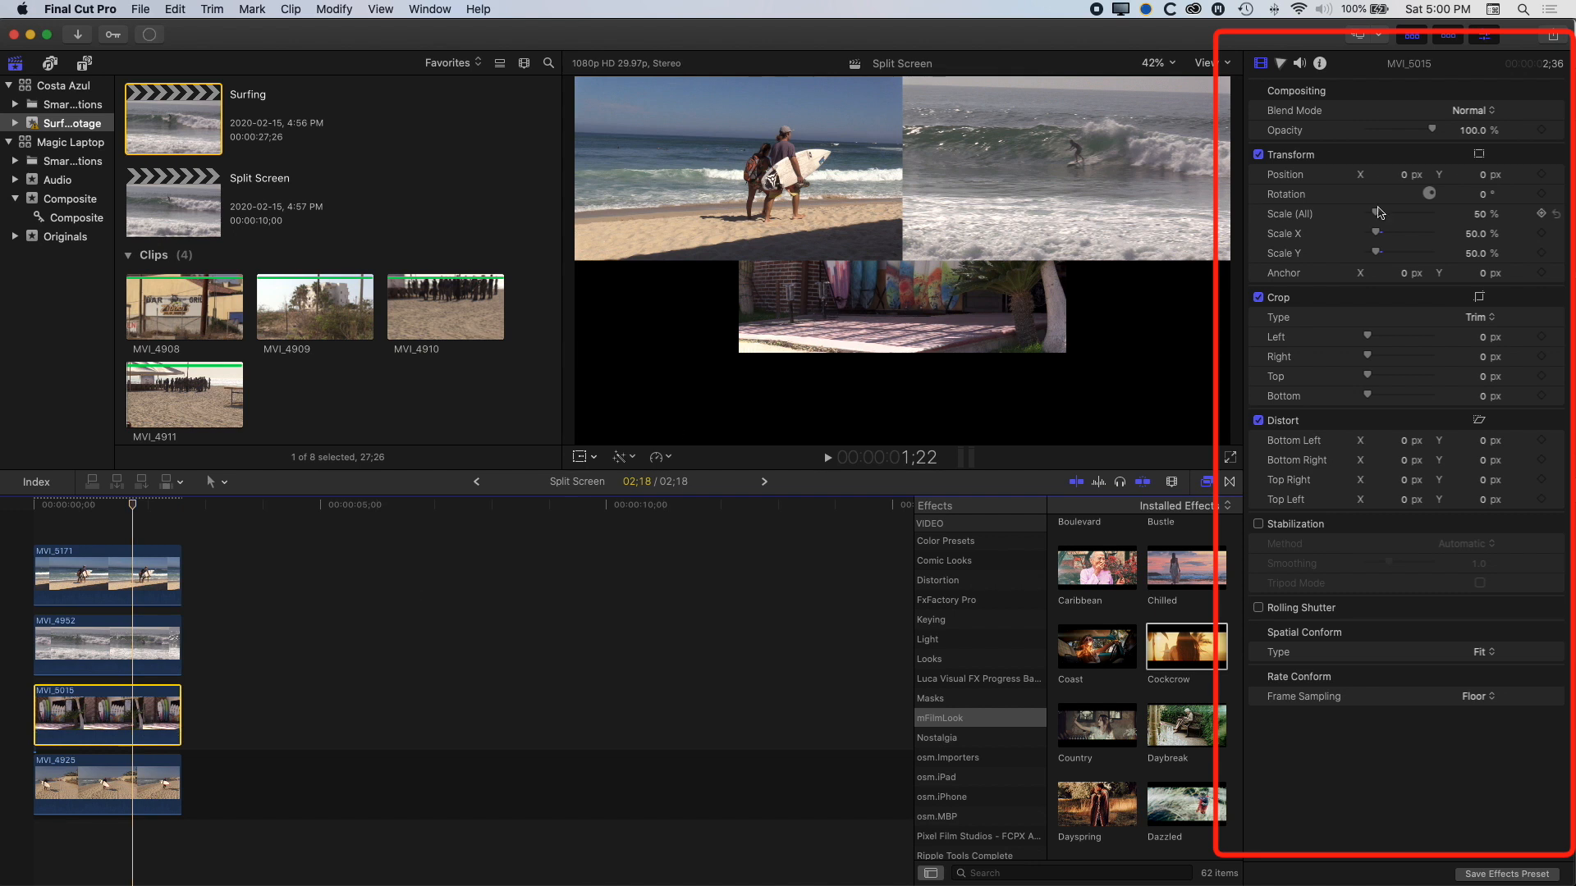
left_click(1403, 176)
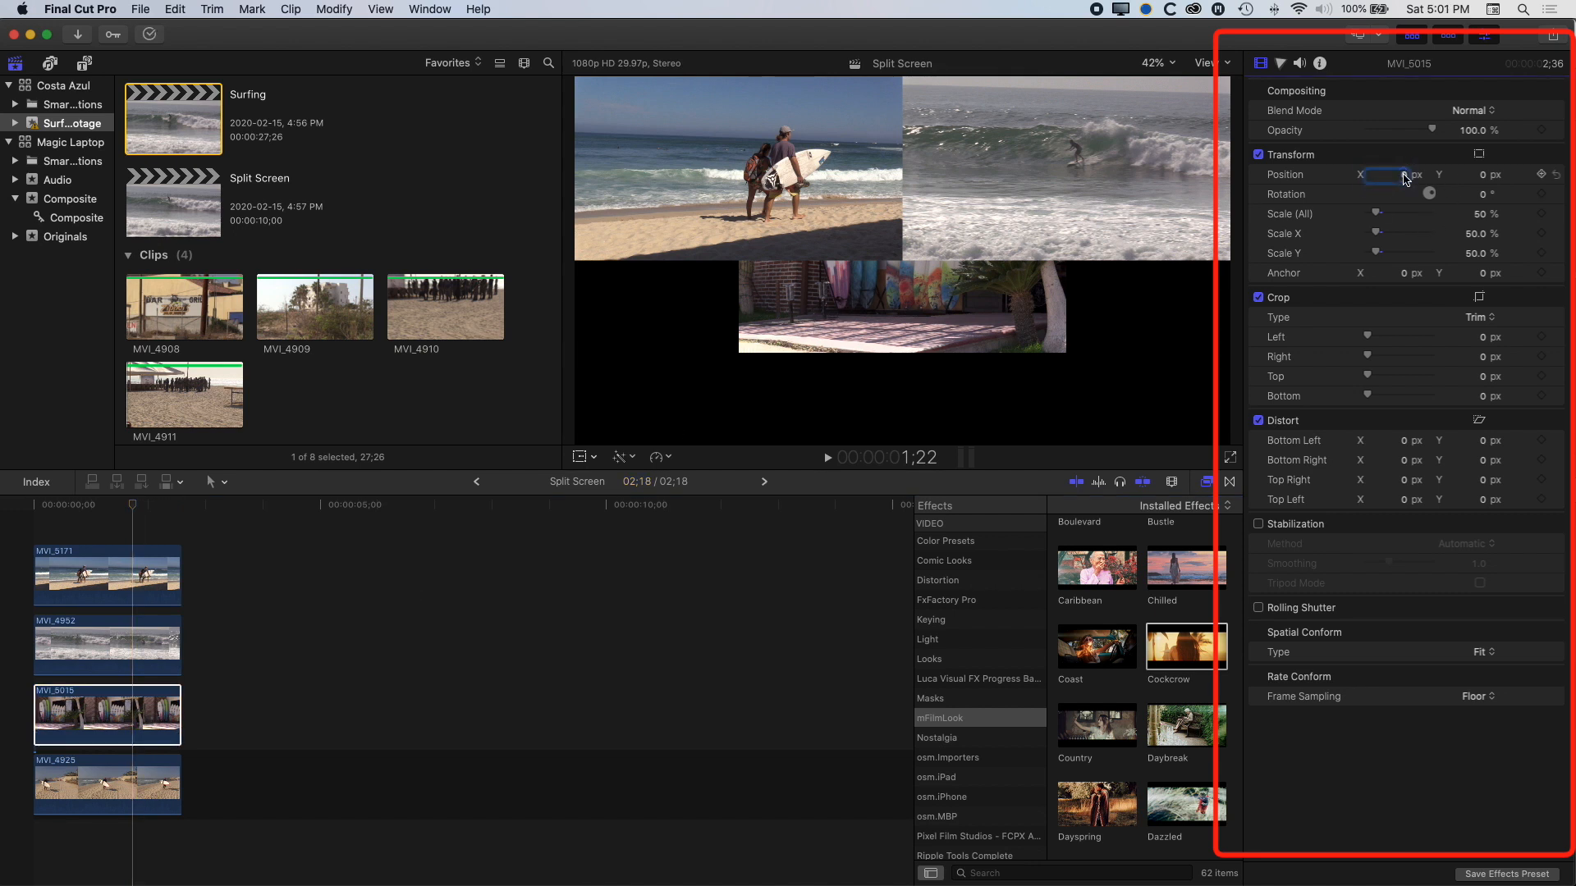
key("Return")
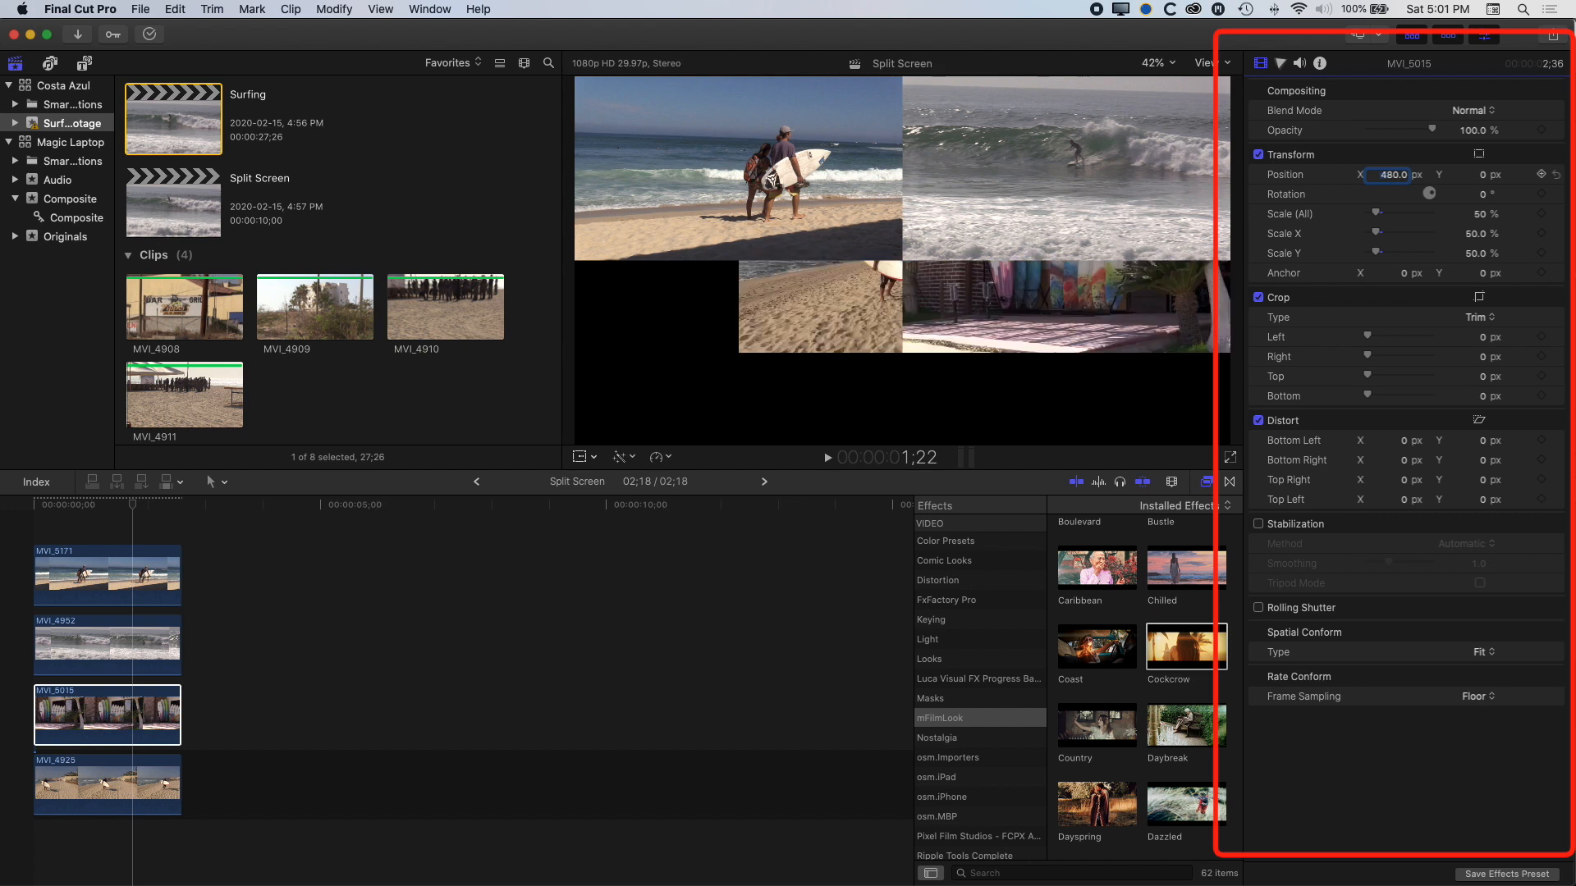
left_click(1484, 176)
type("-270")
key("Return")
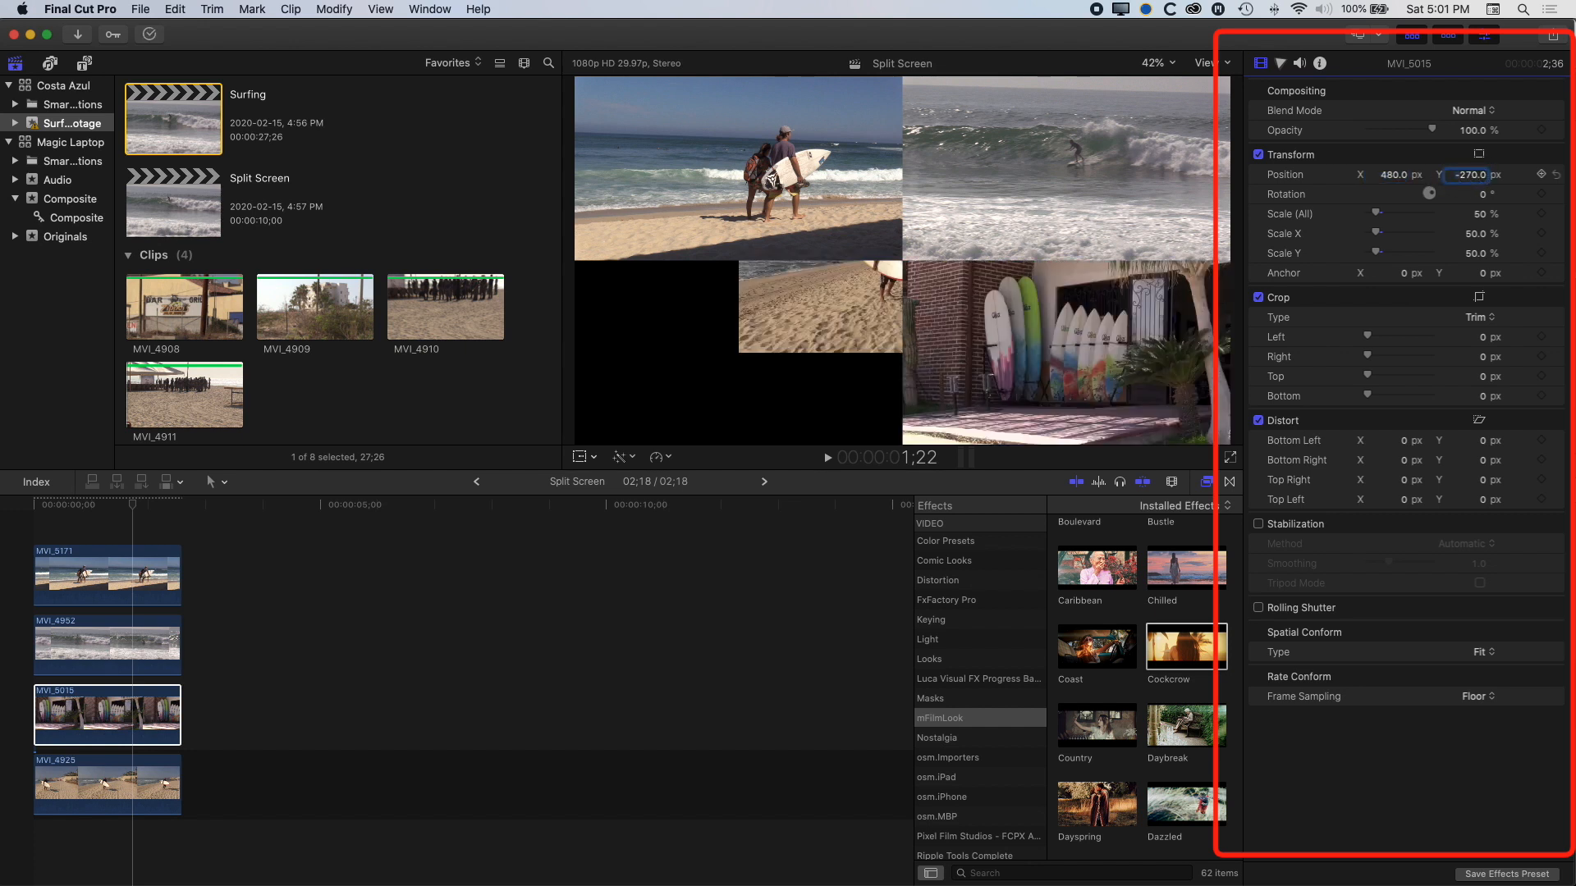
Set the MVI_4925 clip's position to X -480 px and Y -270 px, and scrub through the four-way split screen
left_click(119, 780)
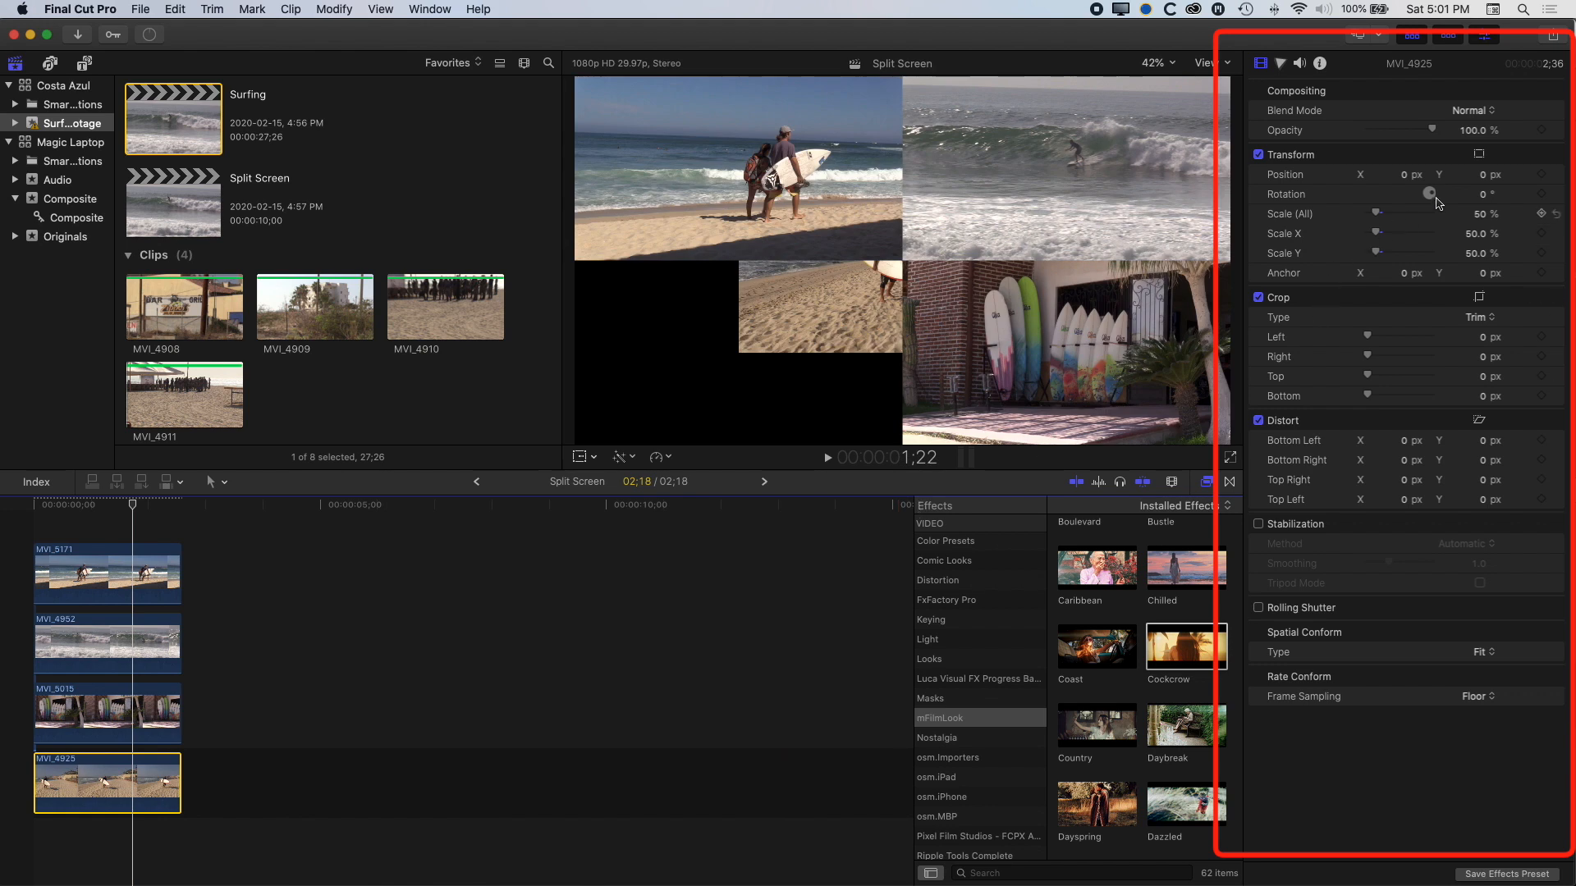
left_click(1404, 175)
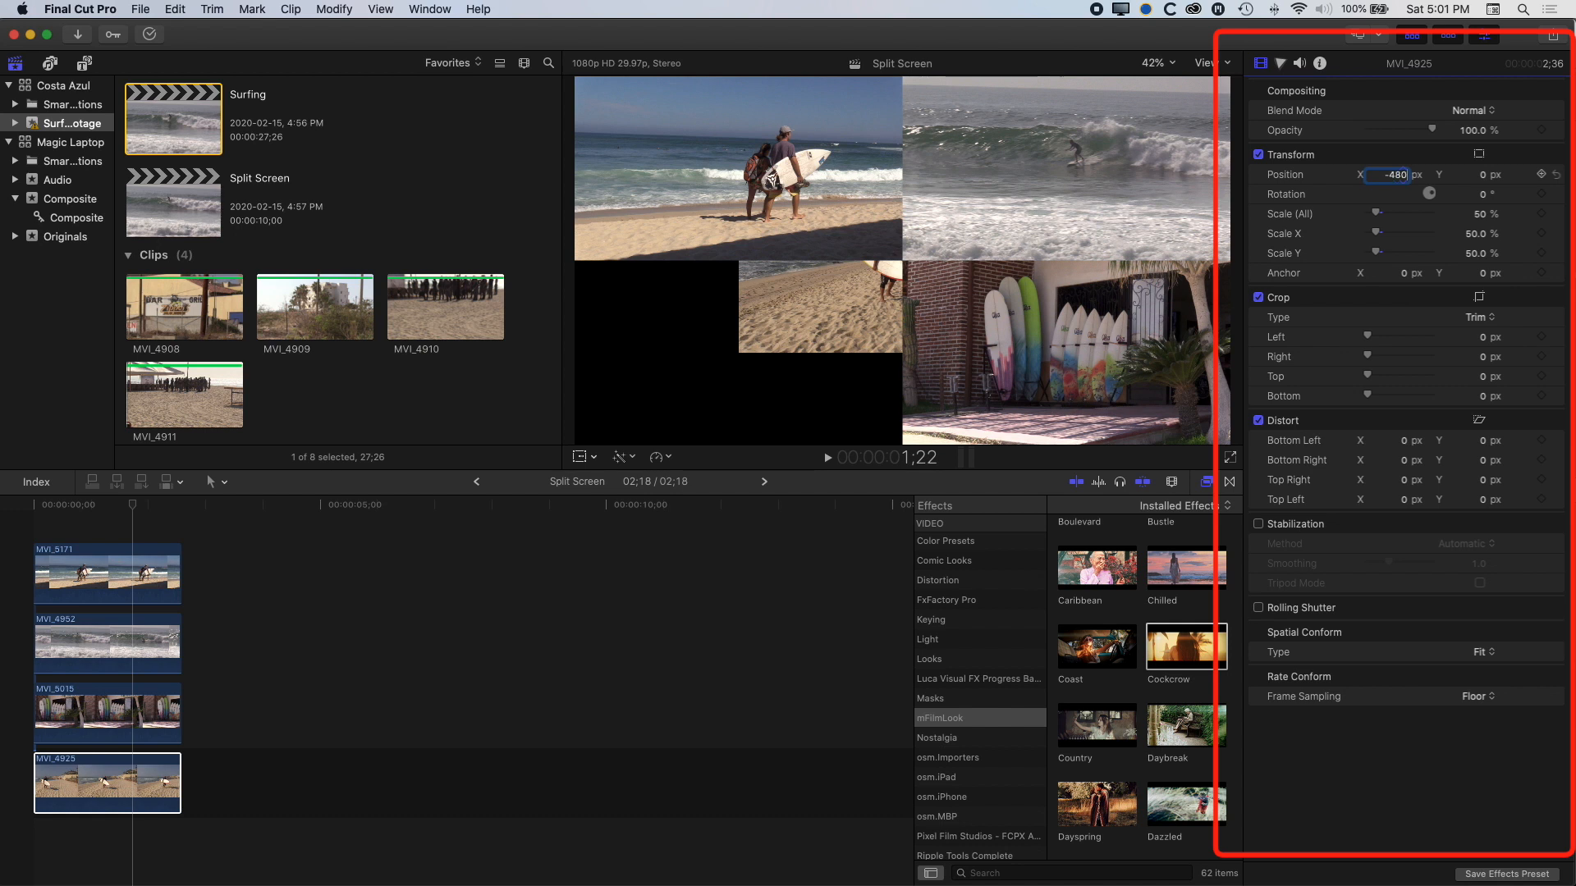
type("-480")
key("Tab")
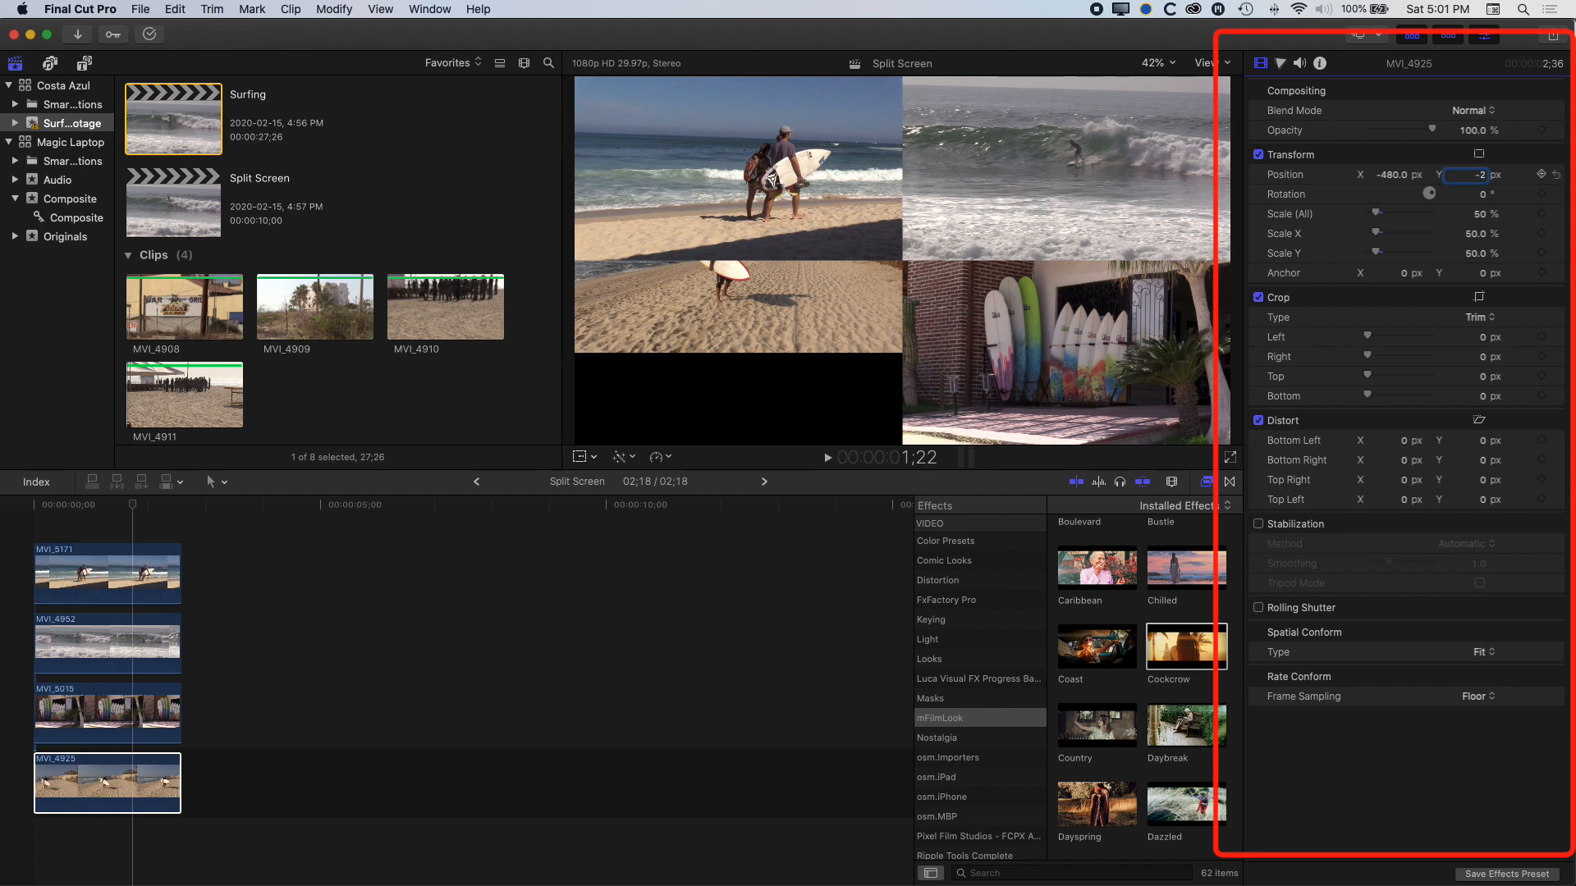
key("Return")
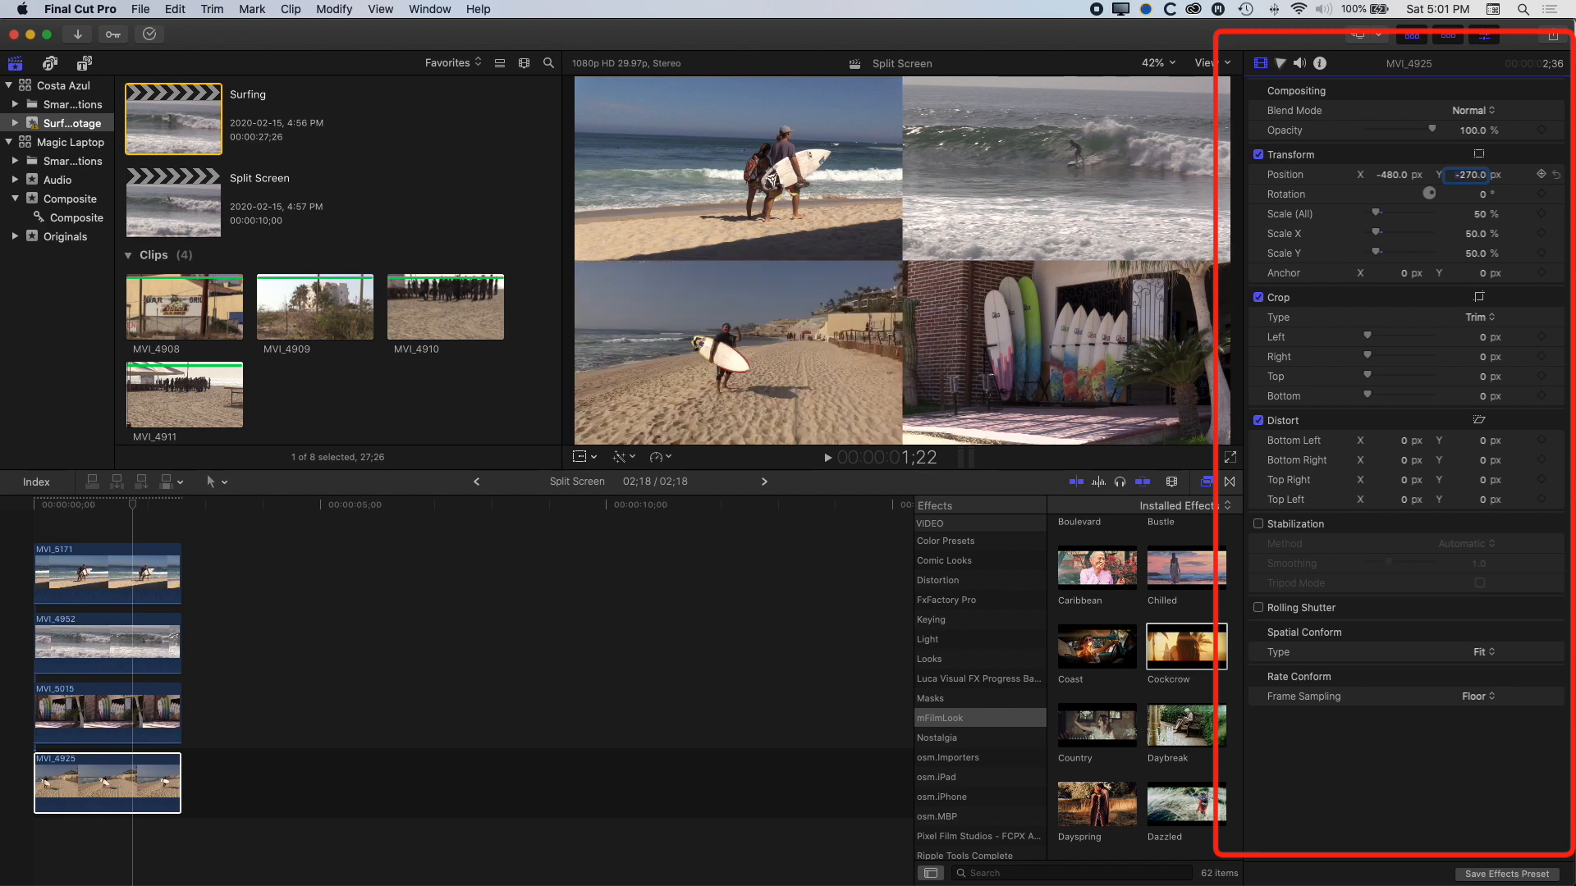
mouse_move(133, 507)
left_mouse_down()
mouse_move(101, 509)
mouse_move(128, 510)
left_mouse_up()
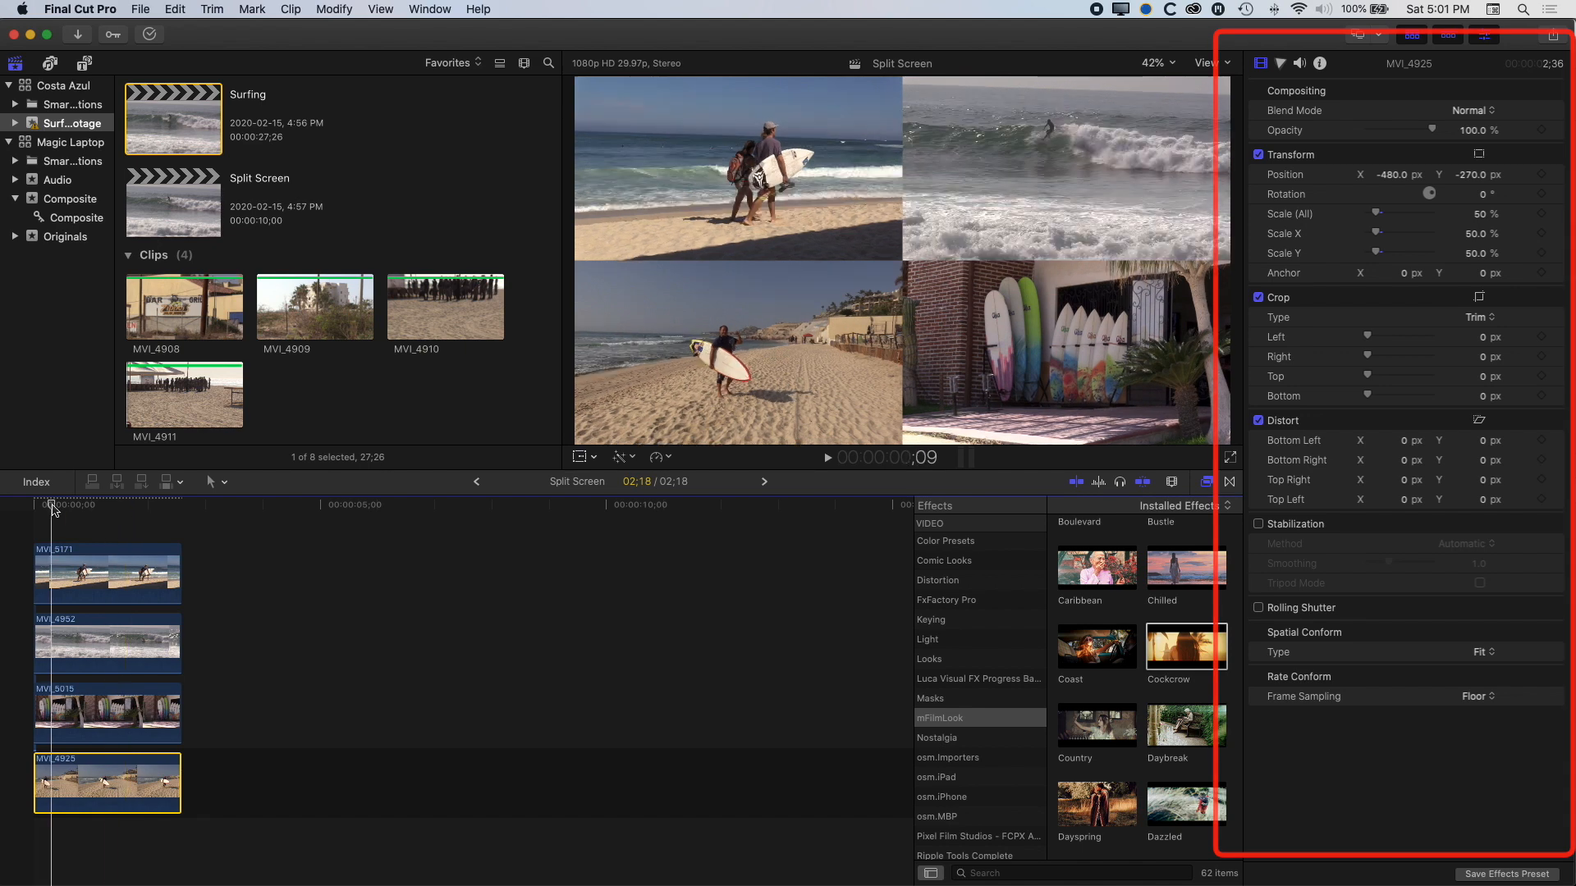
Duplicate all four stacked clips further along the timeline with the Position tool, leaving a gap after the originals
left_click(83, 529)
left_click_drag(69, 531, 133, 786)
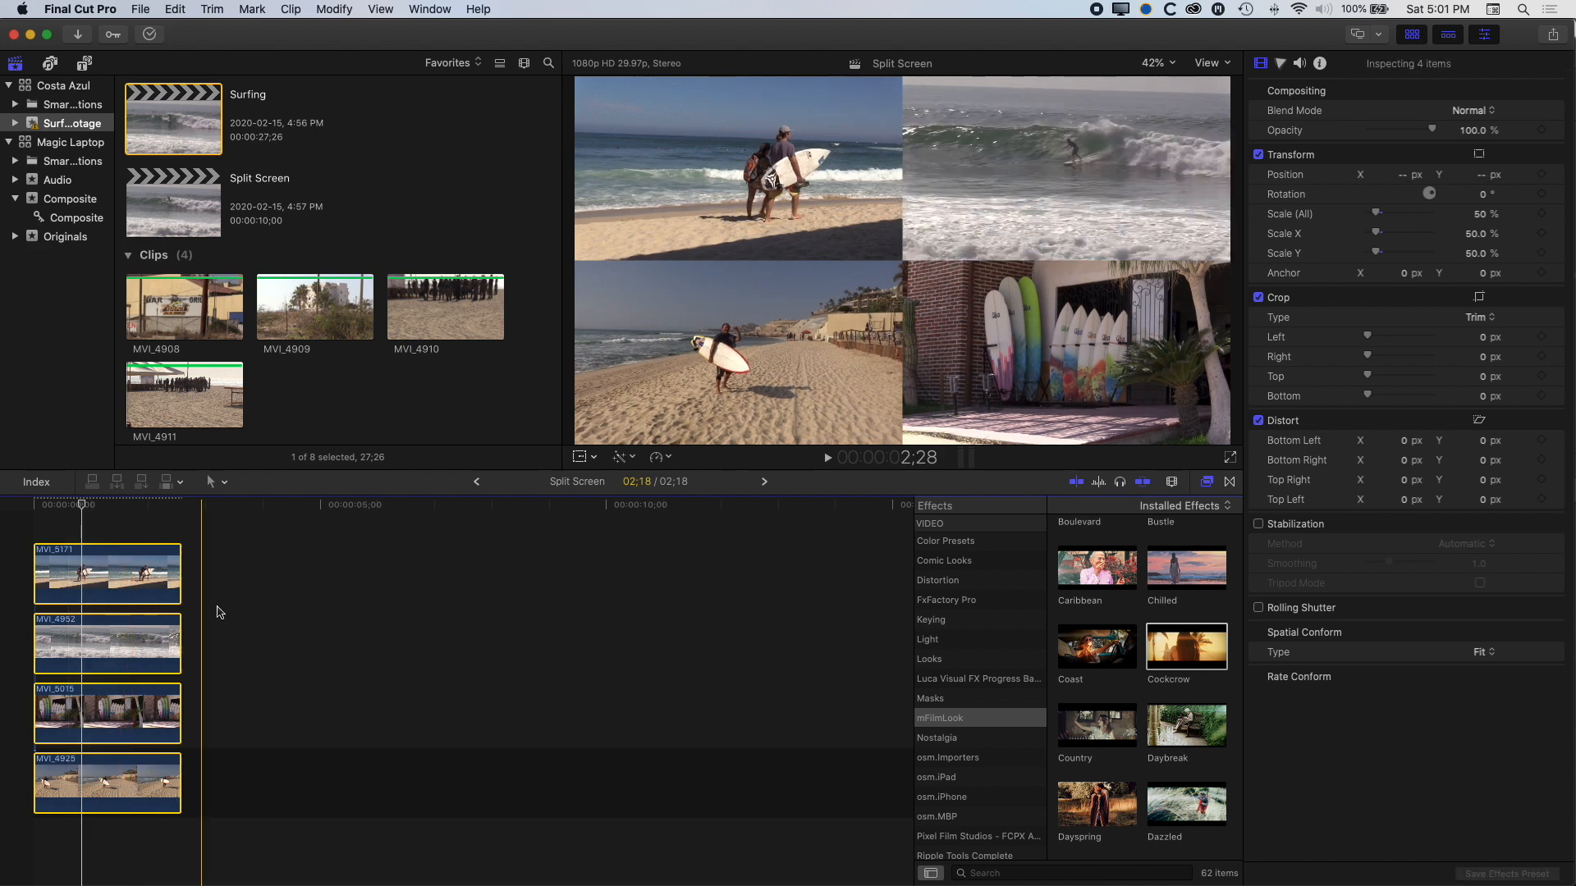
left_click(215, 482)
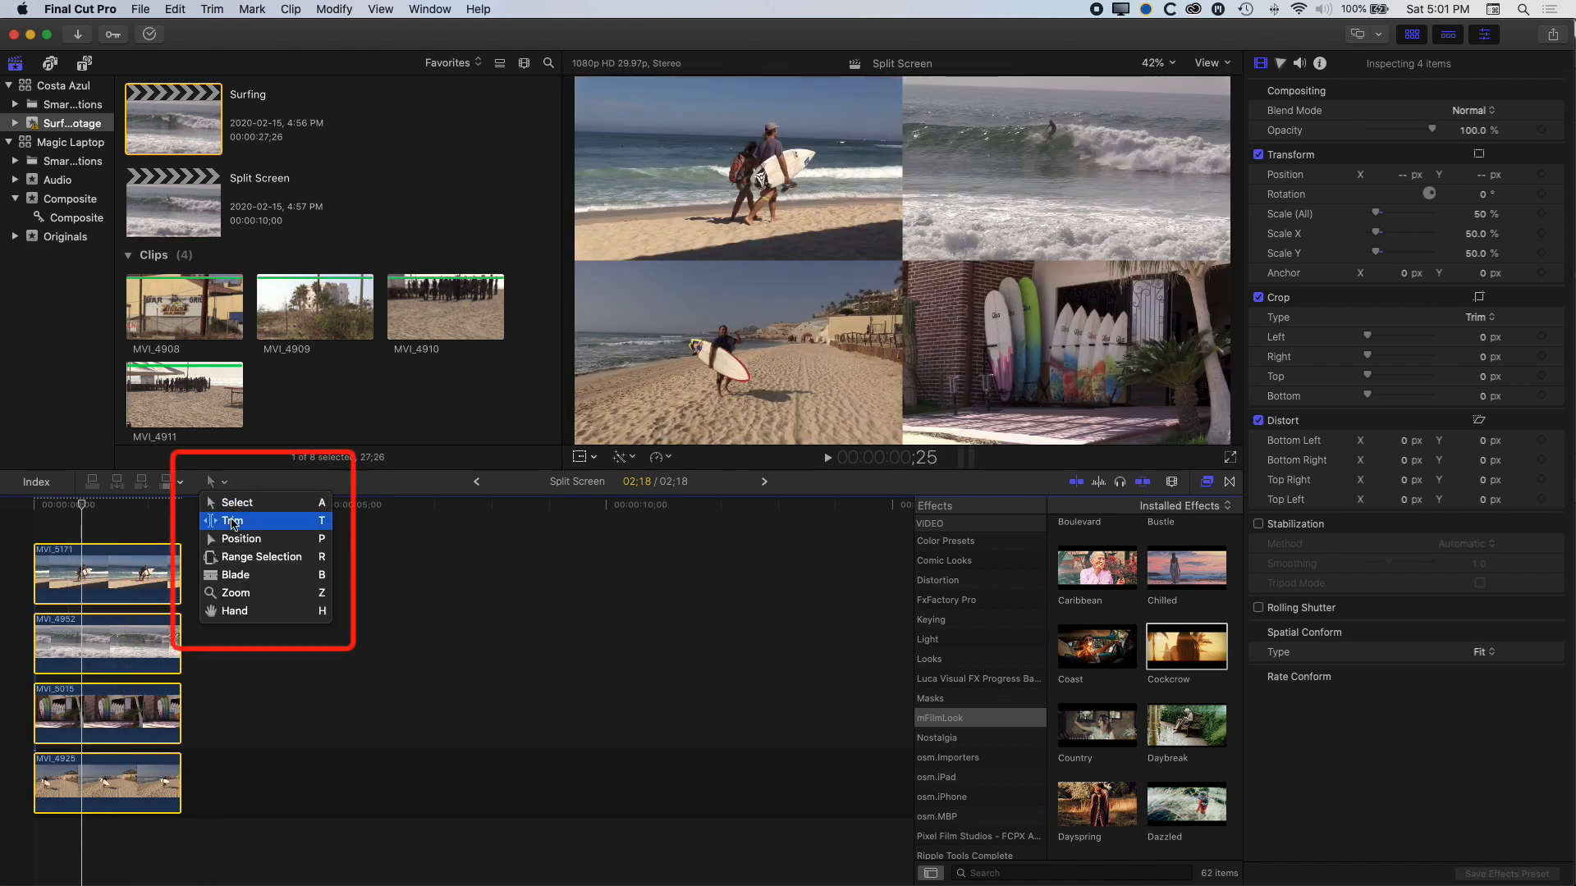
left_click(241, 538)
left_click_drag(113, 788, 338, 786)
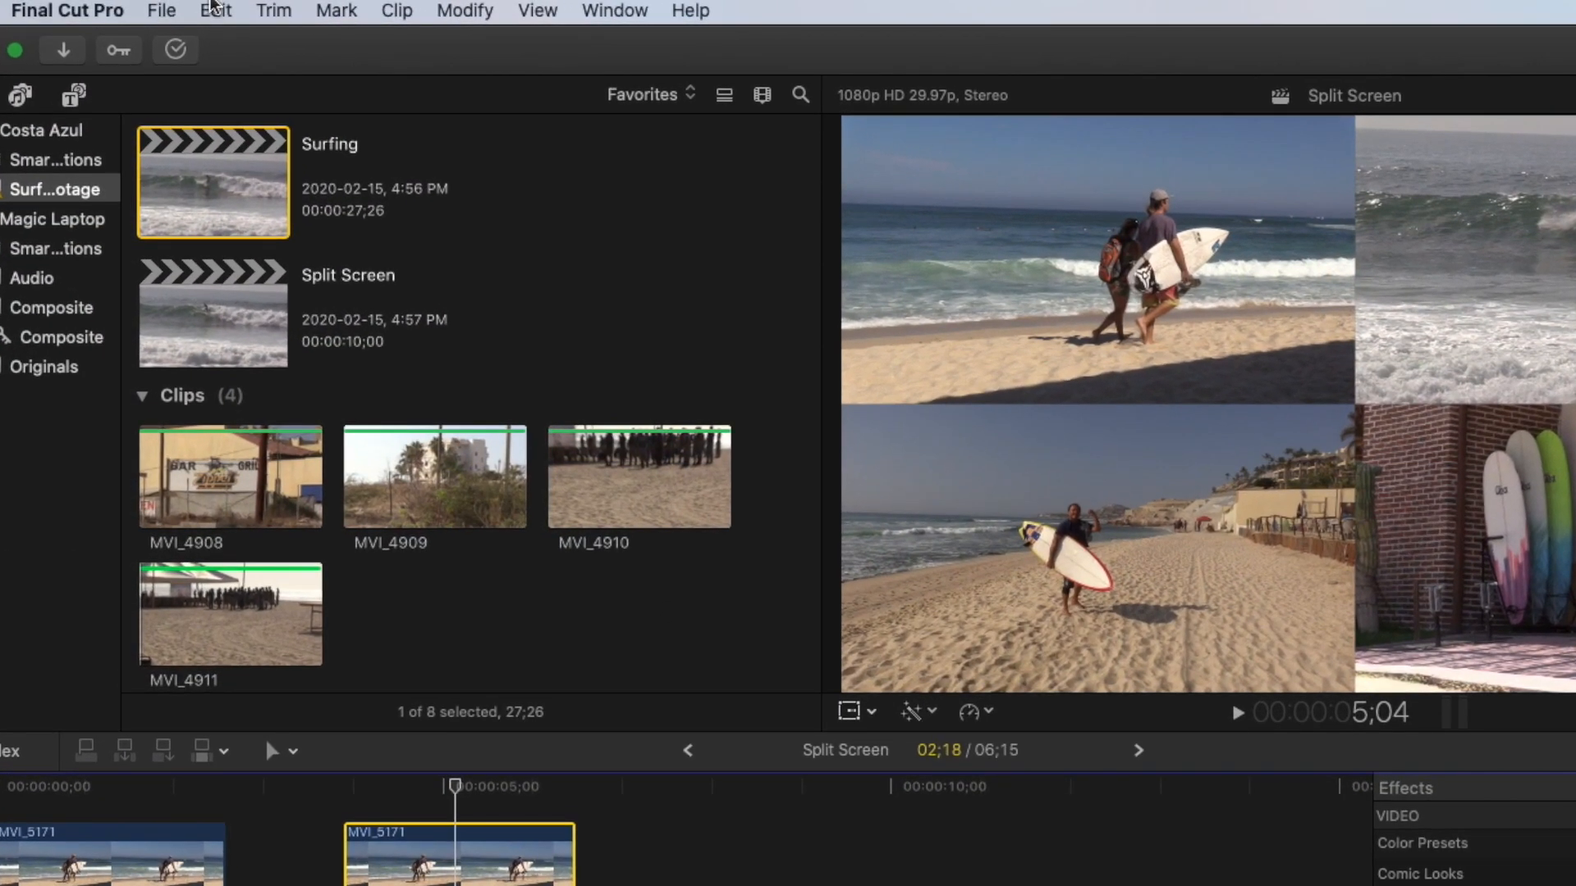
Remove only the Transform attributes from the four duplicated clips, keeping Retiming and all audio attributes, and scrub through the result
left_click(213, 10)
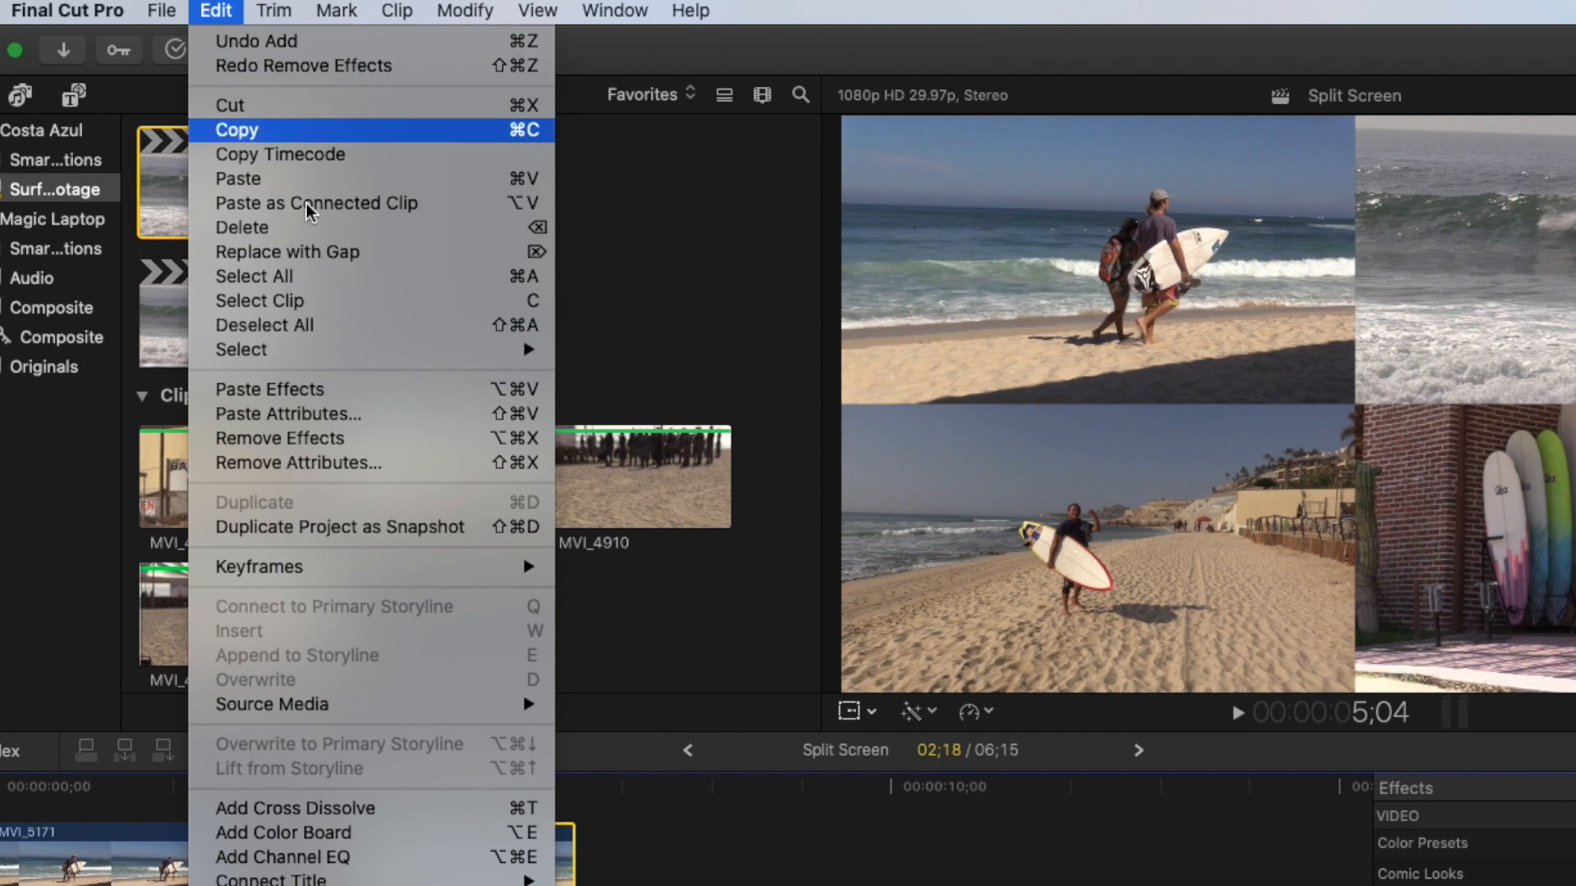
left_click(327, 462)
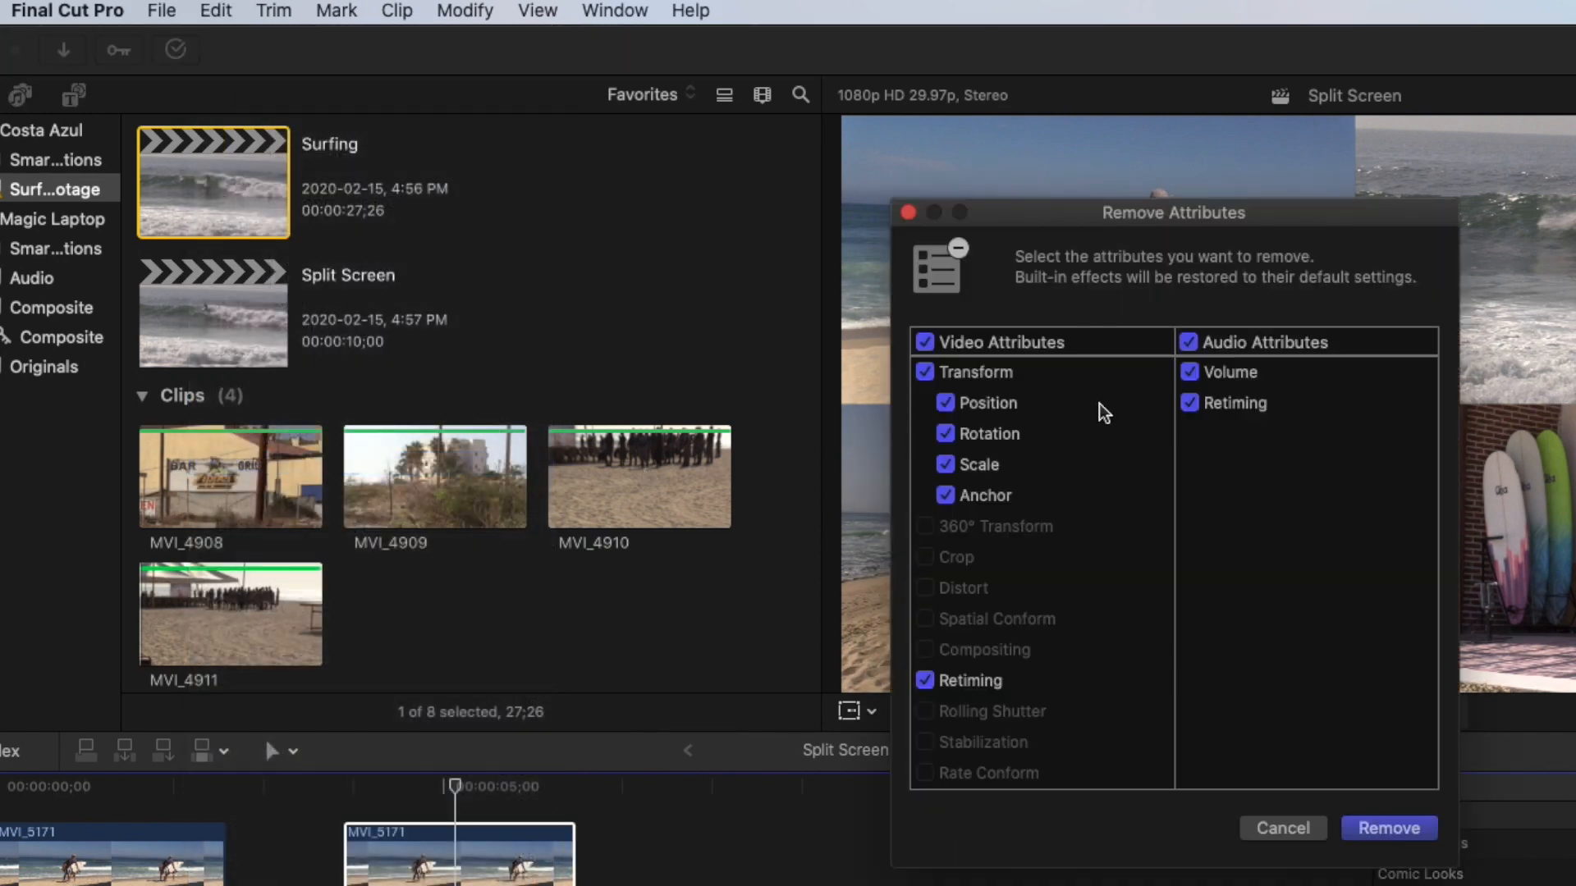
left_click(925, 373)
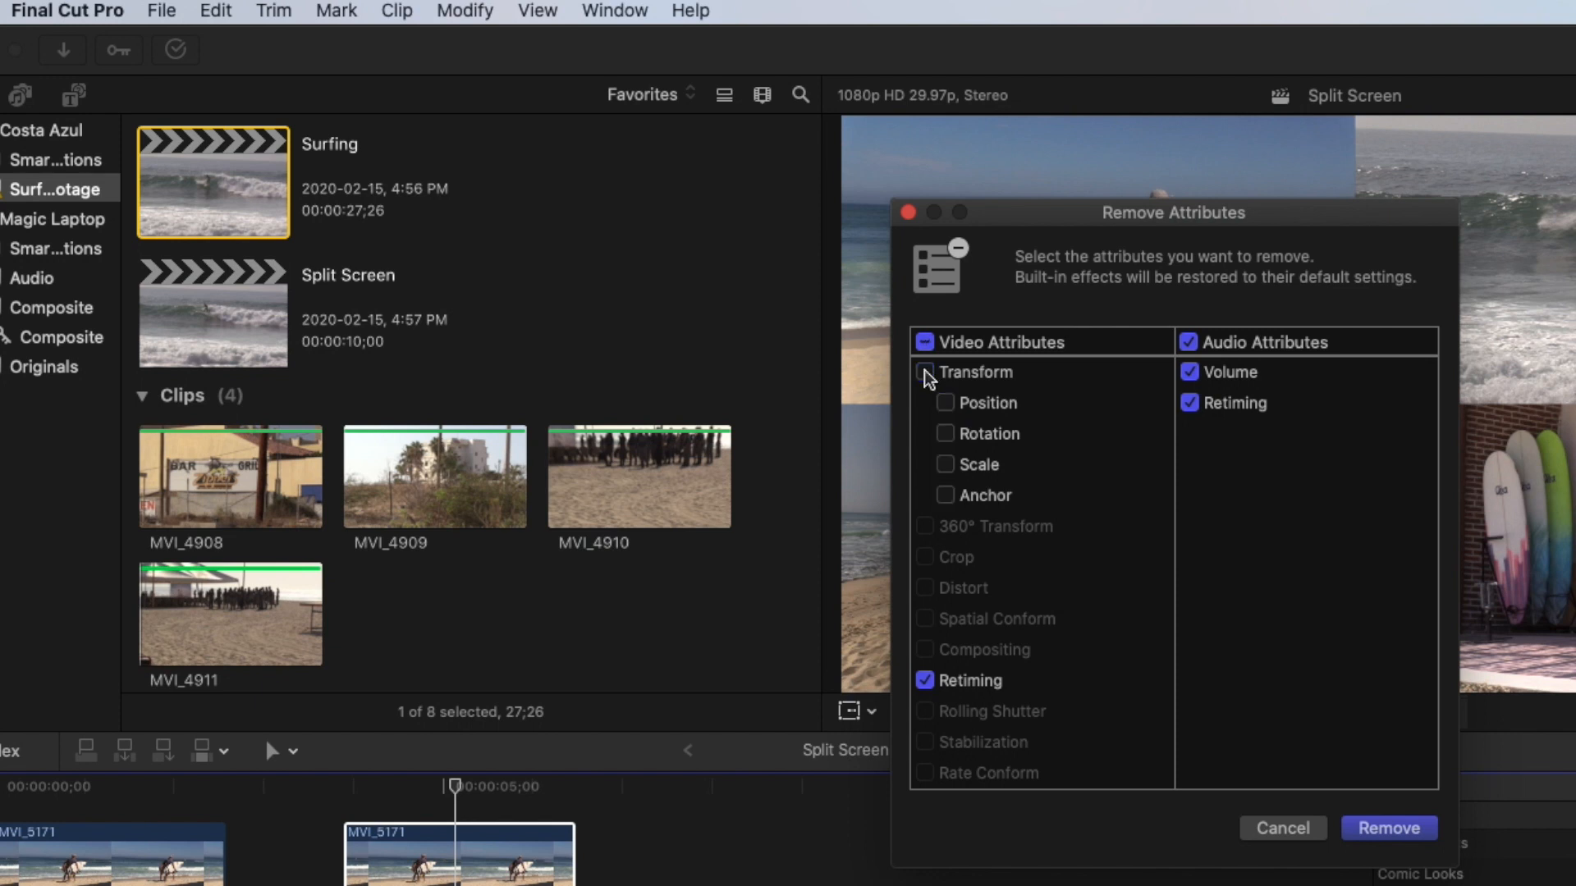
left_click(925, 372)
left_click(925, 372)
left_click(925, 372)
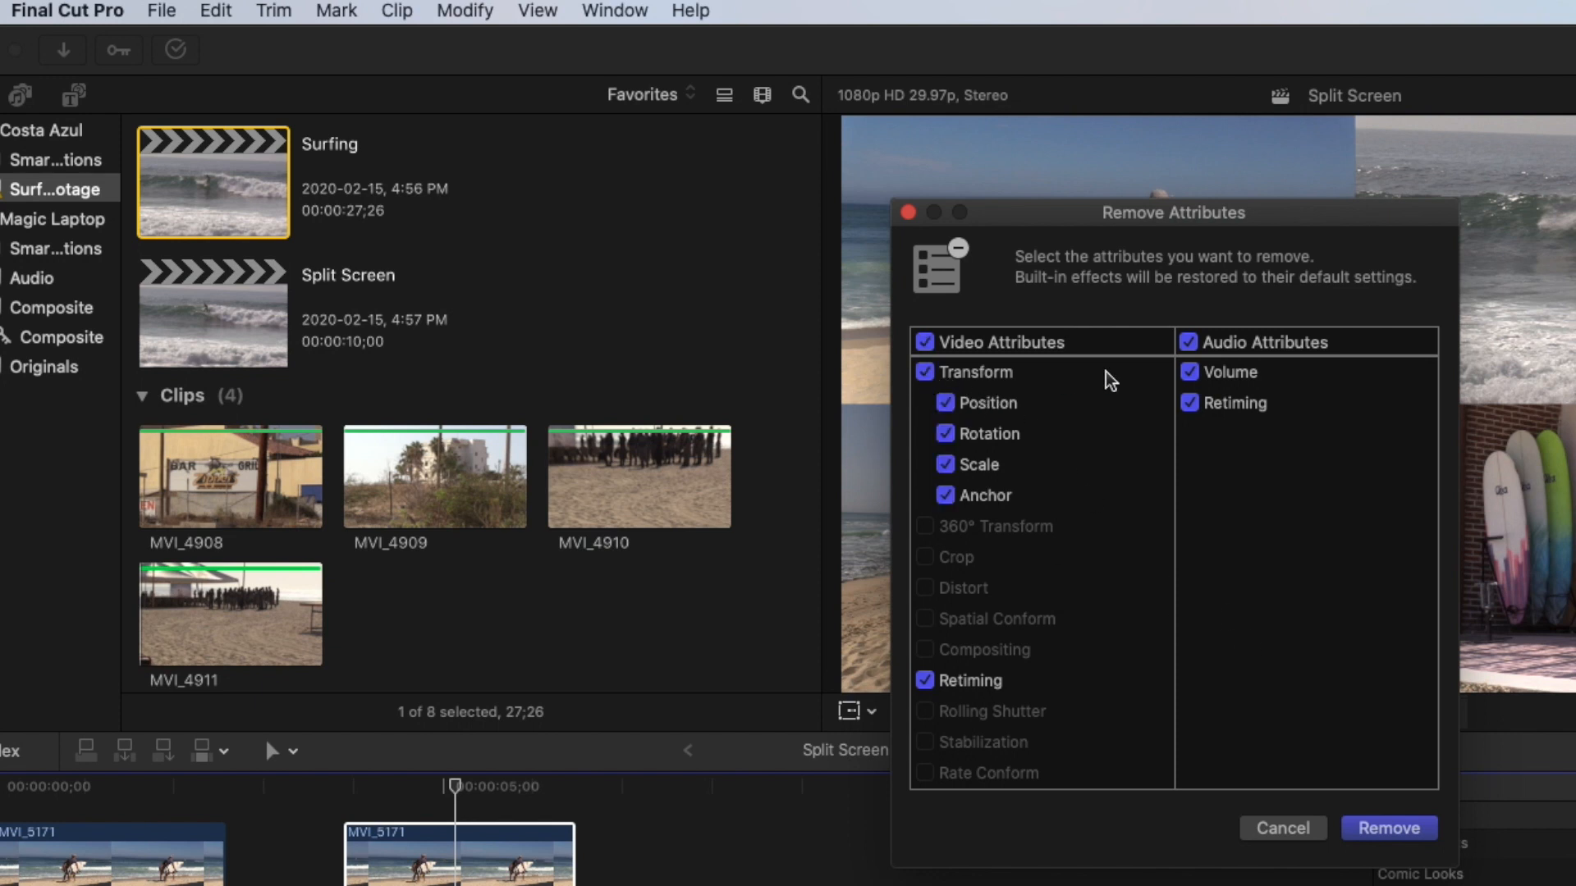
left_click(1189, 343)
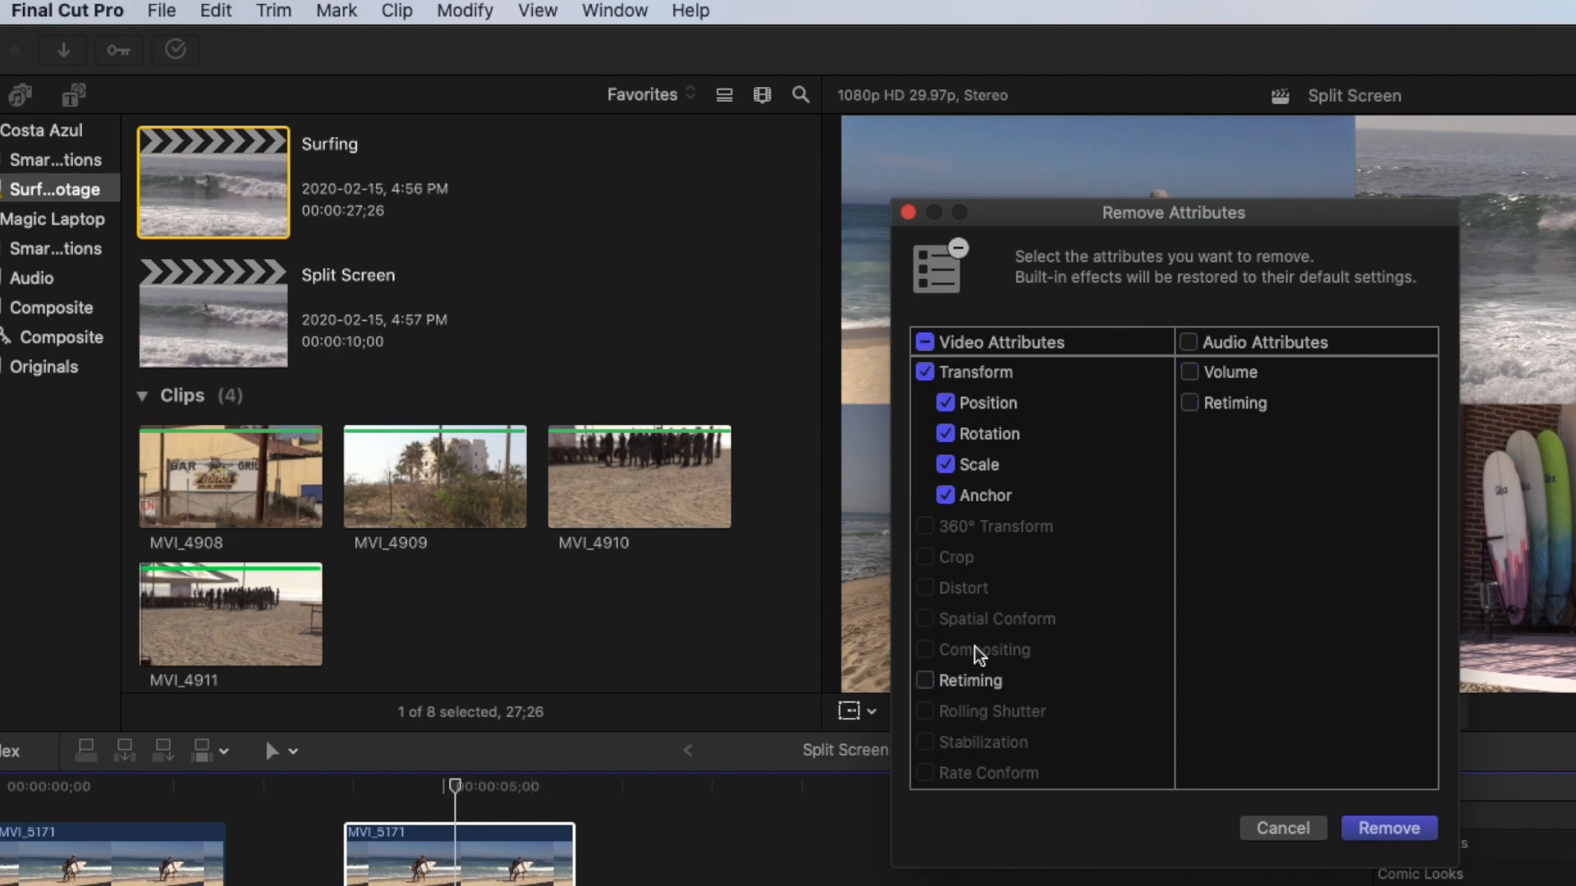
left_click(932, 682)
left_click(1403, 829)
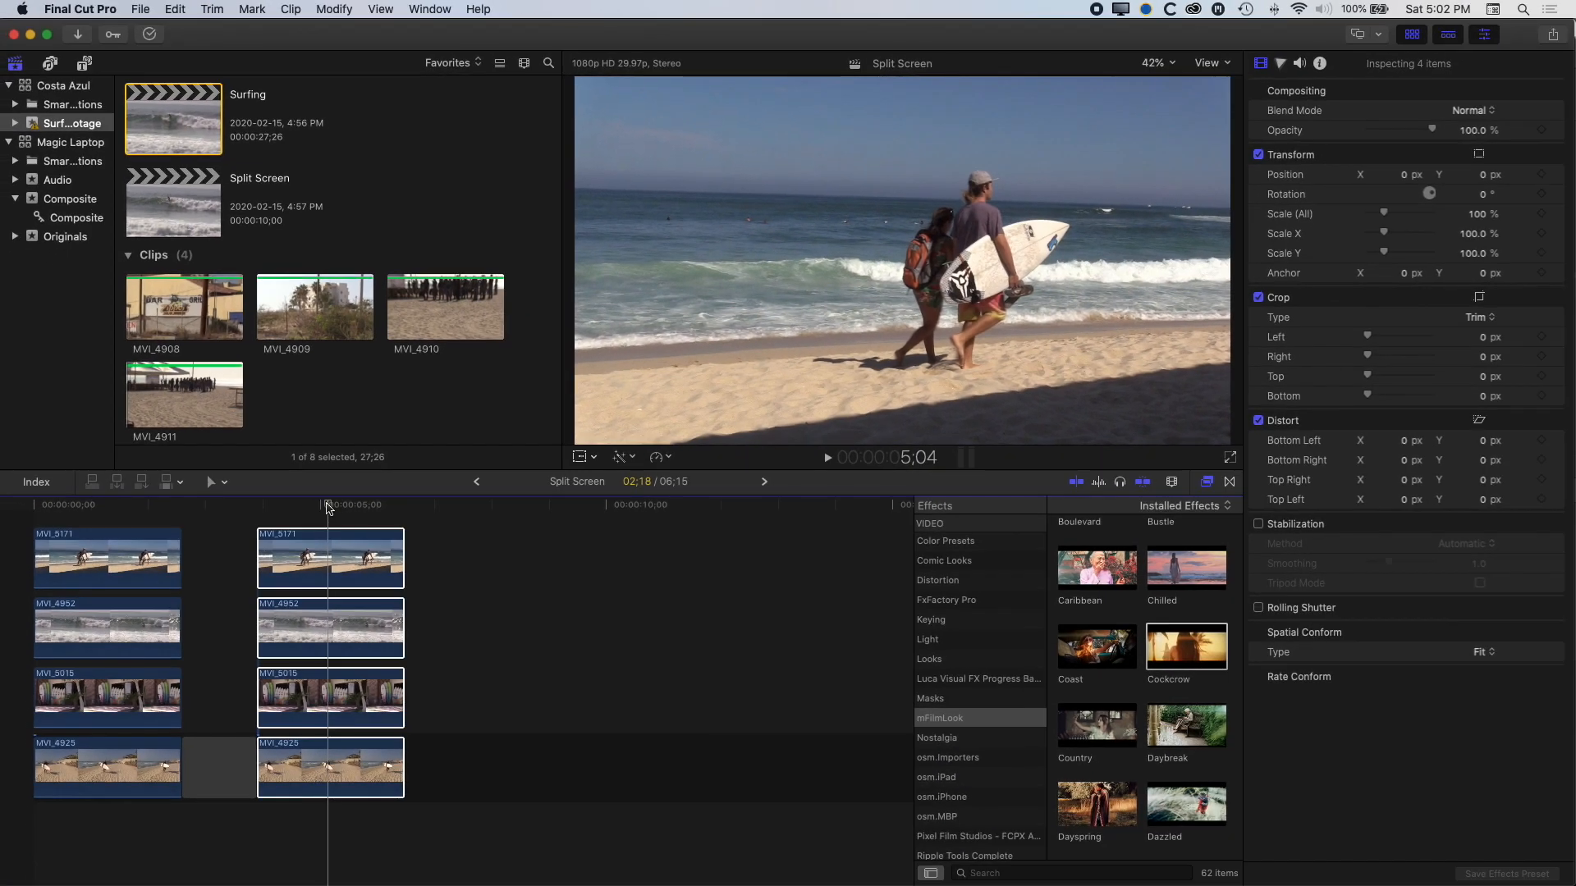
mouse_move(455, 788)
left_mouse_down()
mouse_move(388, 789)
mouse_move(482, 782)
left_mouse_up()
mouse_move(346, 508)
left_mouse_down()
mouse_move(281, 510)
mouse_move(401, 512)
mouse_move(319, 509)
left_mouse_up()
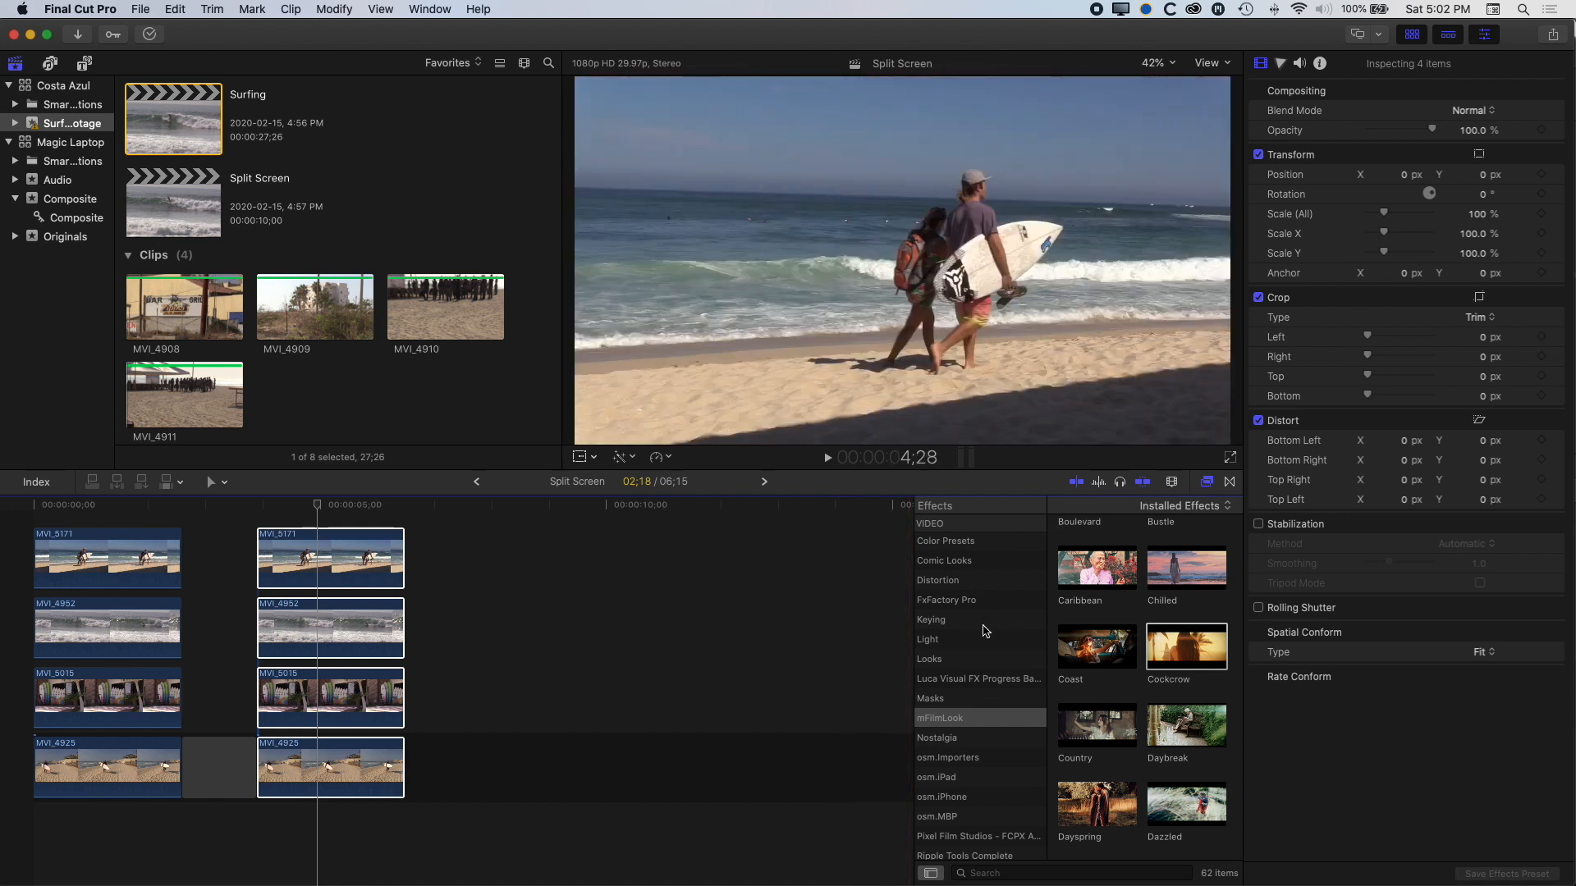
Apply the custom Split Screen effect to all four duplicated clips and scrub over them to check the layout
scroll(977, 636, "up", 10)
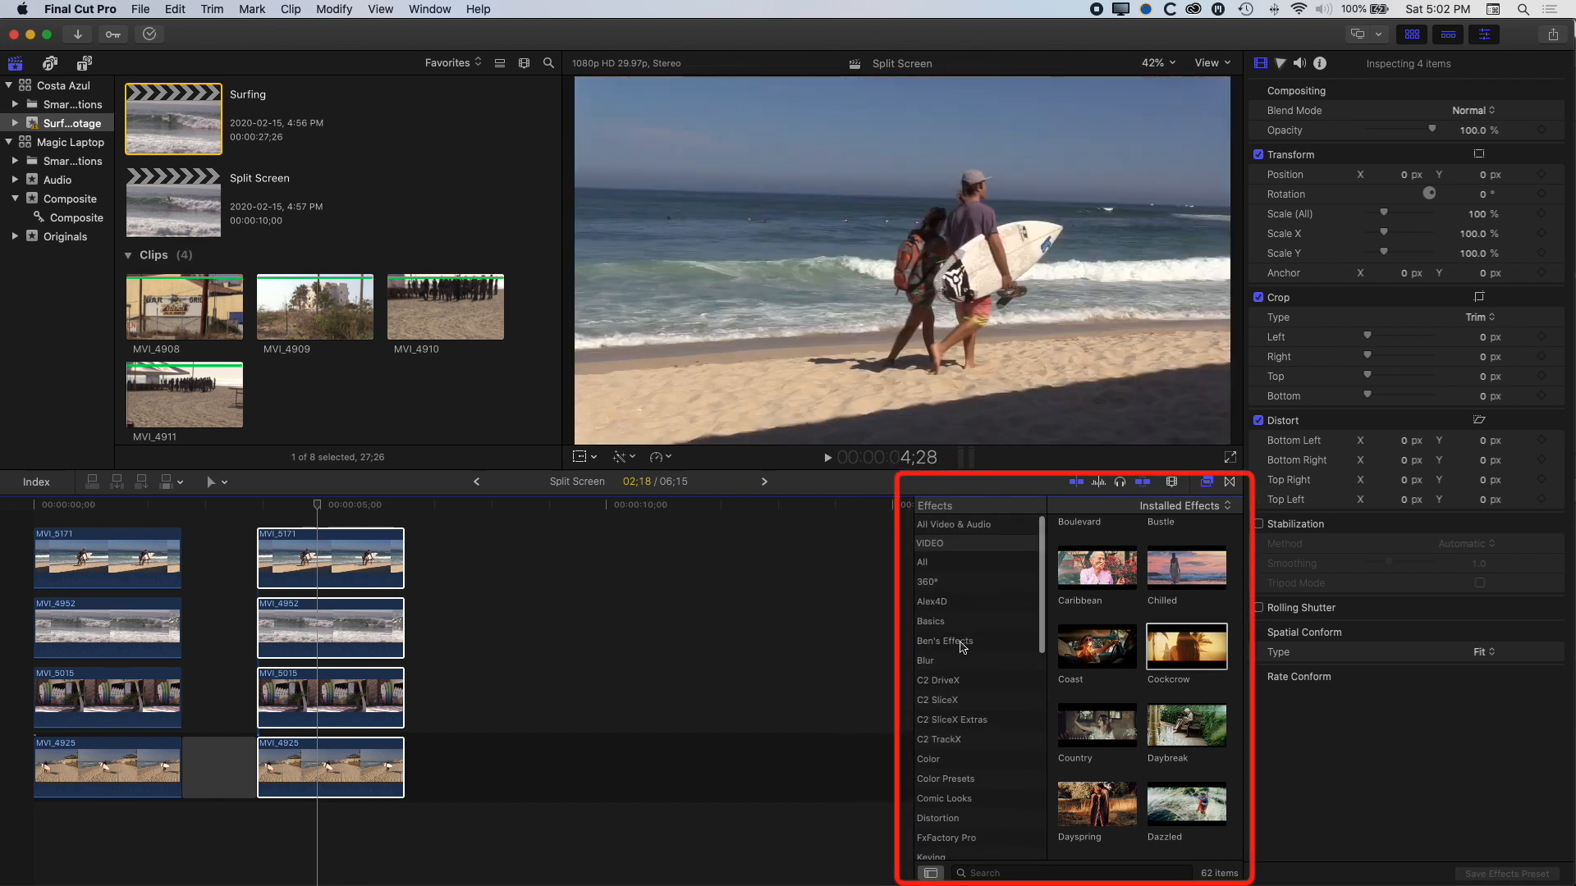
left_click(962, 643)
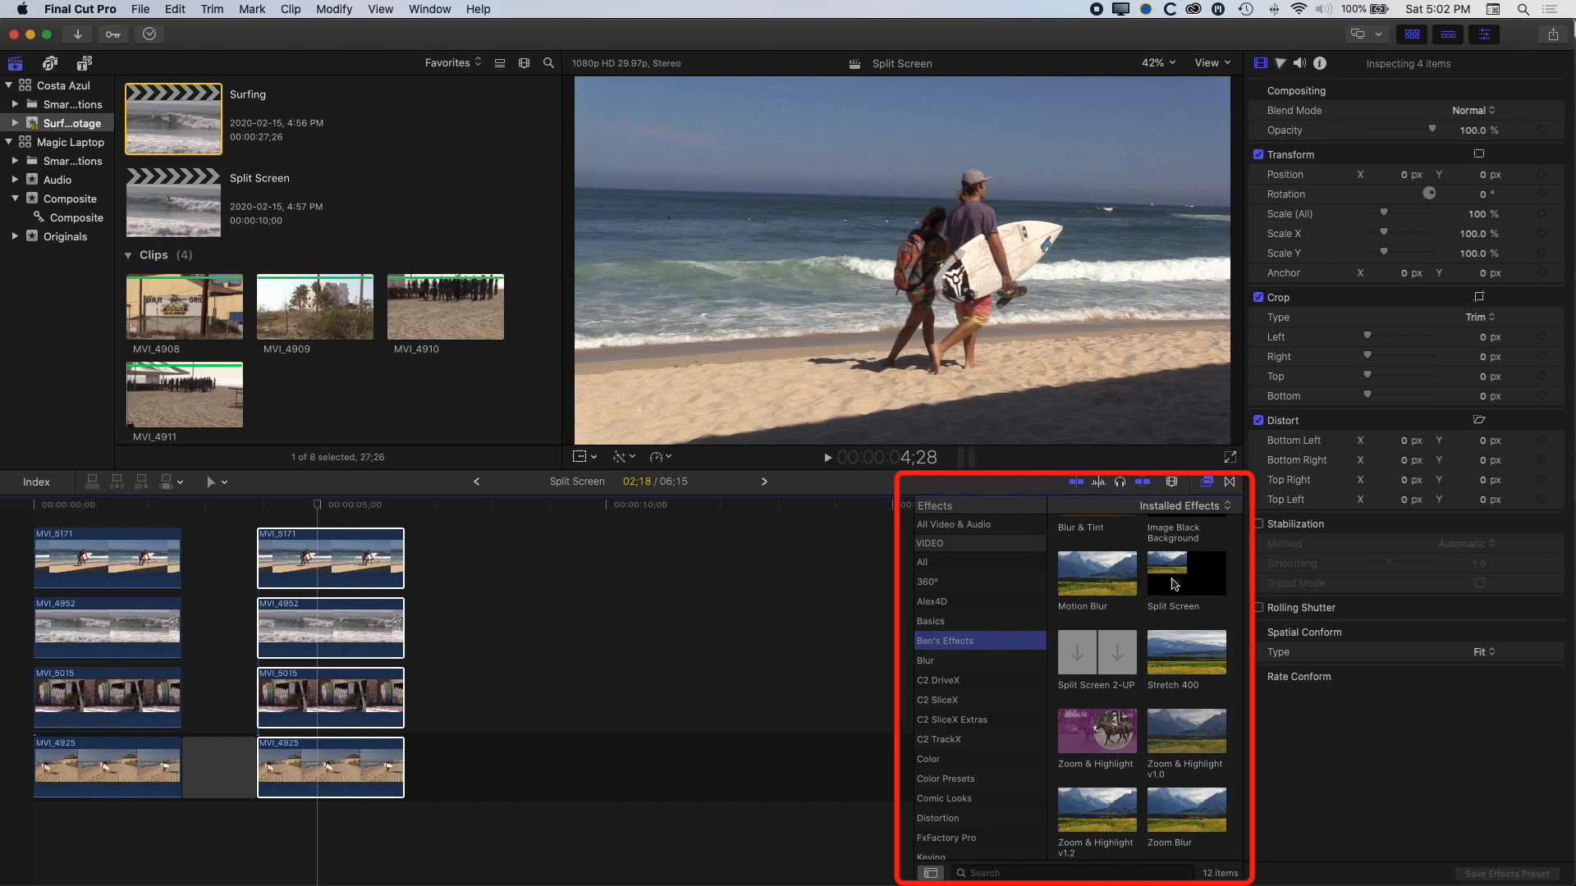
left_click(1179, 582)
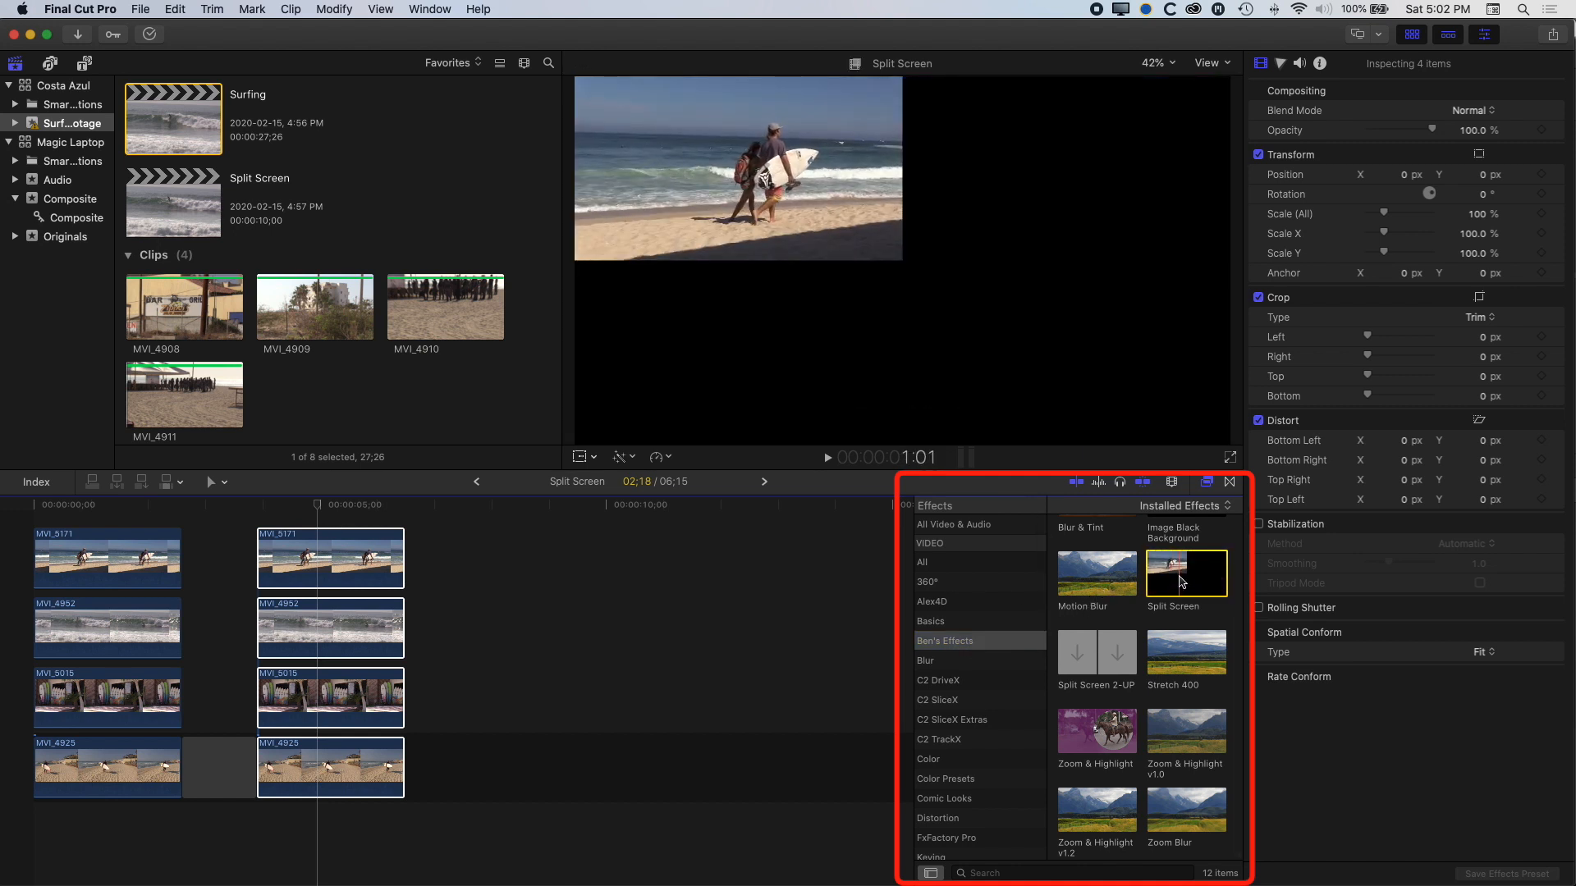
double_click(1182, 581)
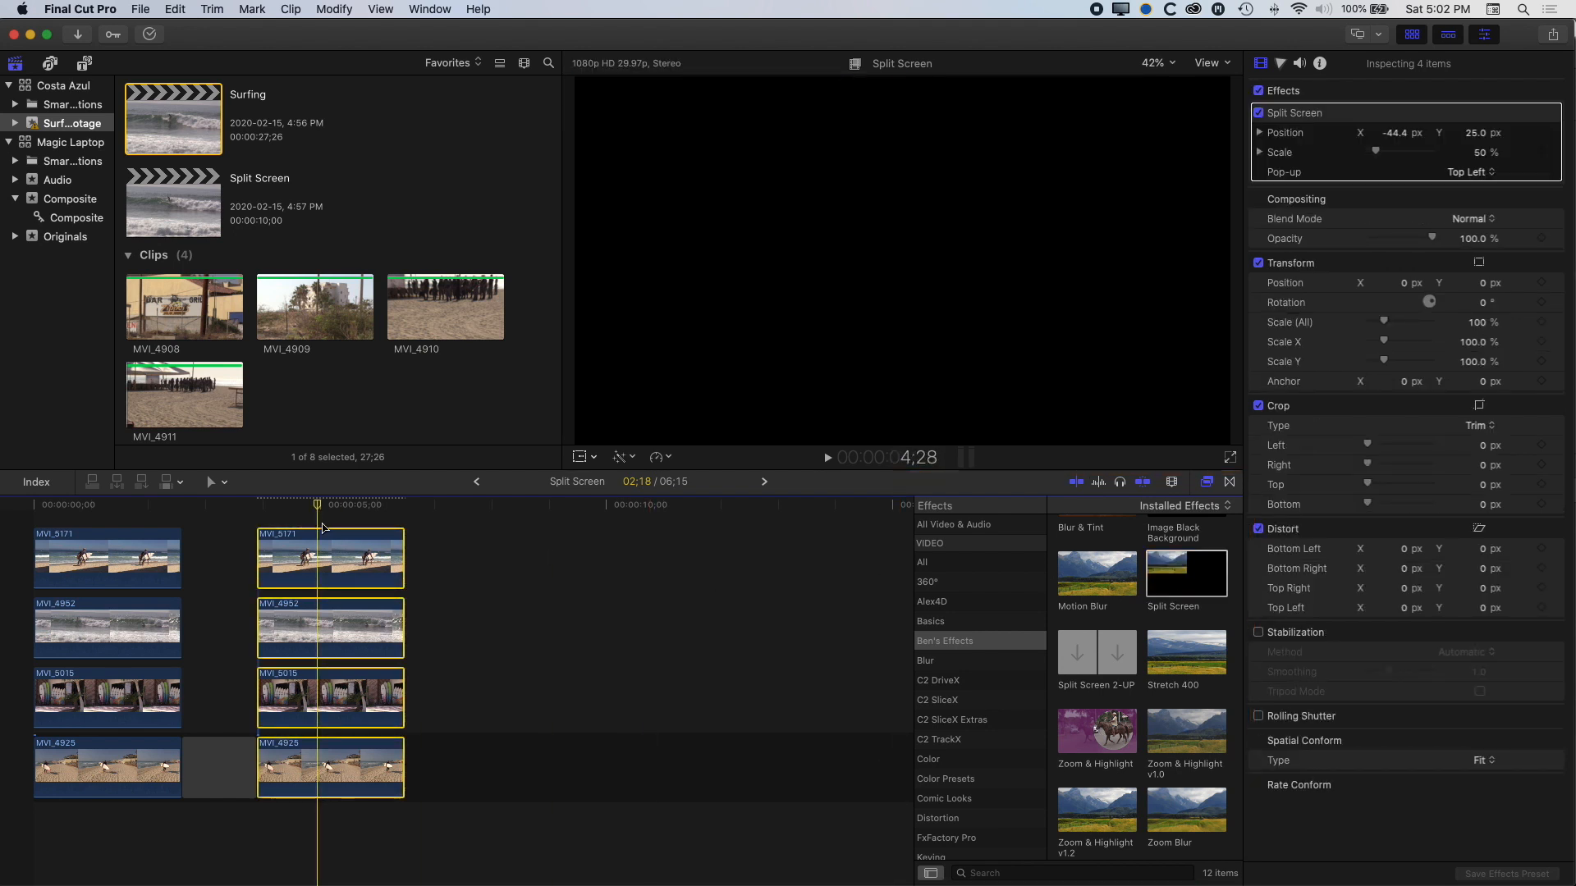
left_click_drag(317, 506, 326, 505)
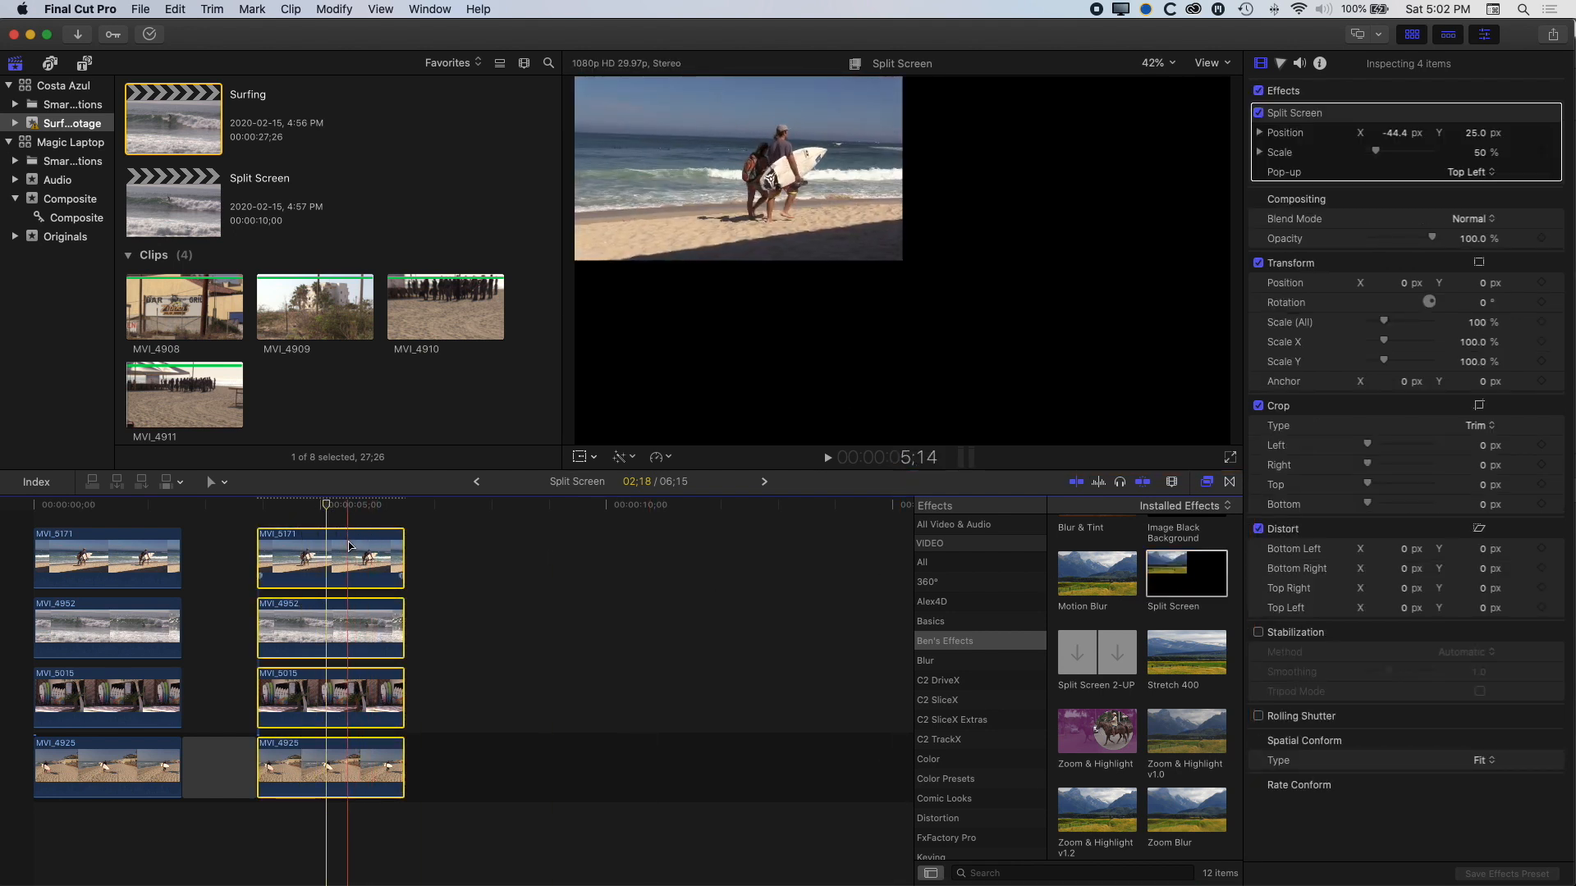
Set the Split Screen effect's position option to Top Right on the duplicated MVI_4952 clip
left_click(469, 624)
left_click(345, 630)
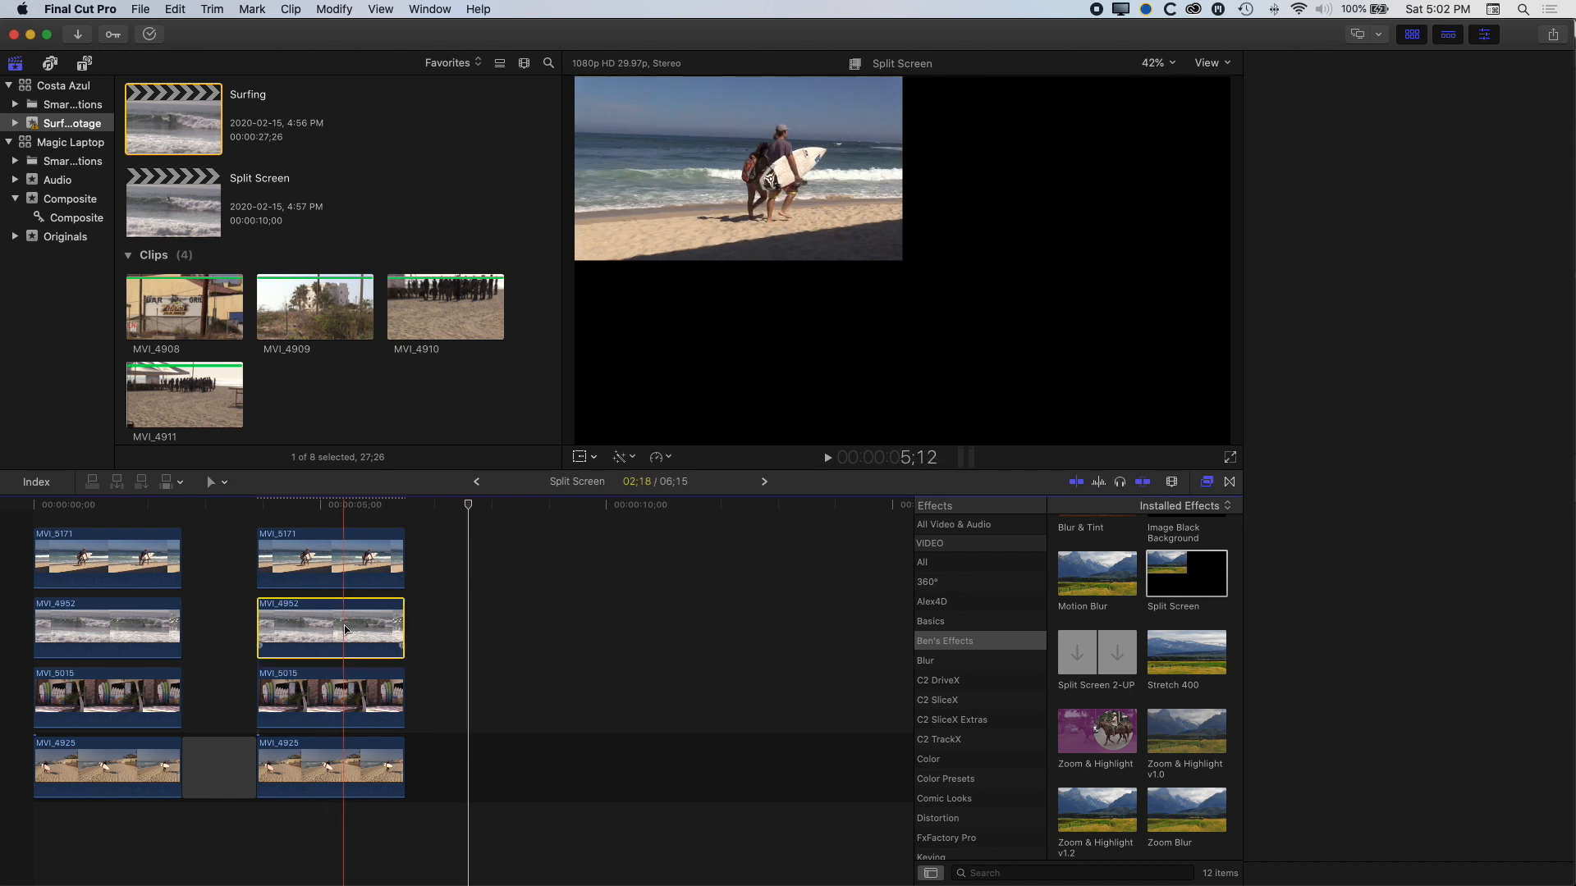
left_click(1473, 172)
left_click(1478, 187)
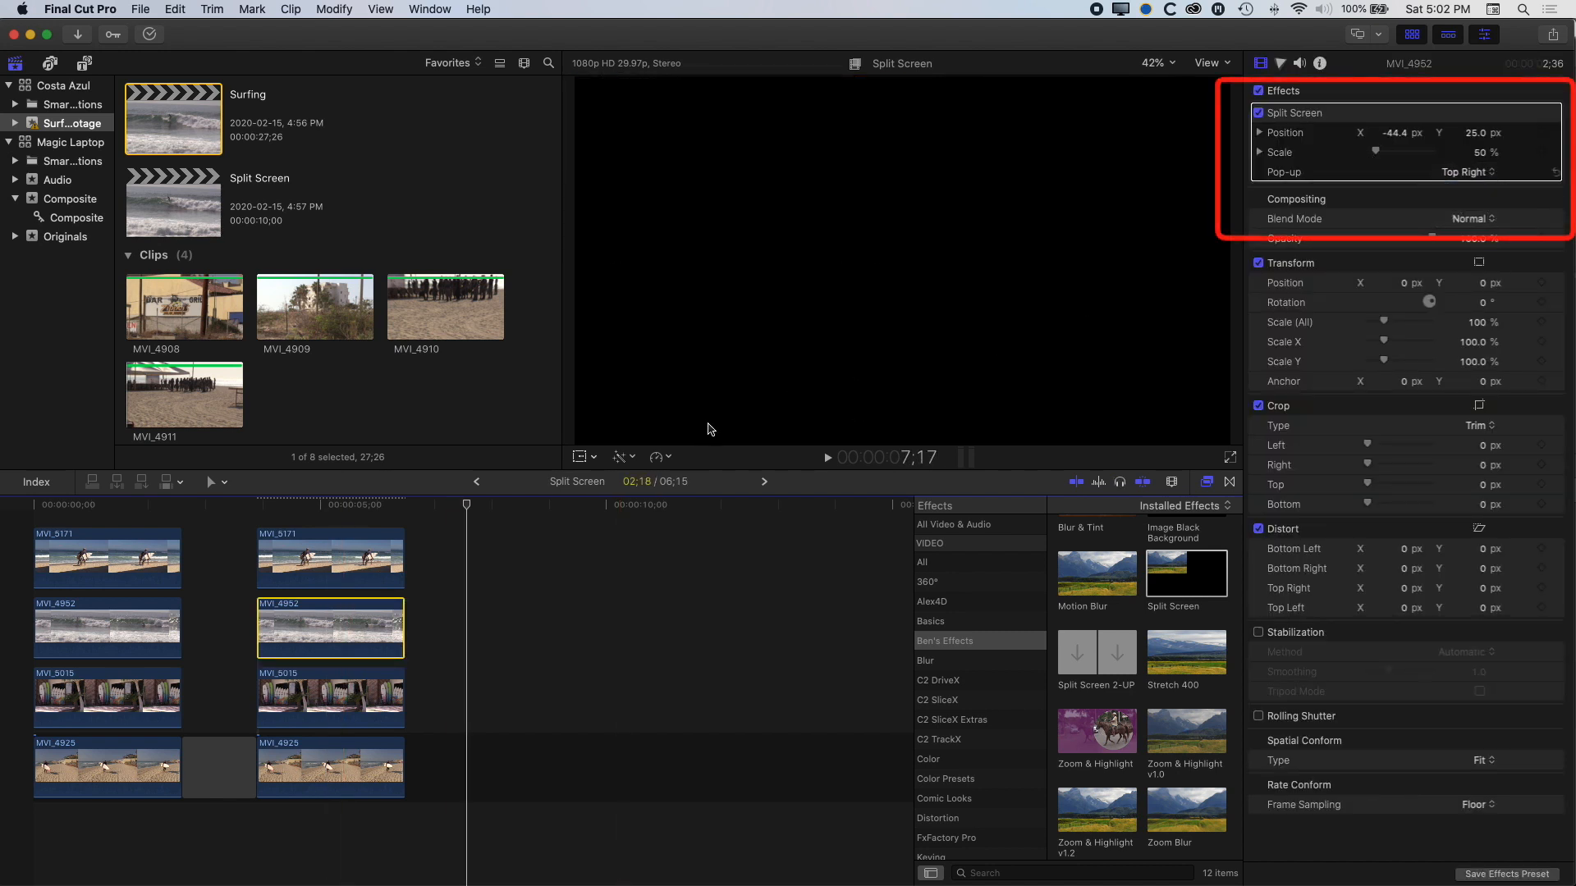
Set the Split Screen effect's position option to Bottom Right on the duplicated MVI_5015 clip
left_click(349, 507)
left_click(348, 702)
left_click(1468, 172)
left_click(1477, 203)
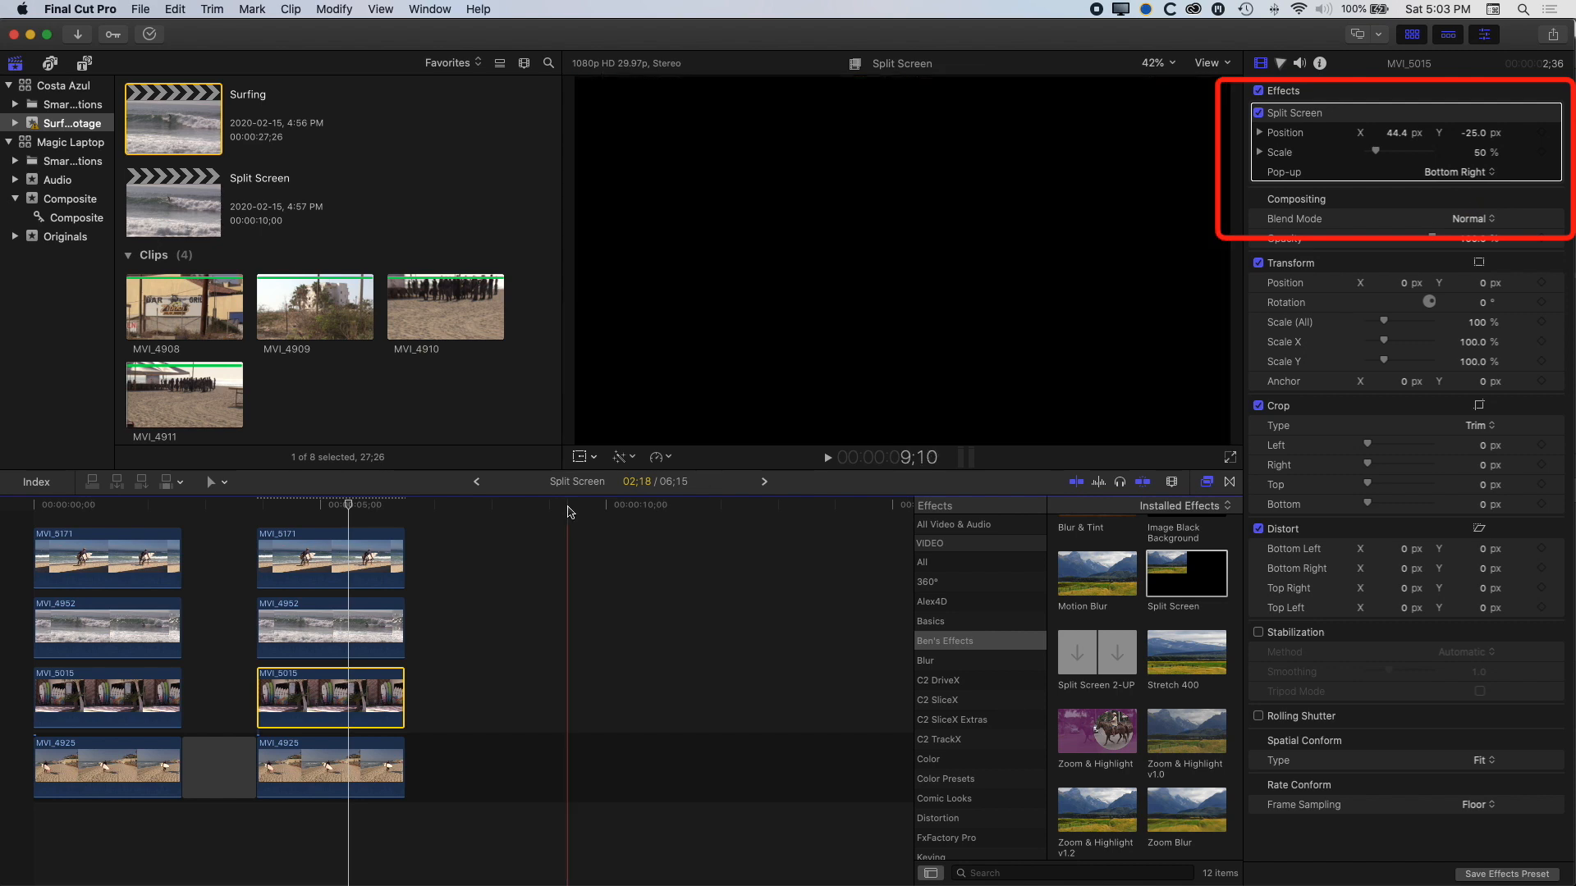
Set the Split Screen effect's position option to Bottom Left on the duplicated MVI_4925 clip
left_click(342, 759)
left_click(1468, 172)
left_click(1466, 218)
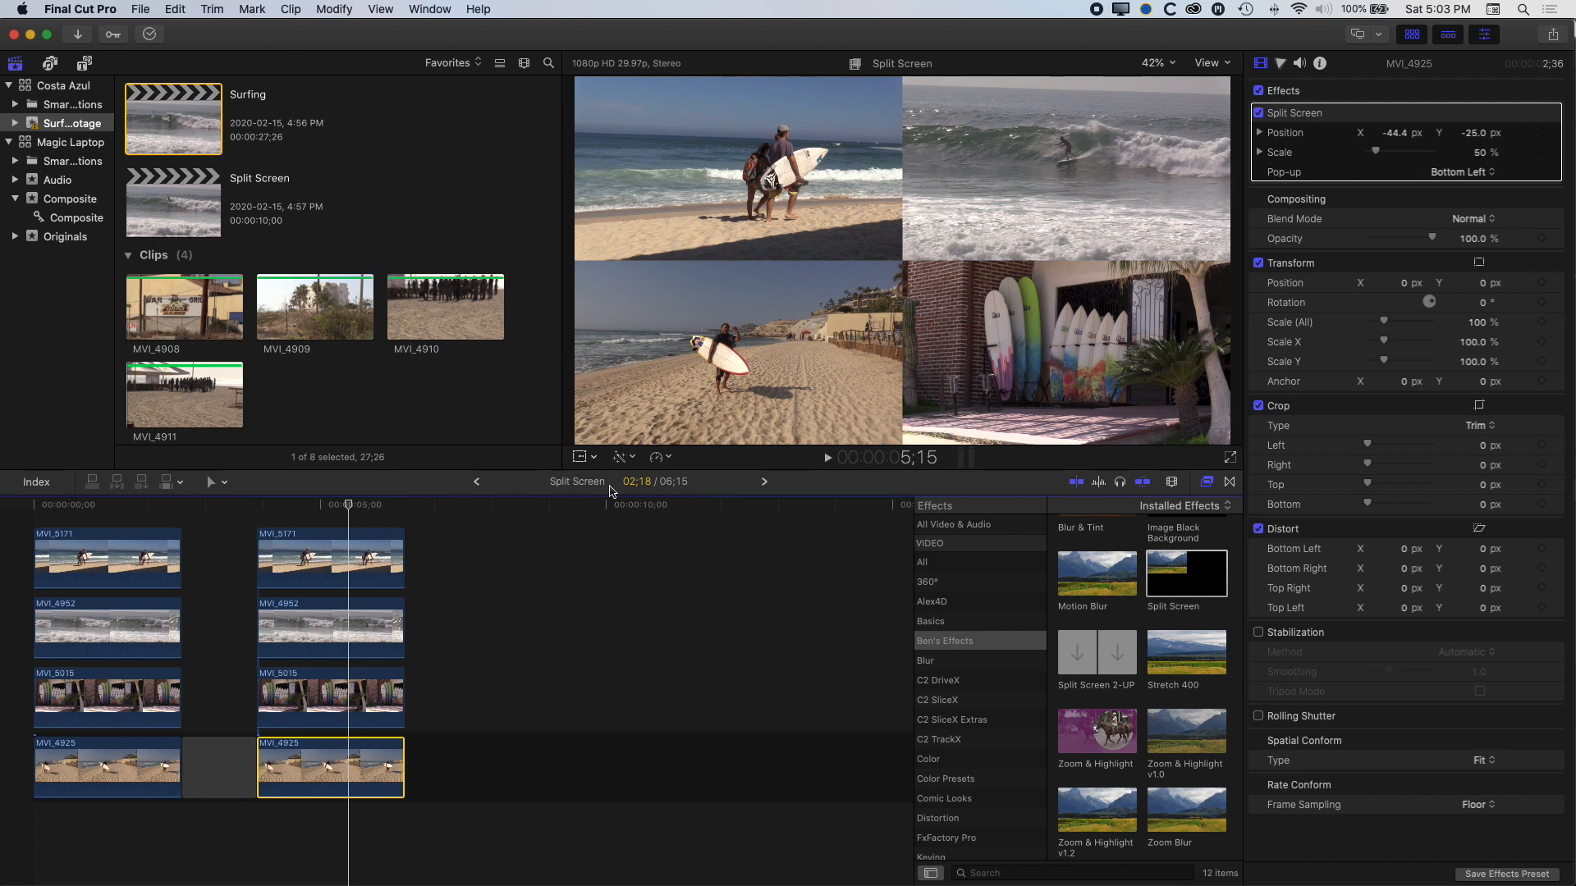
Duplicate the second stack of four clips further along the timeline, leaving a gap after it
left_click(309, 517)
left_click_drag(309, 529, 334, 788)
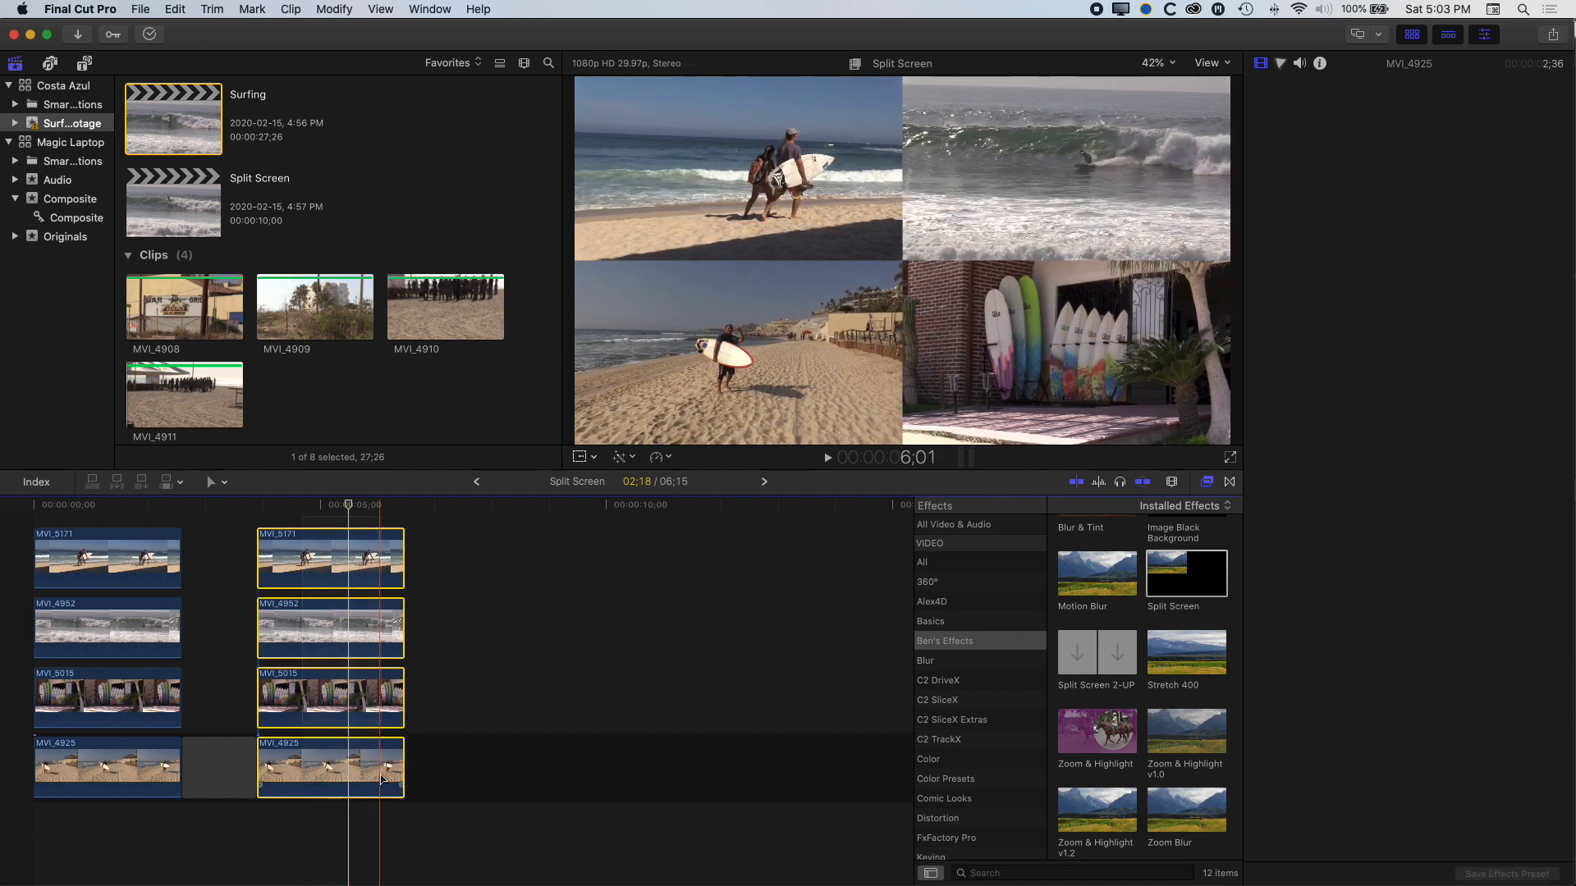
left_click_drag(332, 786, 561, 781)
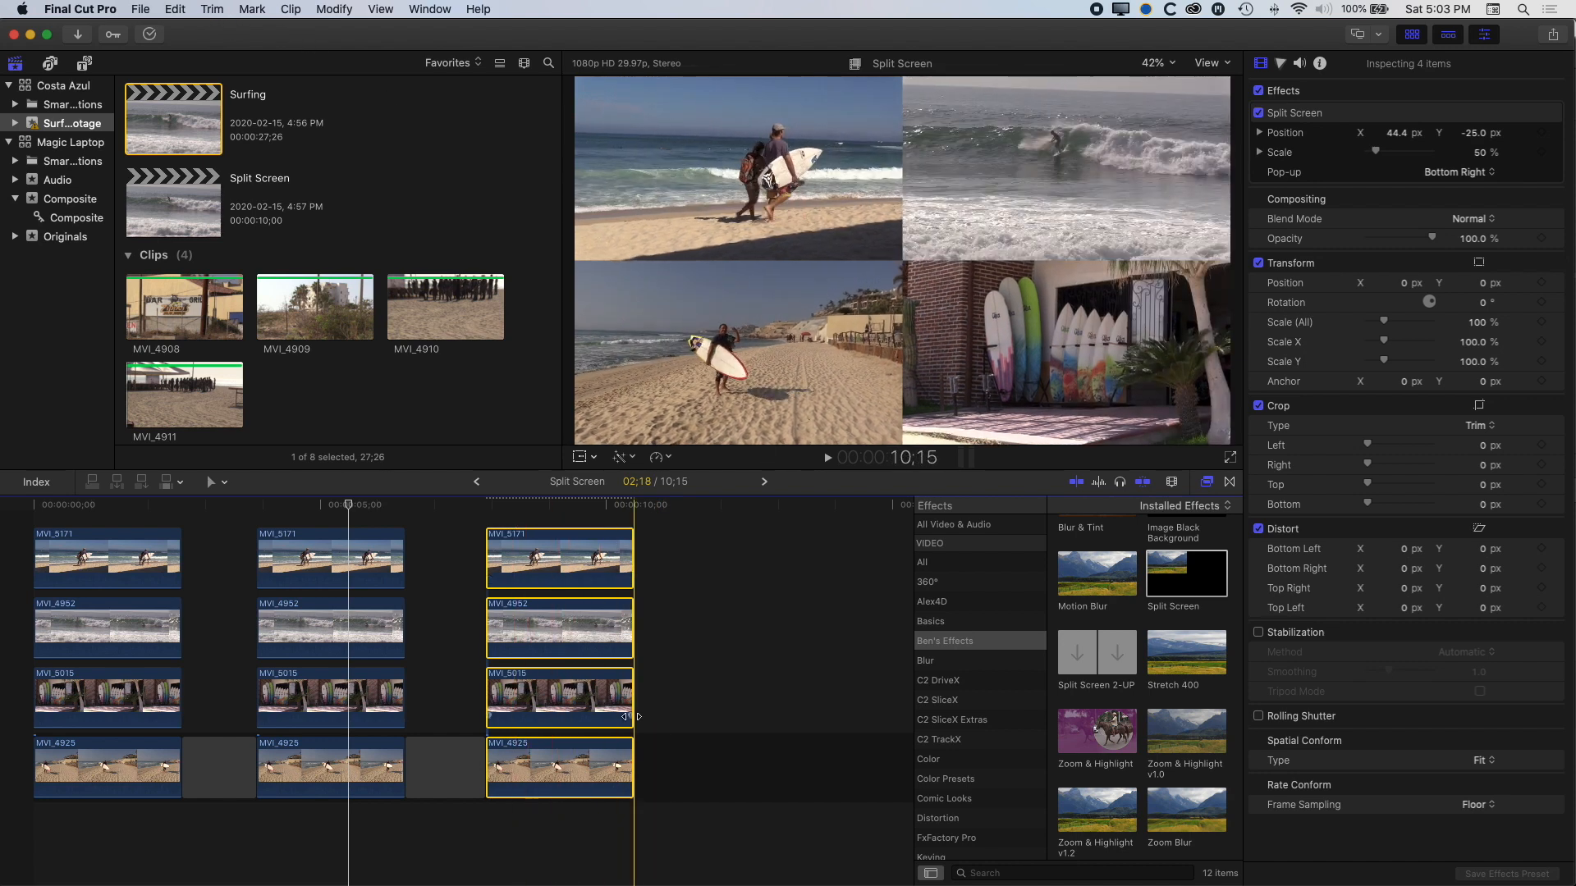
Delete the Split Screen effect from the third stack of clips and move the playhead over that stack
left_click(1302, 119)
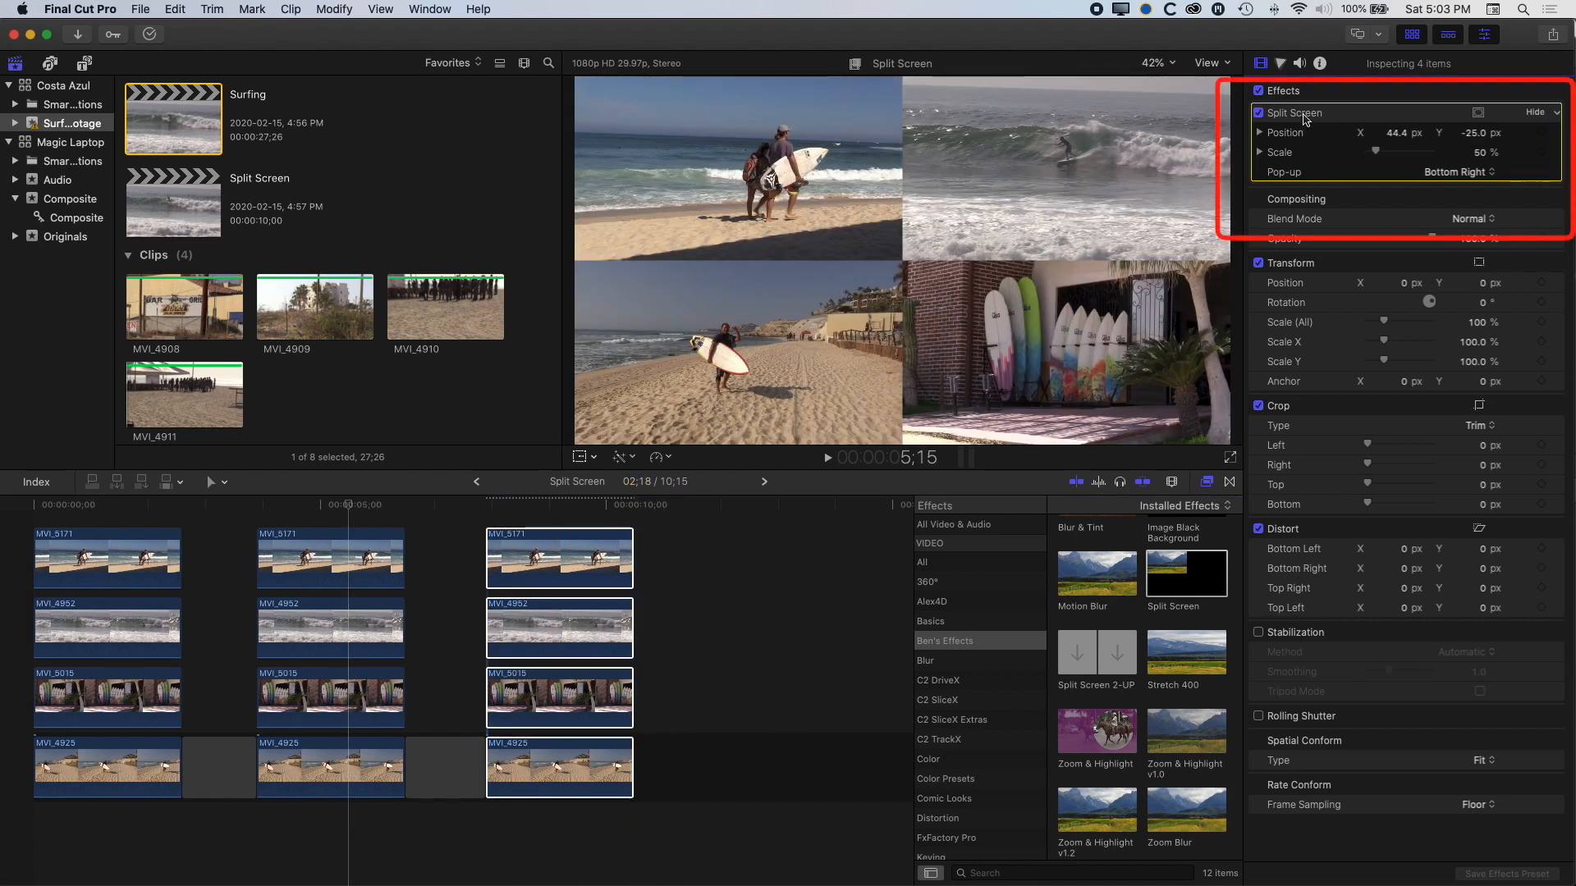
key("Delete")
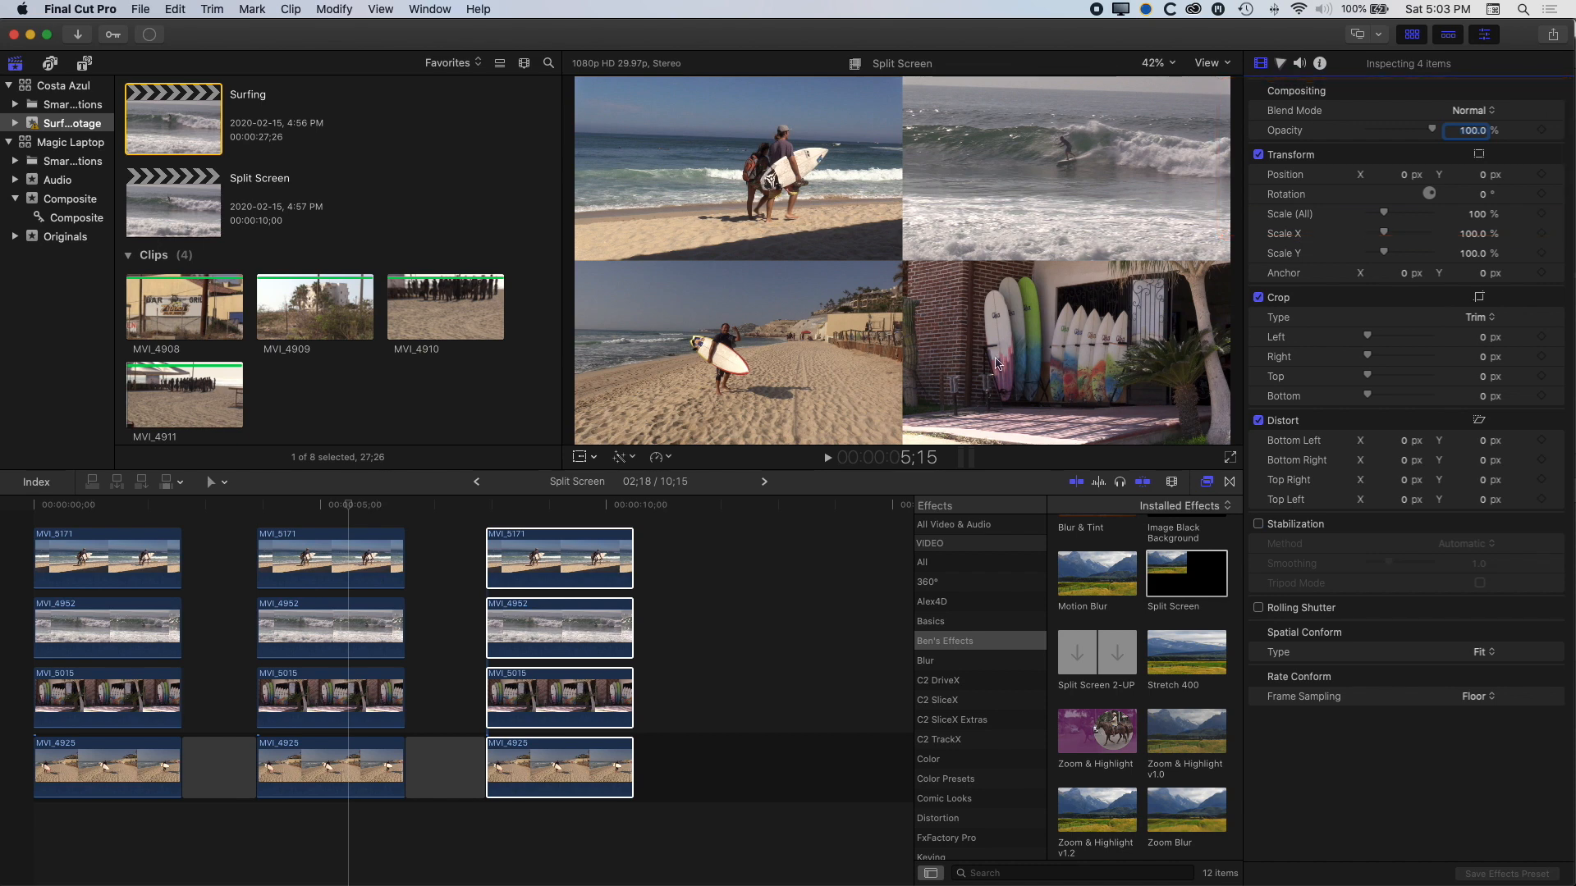
left_click(556, 507)
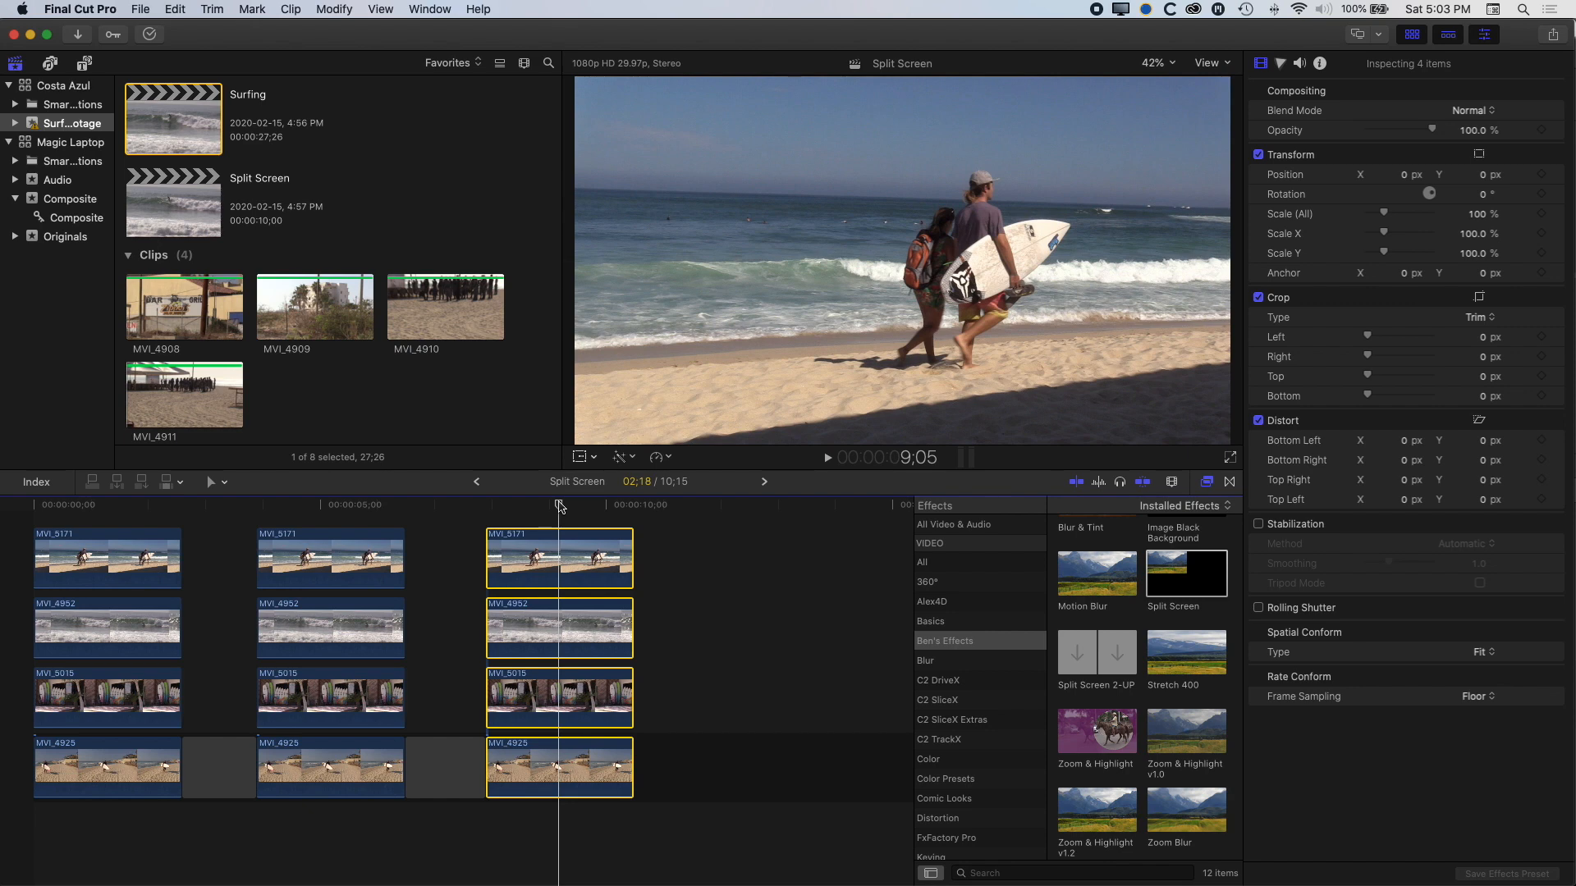
Switch to Motion and create a blank Final Cut Effect project with the Broadcast HD 1080 preset at 29.97 fps - NTSC
key("super+Tab")
key("super+shift+Tab")
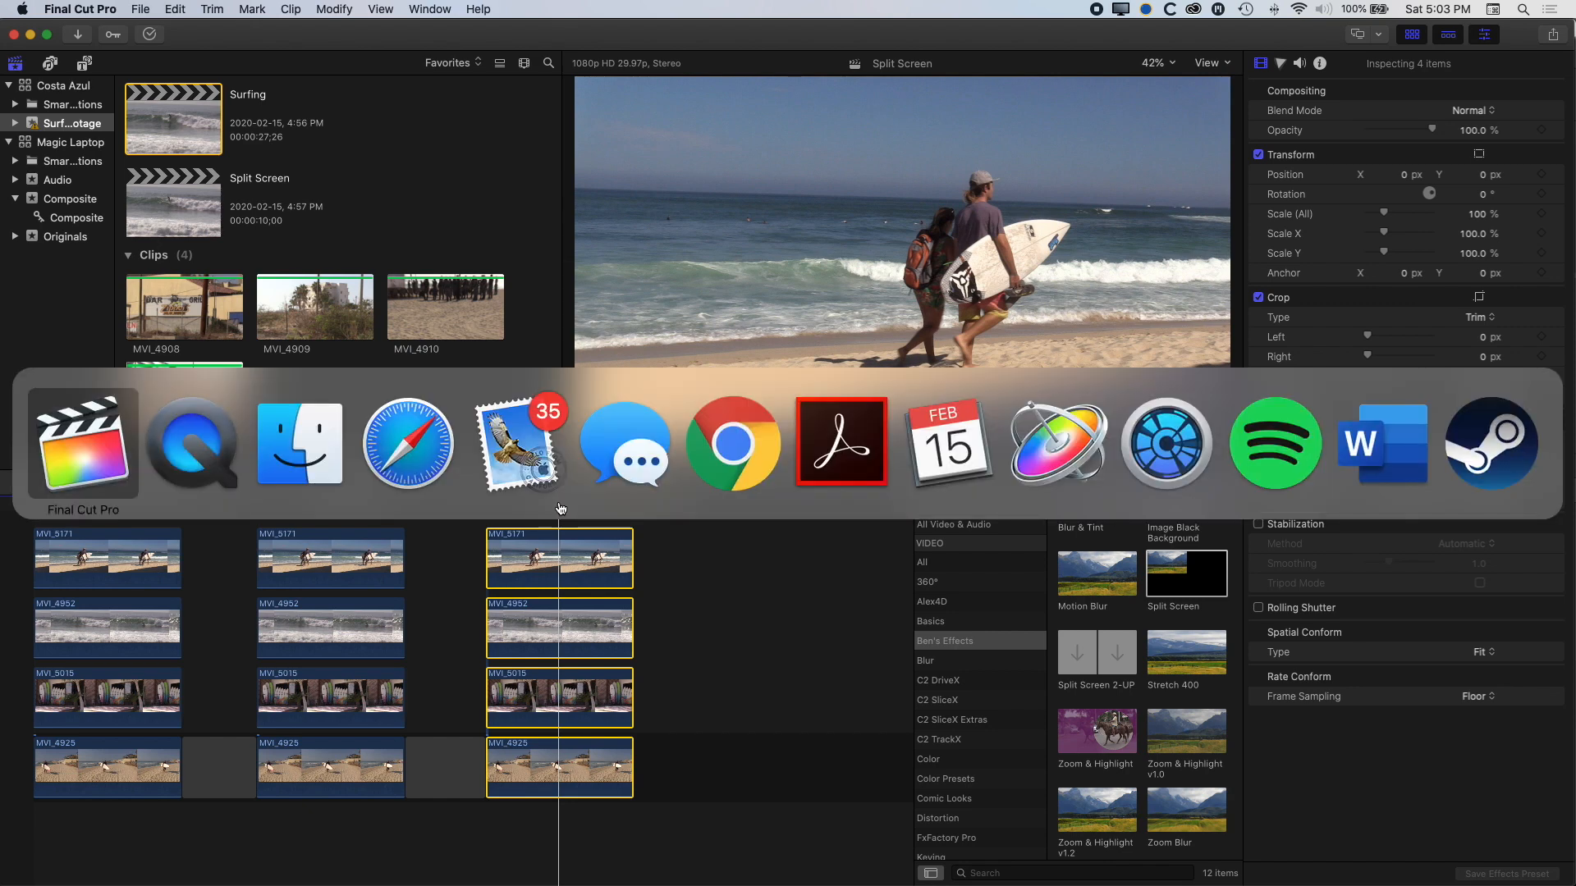
left_click(334, 859)
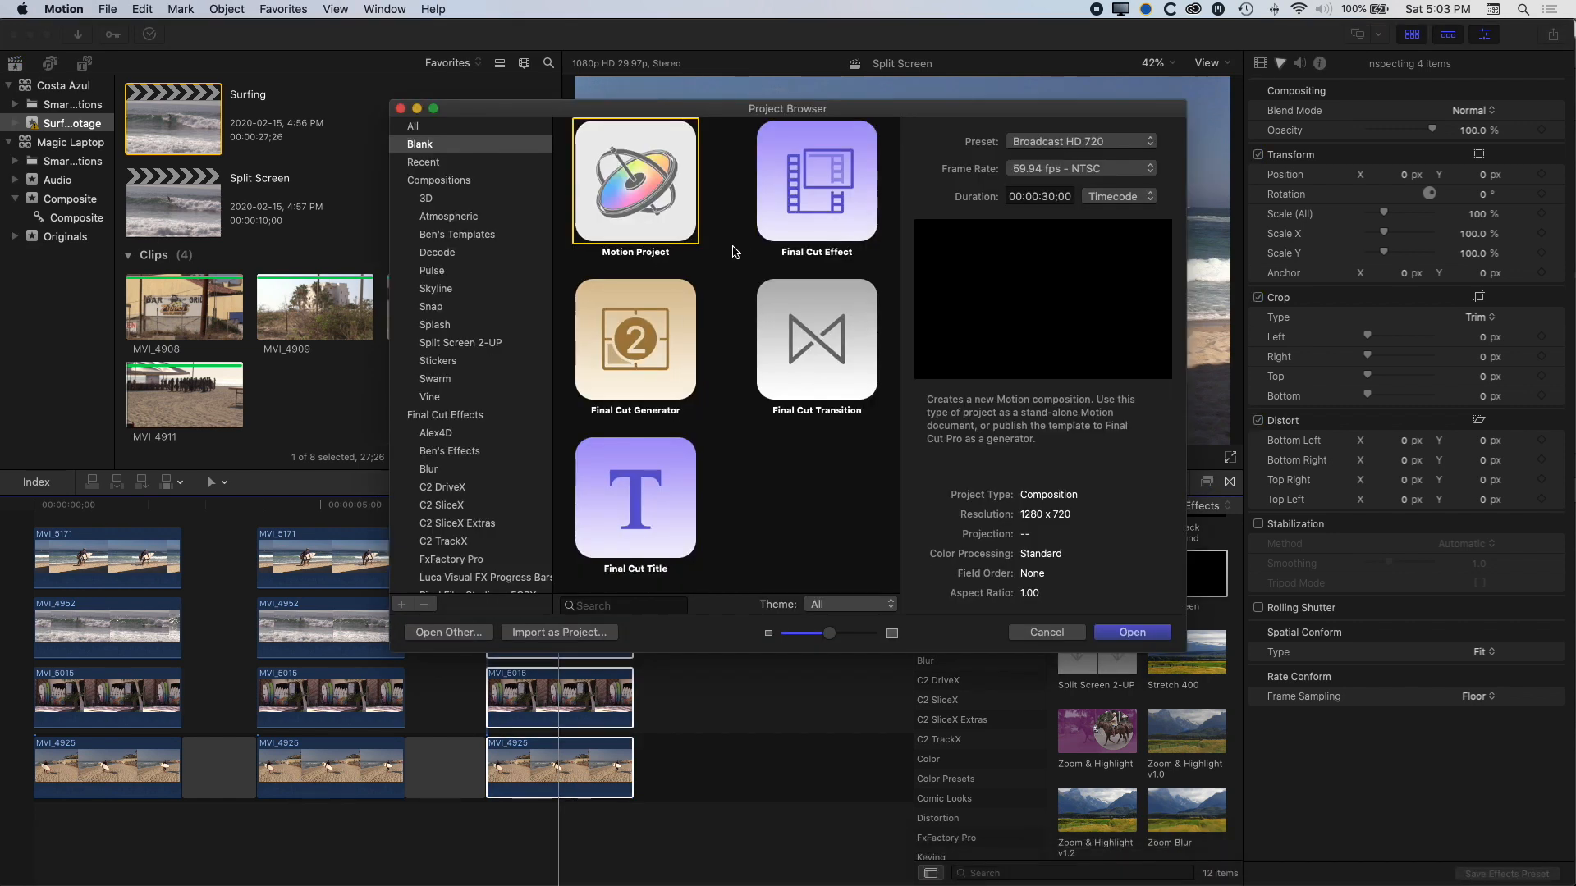
left_click(794, 194)
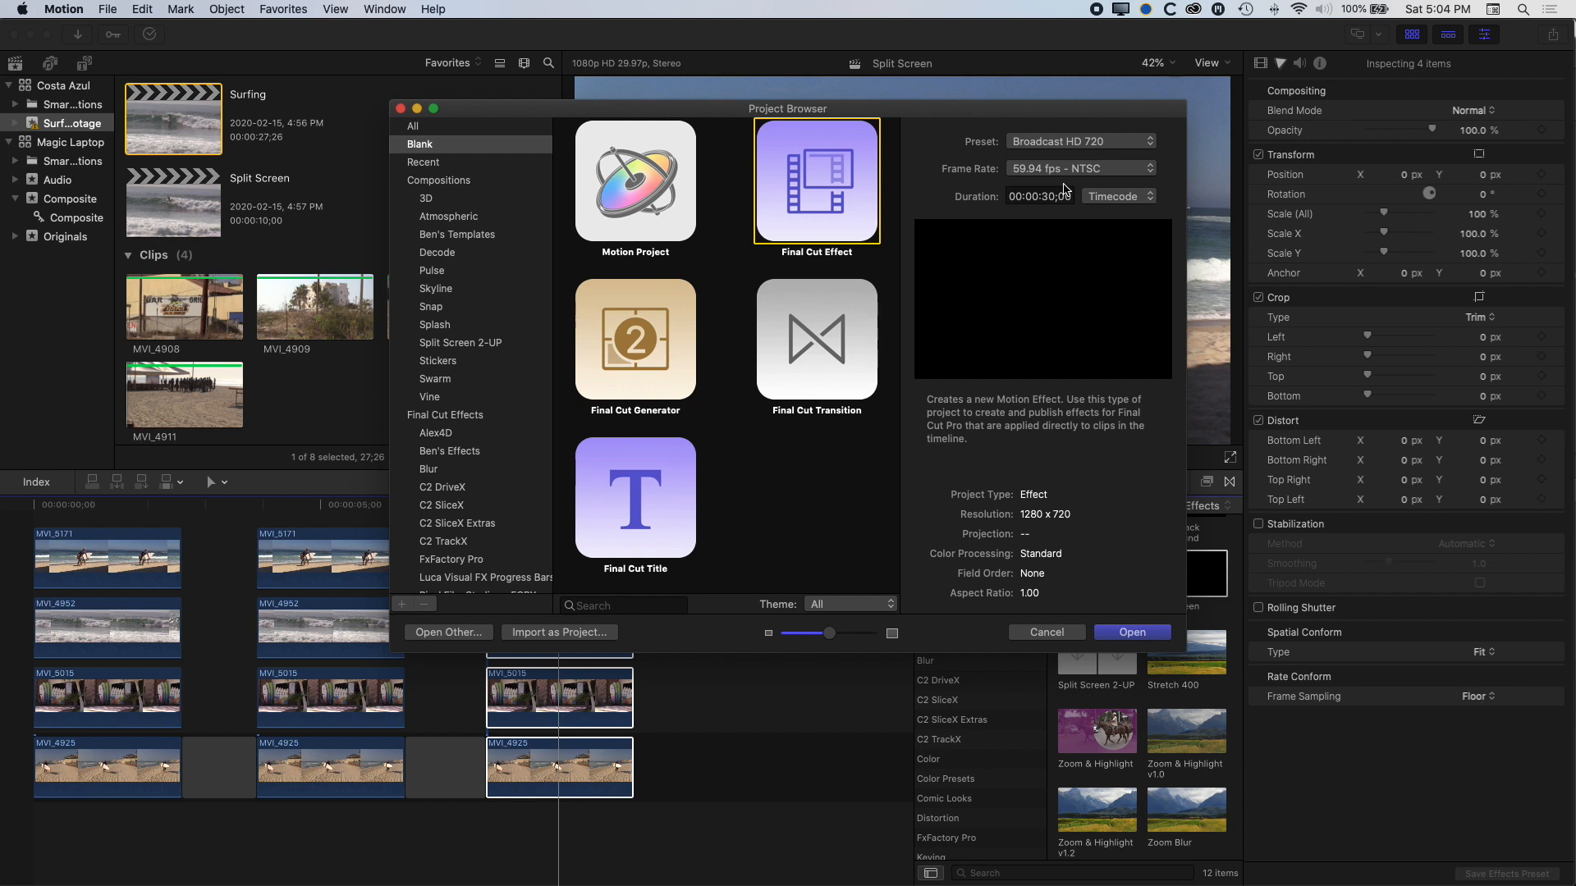
left_click(1058, 144)
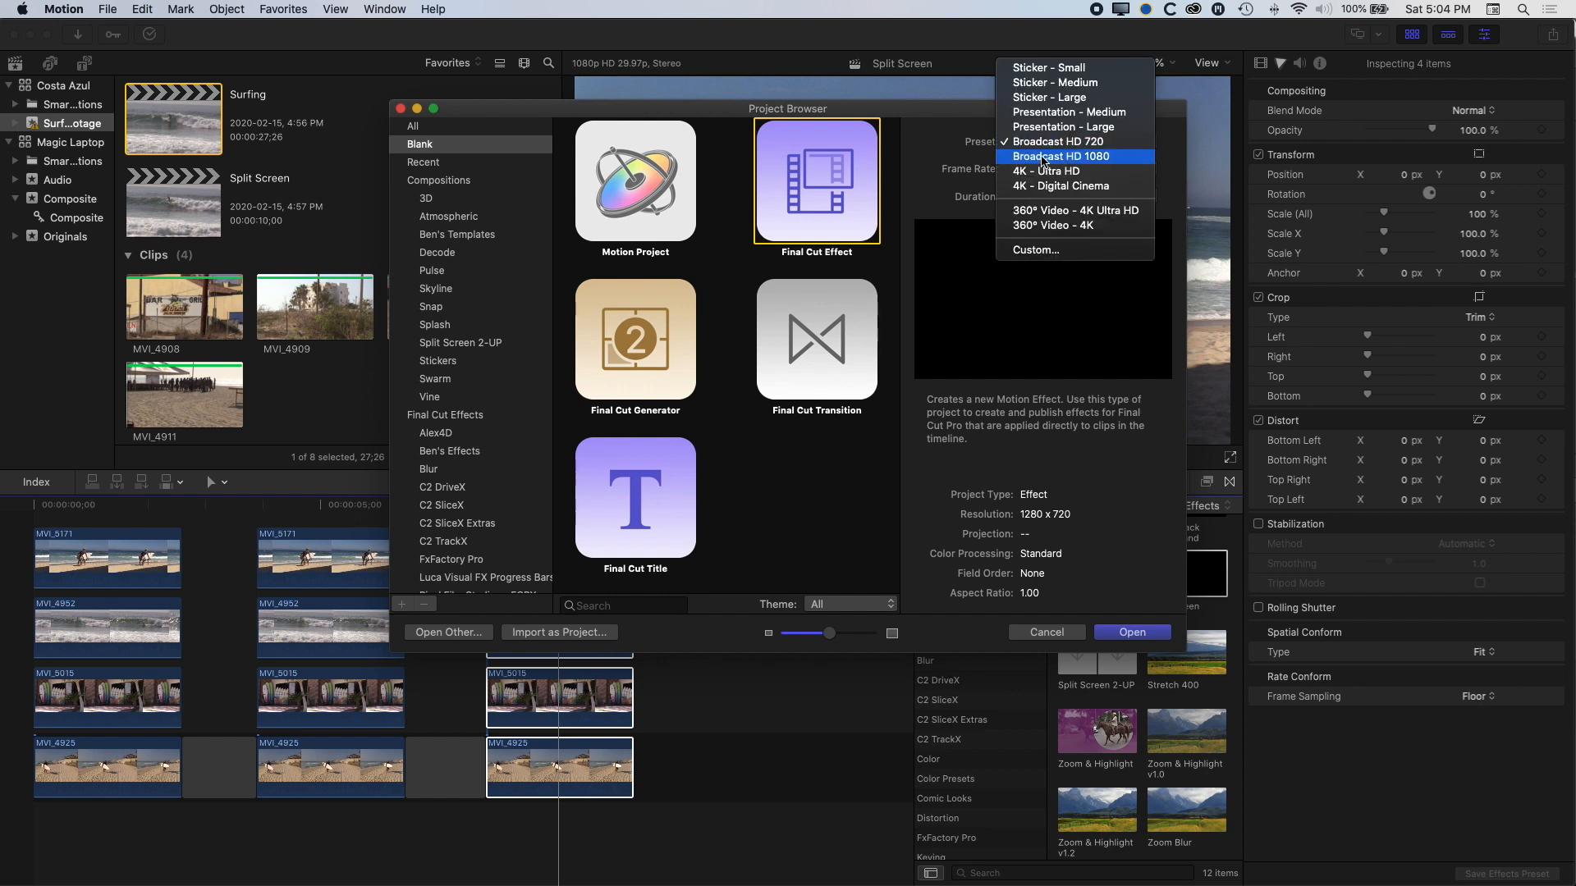
left_click(1090, 158)
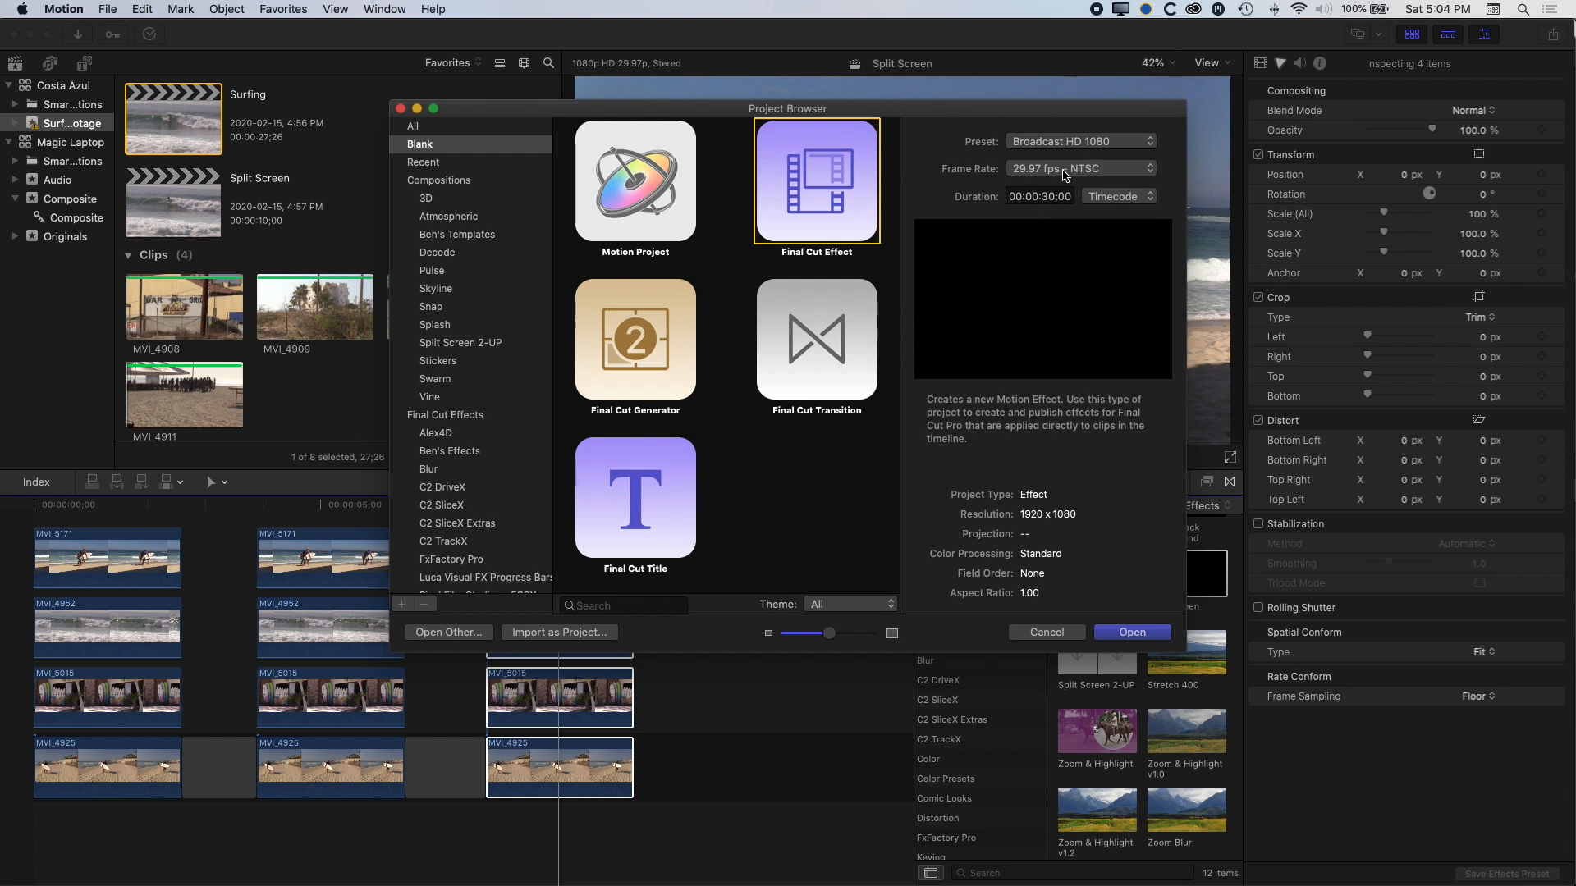
left_click(1036, 174)
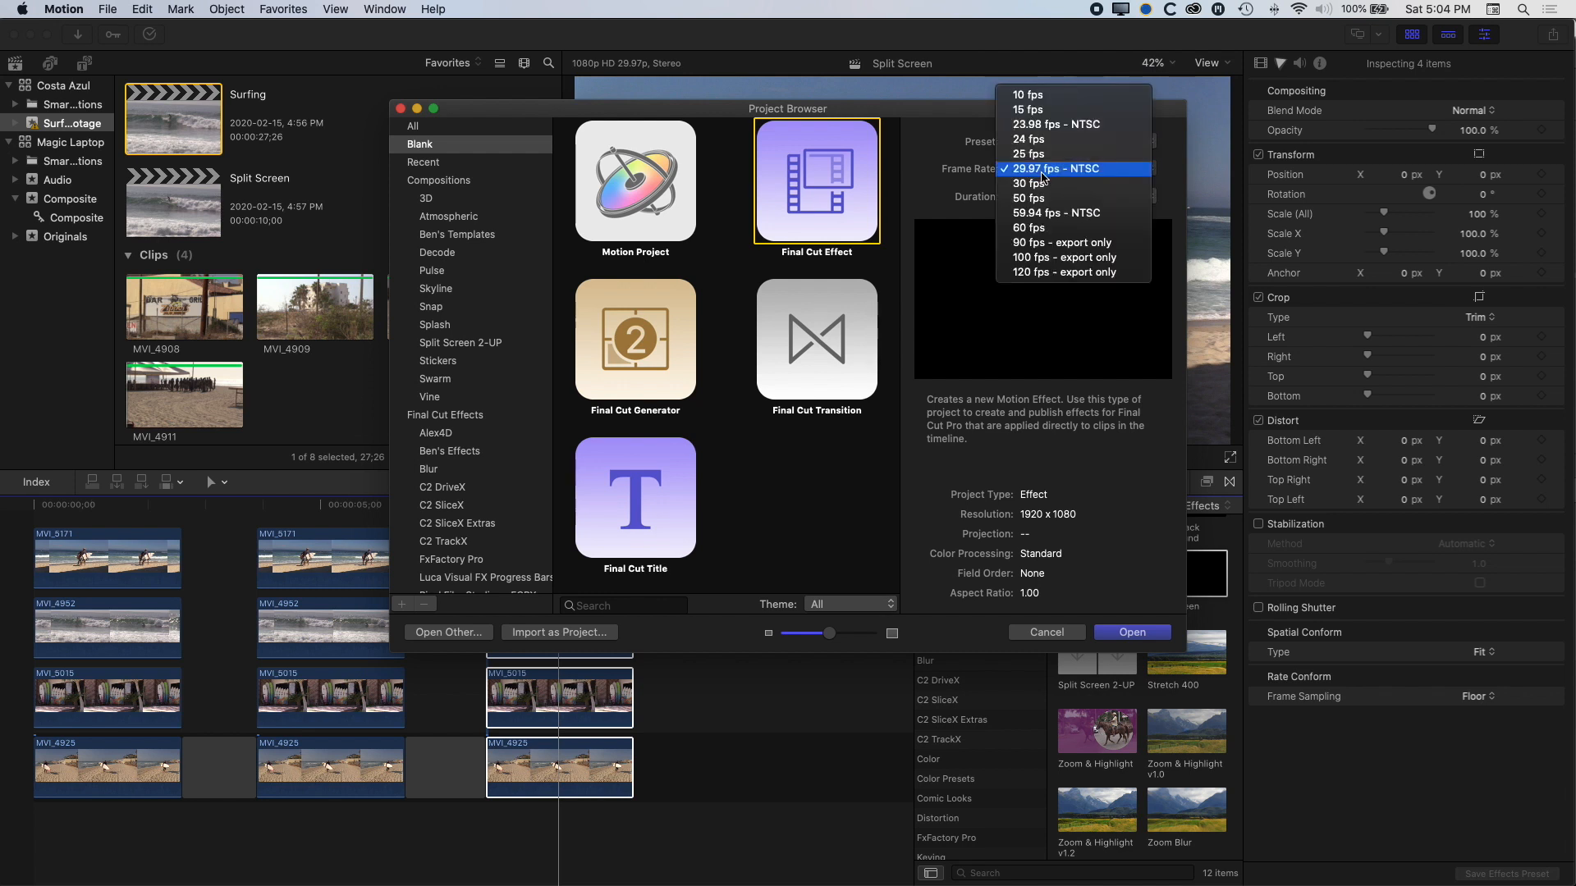
left_click(966, 178)
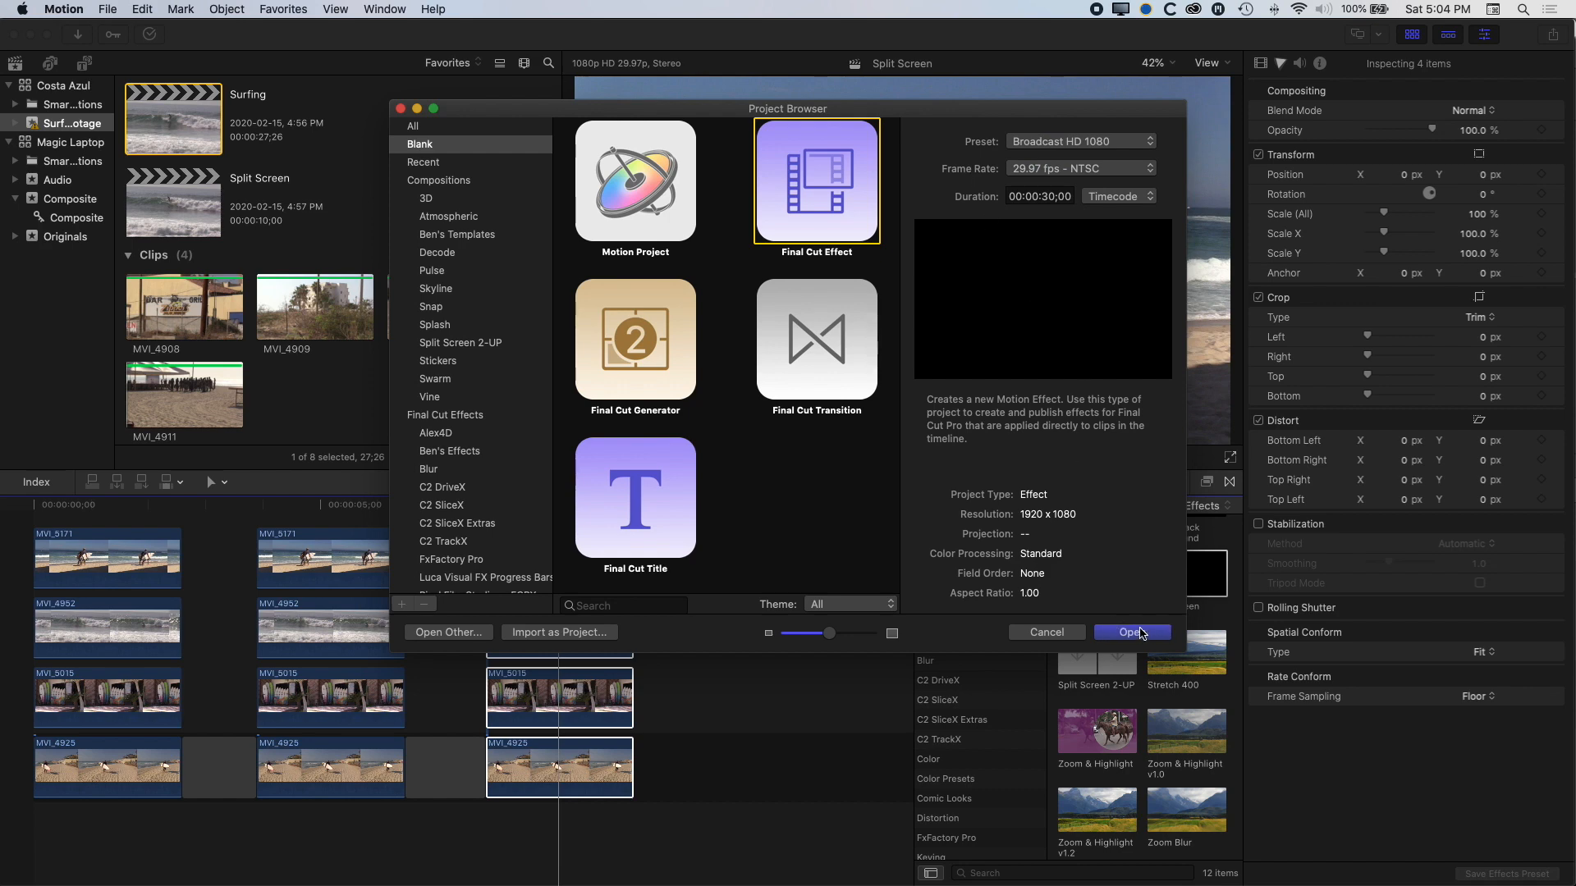
left_click(1132, 633)
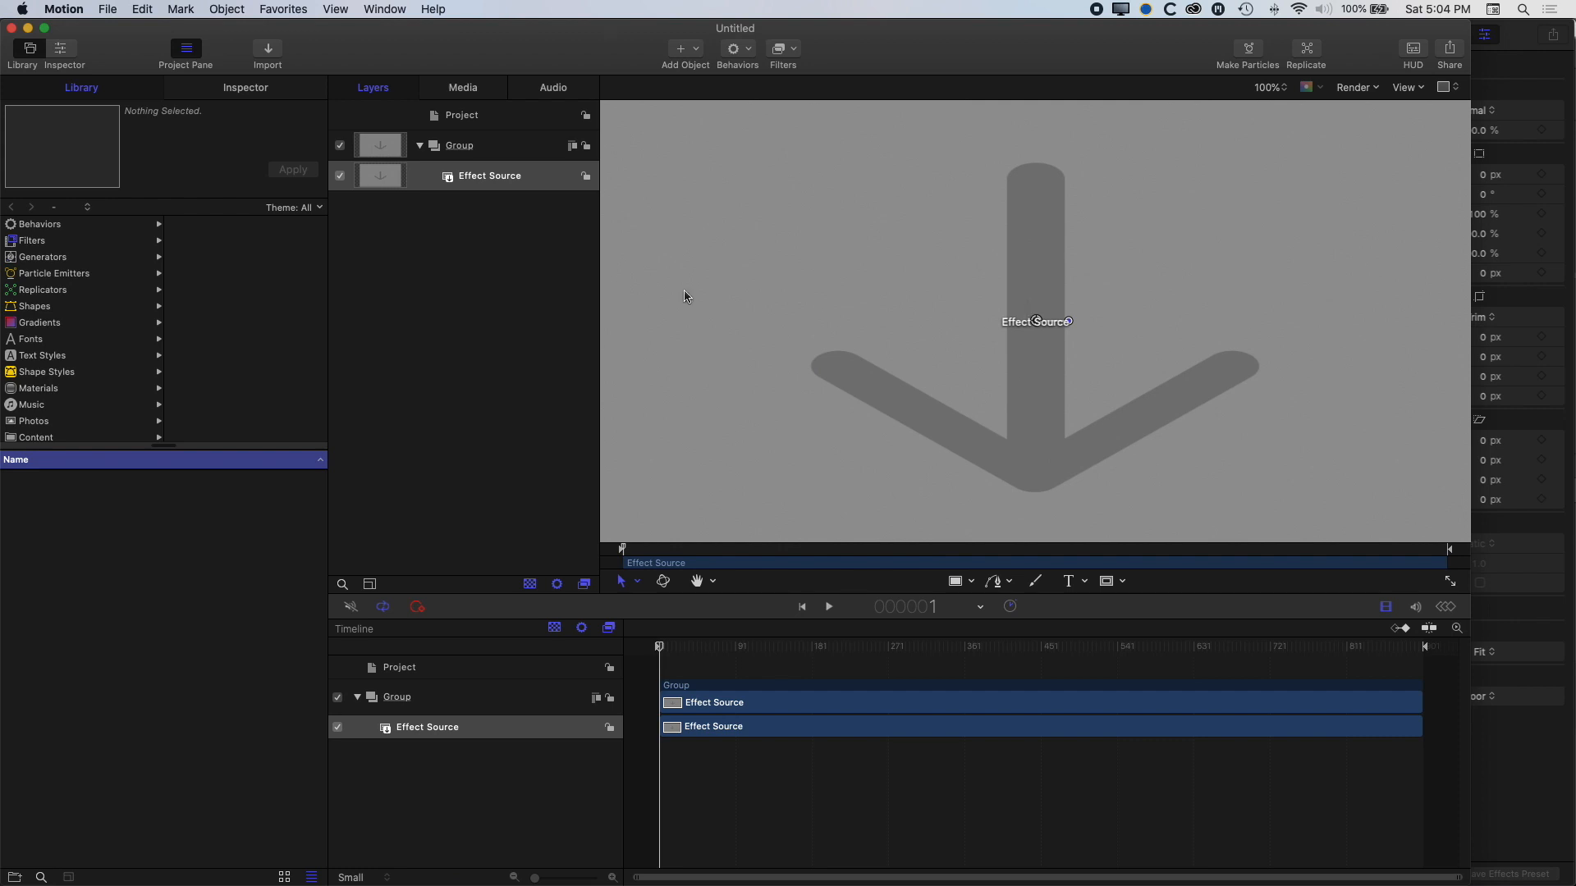
Set the Effect Source layer's scale to 50% in its transform properties
left_click(255, 92)
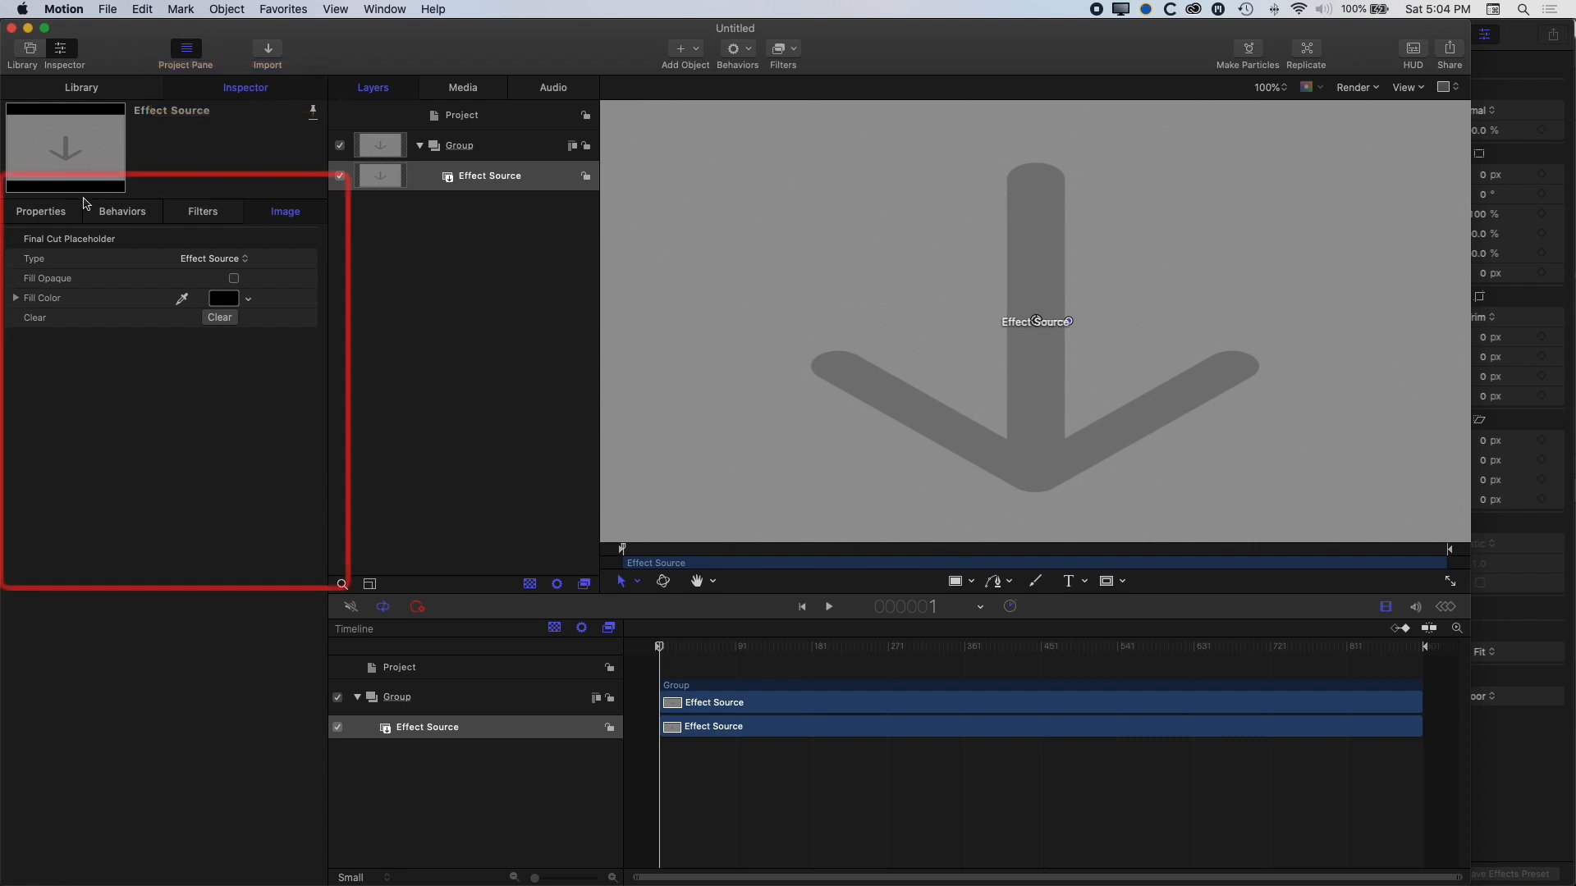
left_click(57, 213)
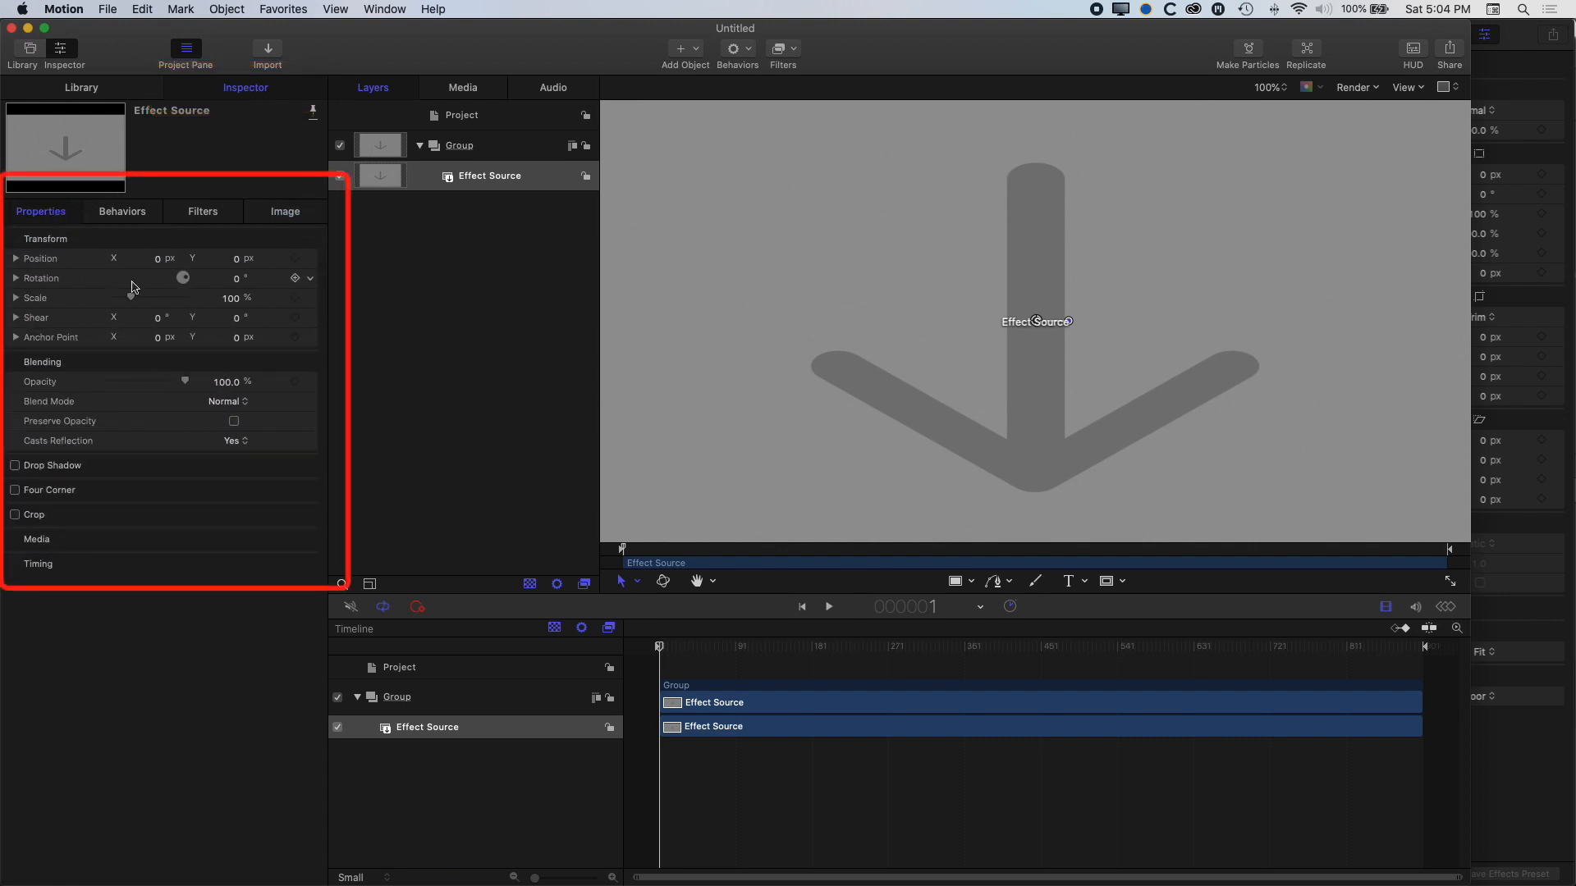
left_click(233, 300)
type("50")
key("Return")
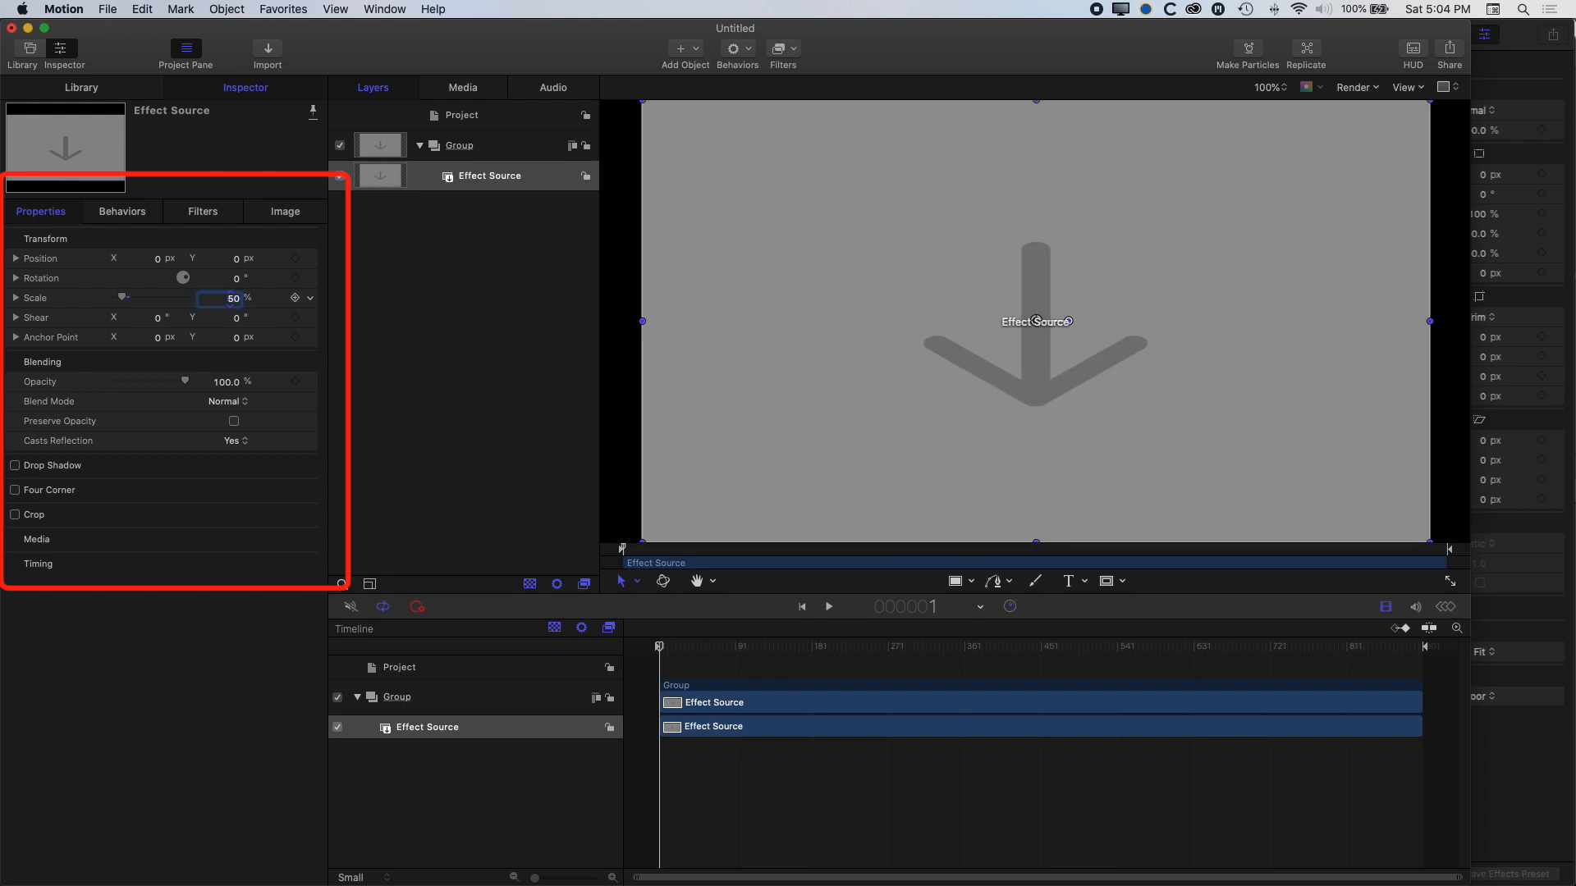
Fit the canvas to the window and move the Effect Source into the upper-left quadrant, at about X -478 px and Y 269 px
left_click(1269, 87)
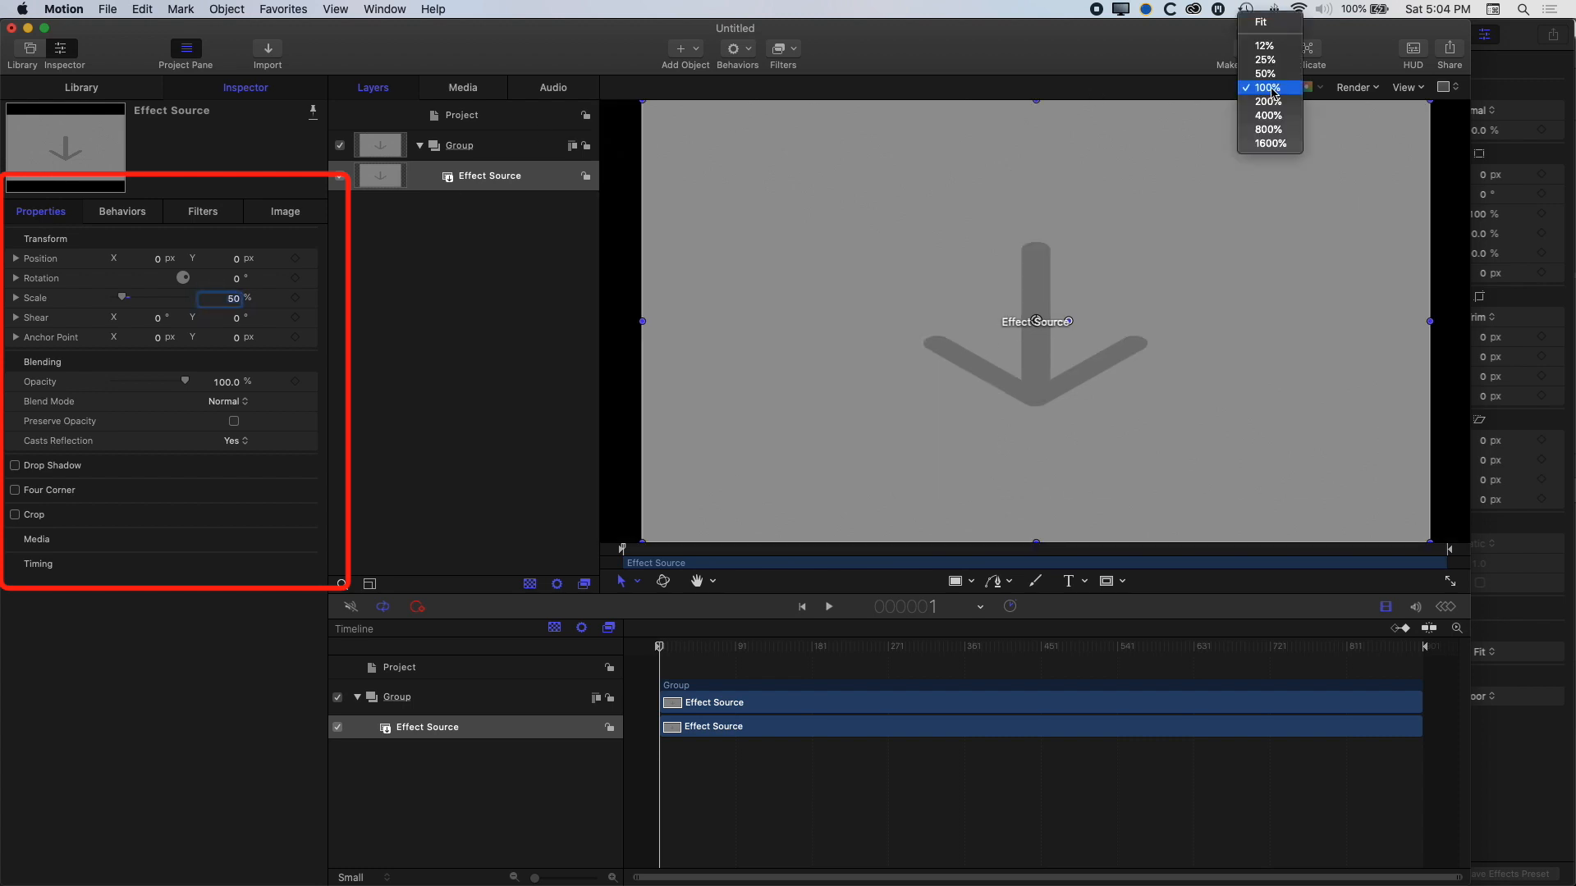
left_click(1269, 22)
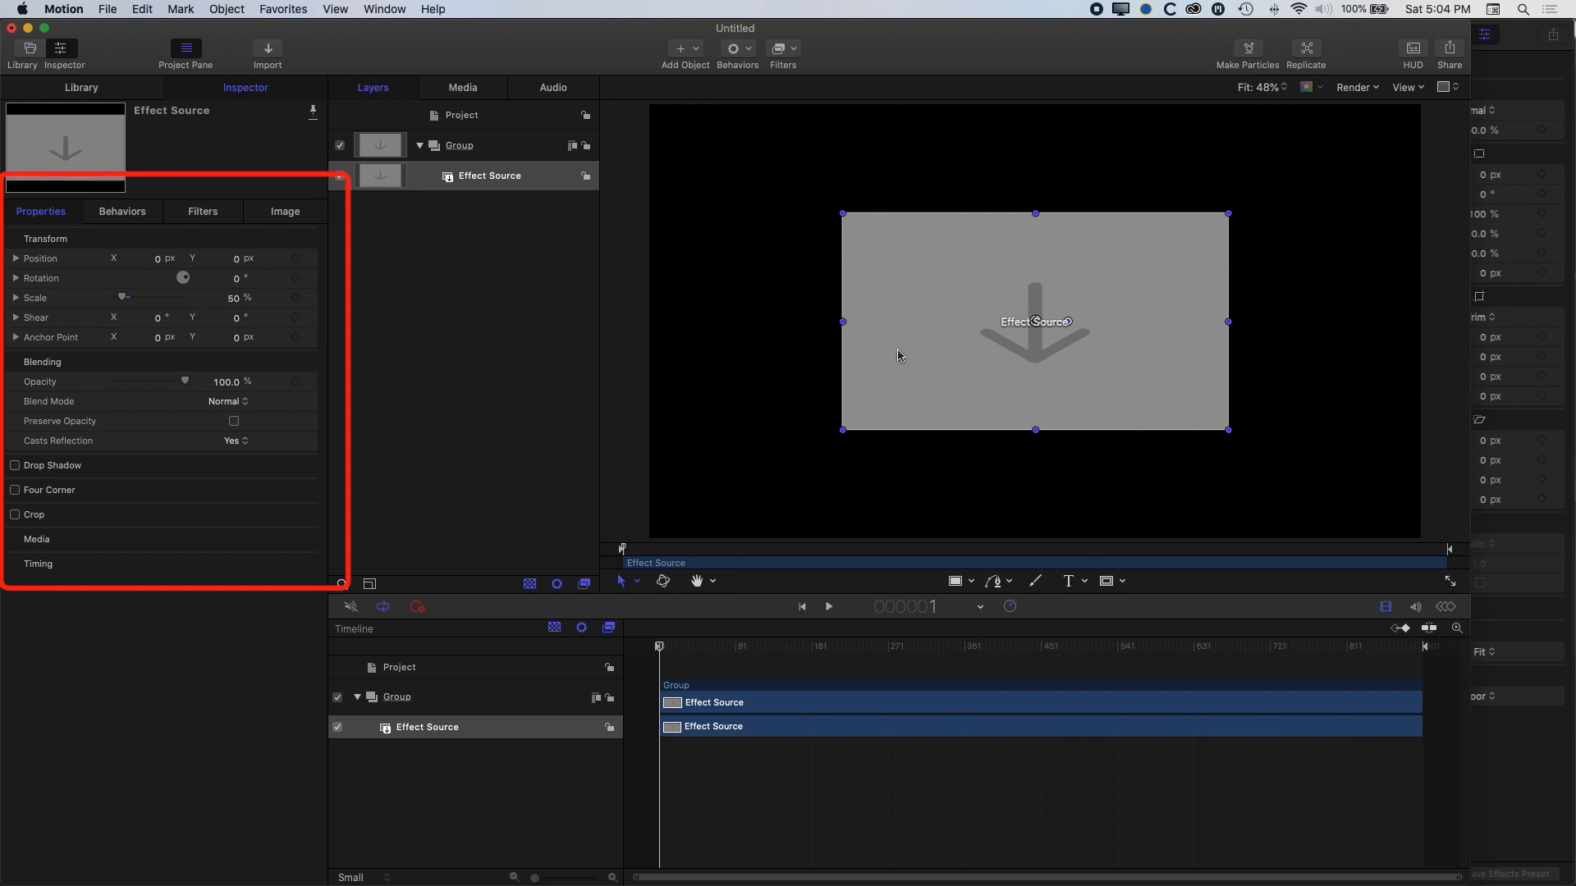
left_click_drag(993, 356, 801, 243)
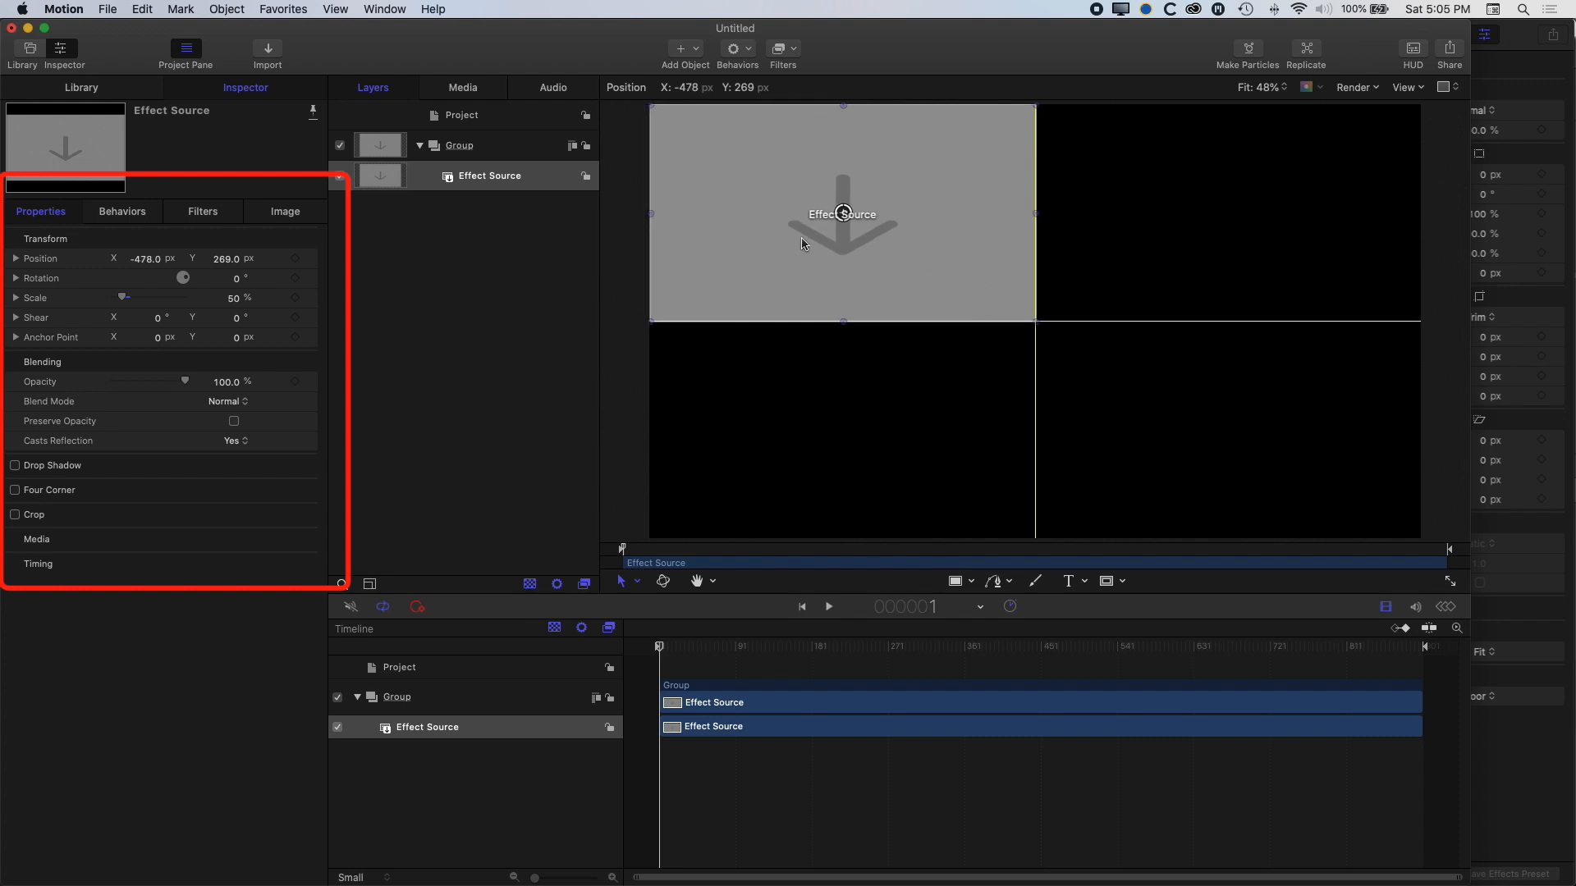
Place the Effect Source exactly in the upper-left quadrant at X -480 px and Y 270 px
left_click_drag(801, 243, 801, 243)
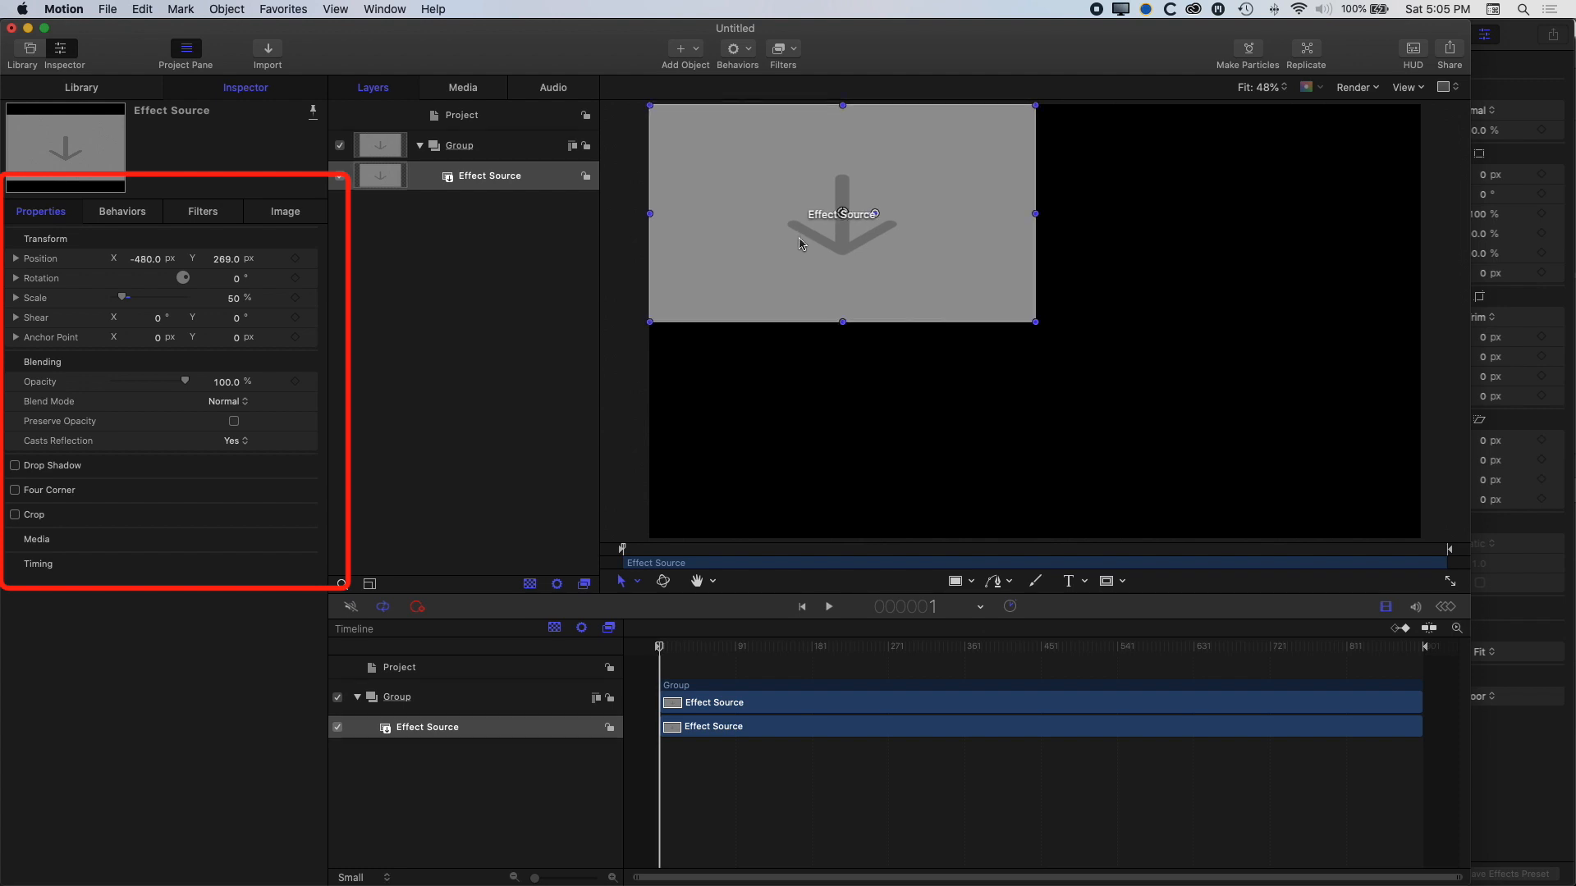
double_click(222, 260)
type("270")
key("Return")
left_click(417, 297)
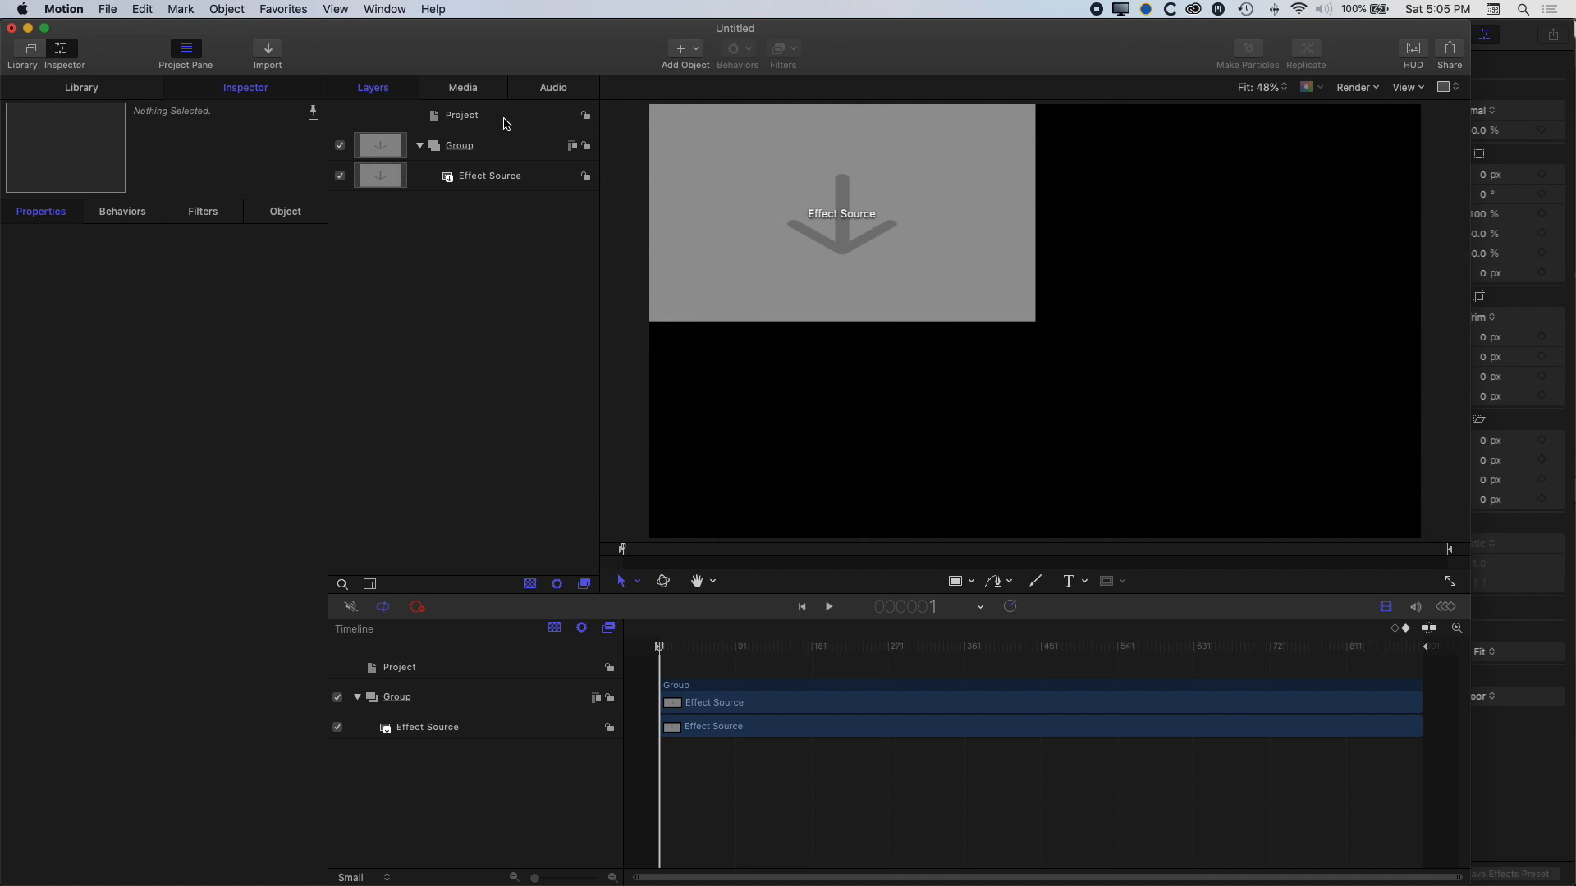
Create a new rig in the project and add a pop-up widget to it
left_click(472, 186)
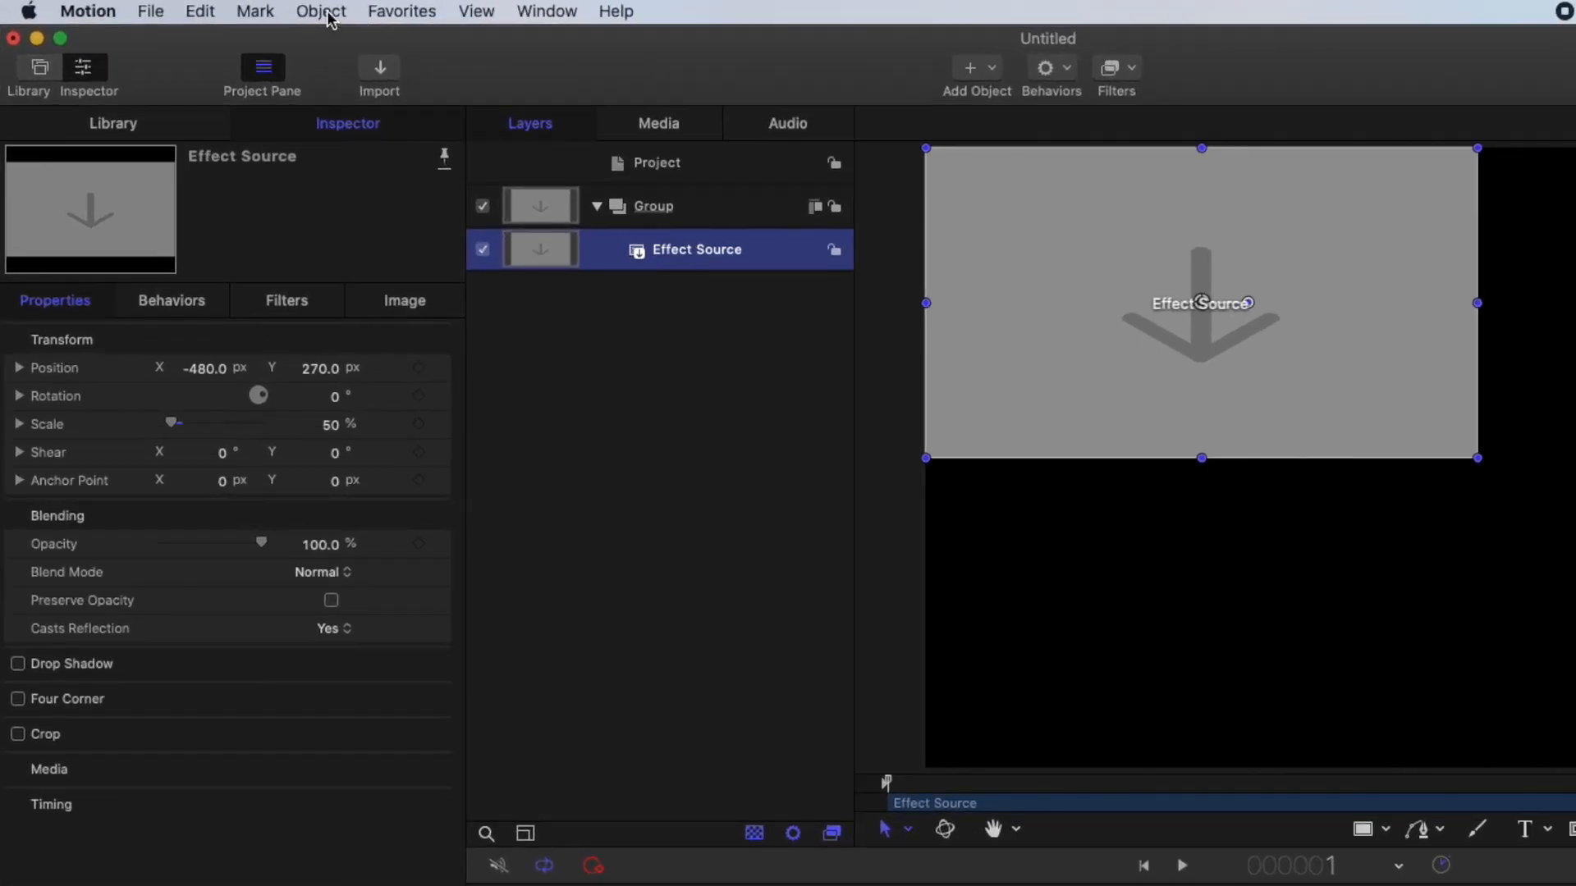
left_click(235, 14)
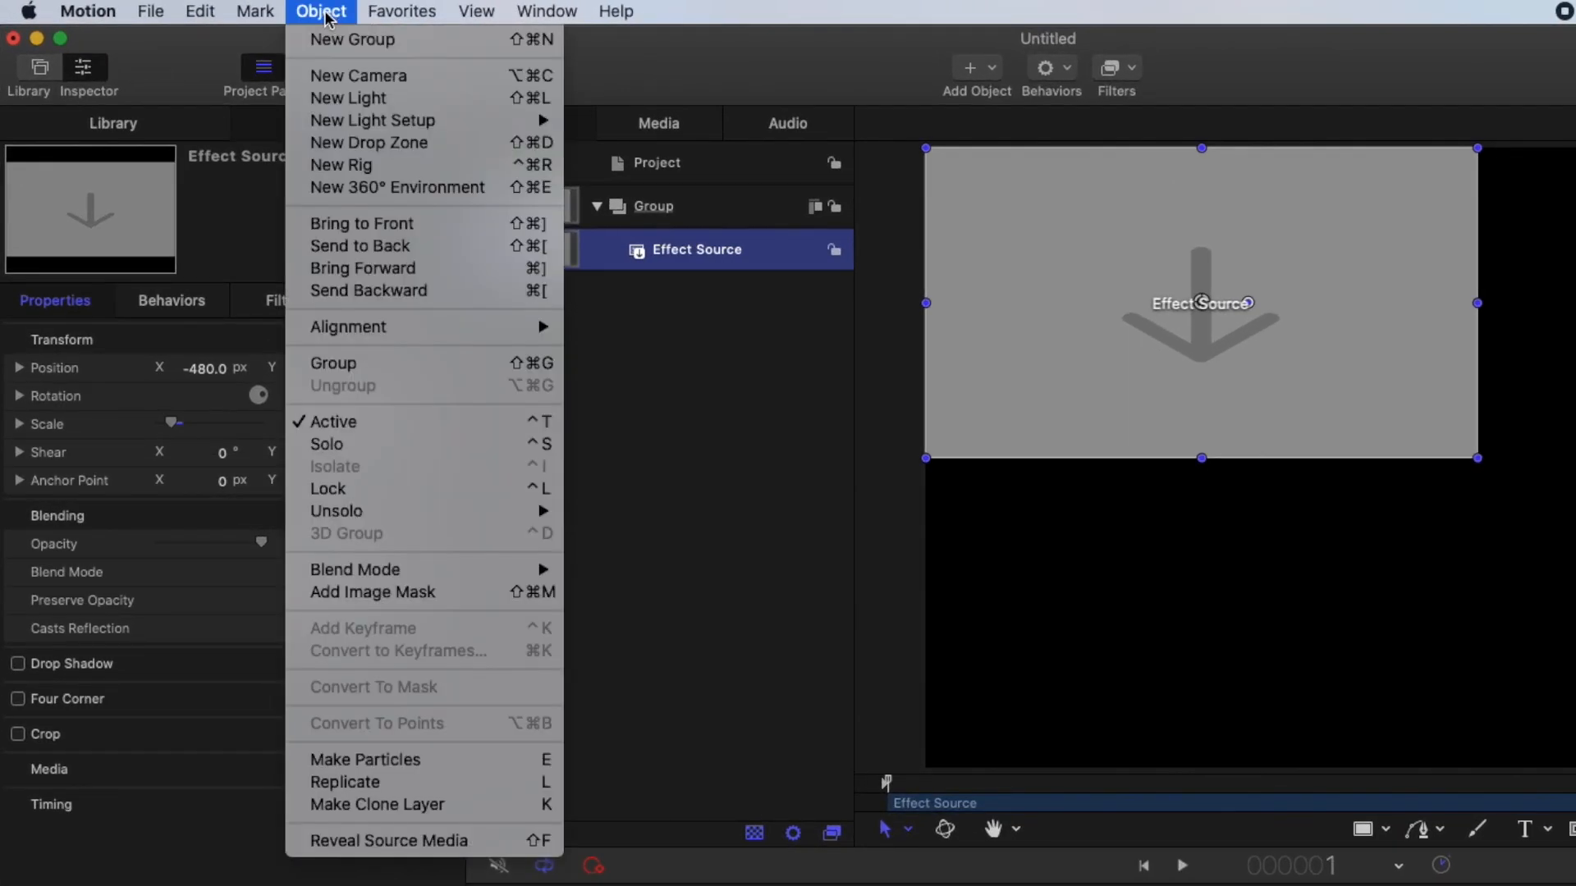
left_click(378, 167)
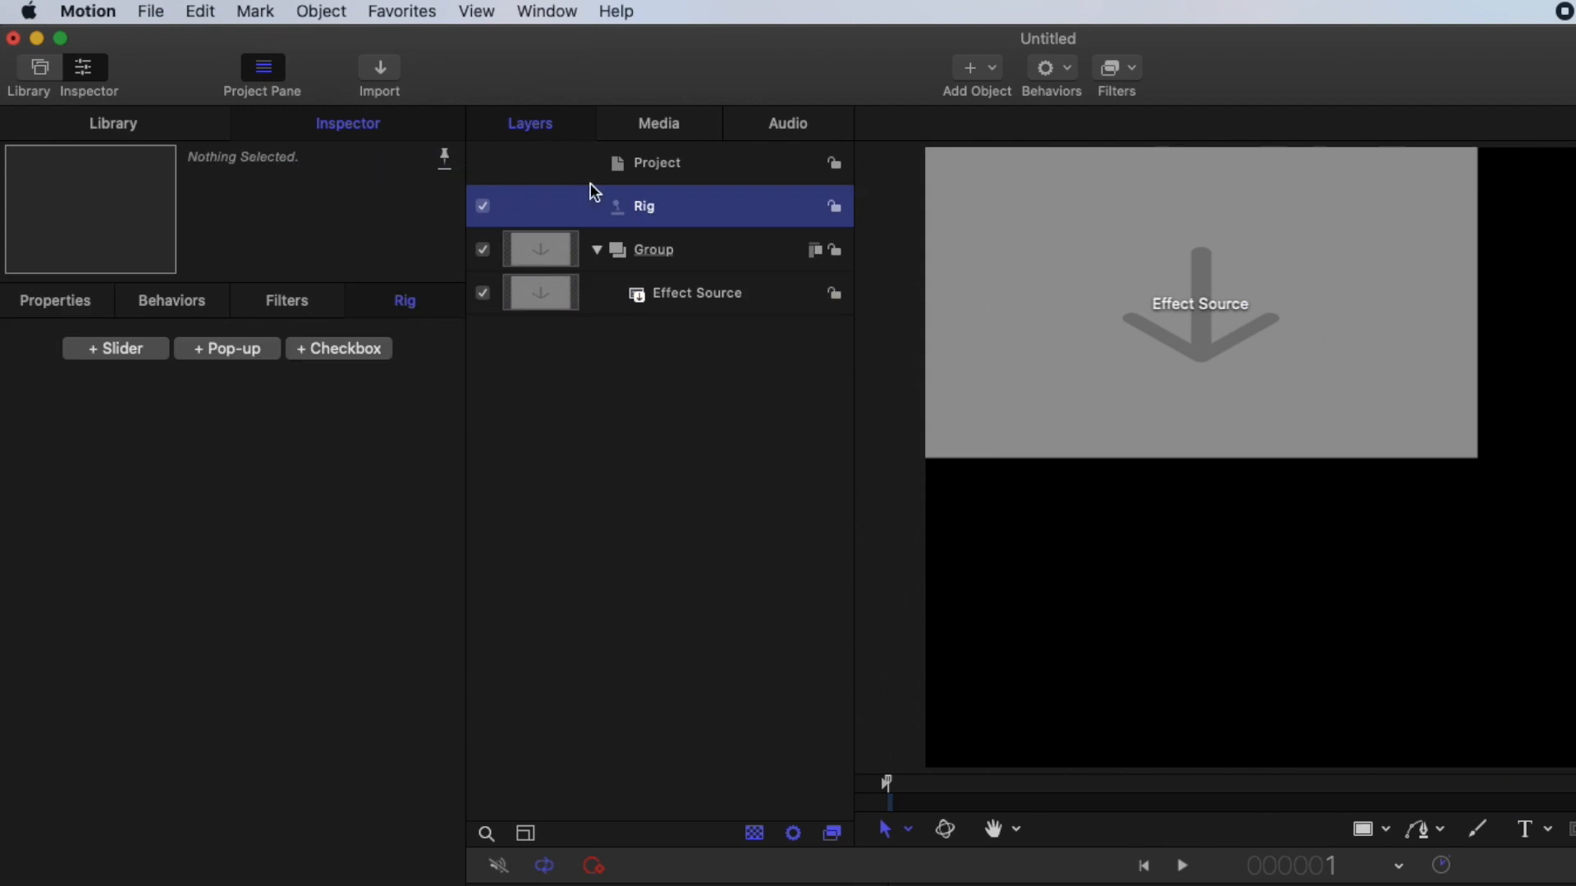
left_click(249, 358)
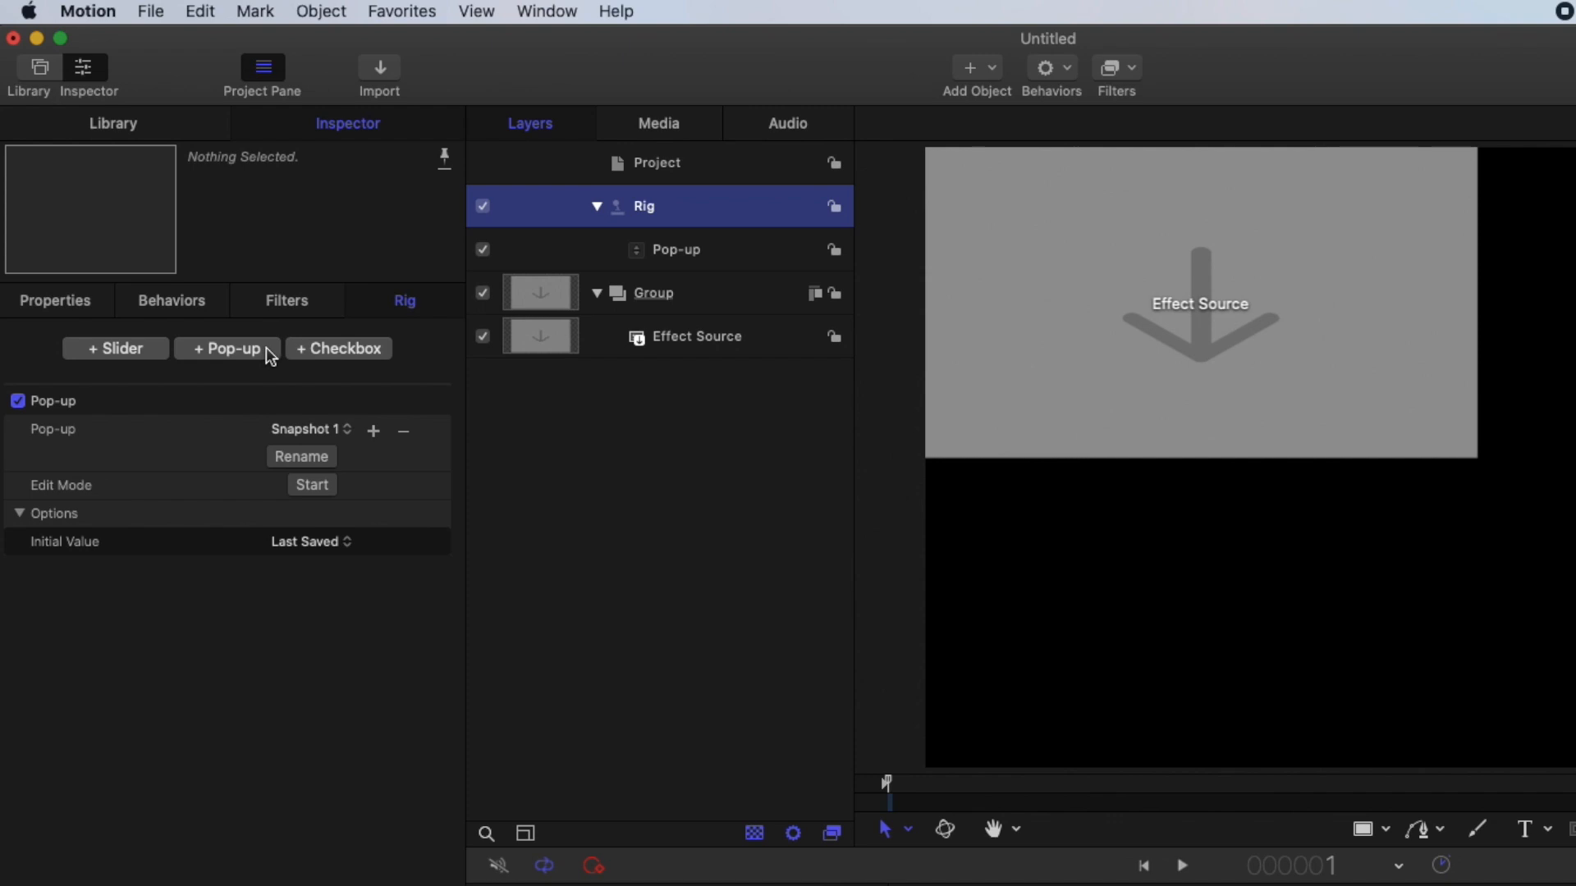
Remove the default Snapshot 1 and Snapshot 2 from the rig's pop-up widget
left_click(310, 430)
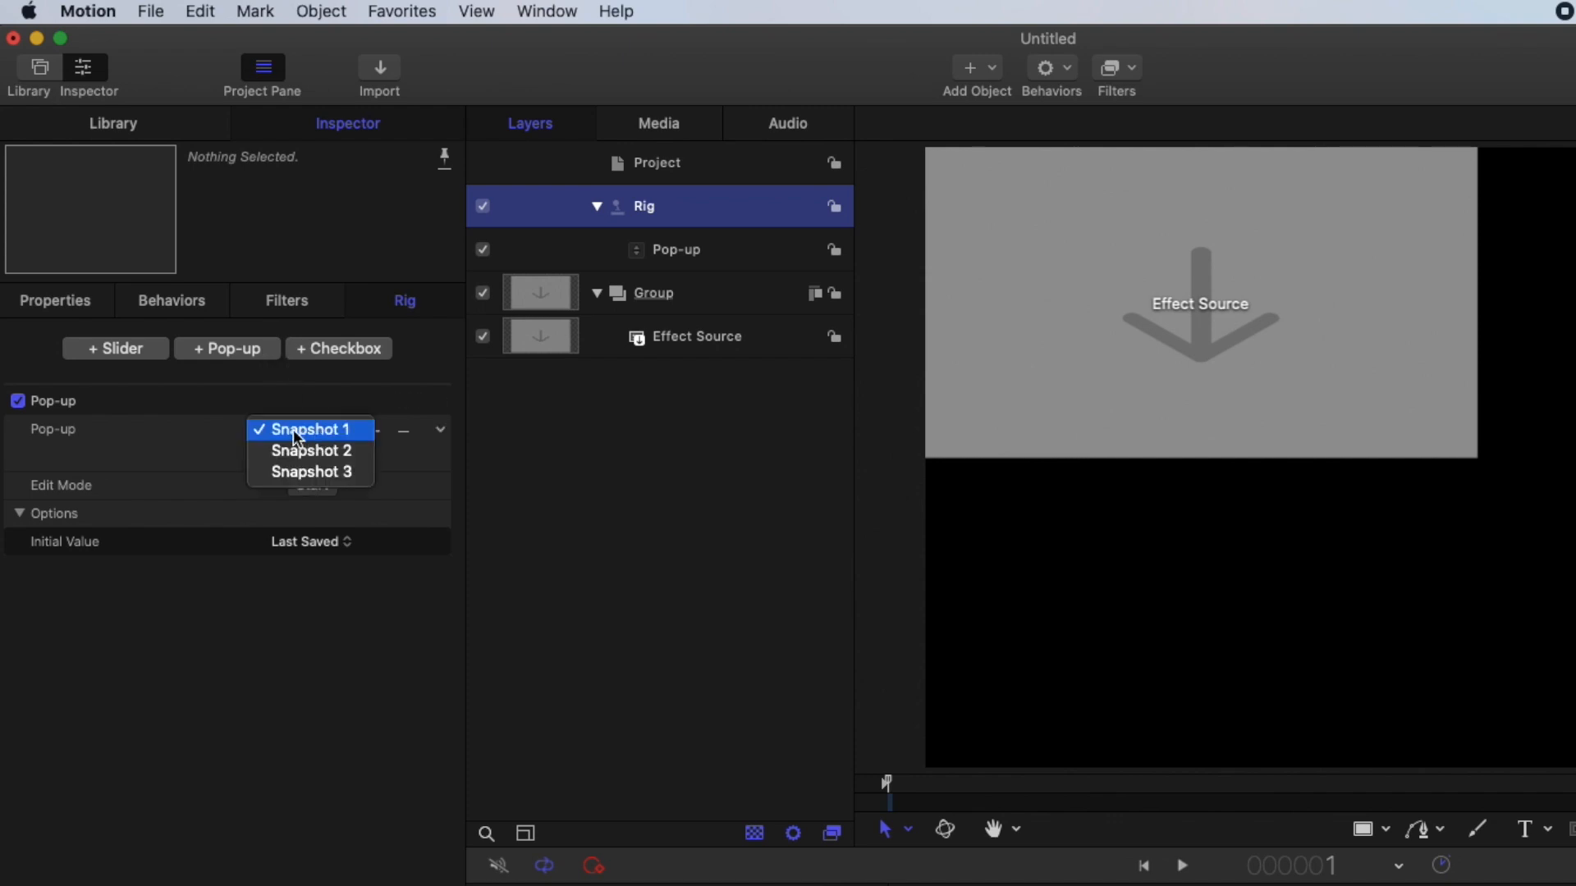
left_click(218, 456)
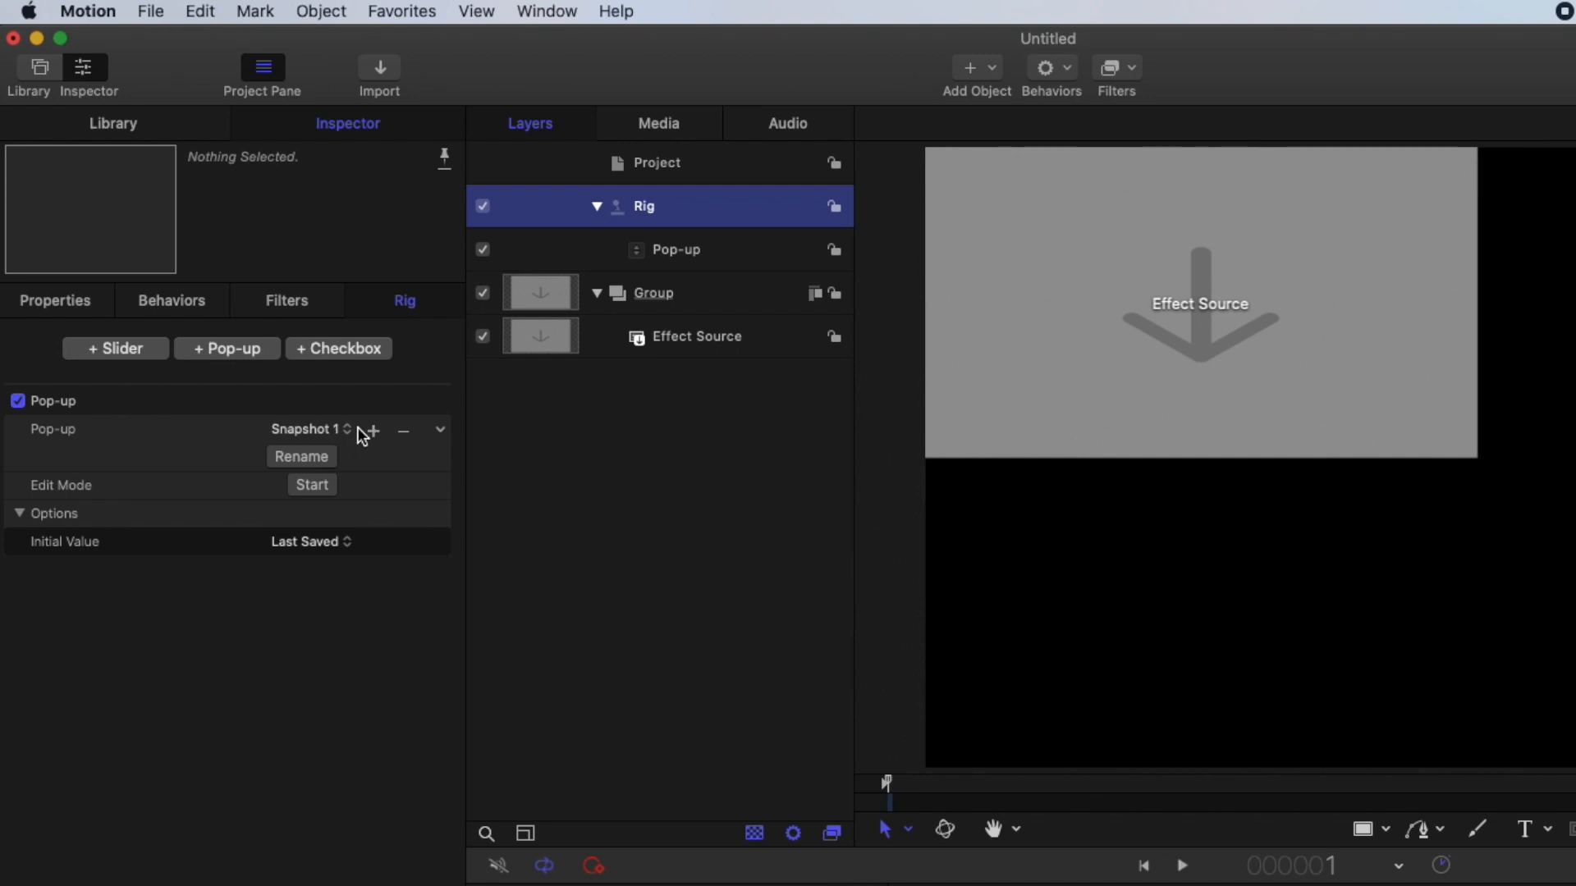
left_click(403, 431)
left_click(403, 431)
left_click(327, 430)
left_click(283, 433)
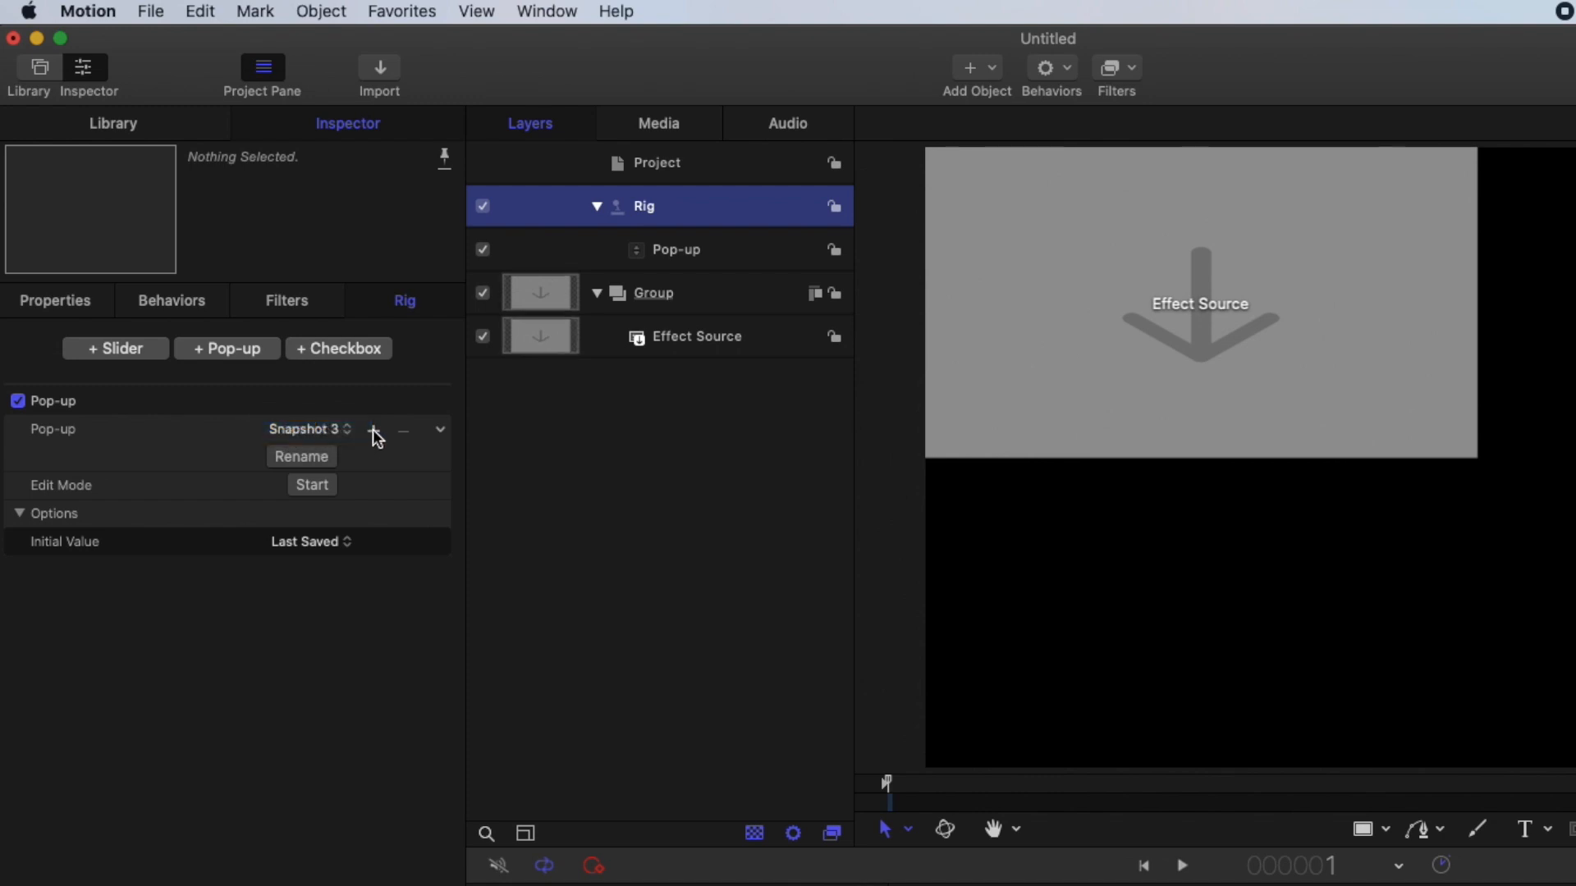
Add a snapshot named Top Left to the pop-up, then start and stop rig edit mode with the Effect Source in place
left_click(374, 432)
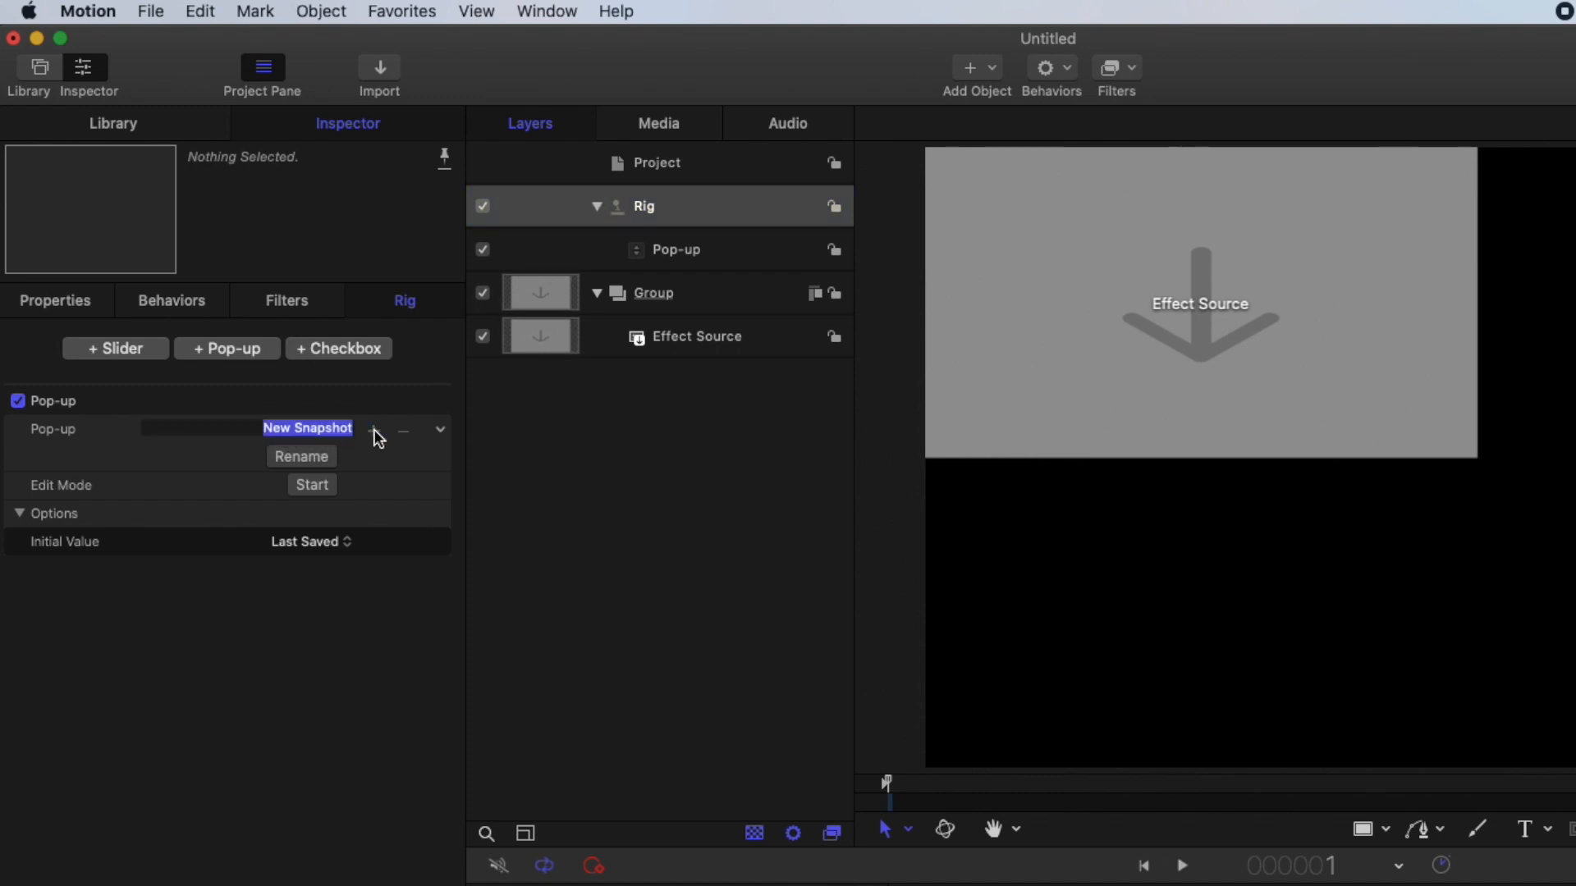
type("Top Left")
key("Return")
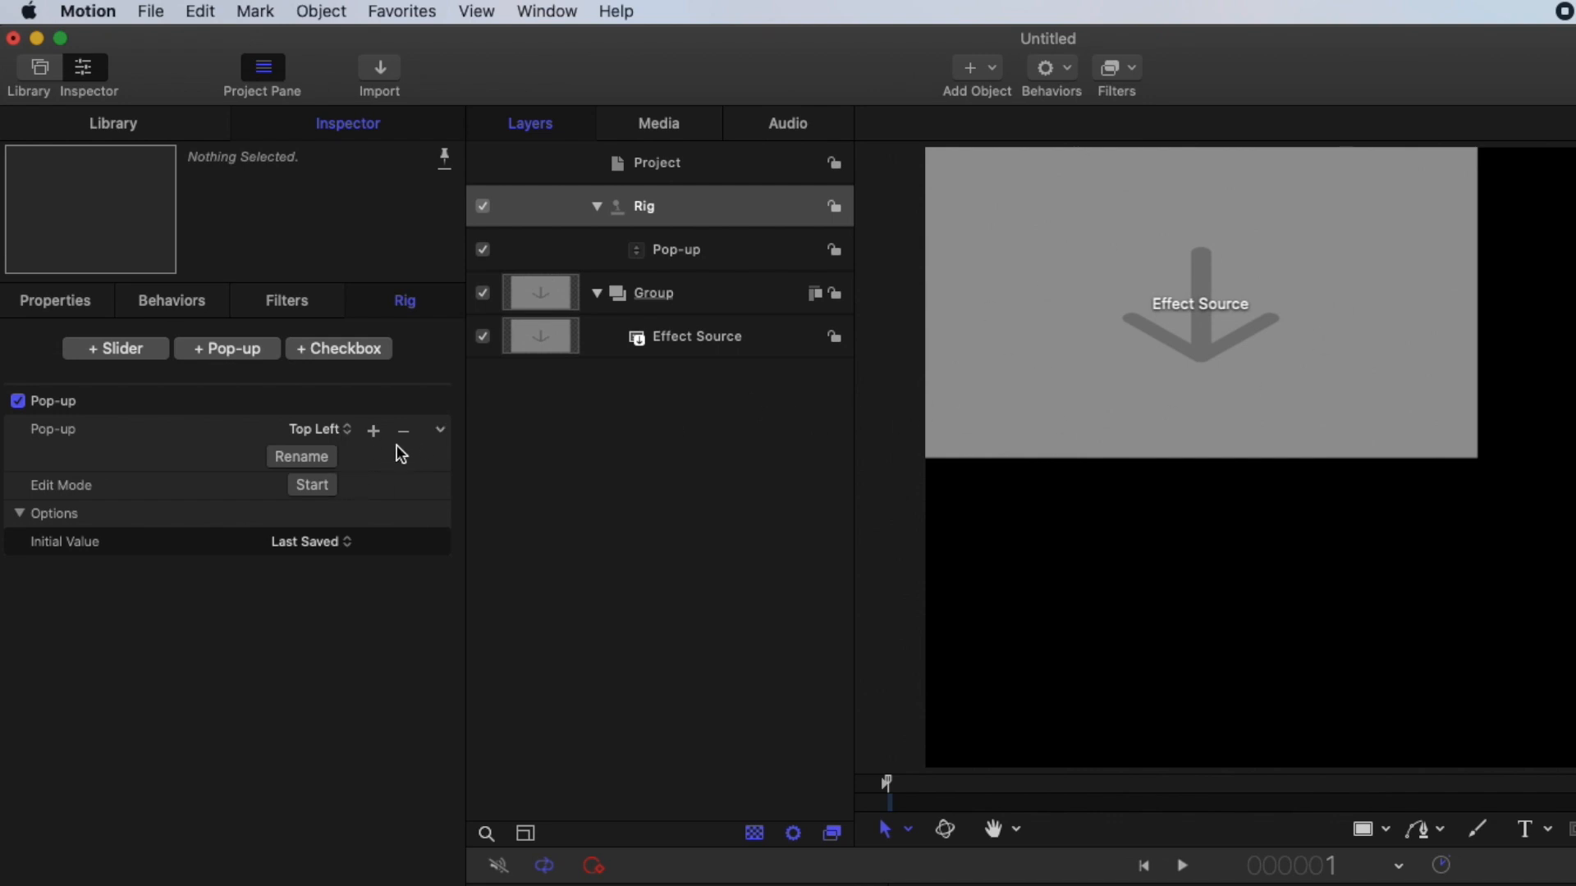
left_click(319, 491)
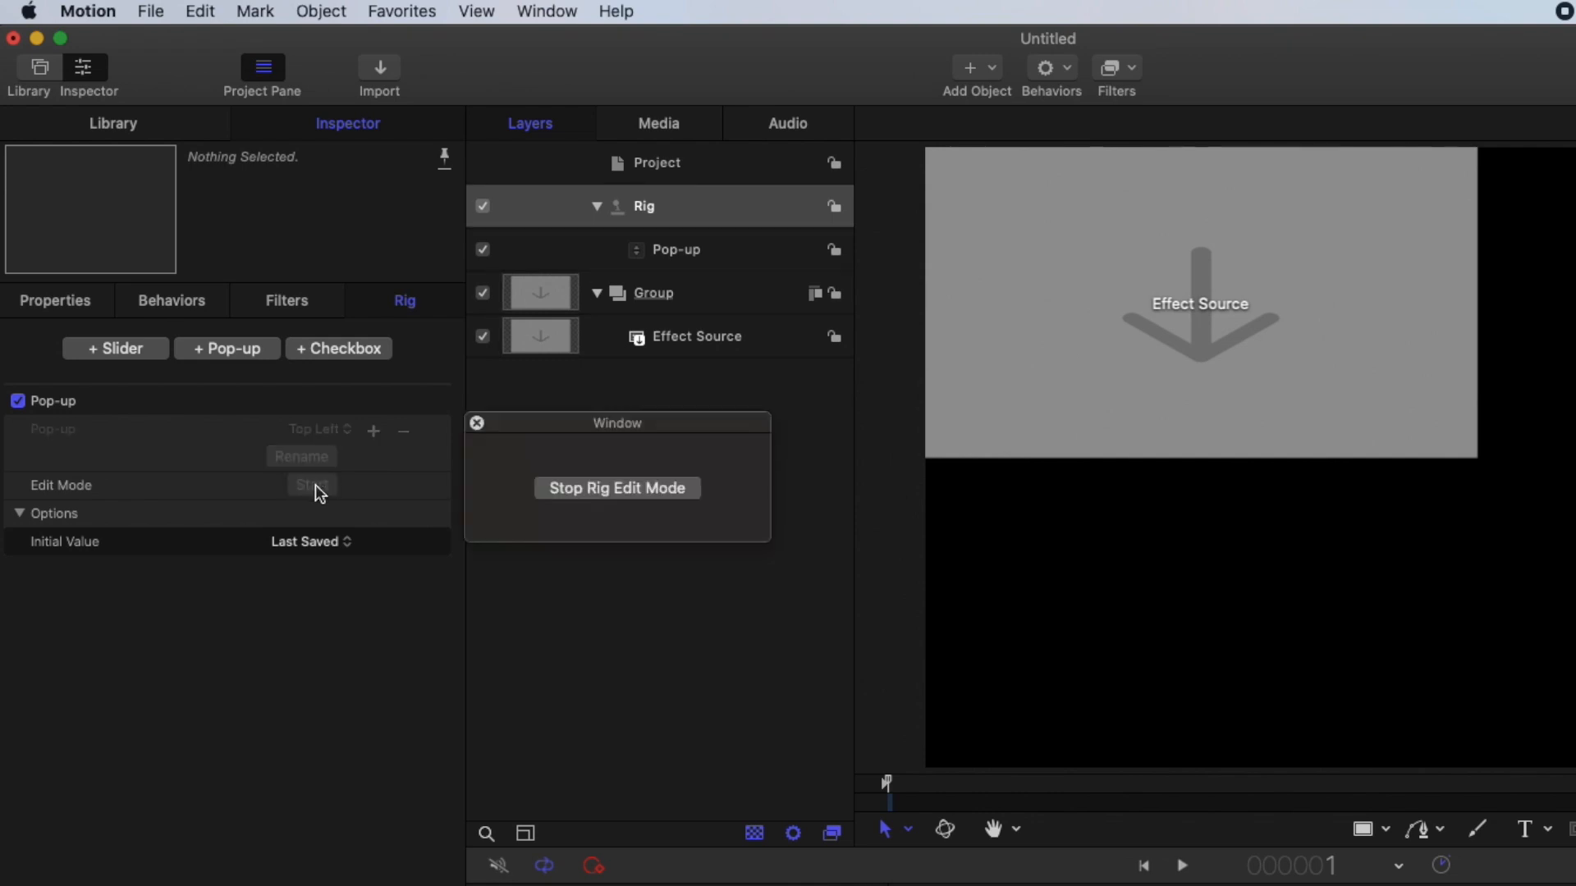
left_click(587, 491)
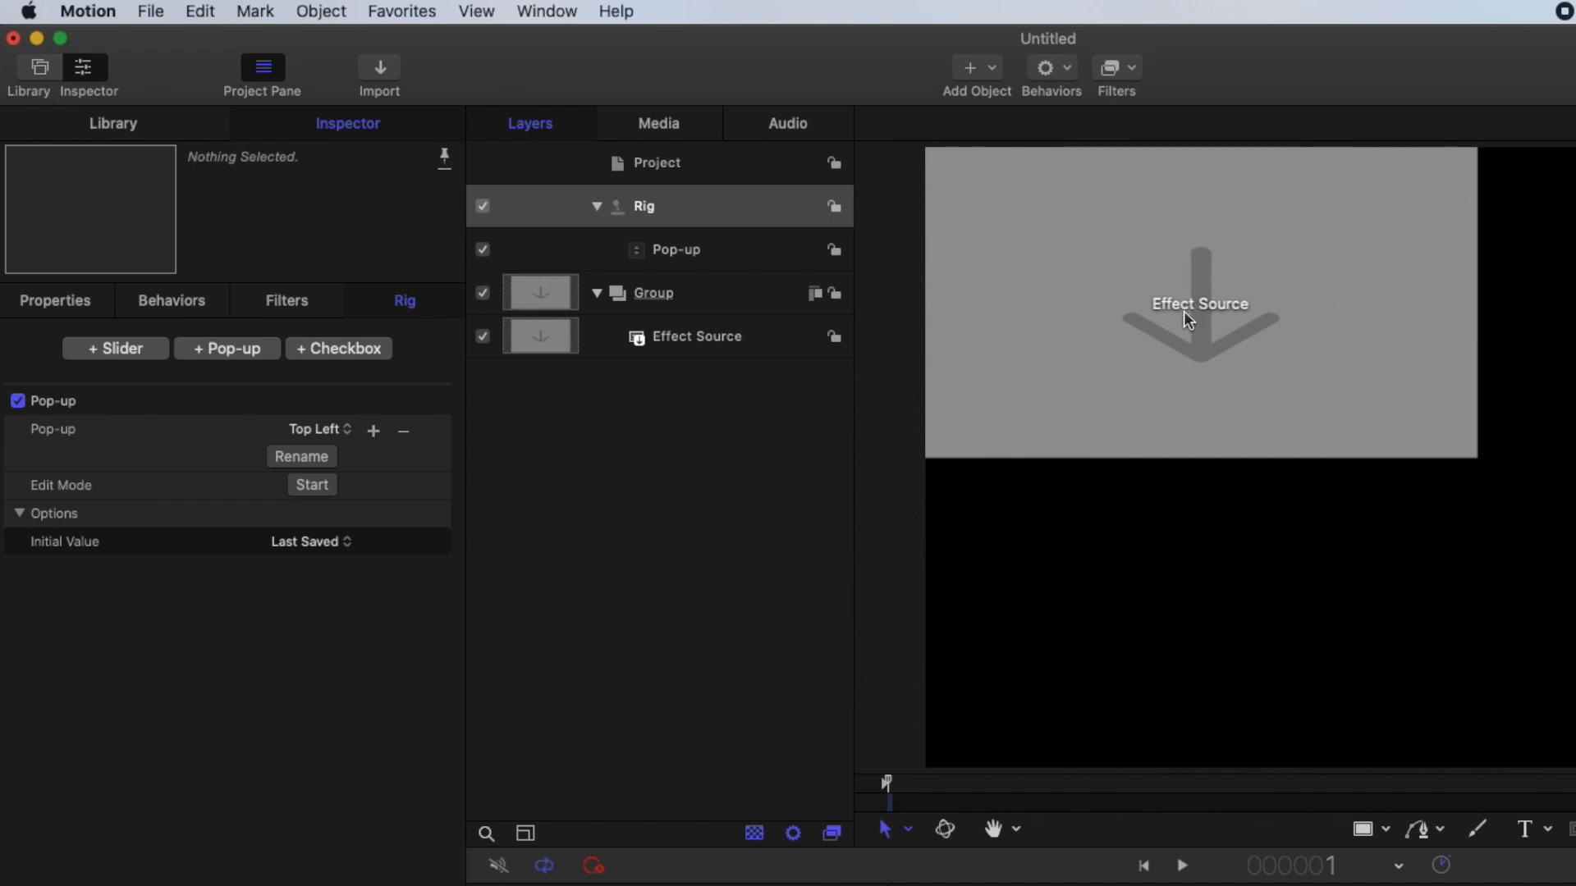
Add a Top Right snapshot to the pop-up and record the Effect Source's X position as 480 px in rig edit mode
left_click(377, 434)
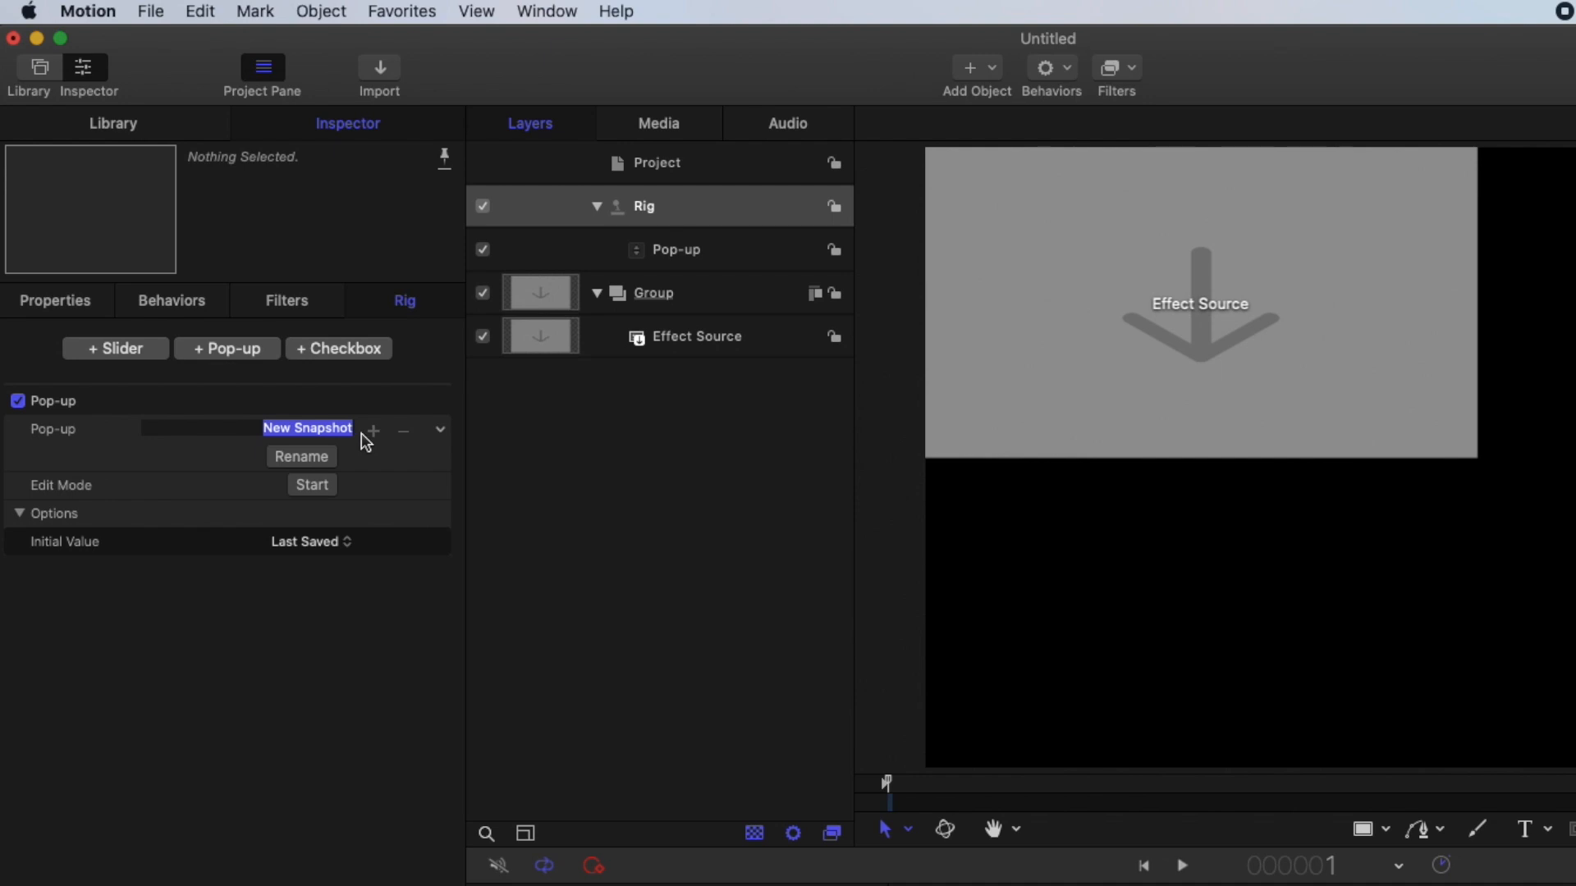
type("Top Right")
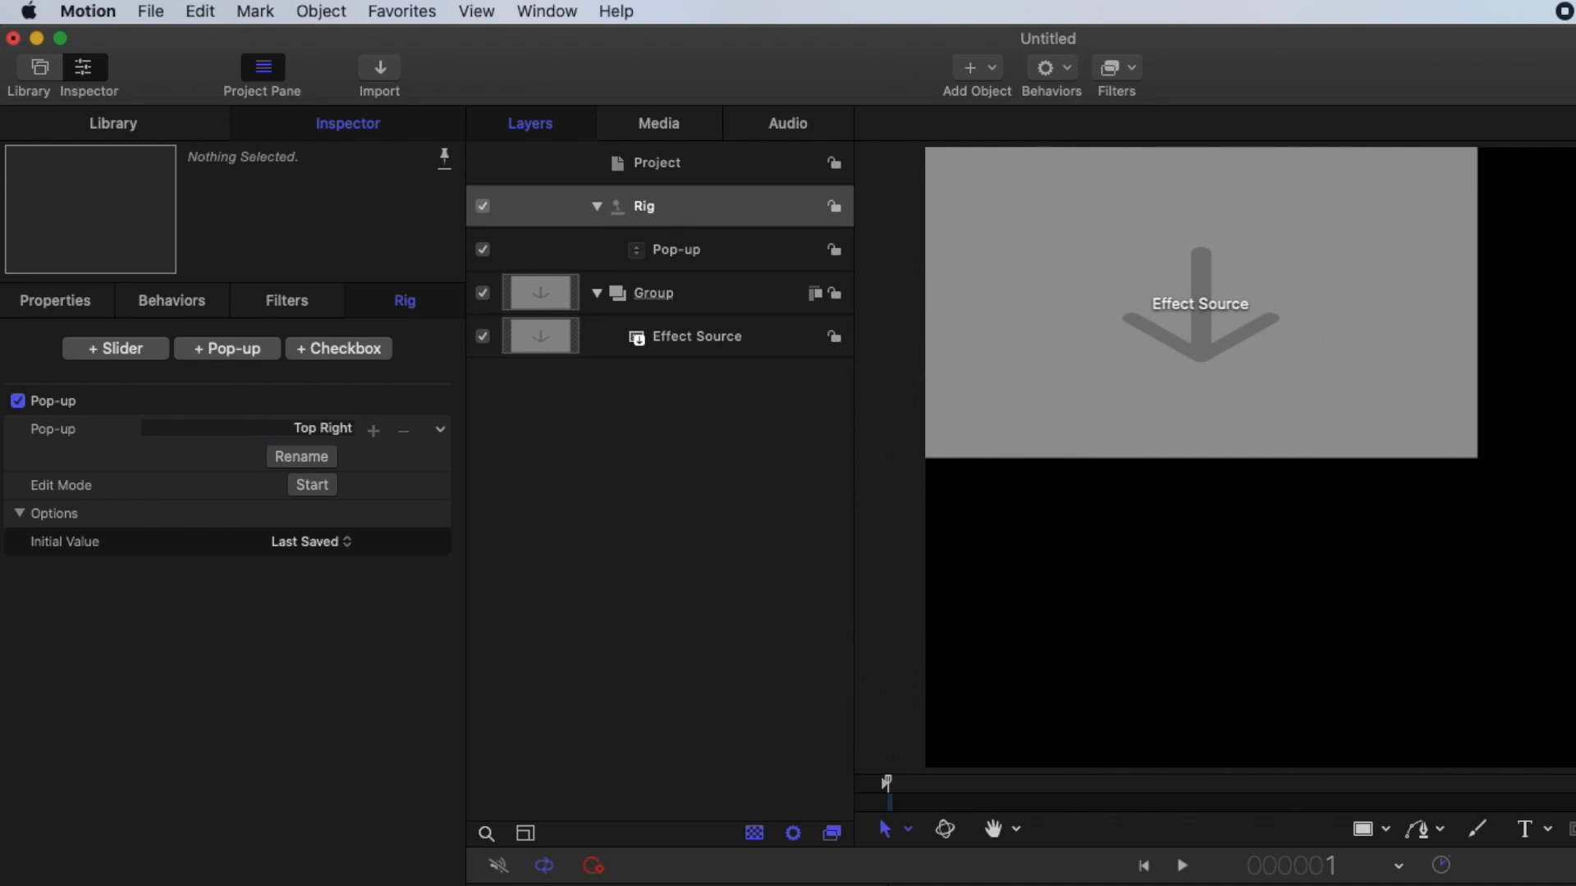
key("Return")
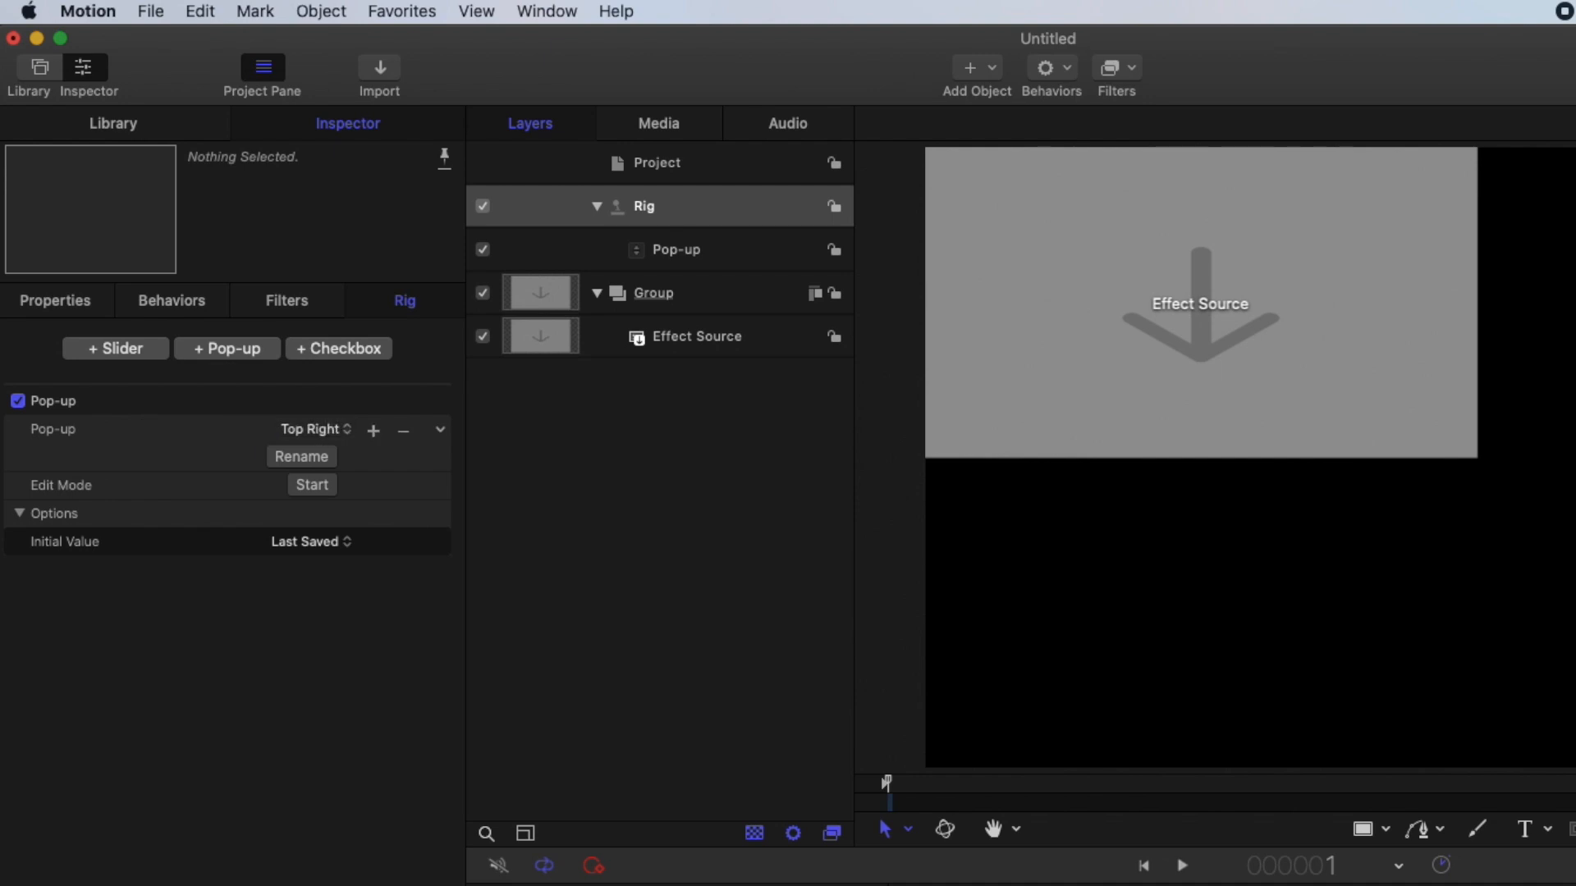
left_click(311, 485)
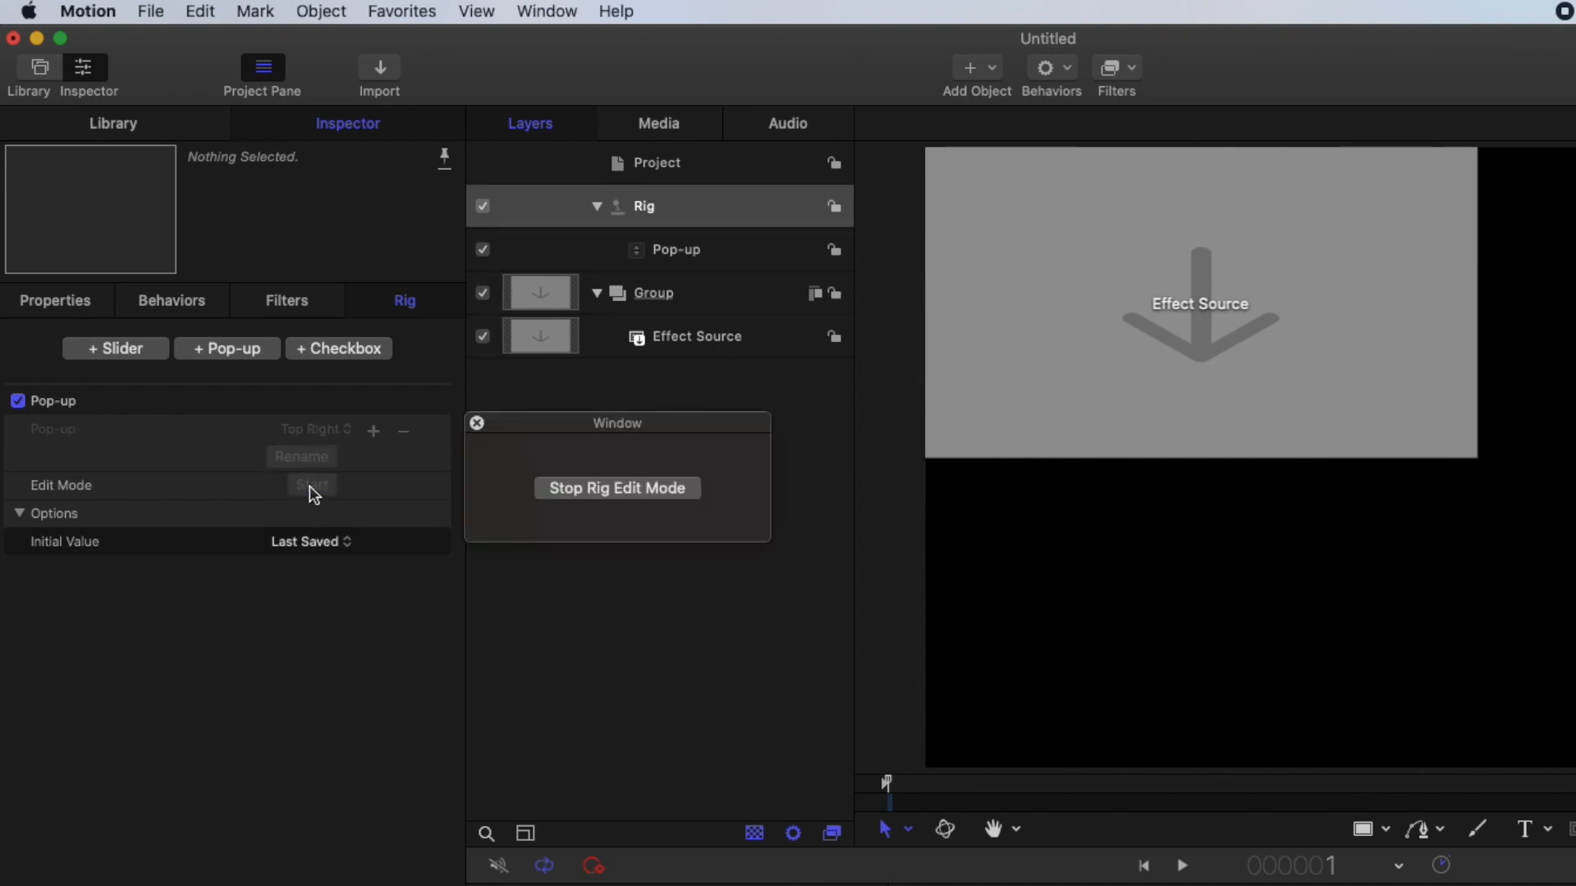
left_click(729, 342)
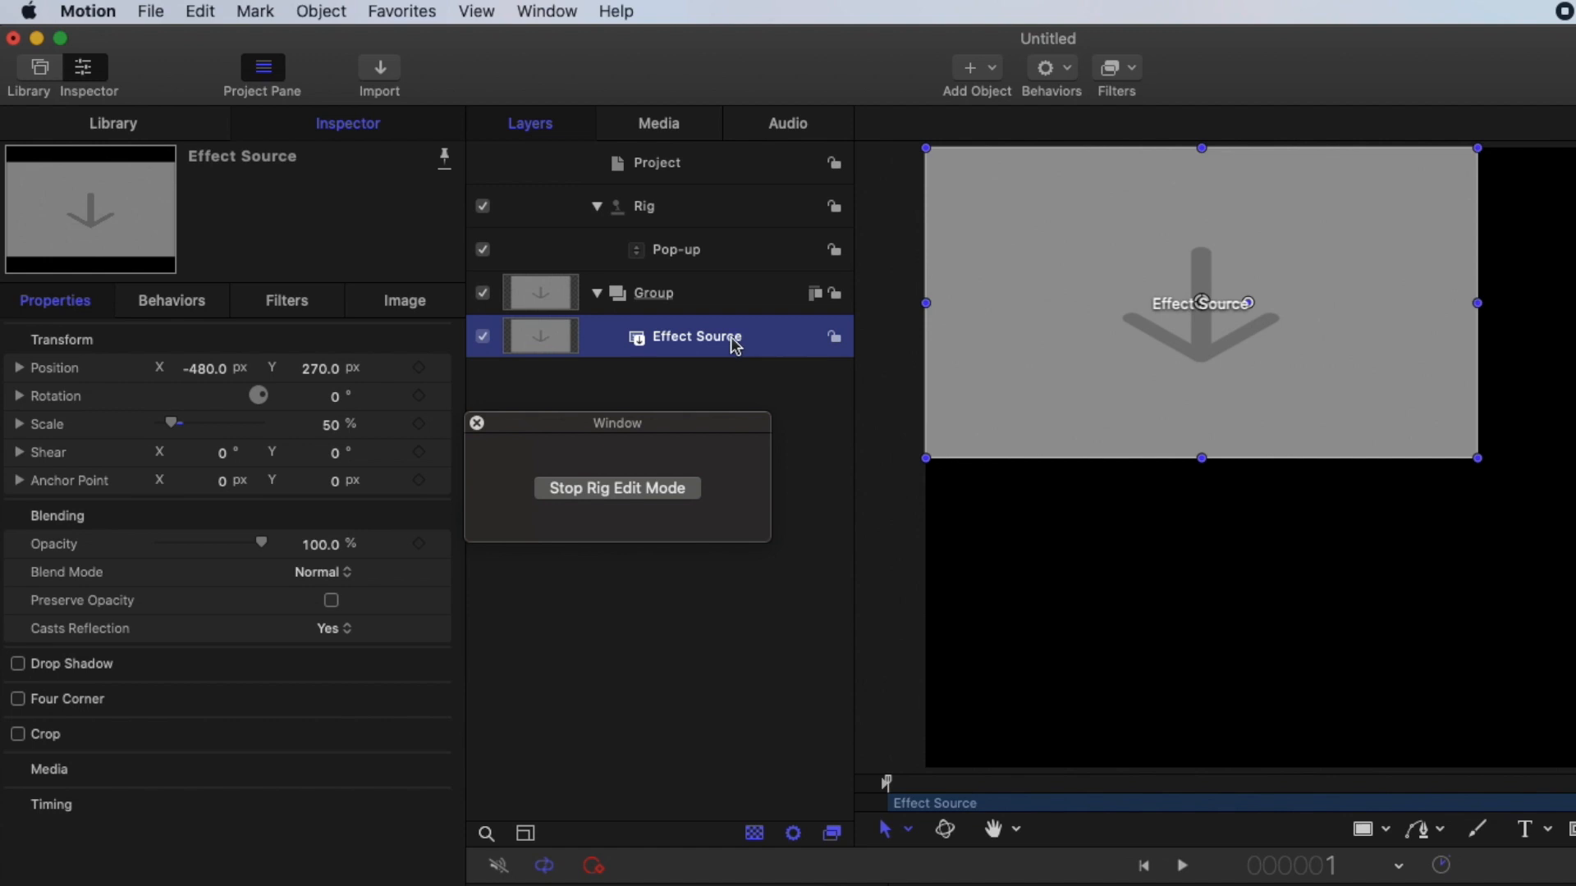
left_click(209, 376)
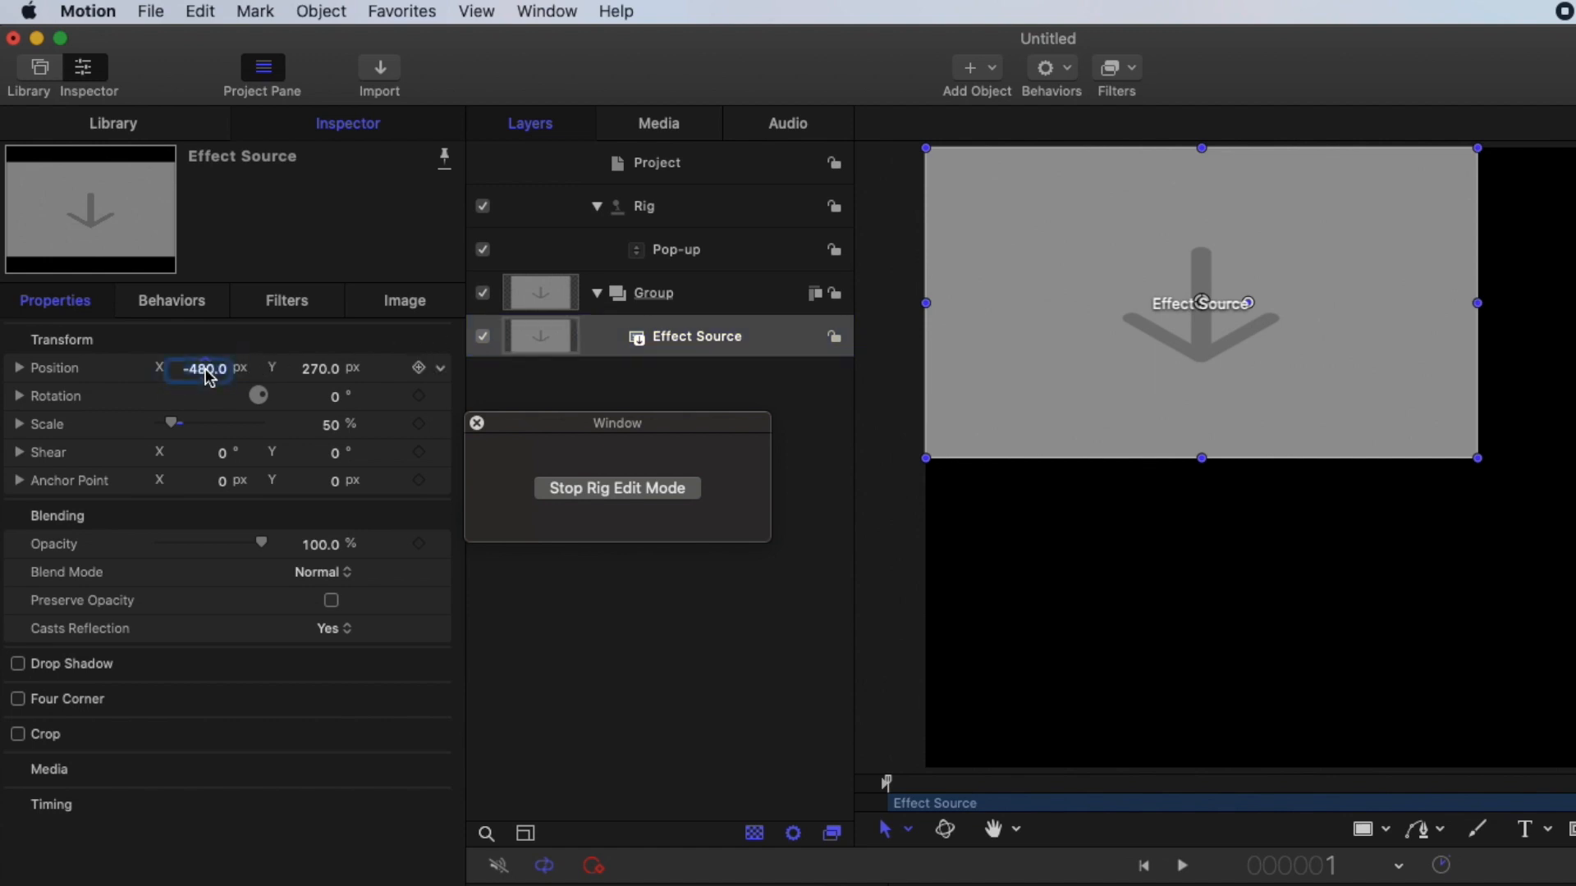
type("480")
key("Return")
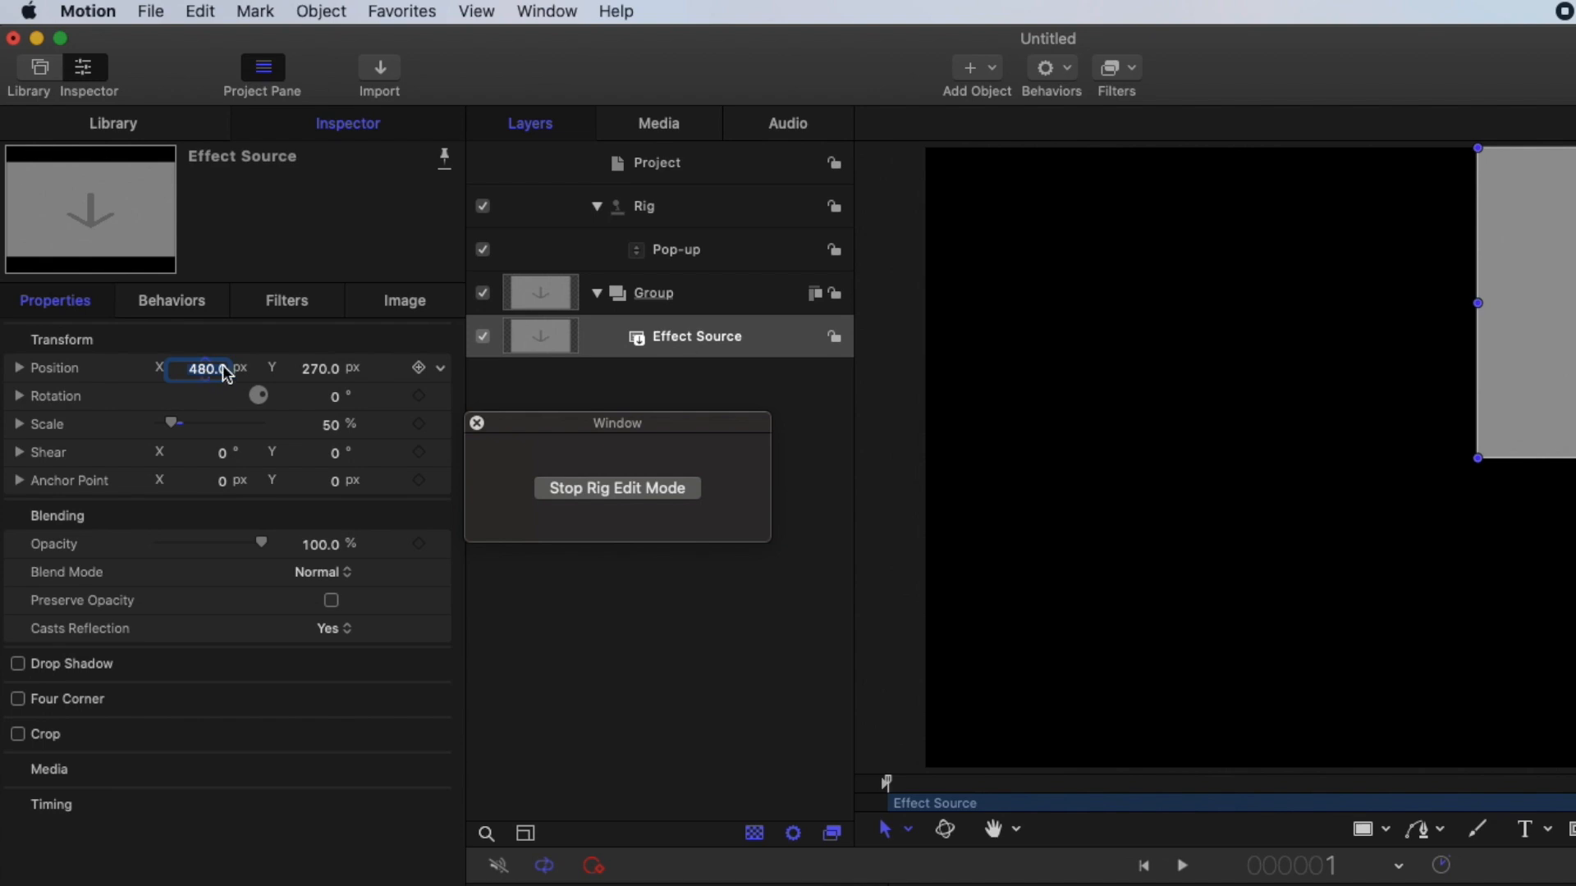
left_click(623, 489)
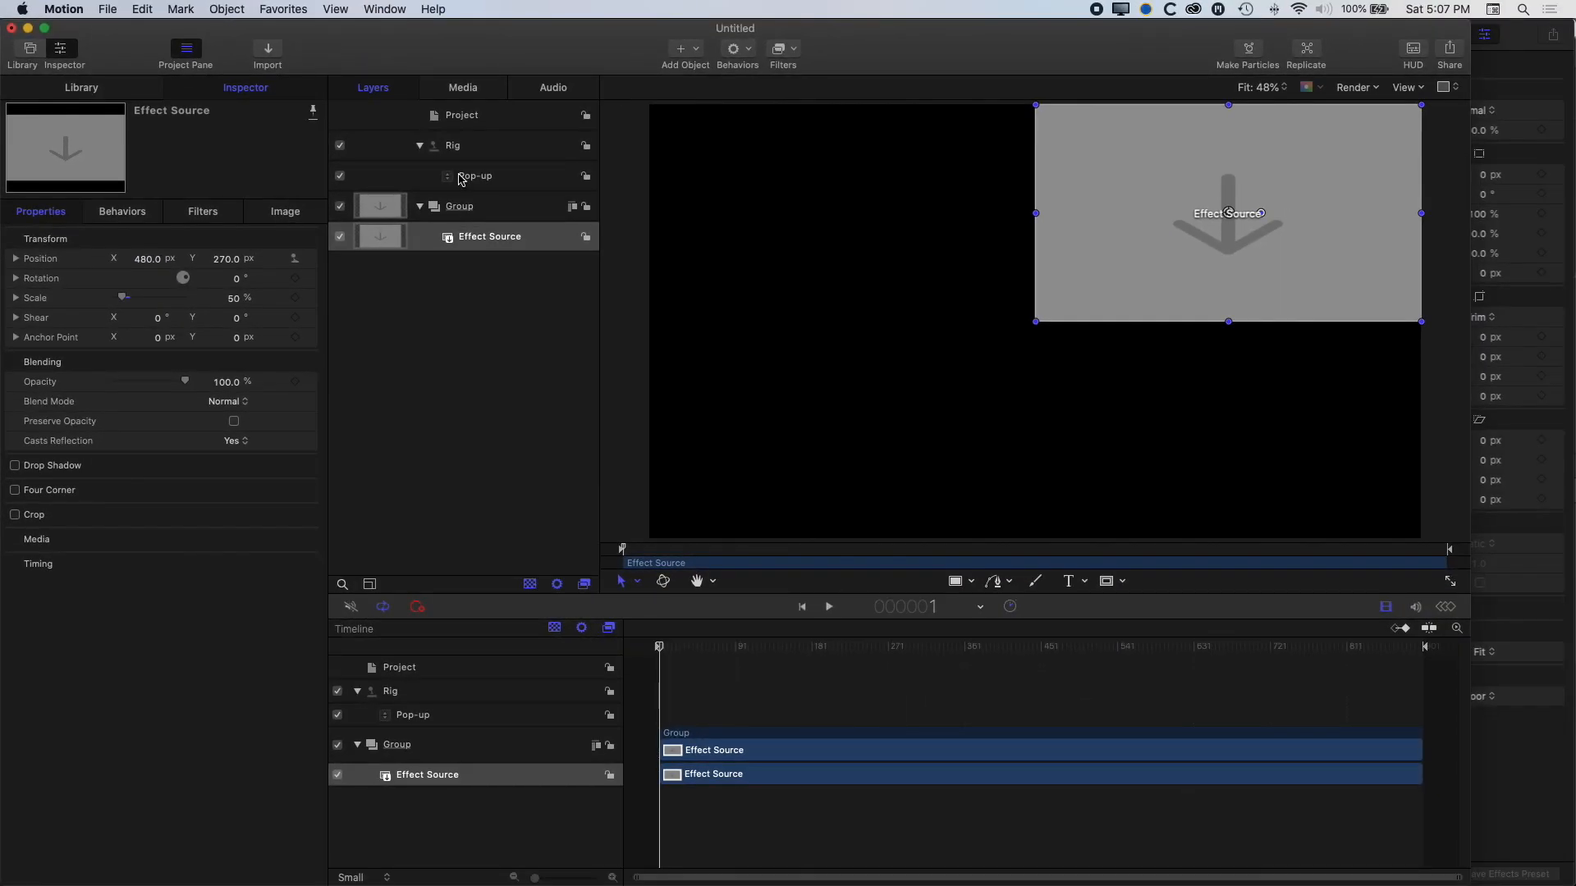
Switch the pop-up widget between the Top Left and Top Right snapshots to check the Effect Source's position in each
left_click(657, 254)
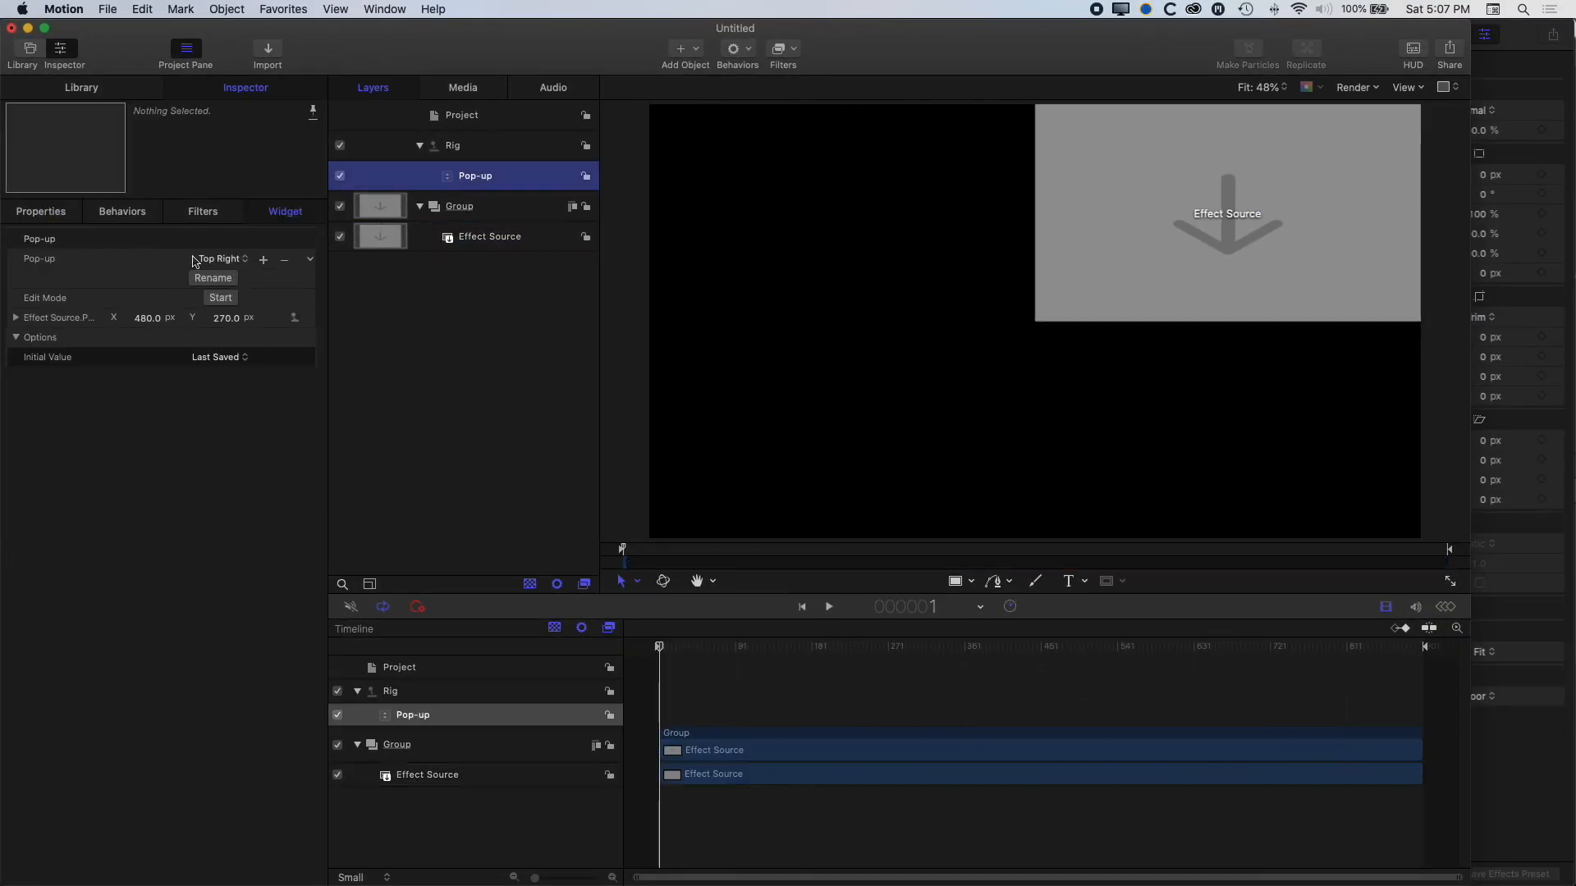
left_click(222, 257)
left_click(224, 239)
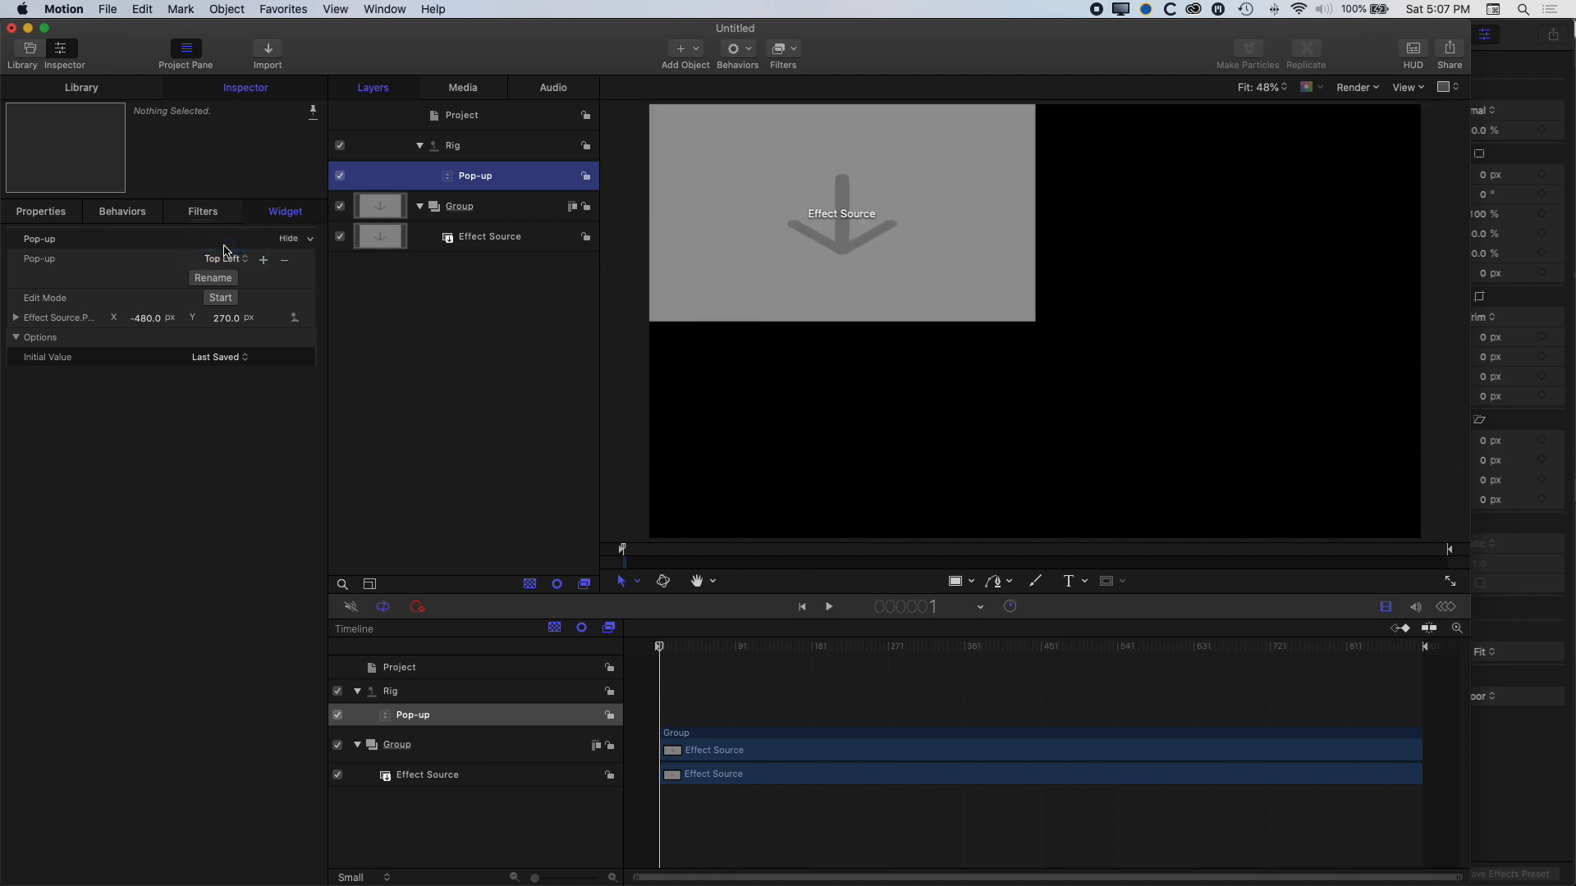
left_click(225, 259)
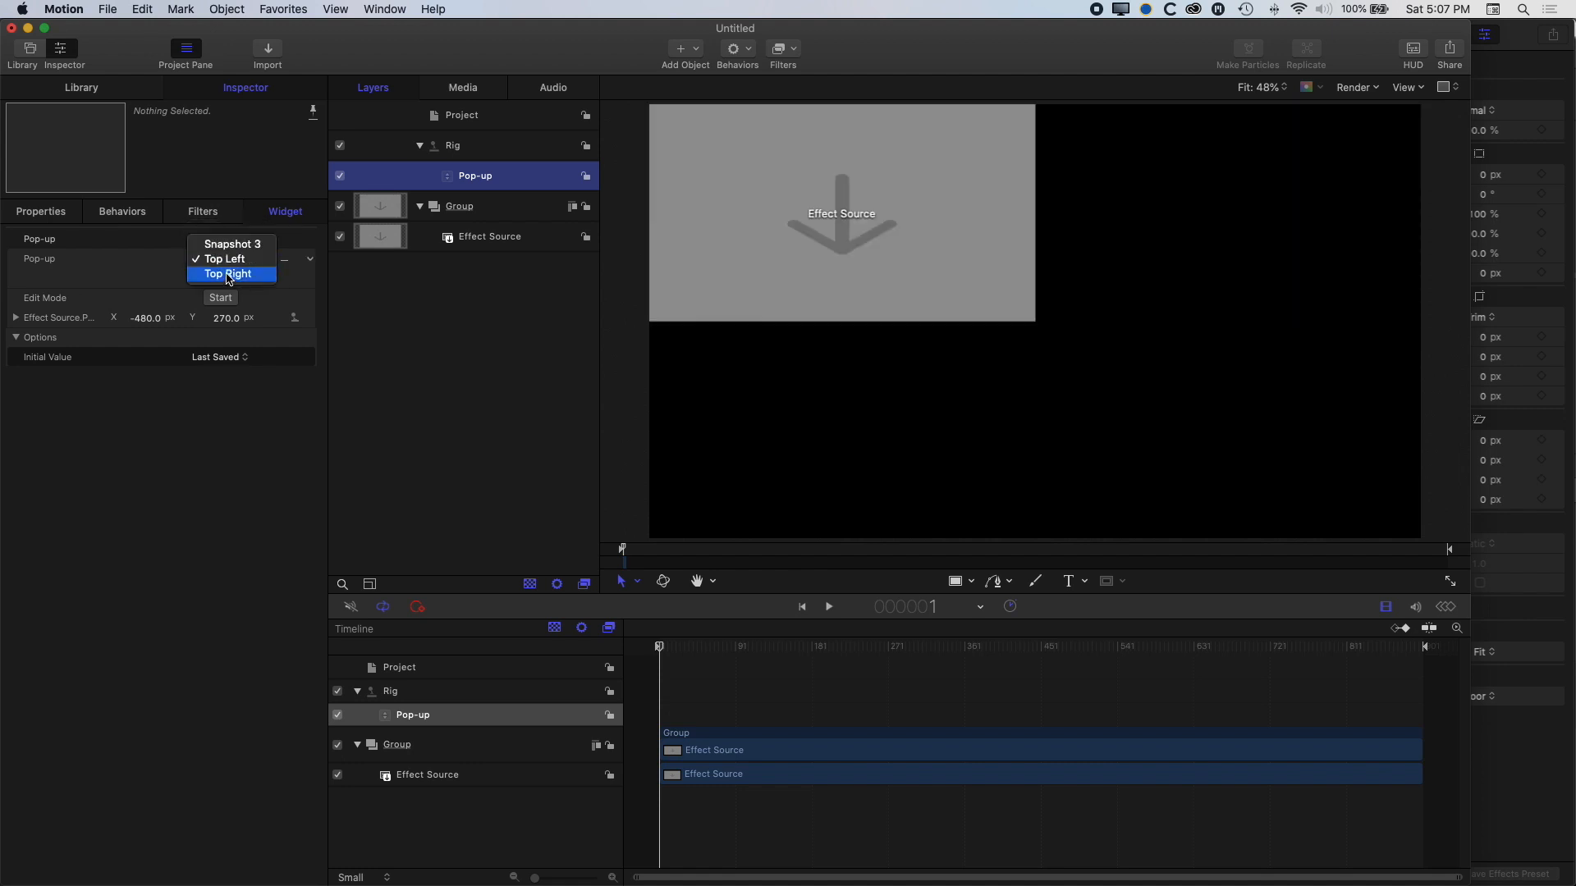
left_click(229, 275)
Delete the leftover Snapshot 3 from the pop-up widget and set the widget to Top Right
left_click(226, 258)
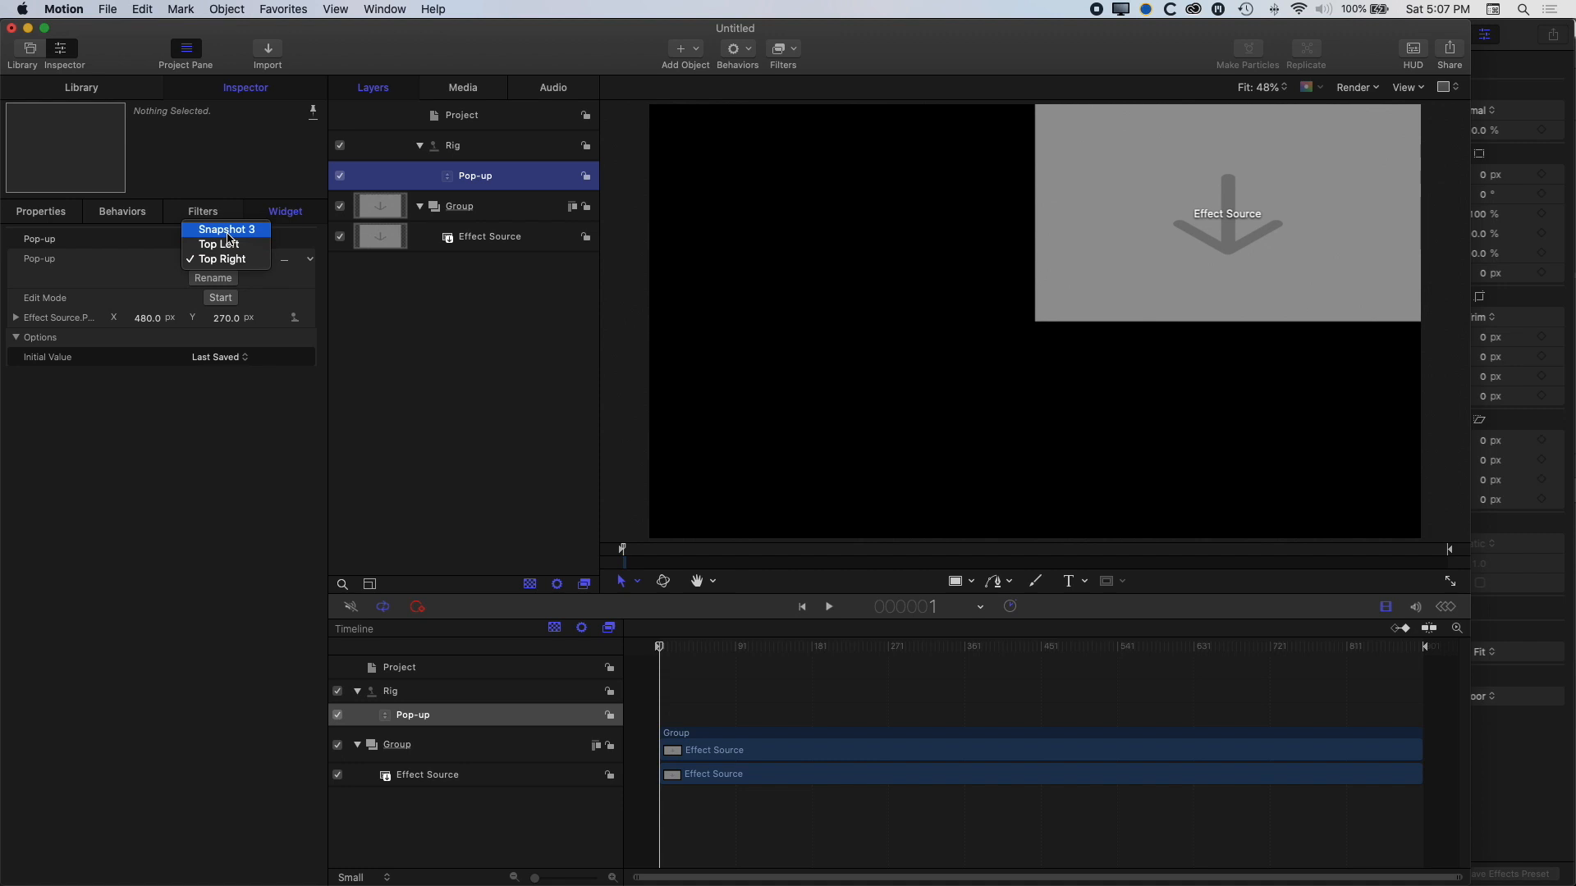
left_click(227, 243)
left_click(286, 266)
left_click(243, 261)
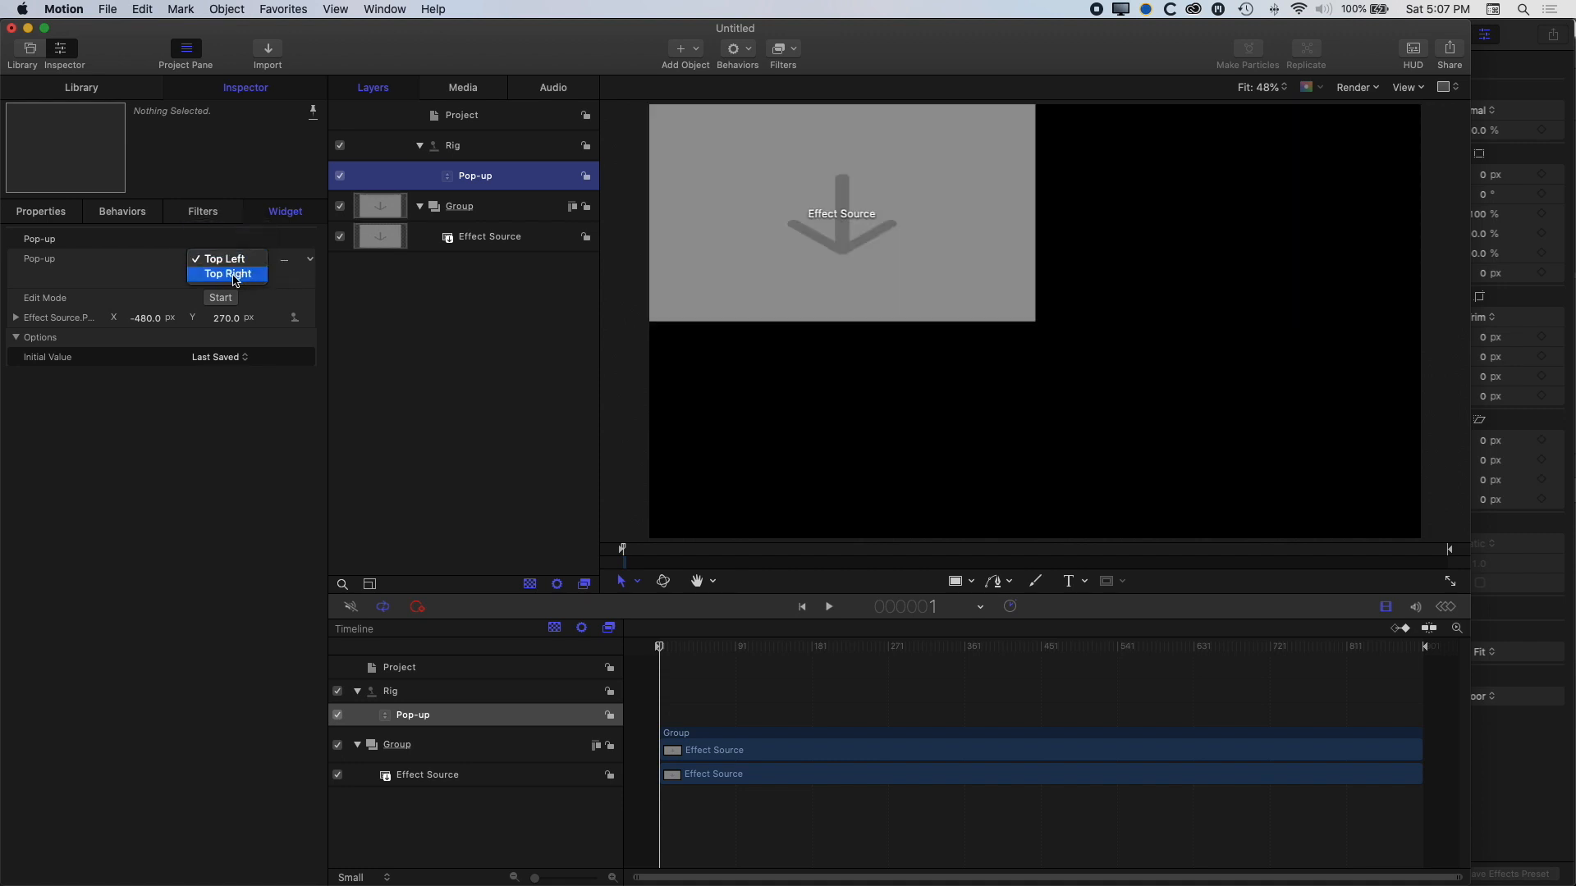
left_click(235, 276)
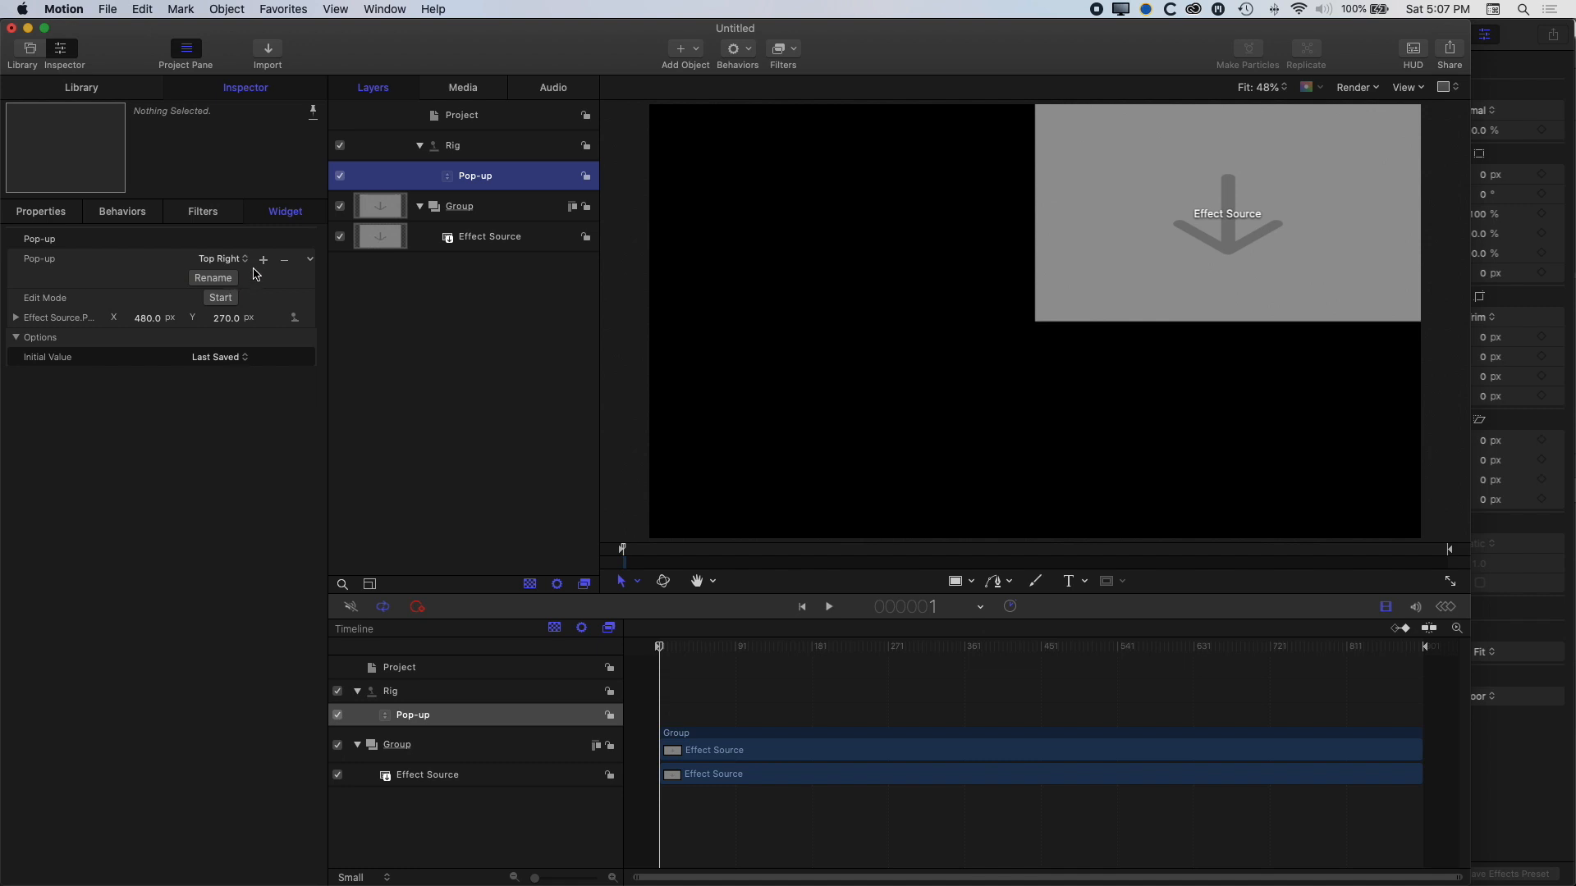
Add a Bottom Right snapshot to the pop-up and record the Effect Source's Y position as -270 px in rig edit mode
left_click(263, 261)
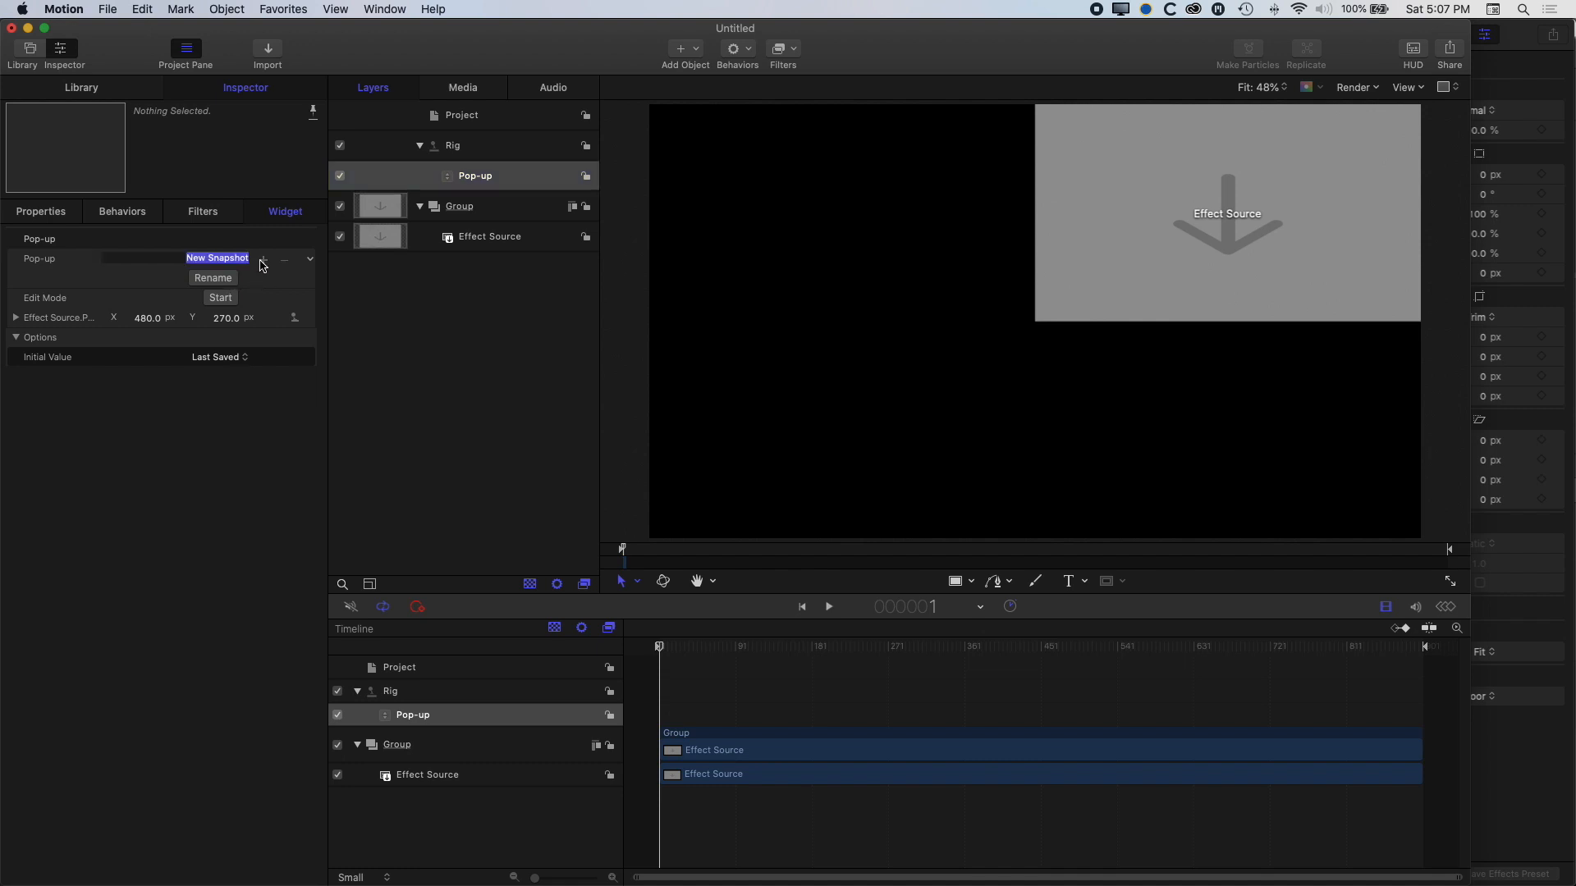
type("Bottom Right")
key("Return")
left_click(221, 298)
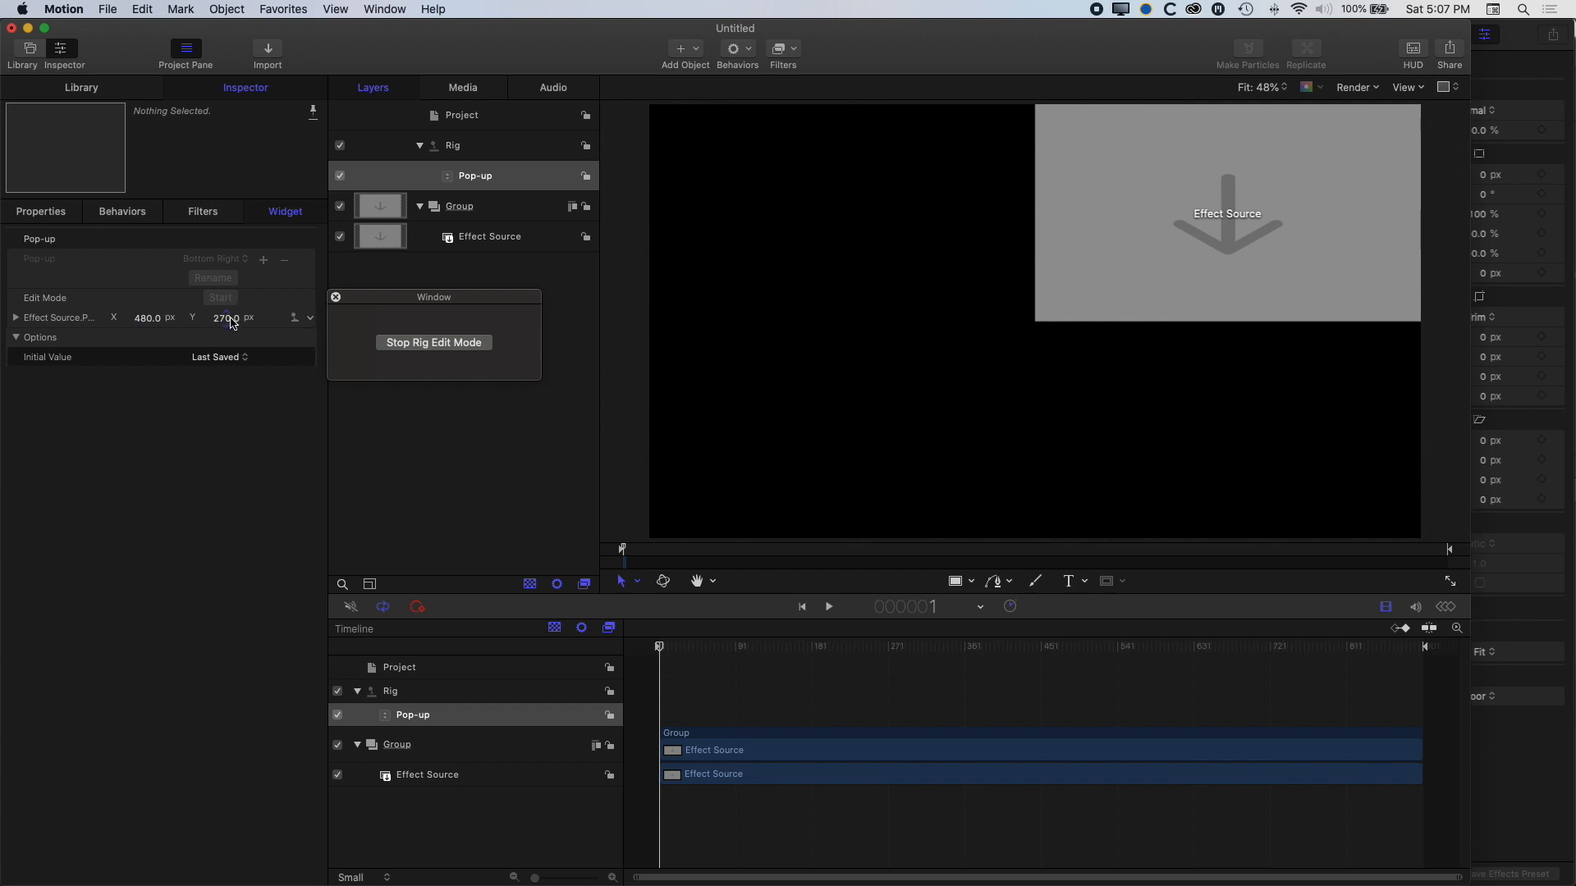
left_click(486, 242)
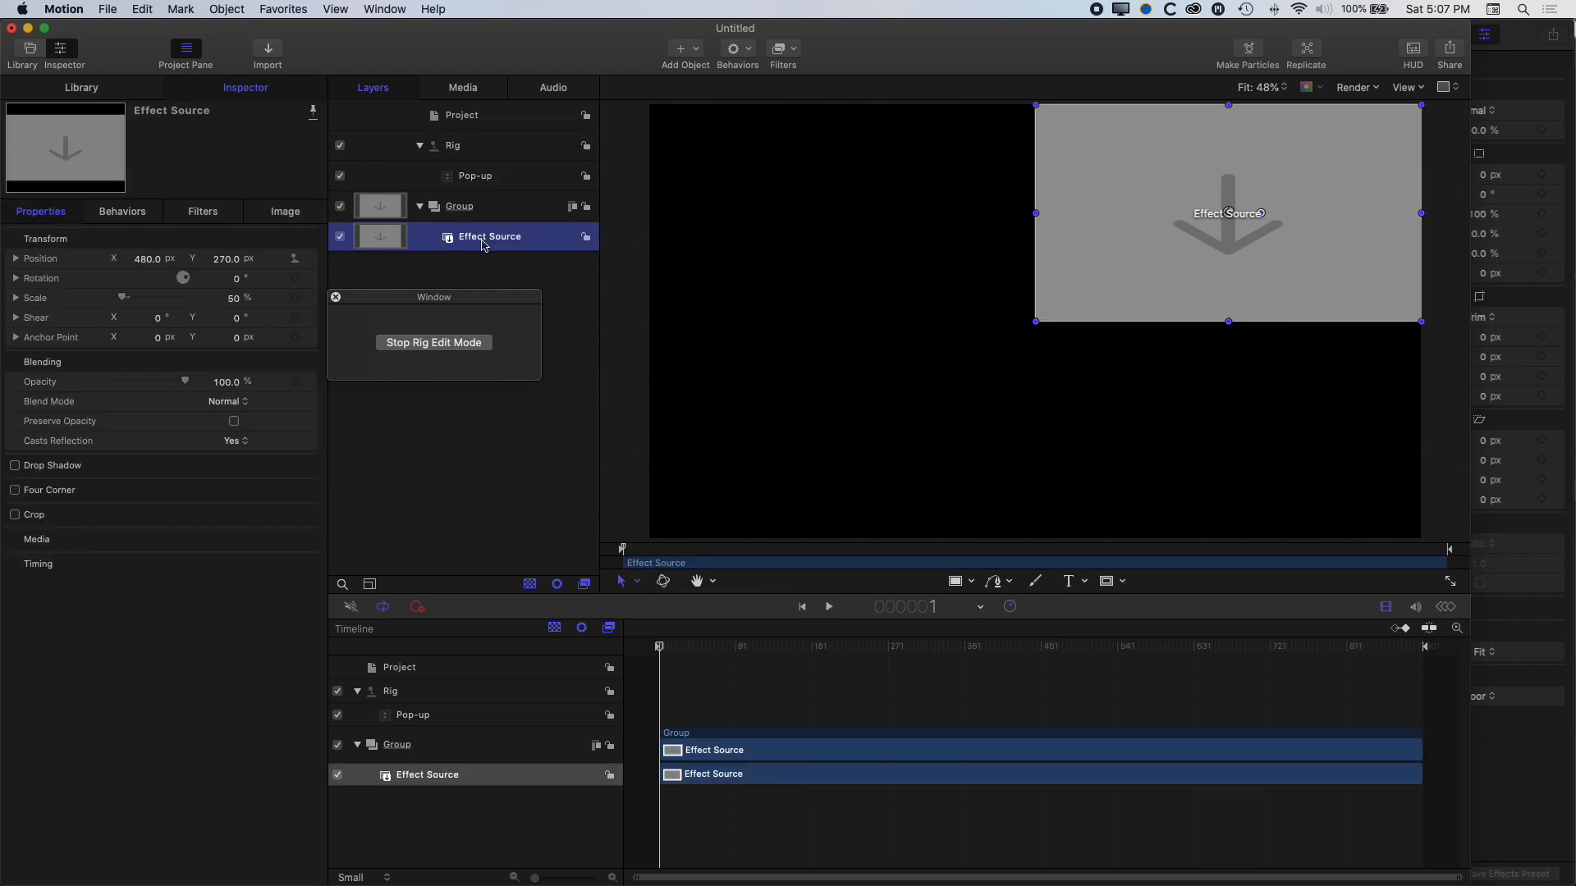
left_click(228, 261)
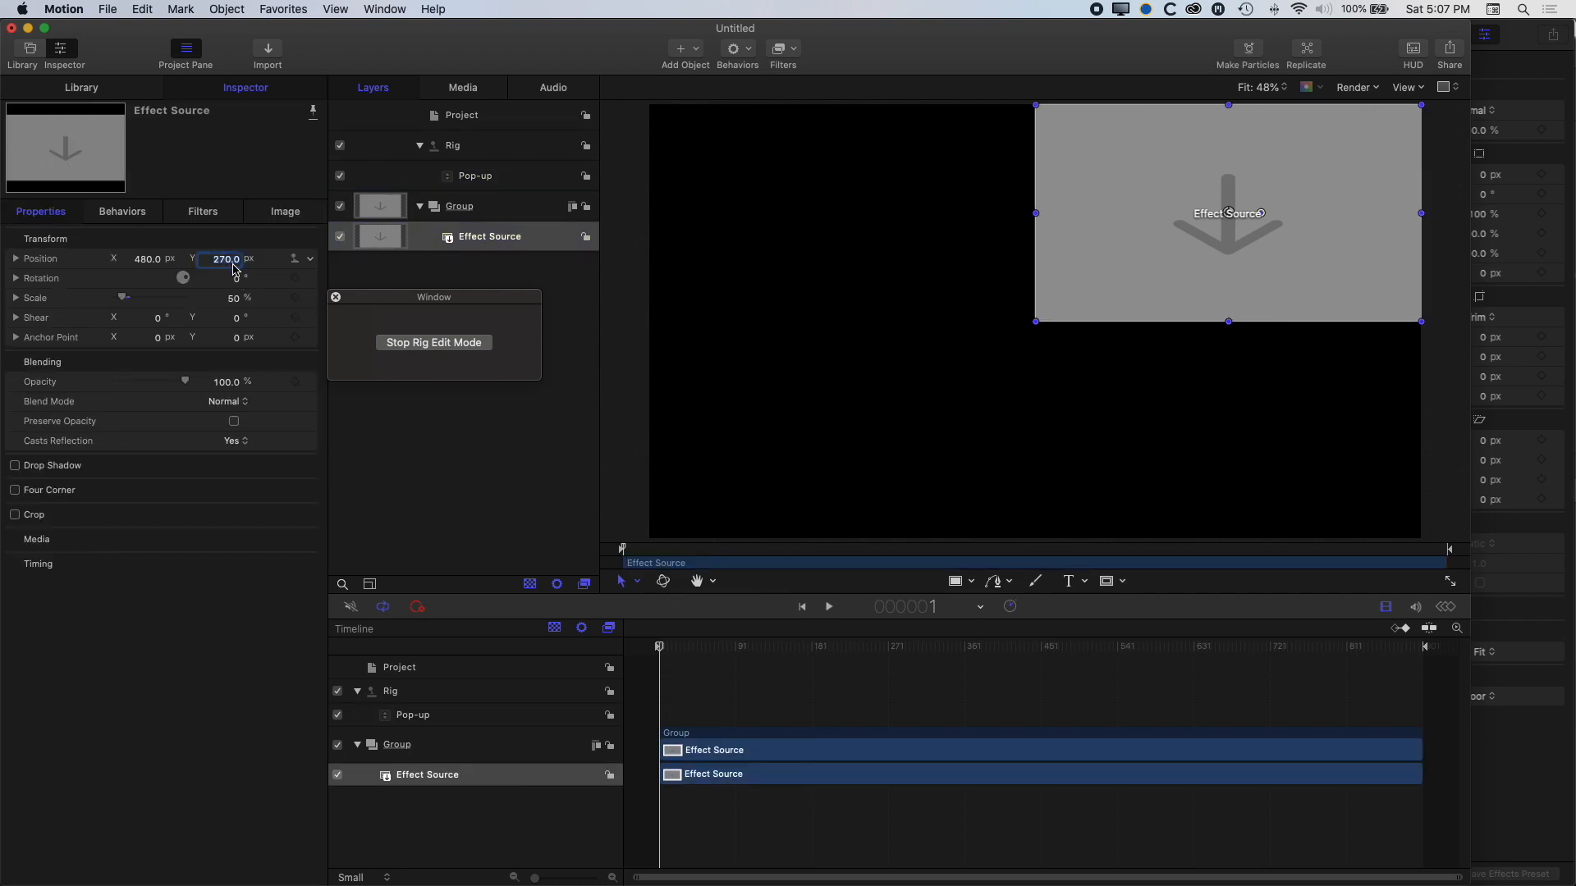
type("-270")
key("Return")
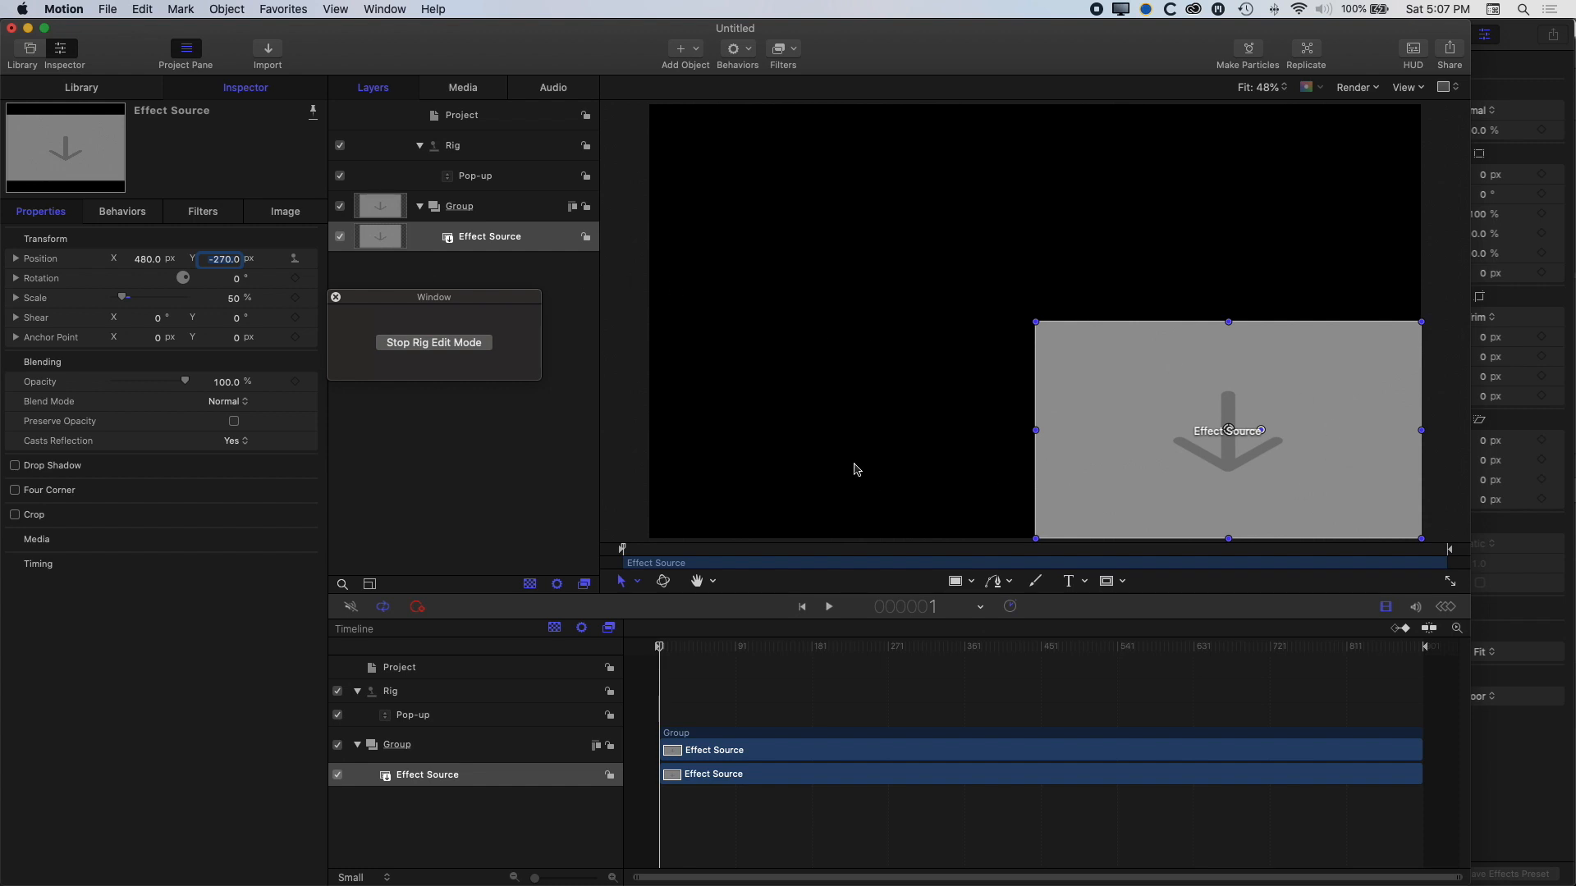
left_click(421, 343)
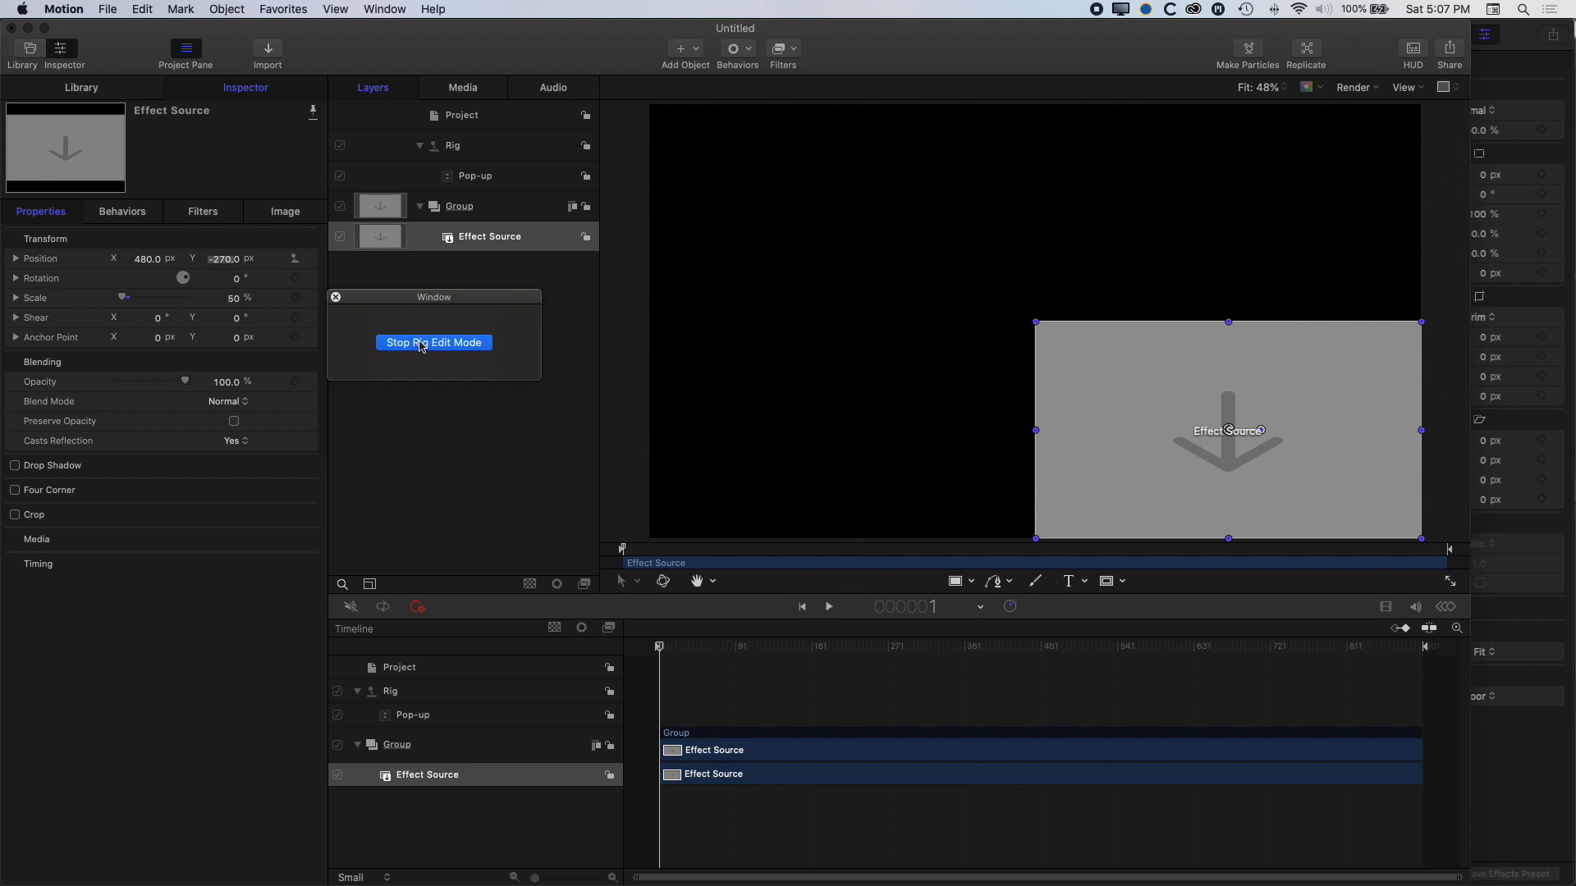
Add a Bottom Left snapshot to the pop-up and record the Effect Source's X position as -480 px in rig edit mode
left_click(468, 182)
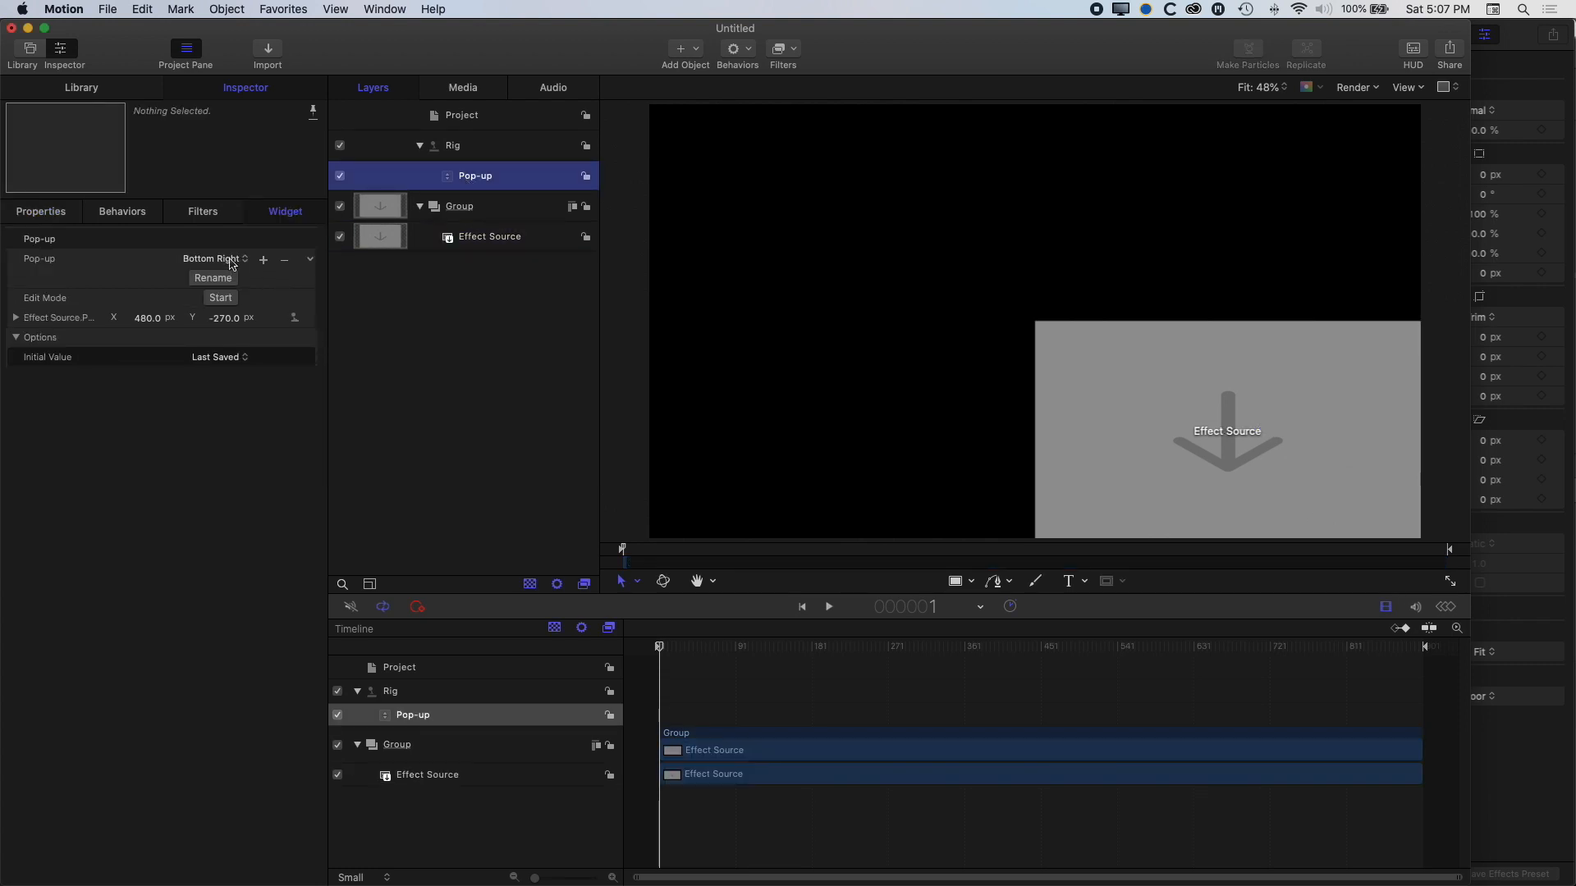
left_click(263, 260)
type("Bottom Left")
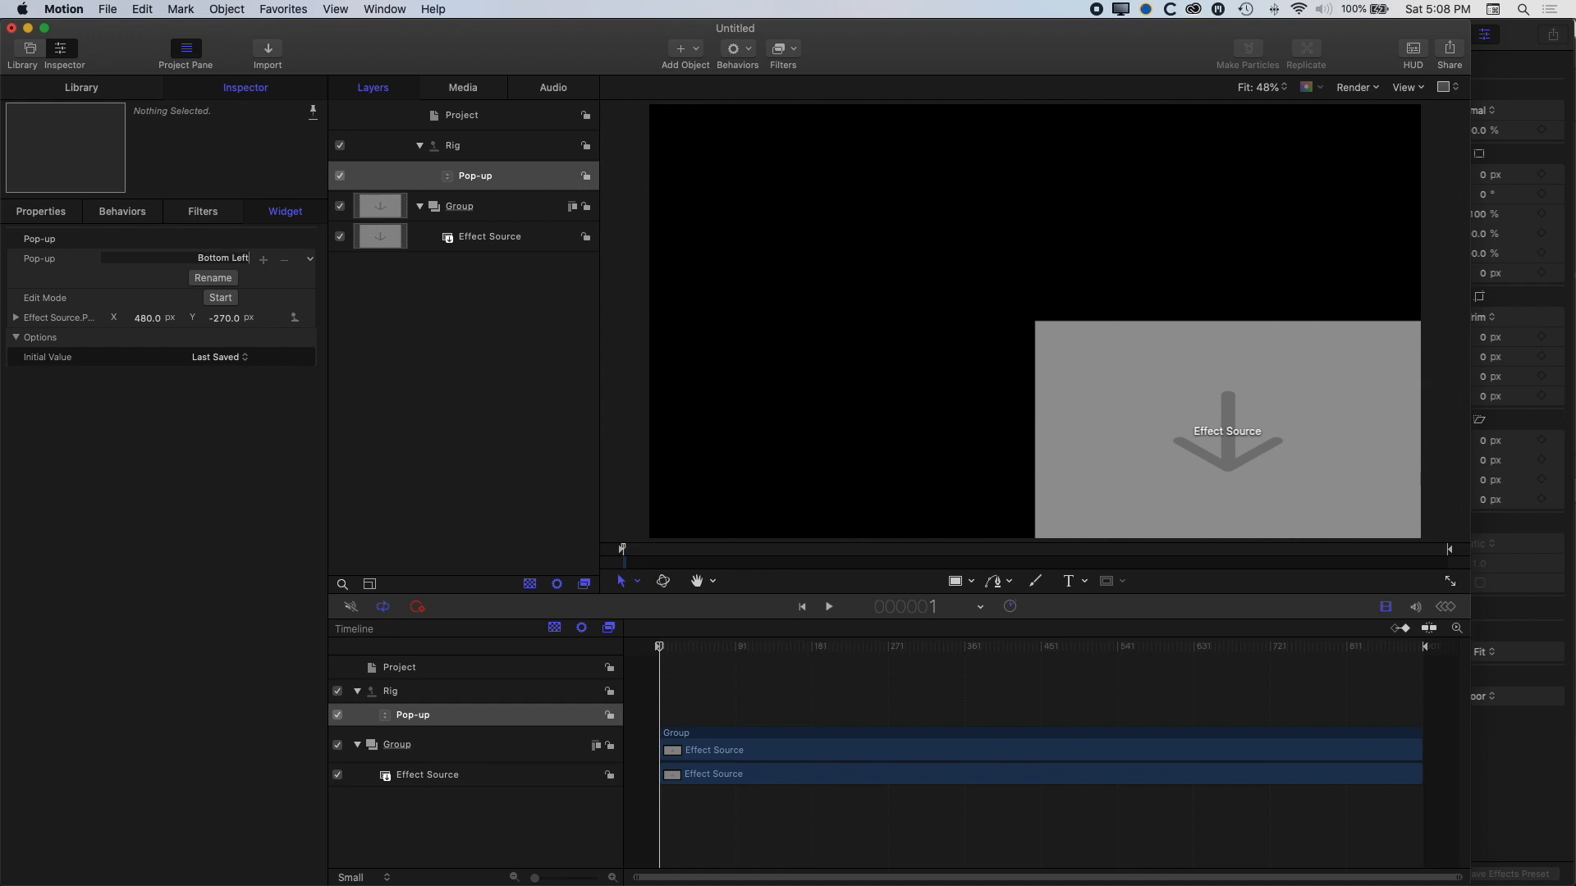
key("Return")
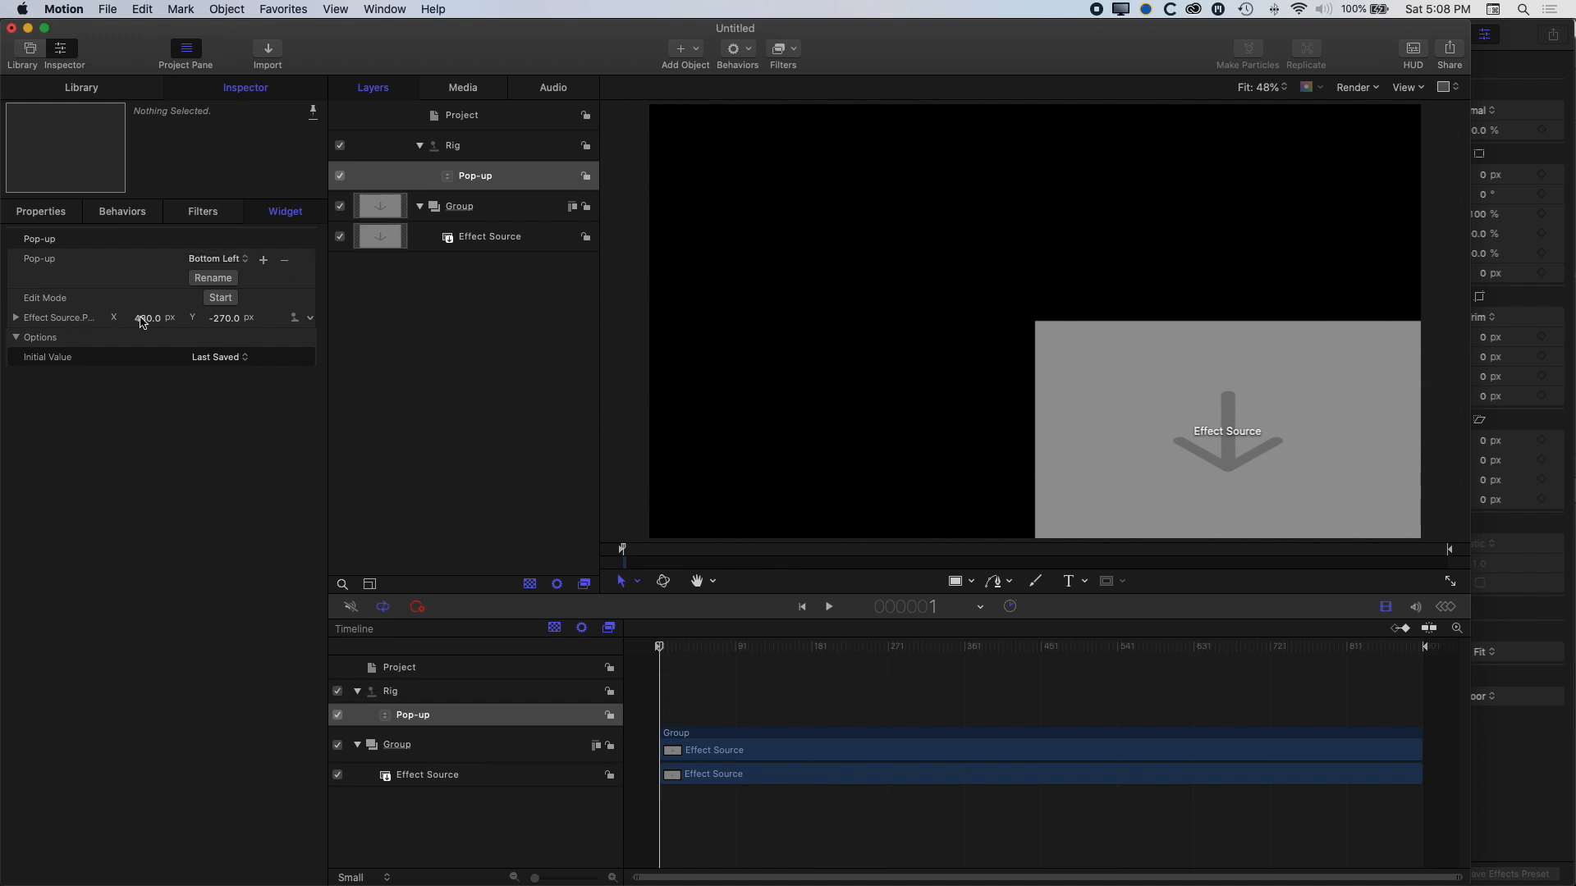
left_click(224, 299)
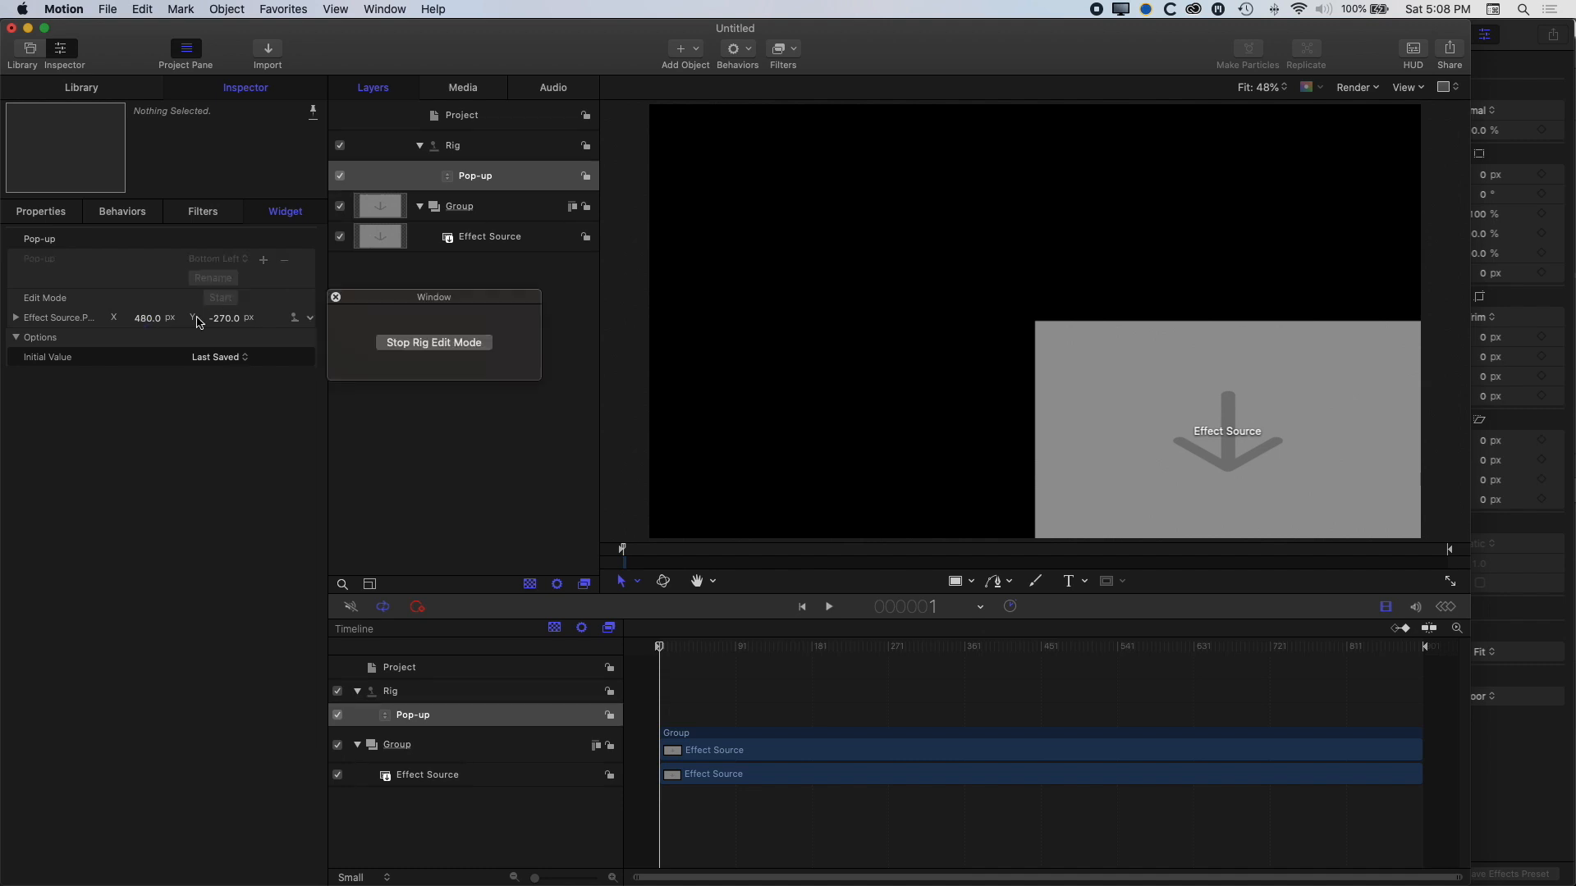
left_click(156, 326)
type("-480")
key("Return")
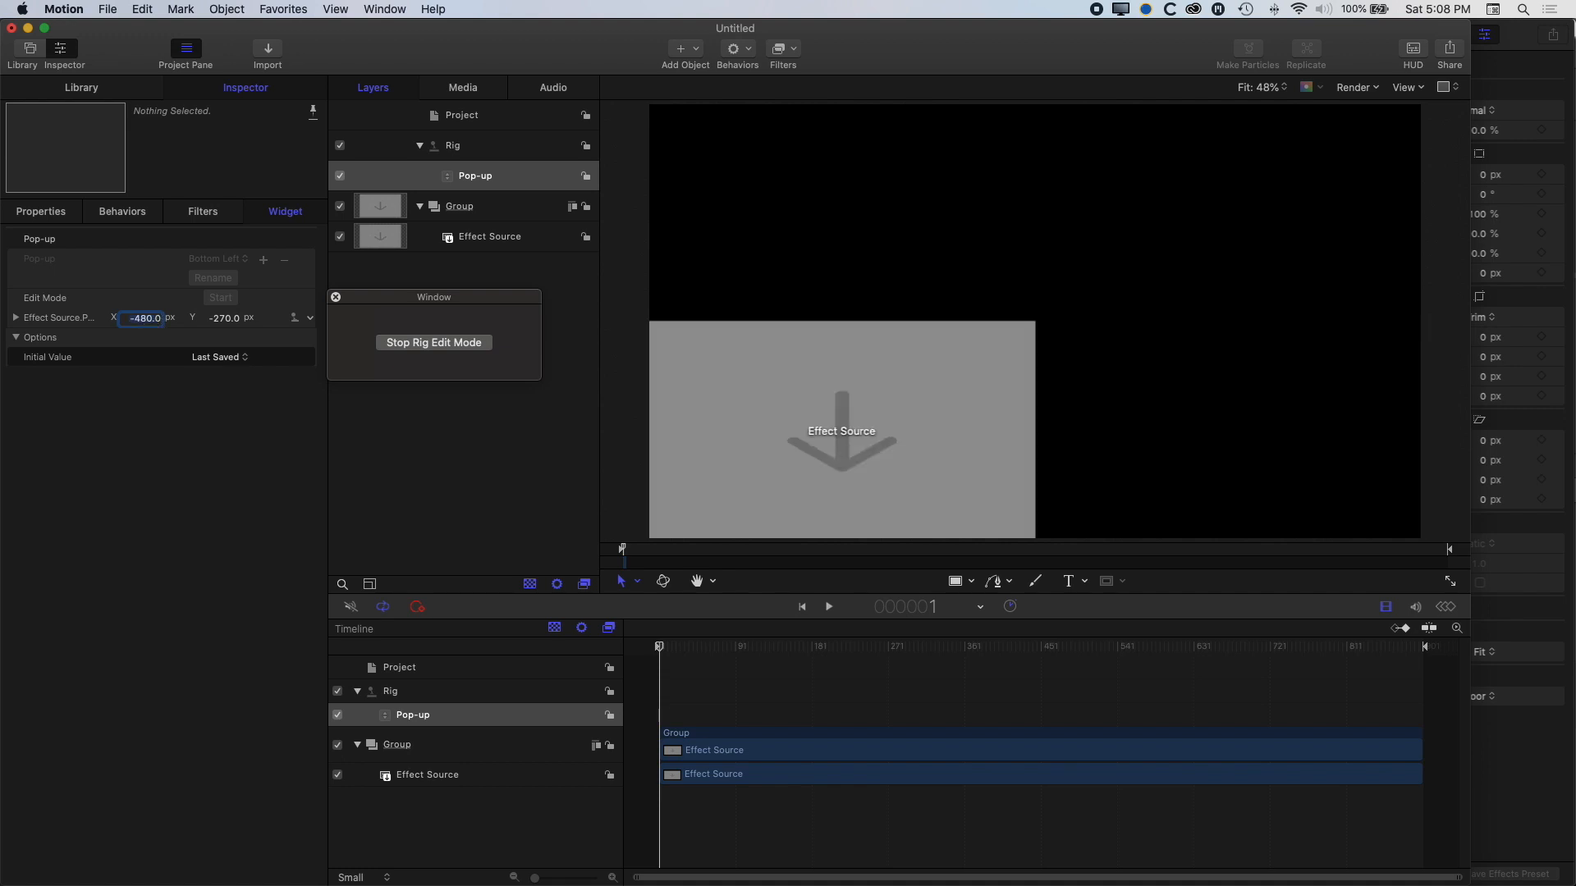
left_click(456, 344)
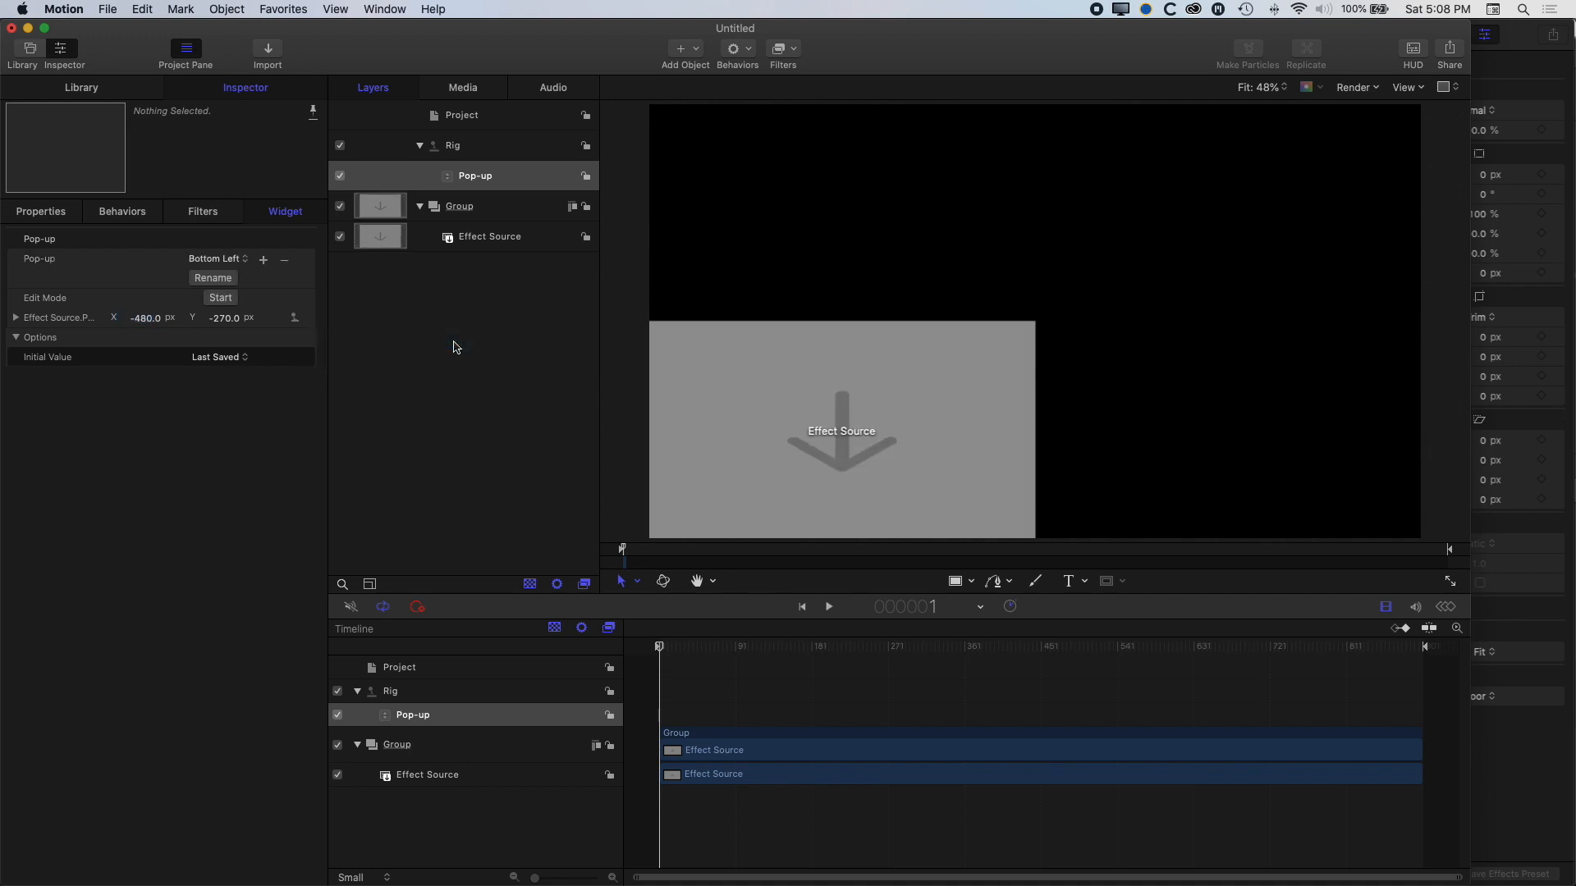
Cycle the pop-up widget through Top Left, Top Right, Bottom Right and Bottom Left to check the Effect Source's position in each
left_click(233, 260)
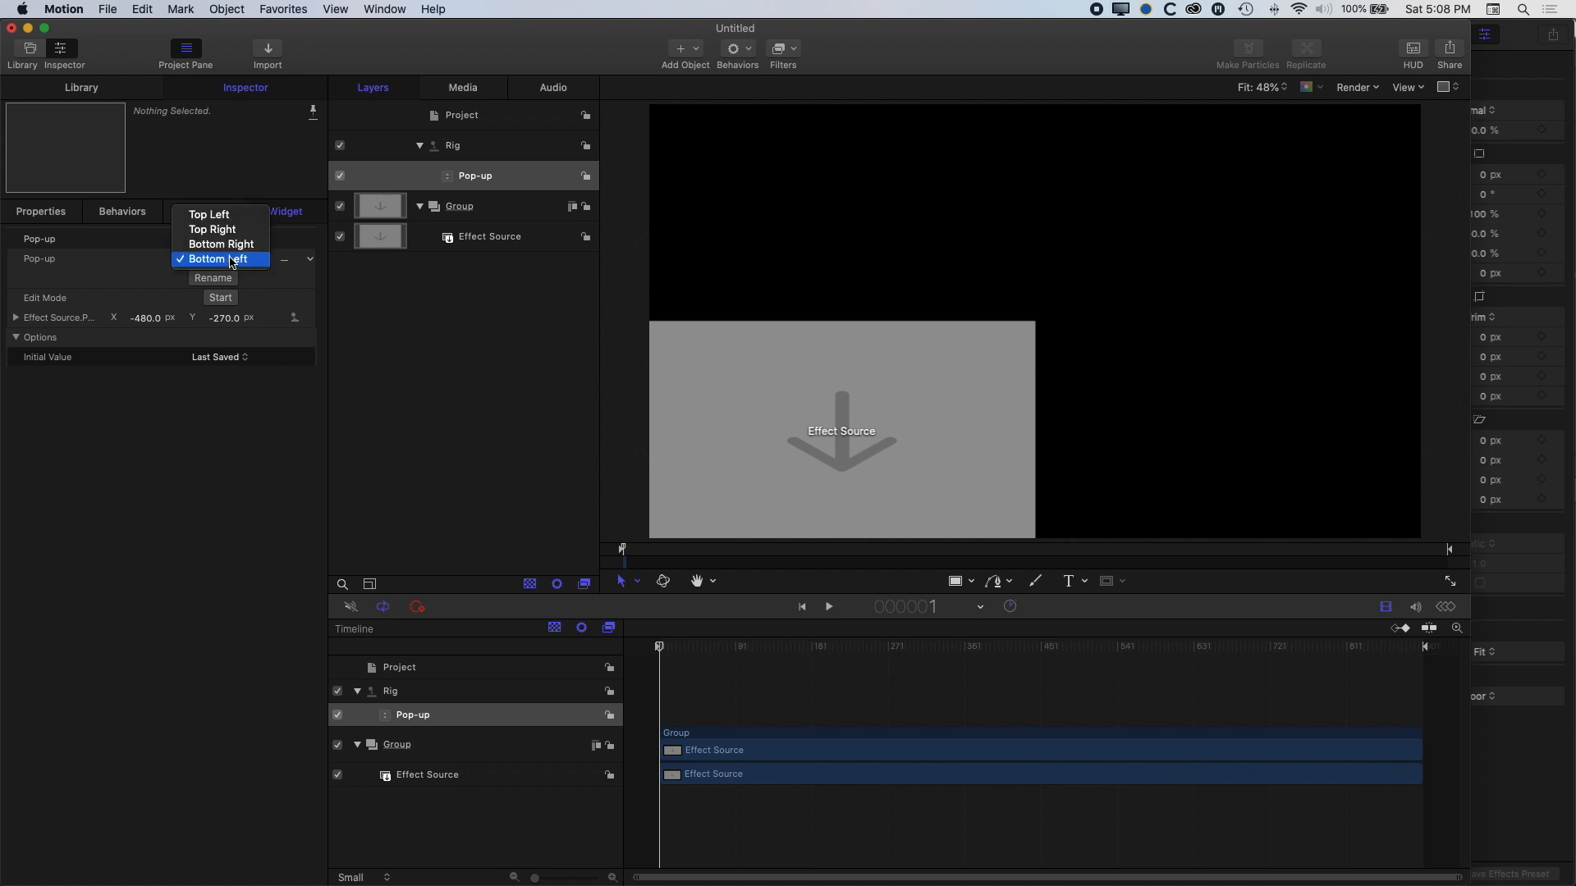
left_click(228, 220)
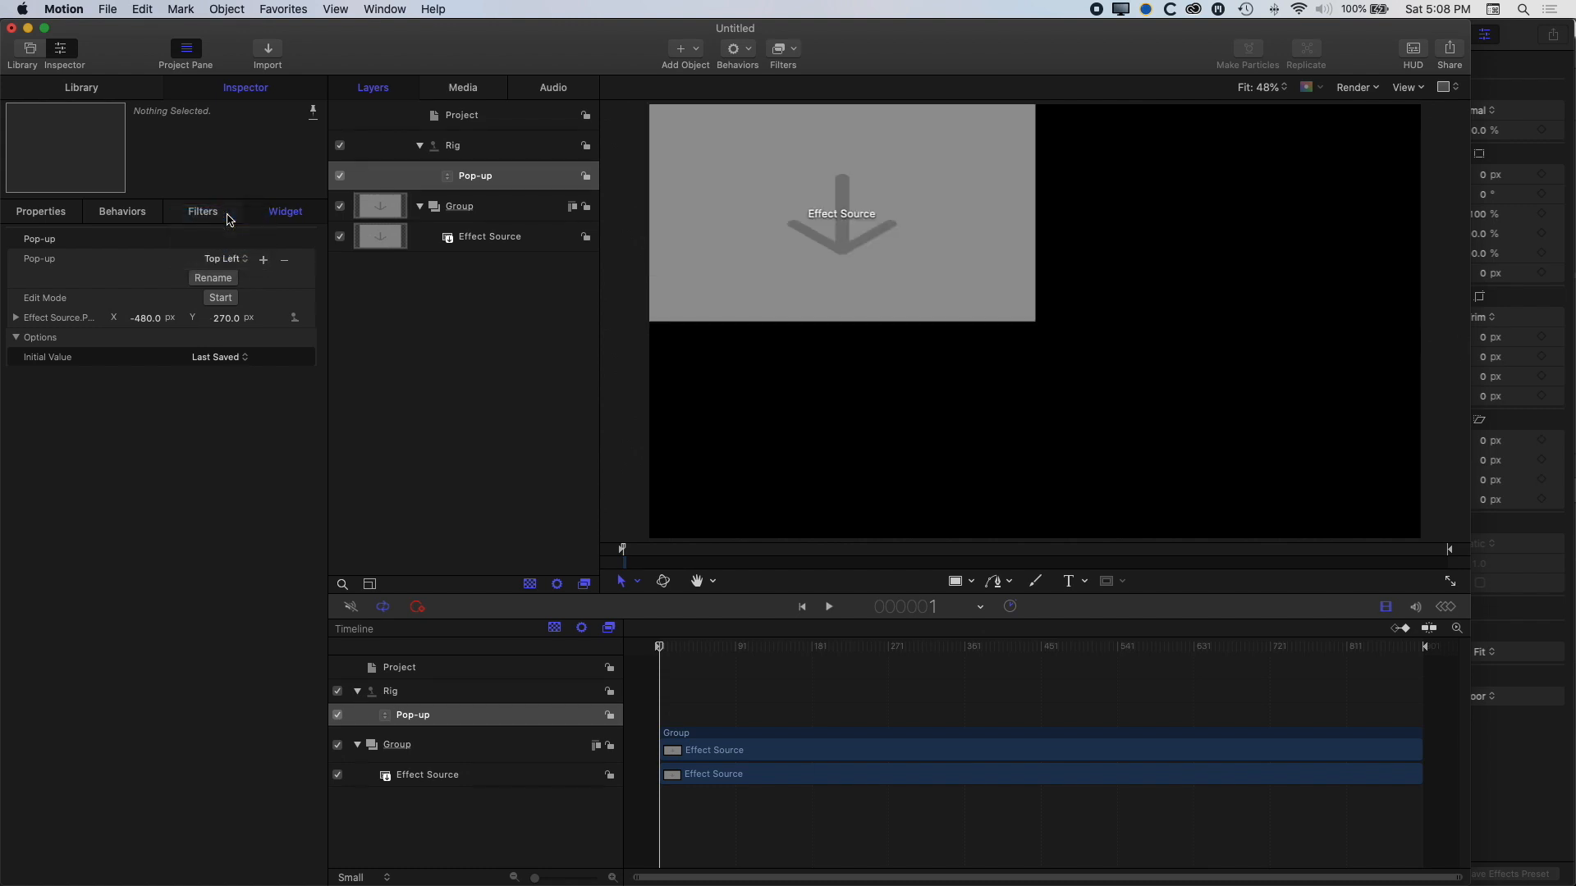
left_click(234, 259)
left_click(230, 274)
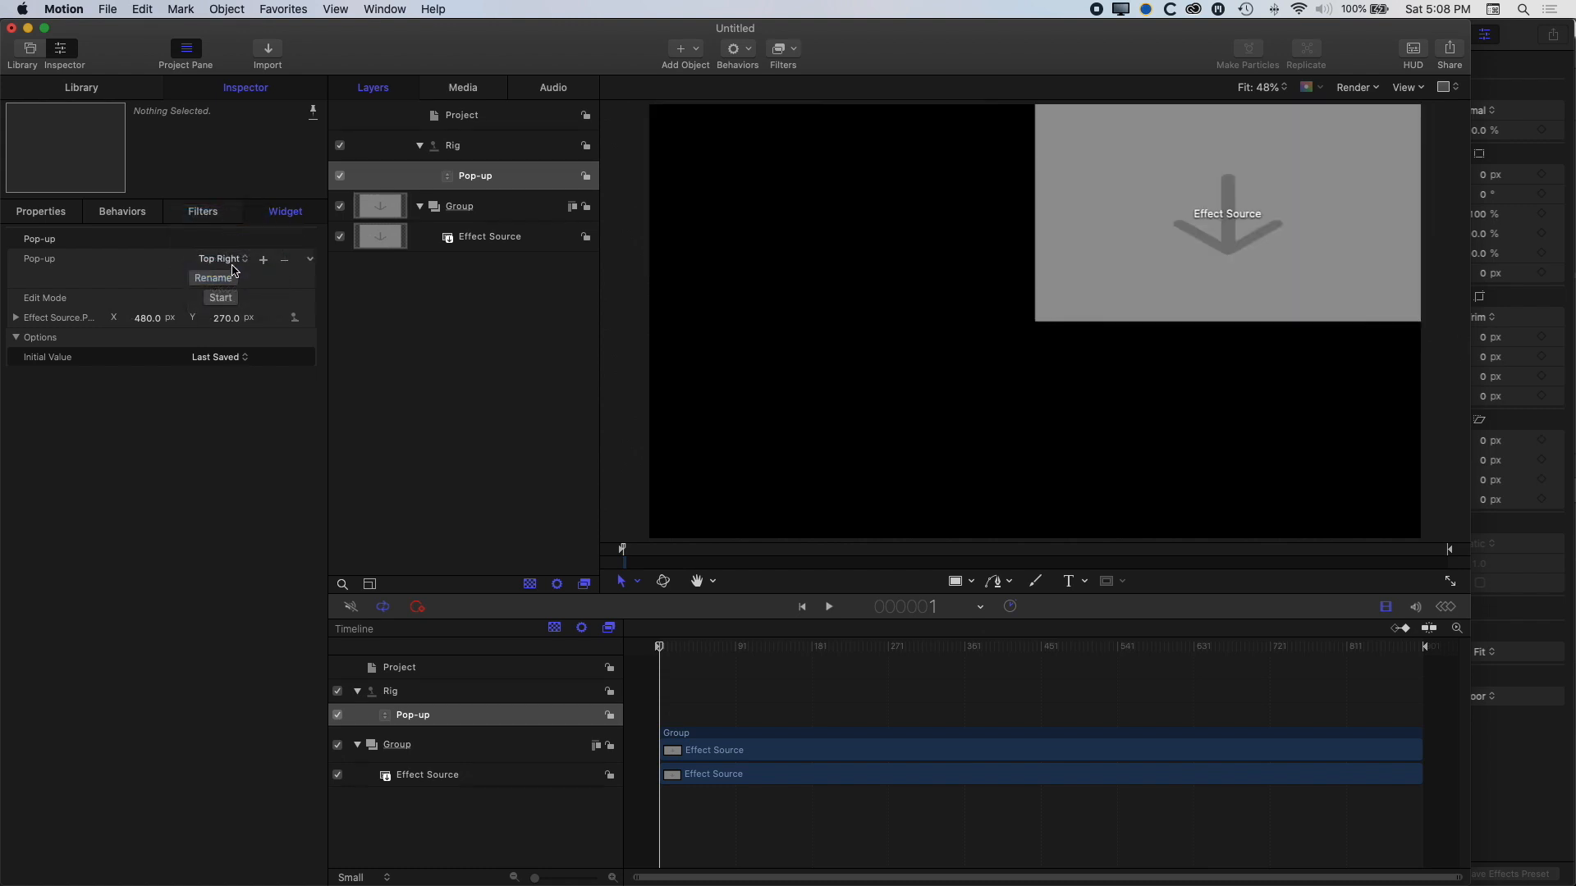
left_click(234, 270)
left_click(237, 275)
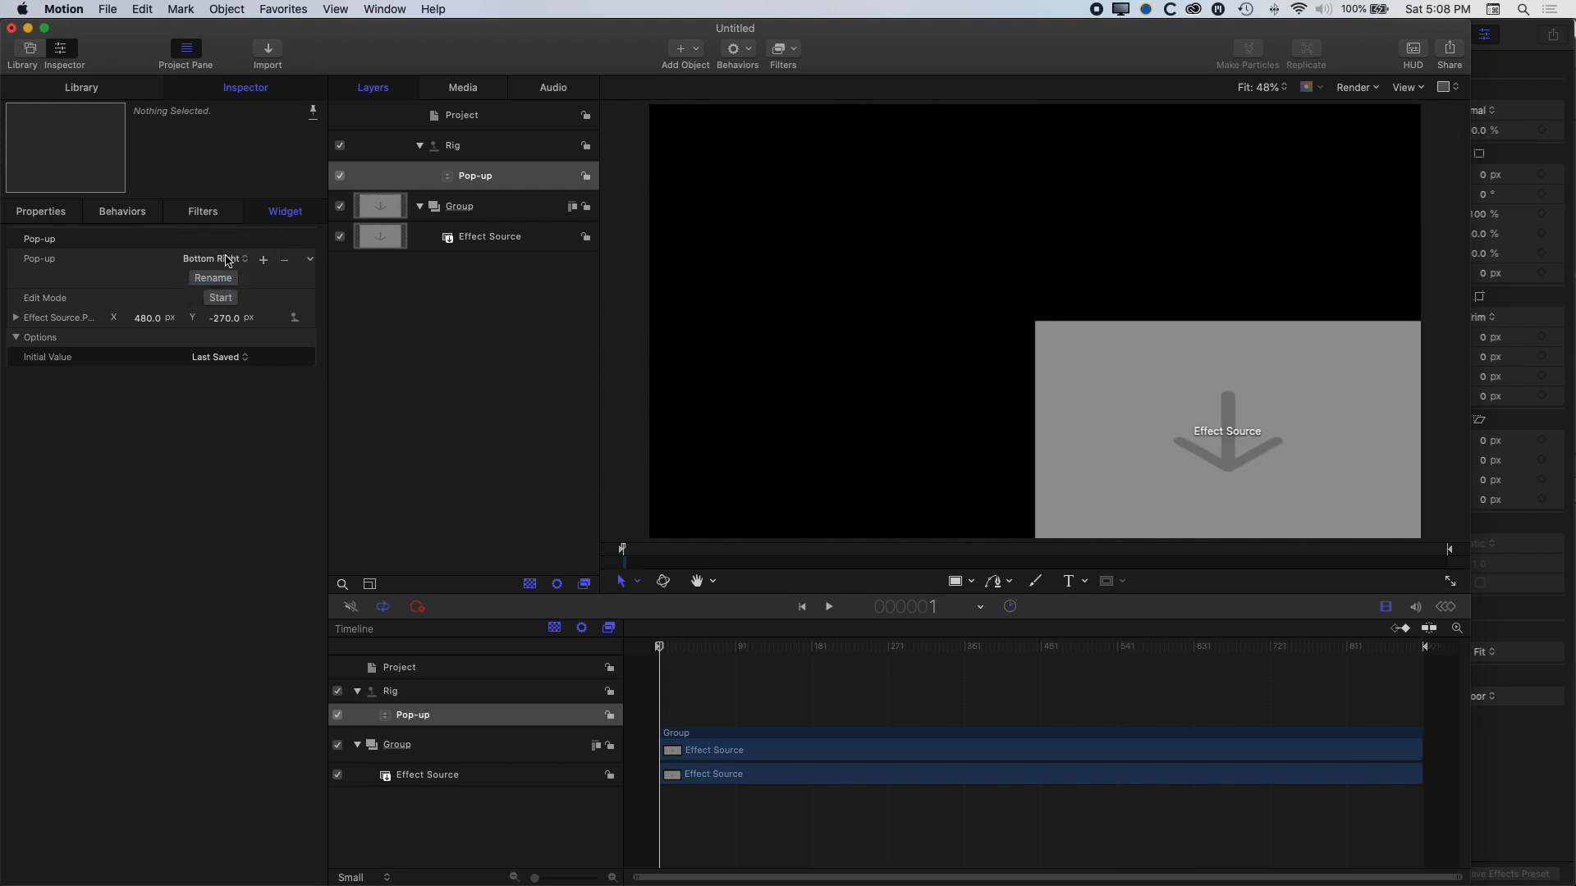
left_click(228, 259)
left_click(231, 280)
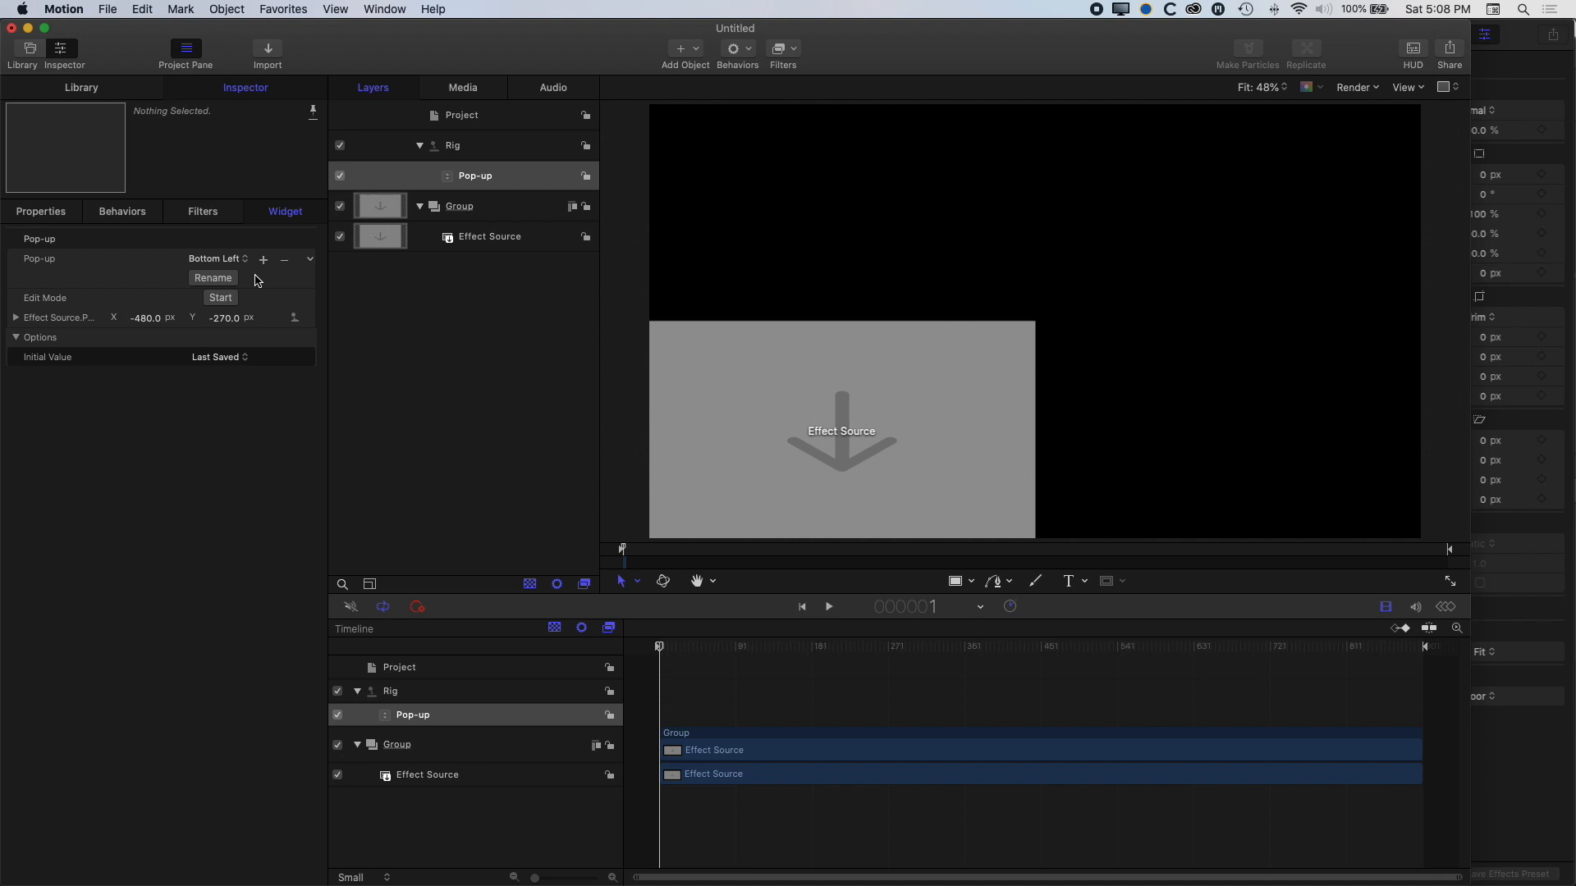
Set the pop-up widget to Top Left and publish its pop-up parameter
left_click(225, 259)
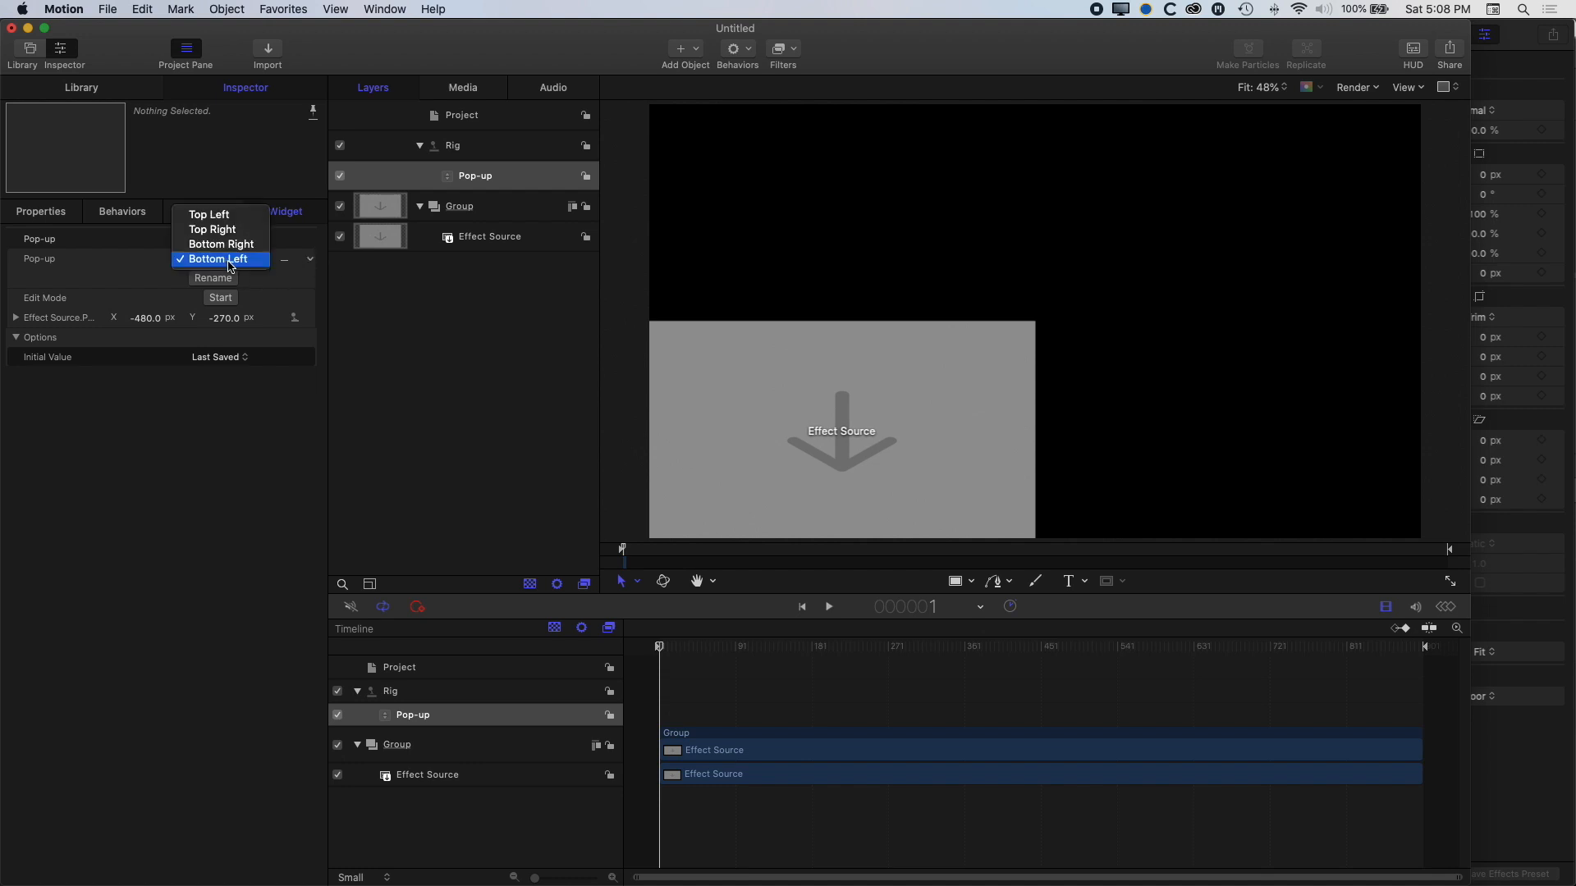
left_click(220, 216)
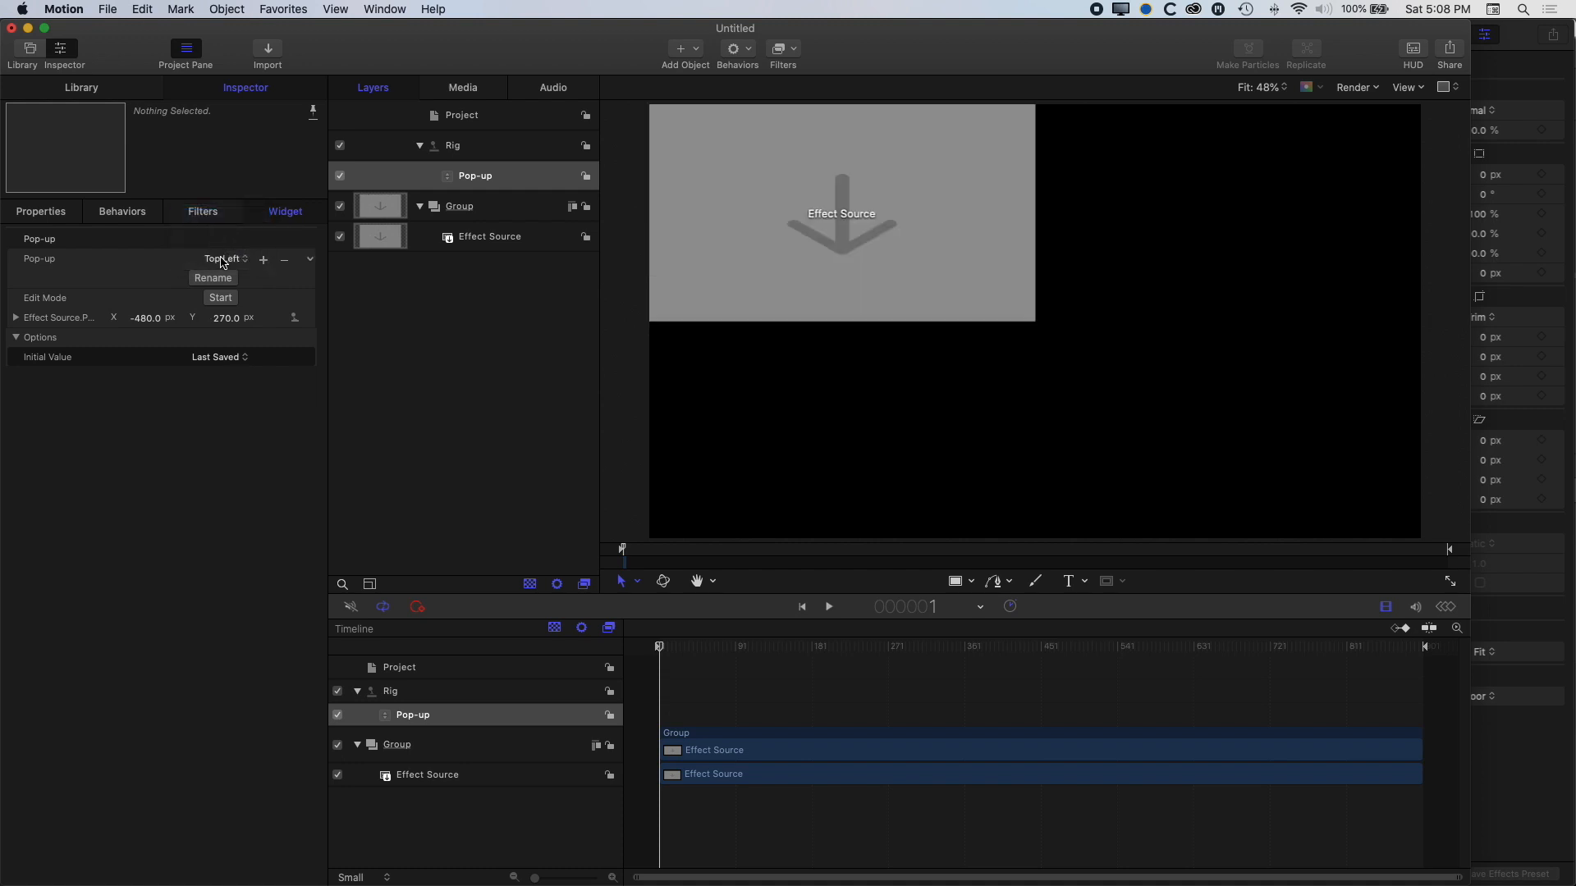
left_click(313, 261)
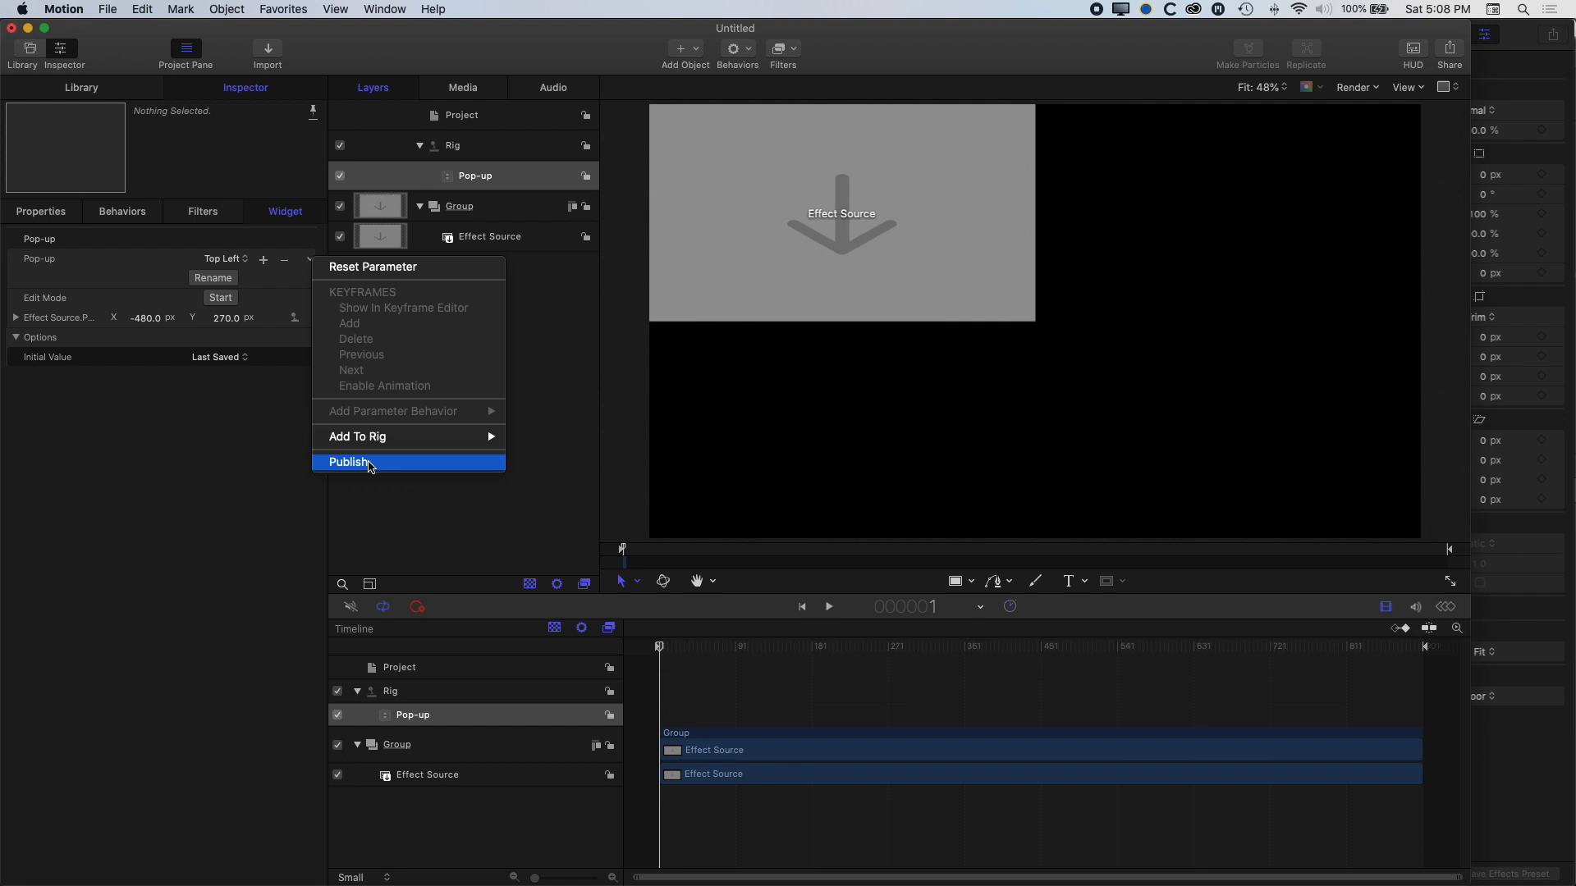
left_click(374, 465)
Save the project as a Final Cut Pro effect named "Split Screen New" in the custom effects category, with no theme
key("super+s")
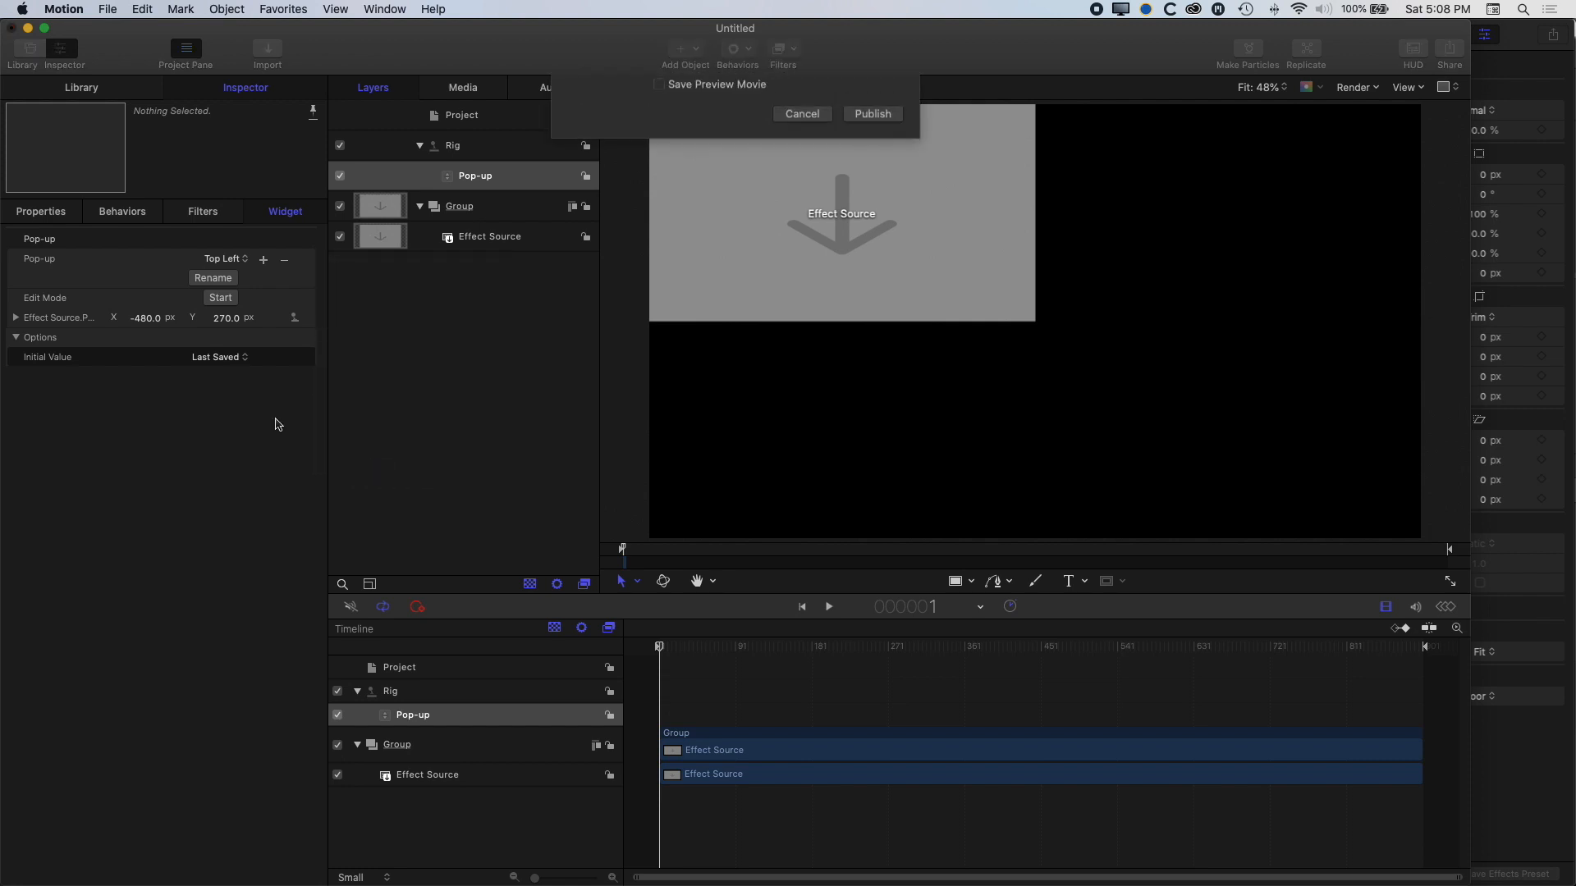
left_click(705, 171)
left_click(704, 185)
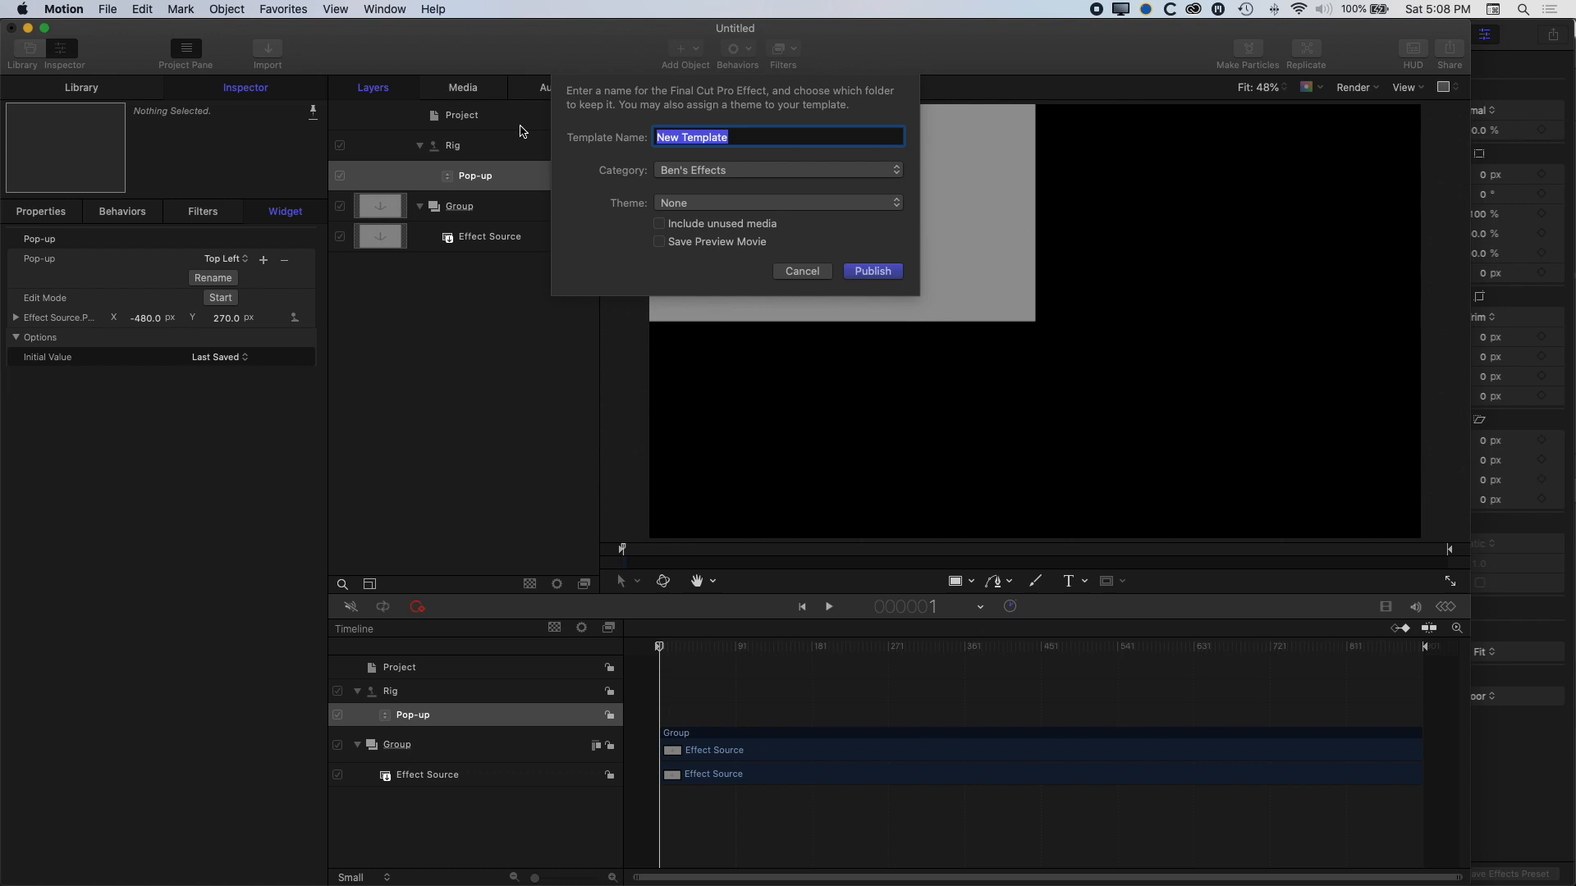
type("Split Screen New")
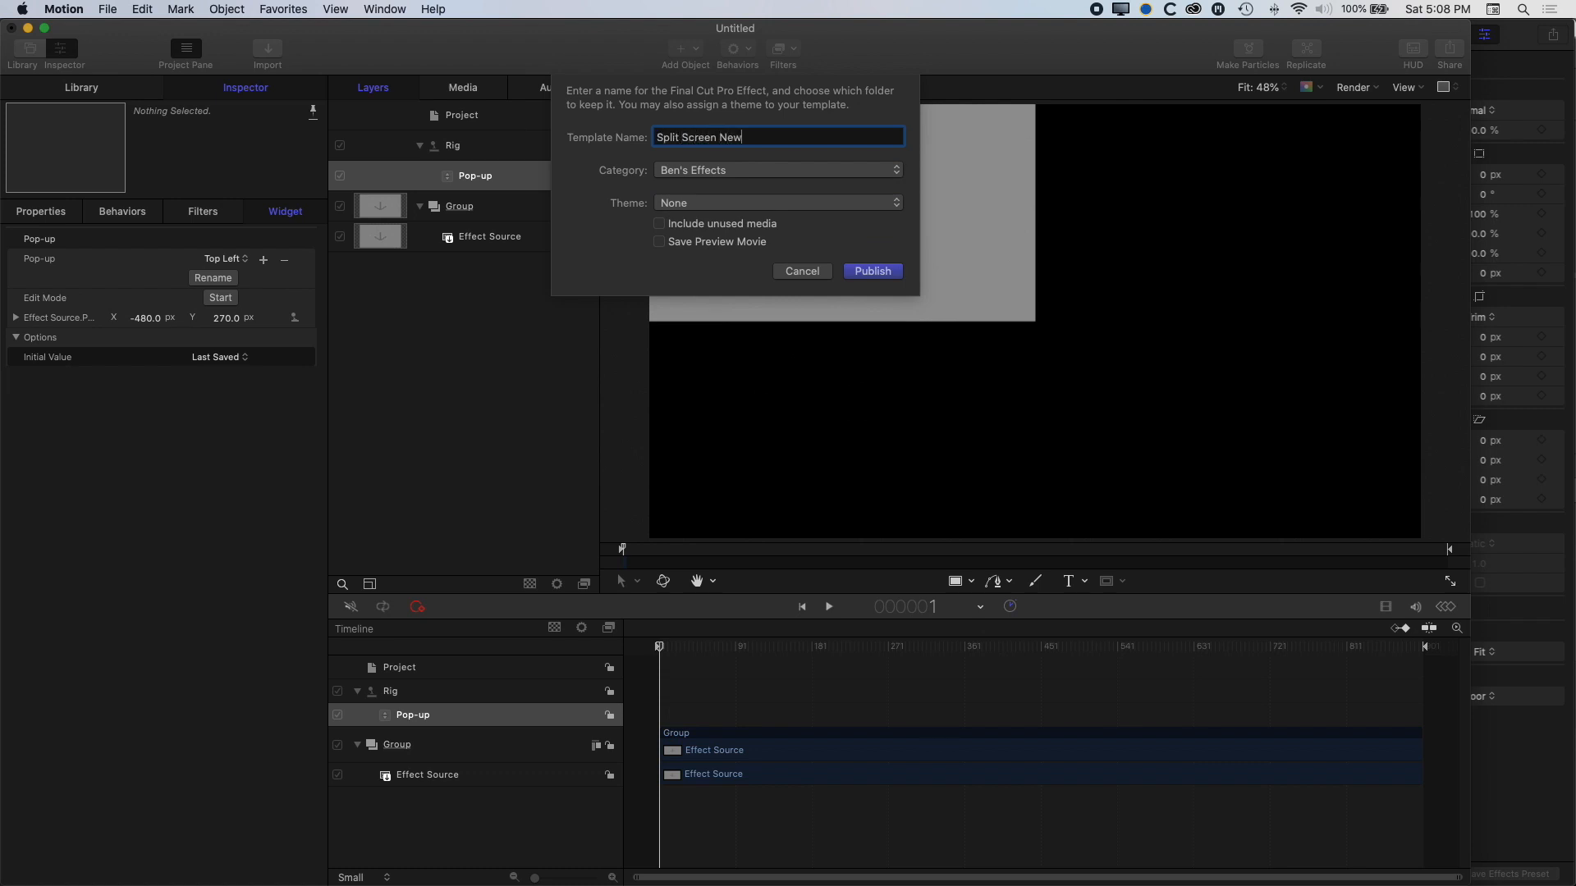
left_click(879, 272)
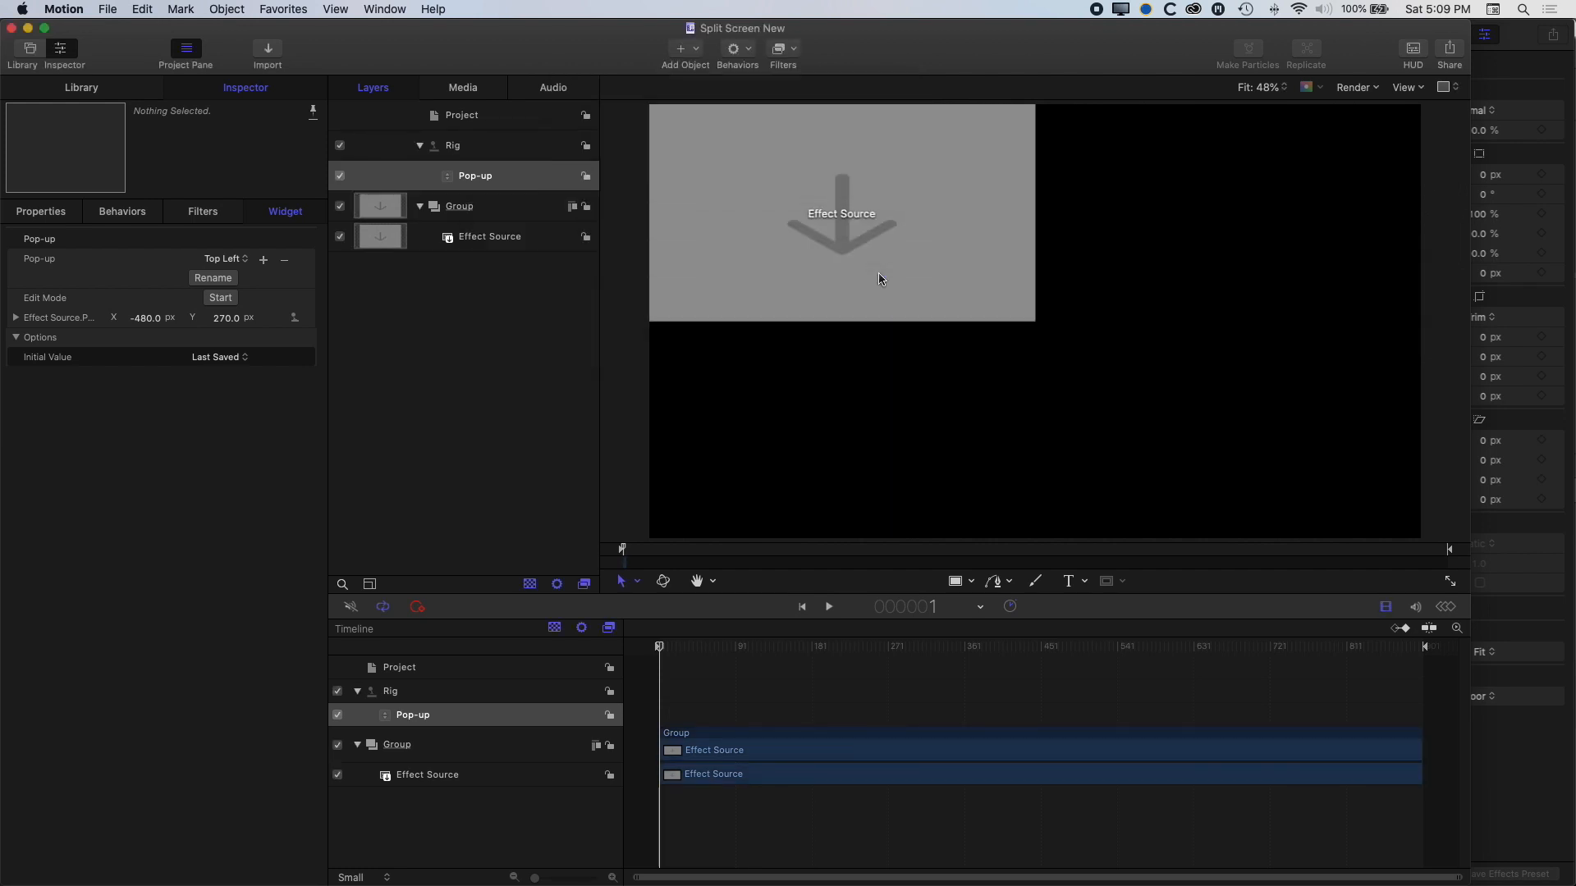
Switch to Final Cut Pro and apply the Split Screen New effect to the MVI_5171 clip in the third stack
key("super+Tab")
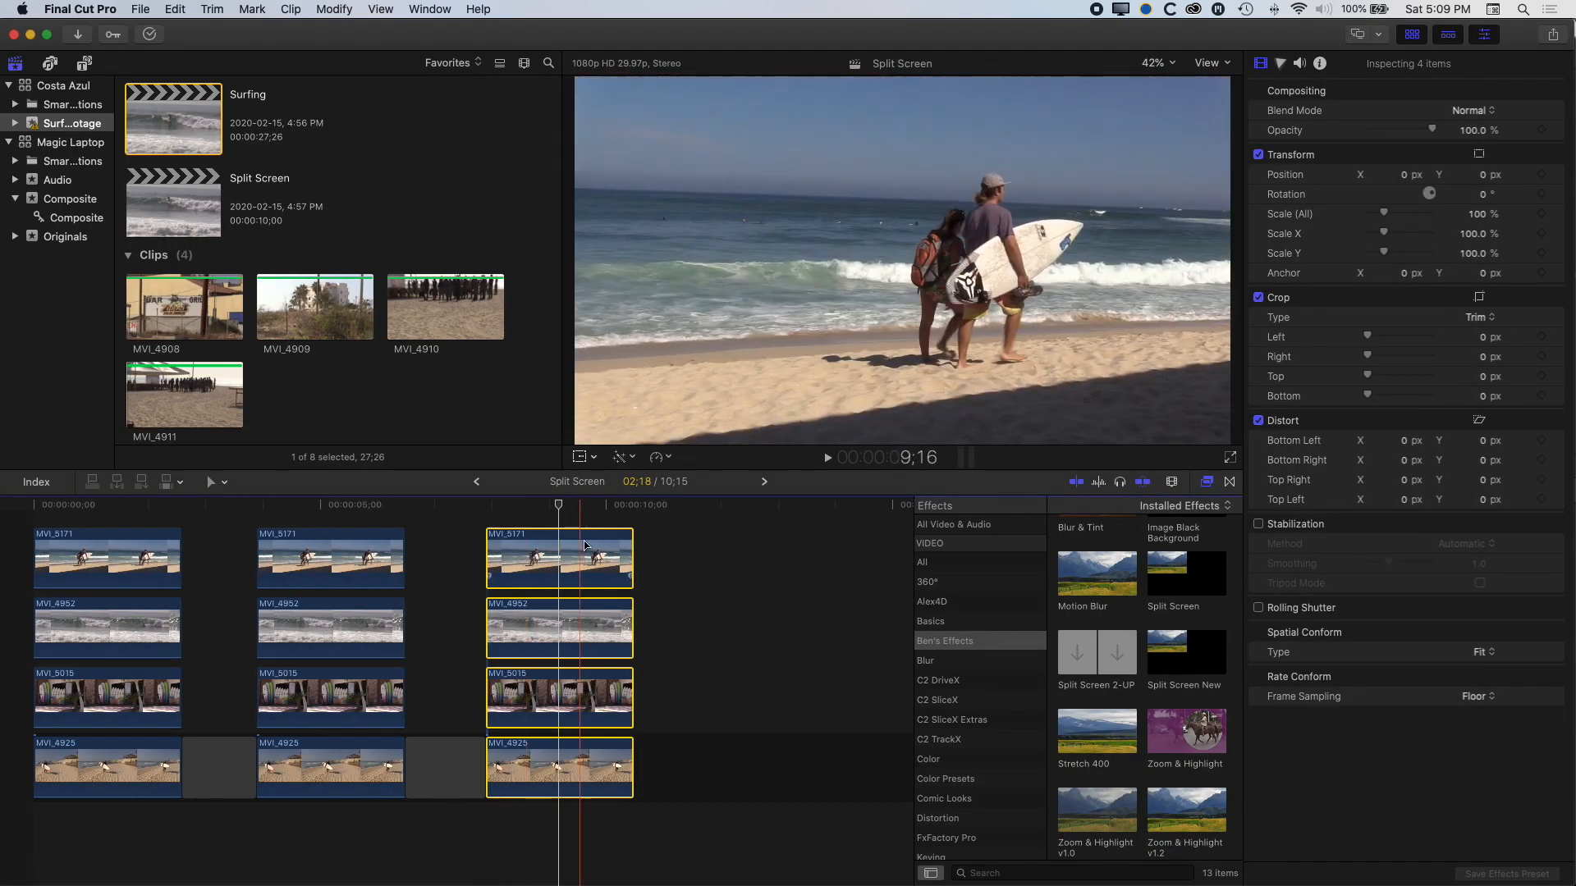
left_click(672, 544)
left_click(570, 558)
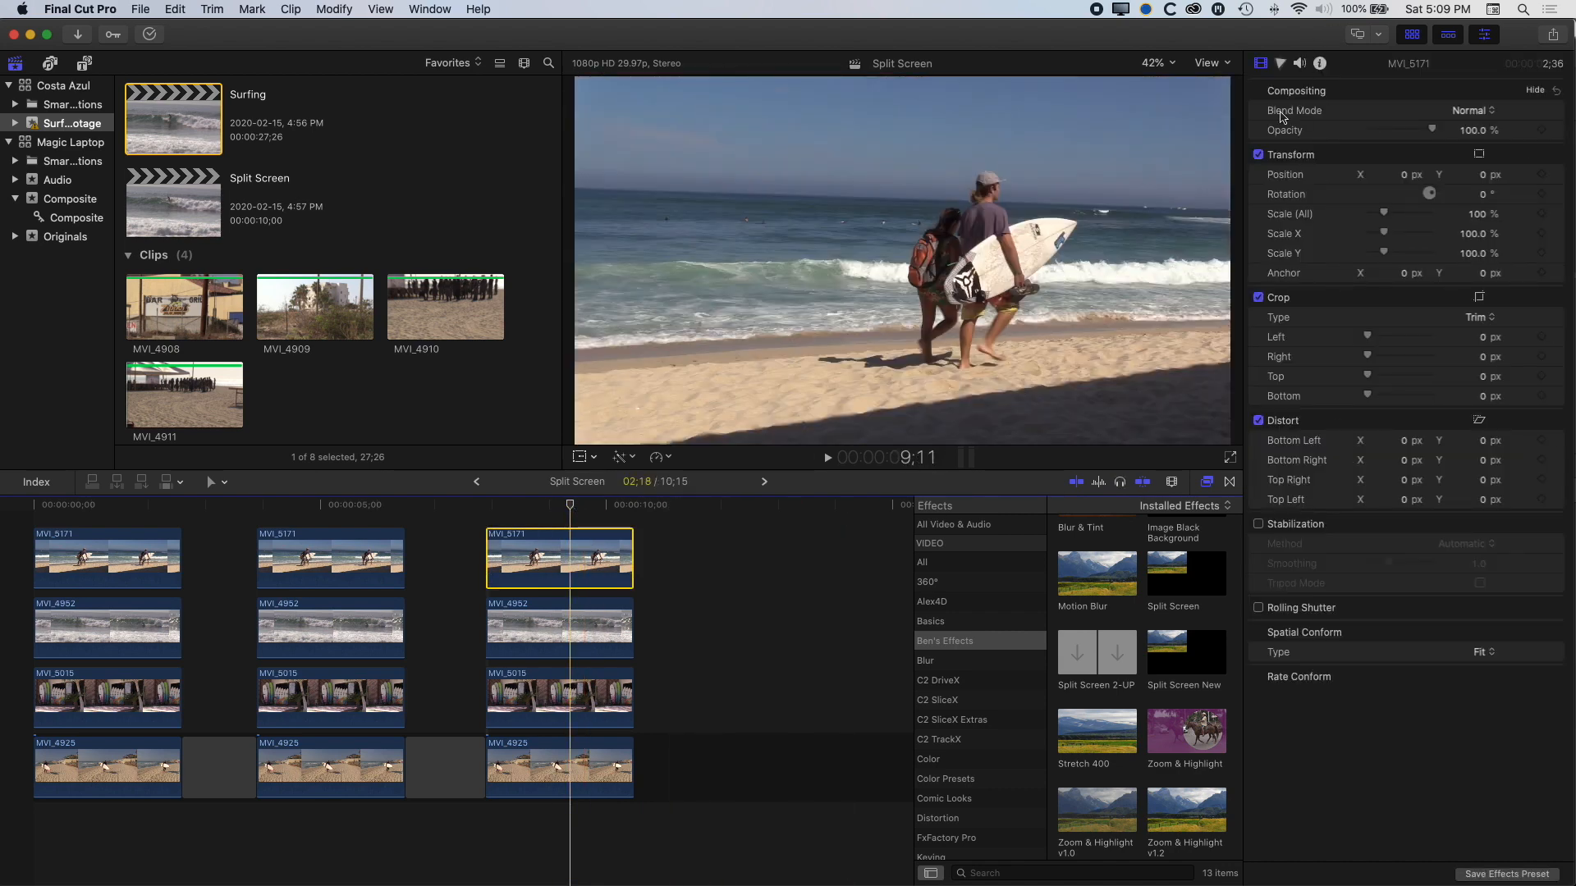
left_click(1172, 662)
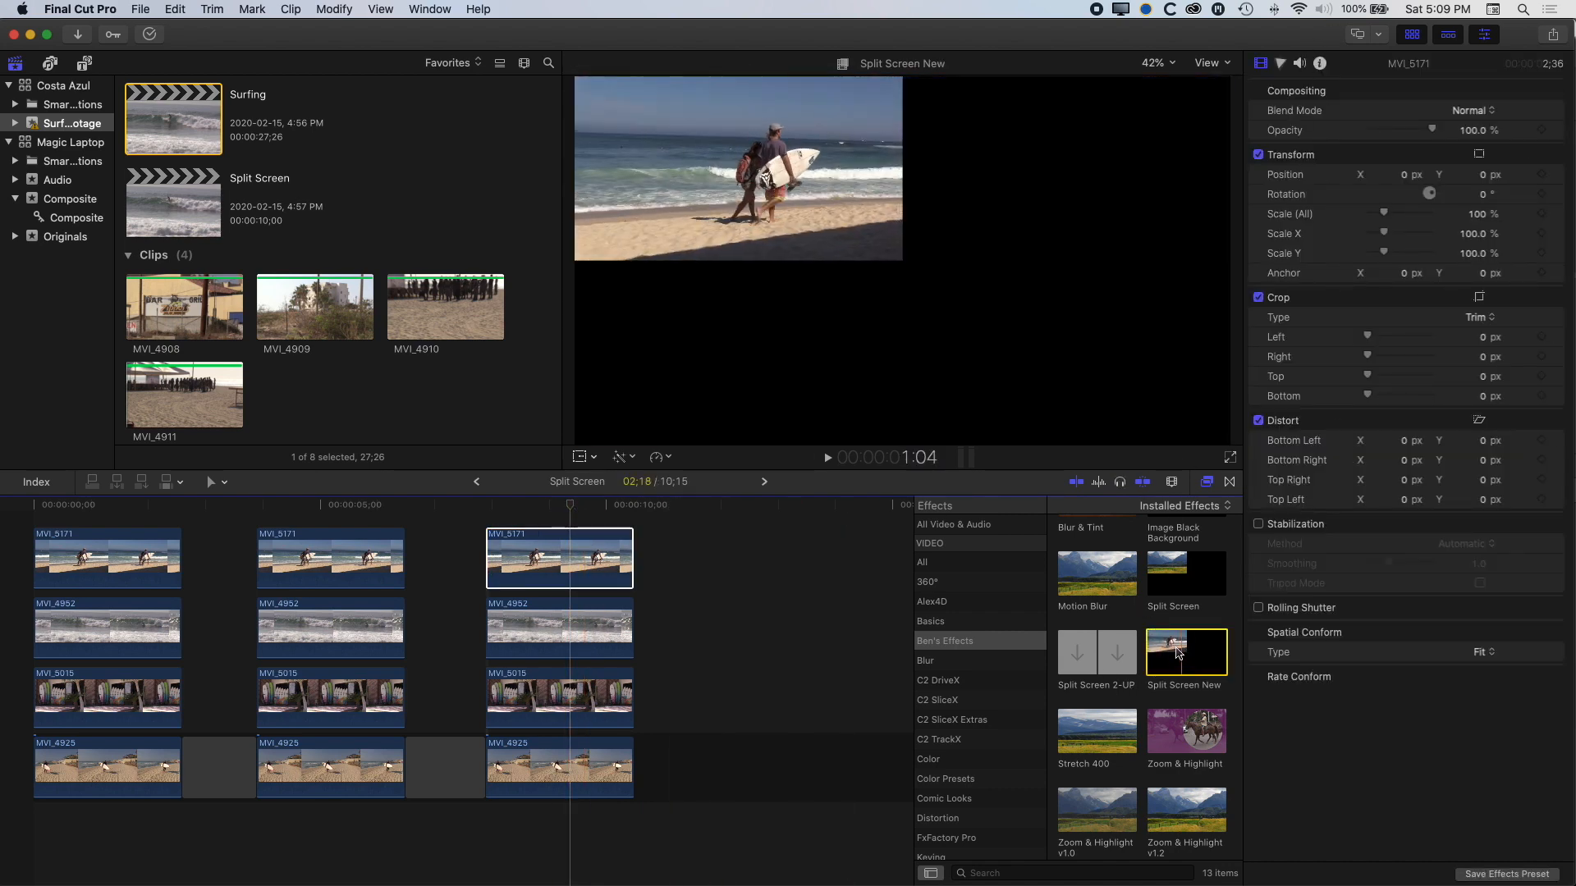
left_click_drag(1178, 656, 588, 572)
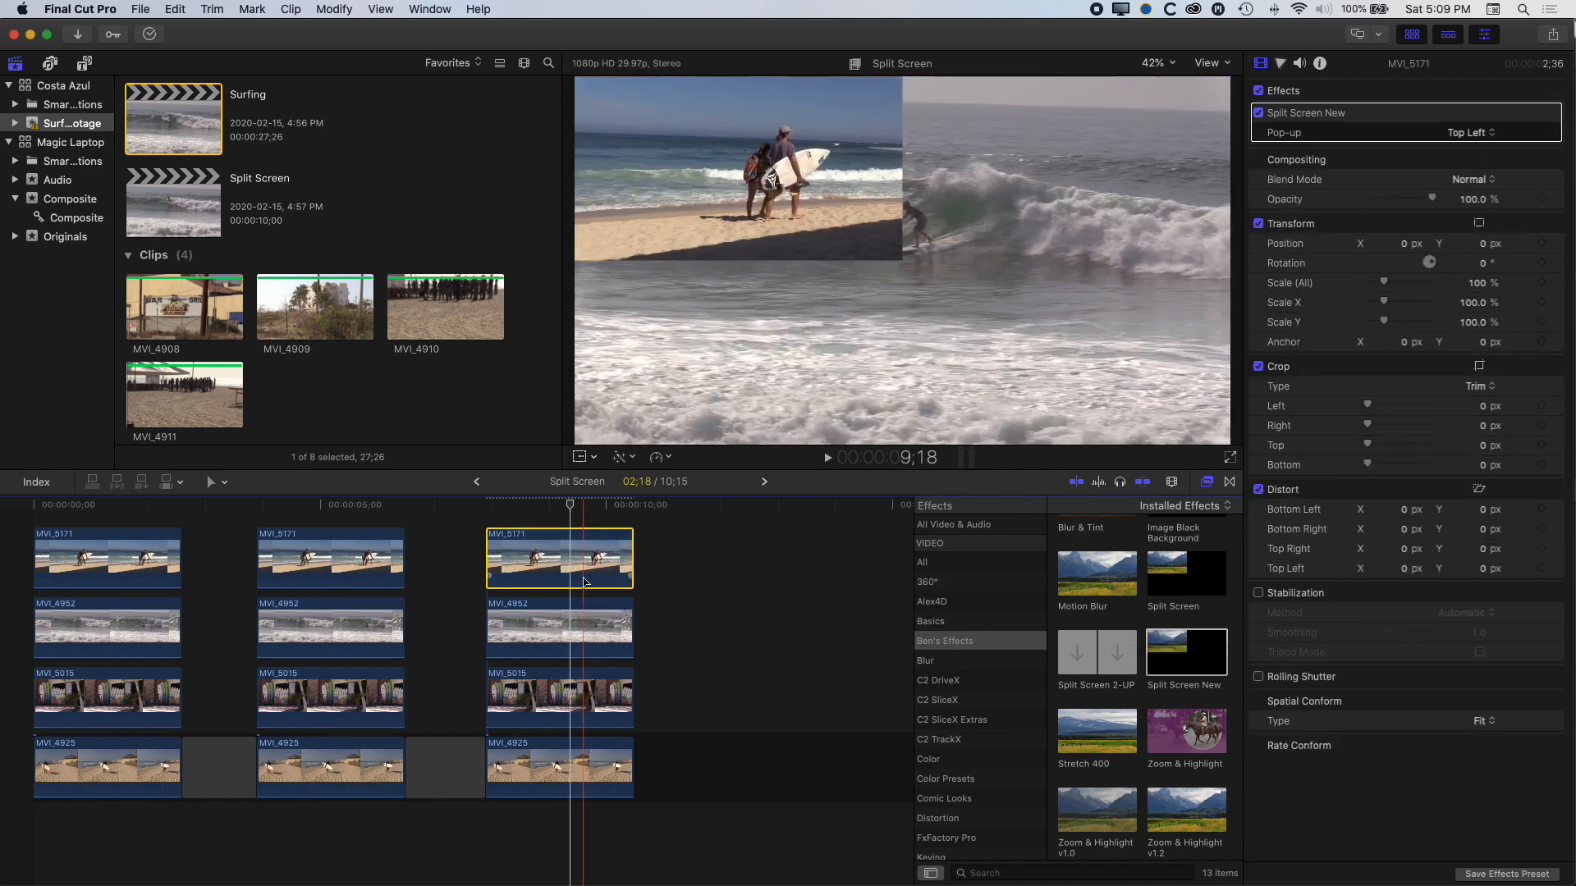
Apply Split Screen New to the third stack's MVI_4952 clip and set its pop-up to Top Right
left_click(571, 631)
left_click_drag(1186, 656, 581, 637)
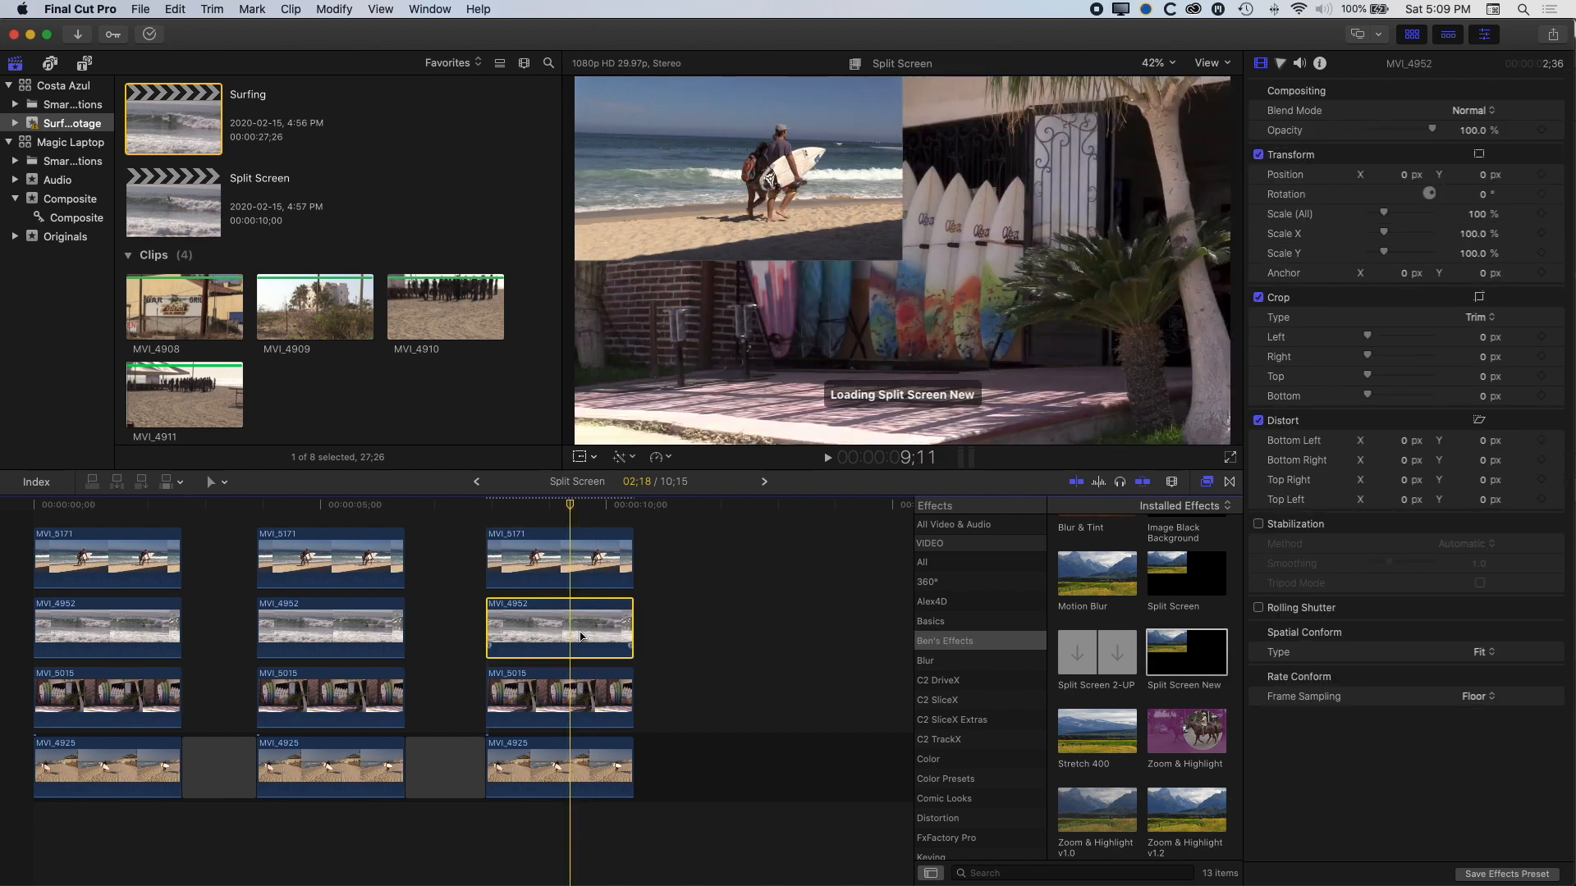
left_click(1469, 132)
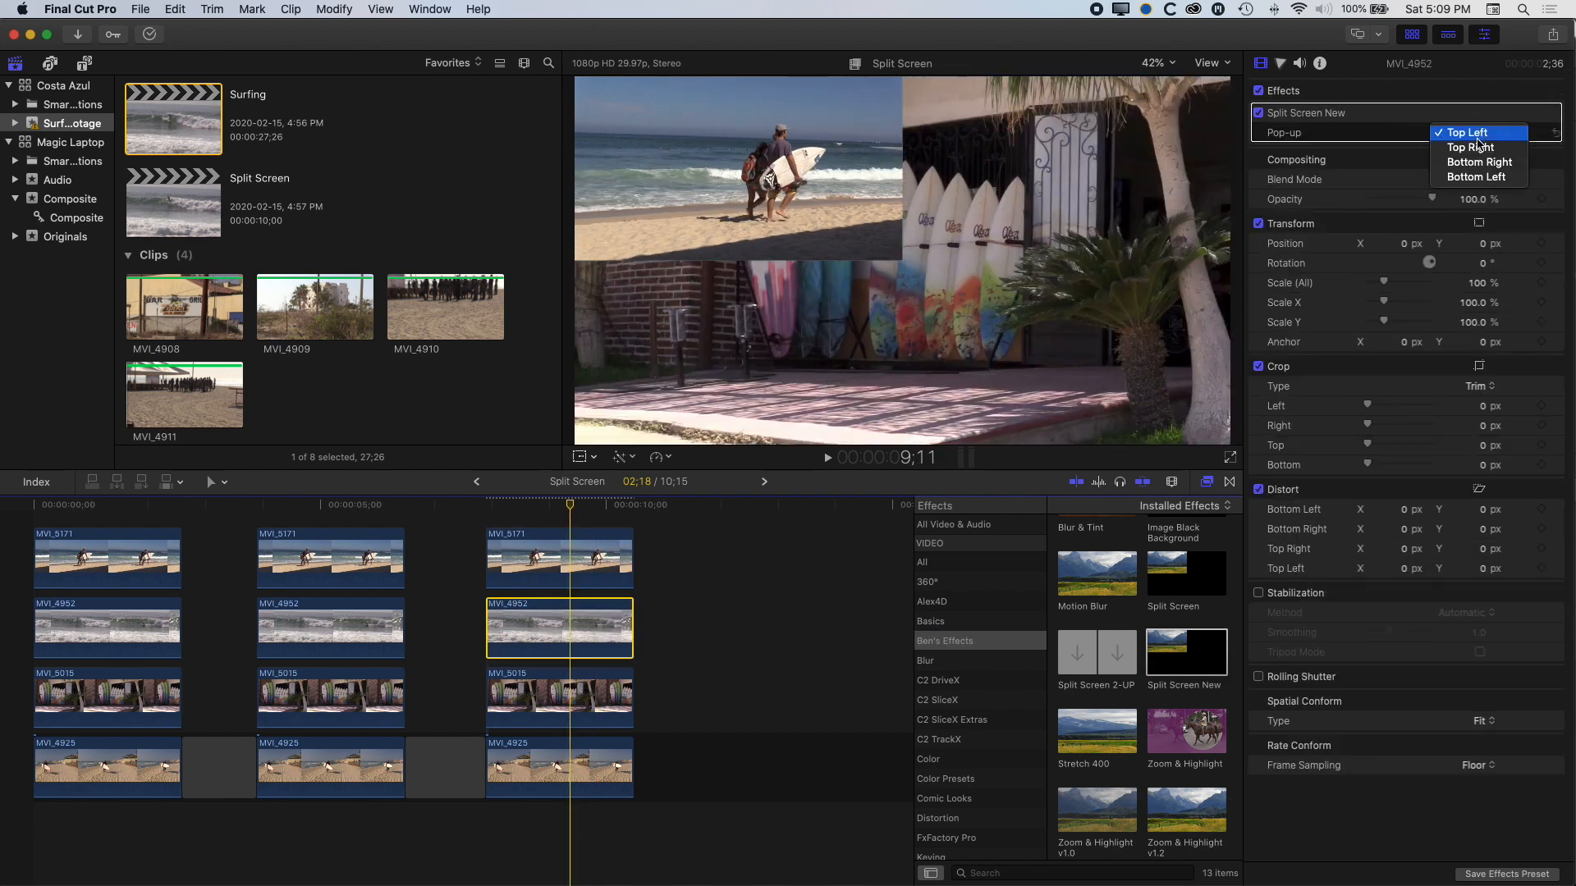
left_click(1480, 149)
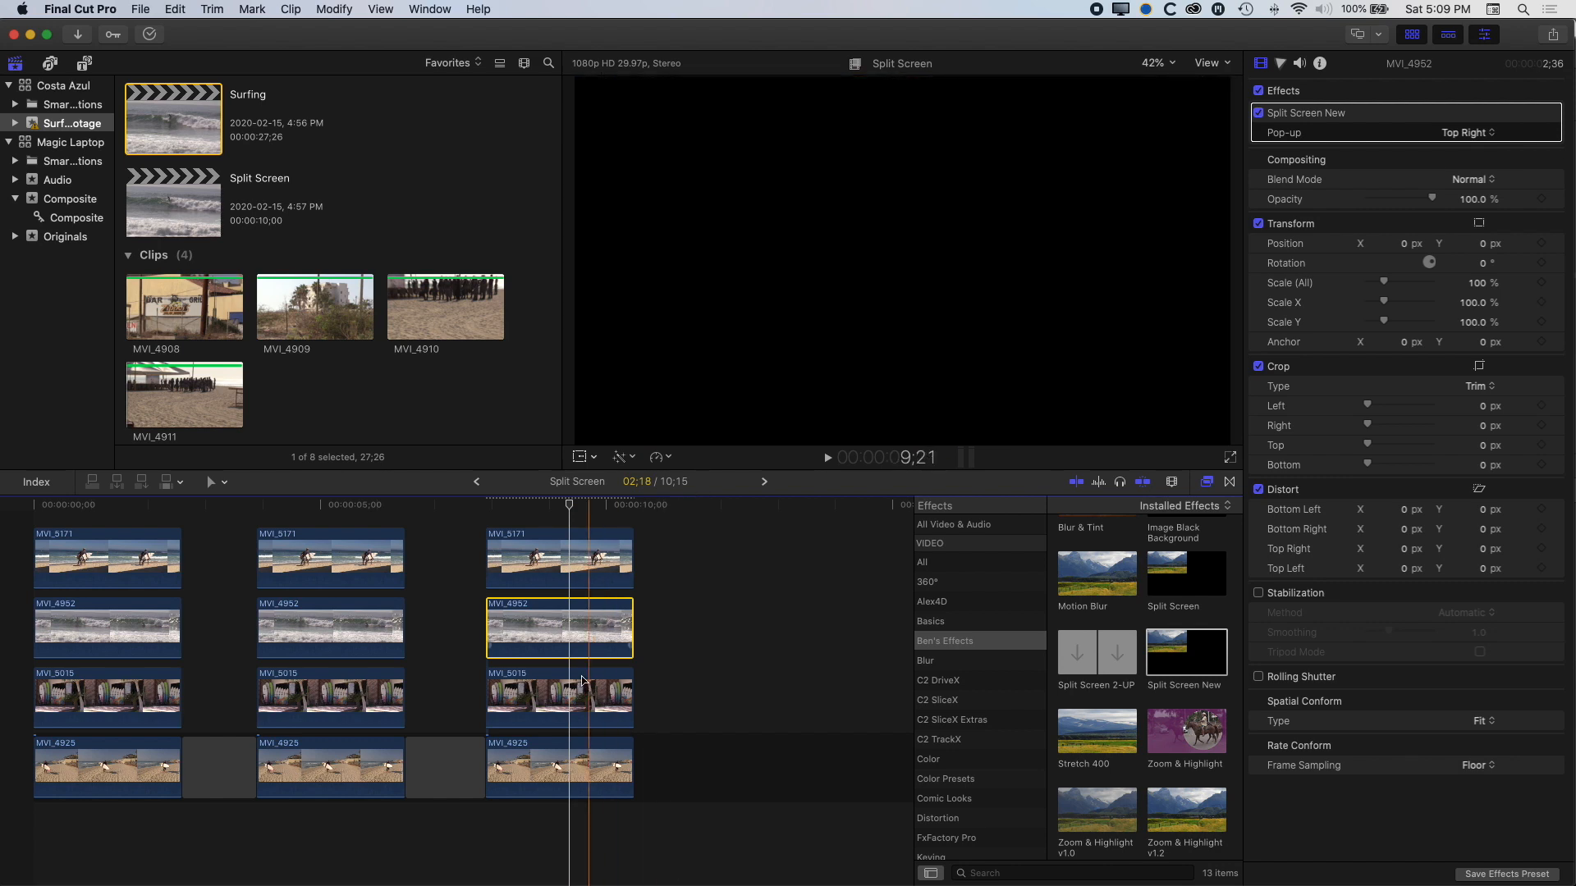
Apply Split Screen New to the third stack's MVI_5015 clip and set its pop-up to Bottom Right
left_click(566, 698)
left_click_drag(1186, 656, 543, 696)
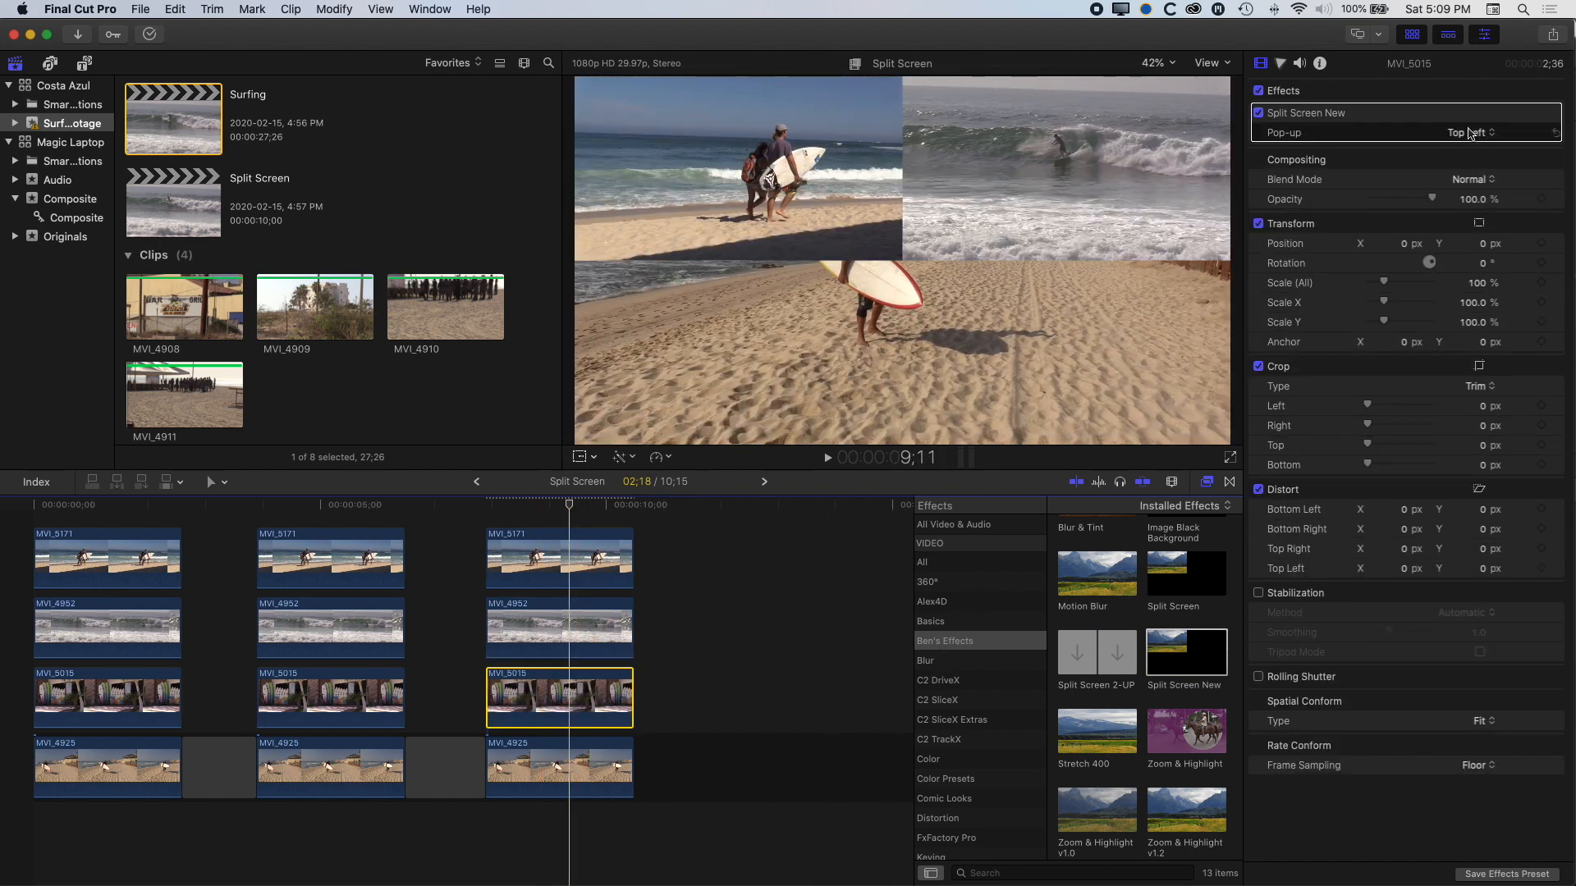
left_click(1469, 132)
left_click(1469, 163)
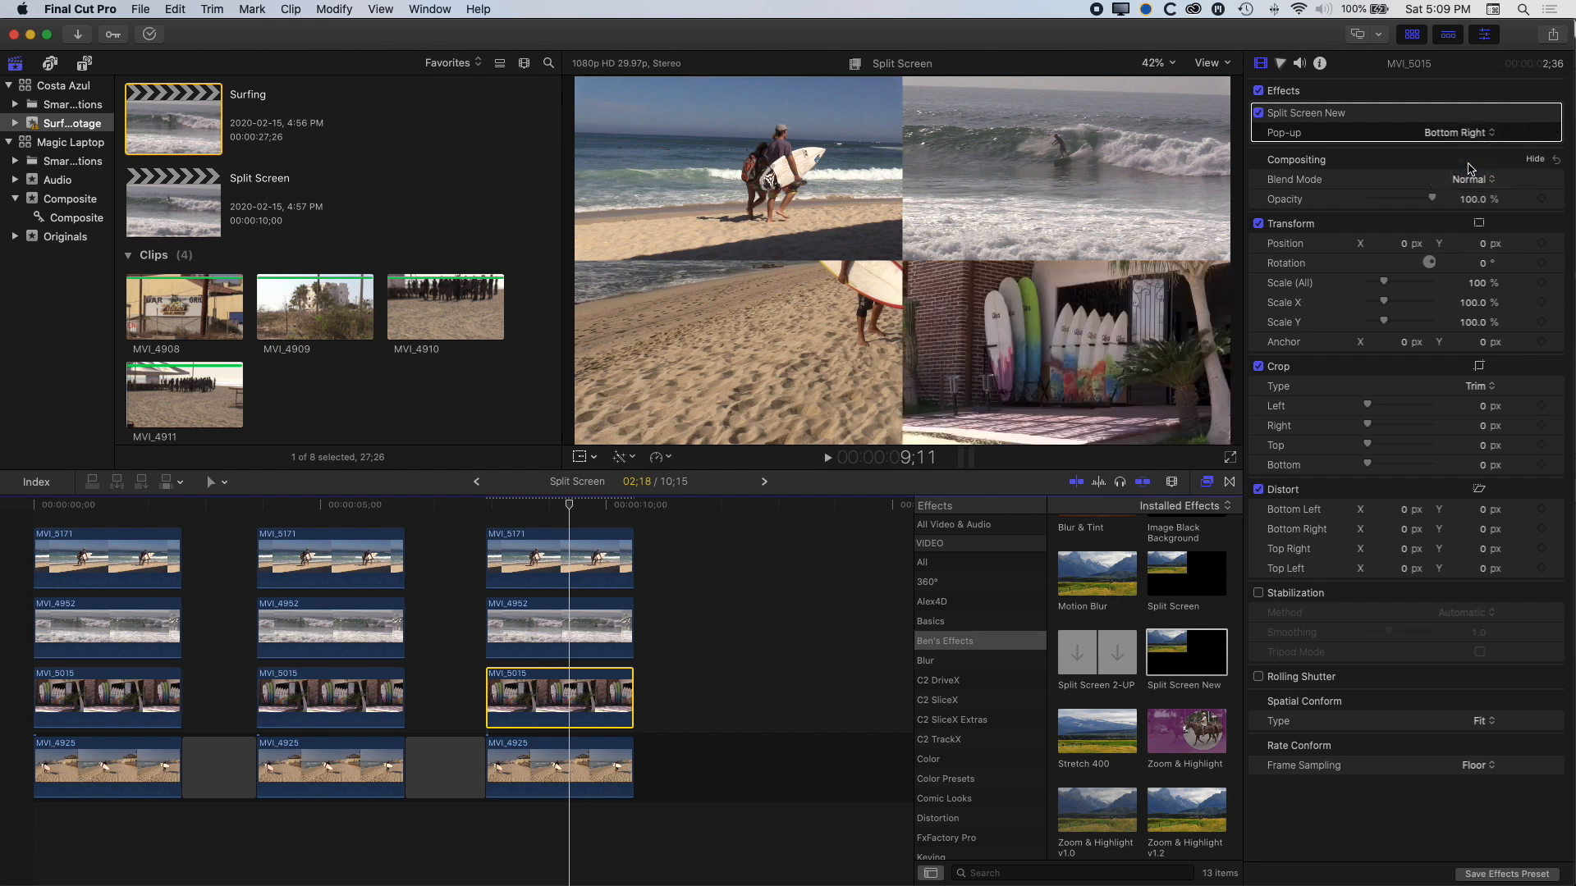
Apply Split Screen New to the third stack's MVI_4925 clip and set its pop-up to Bottom Left
left_click(573, 753)
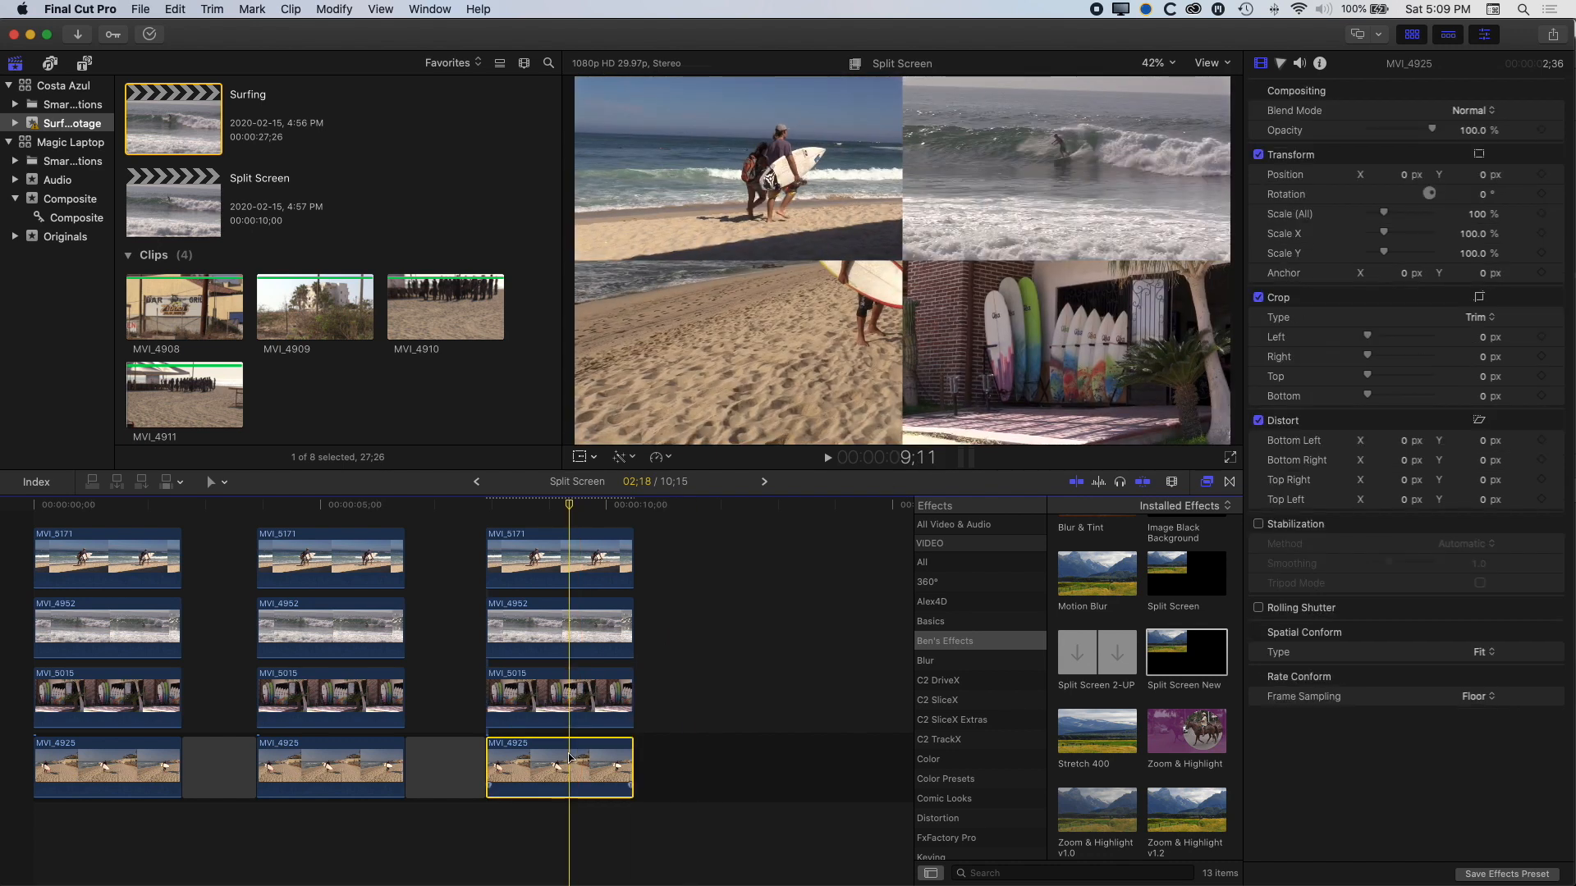
left_click_drag(1218, 609, 526, 769)
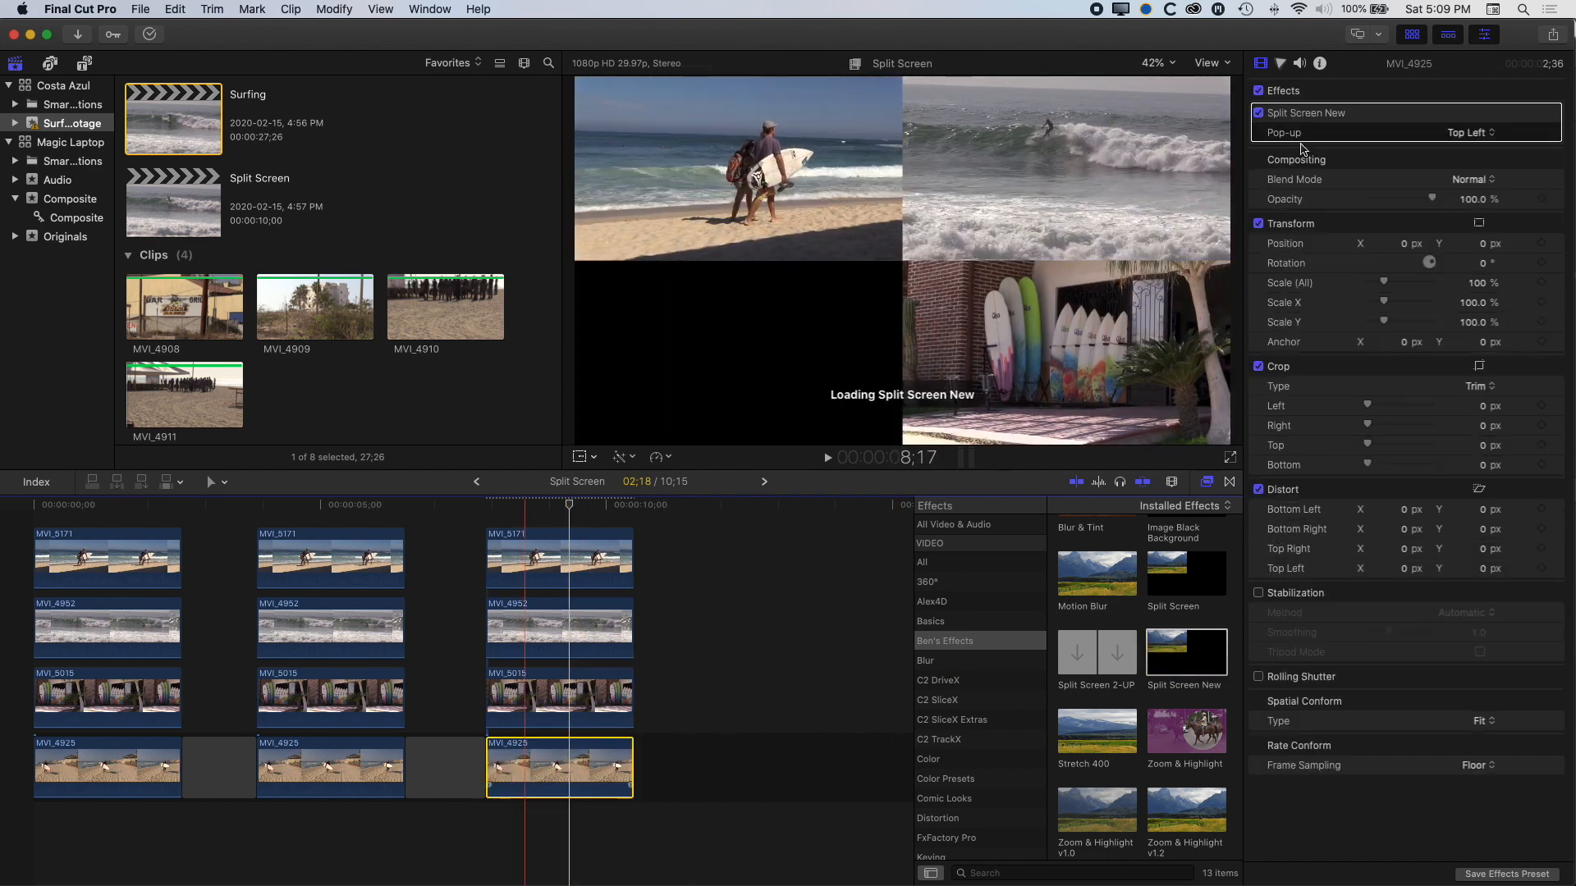
left_click(1468, 132)
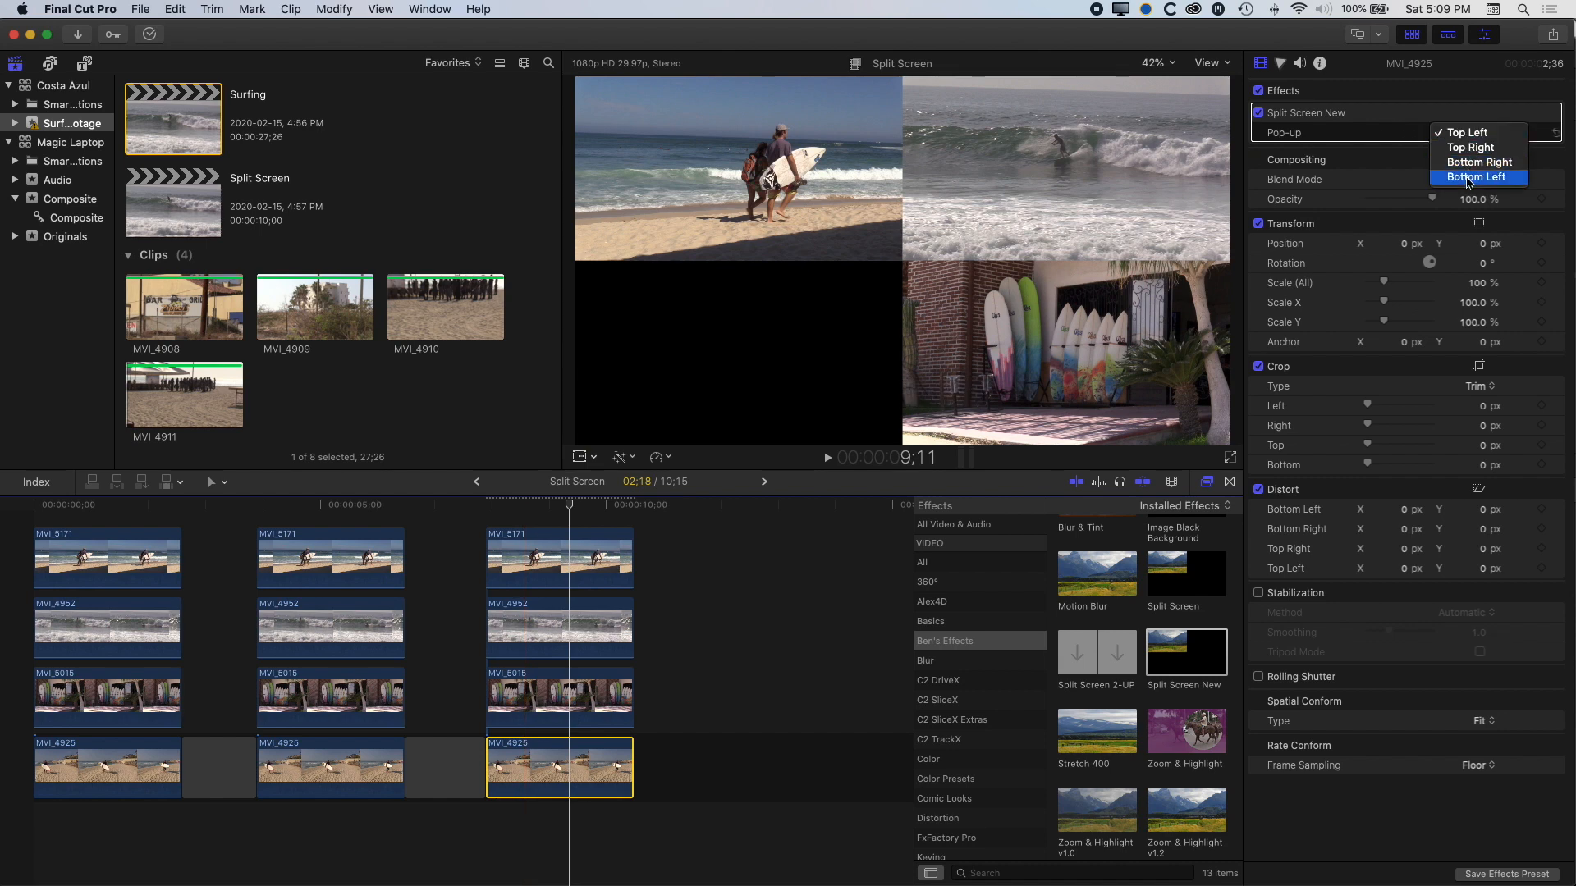
left_click(1476, 177)
mouse_move(570, 508)
left_mouse_down()
mouse_move(507, 510)
mouse_move(558, 510)
left_mouse_up()
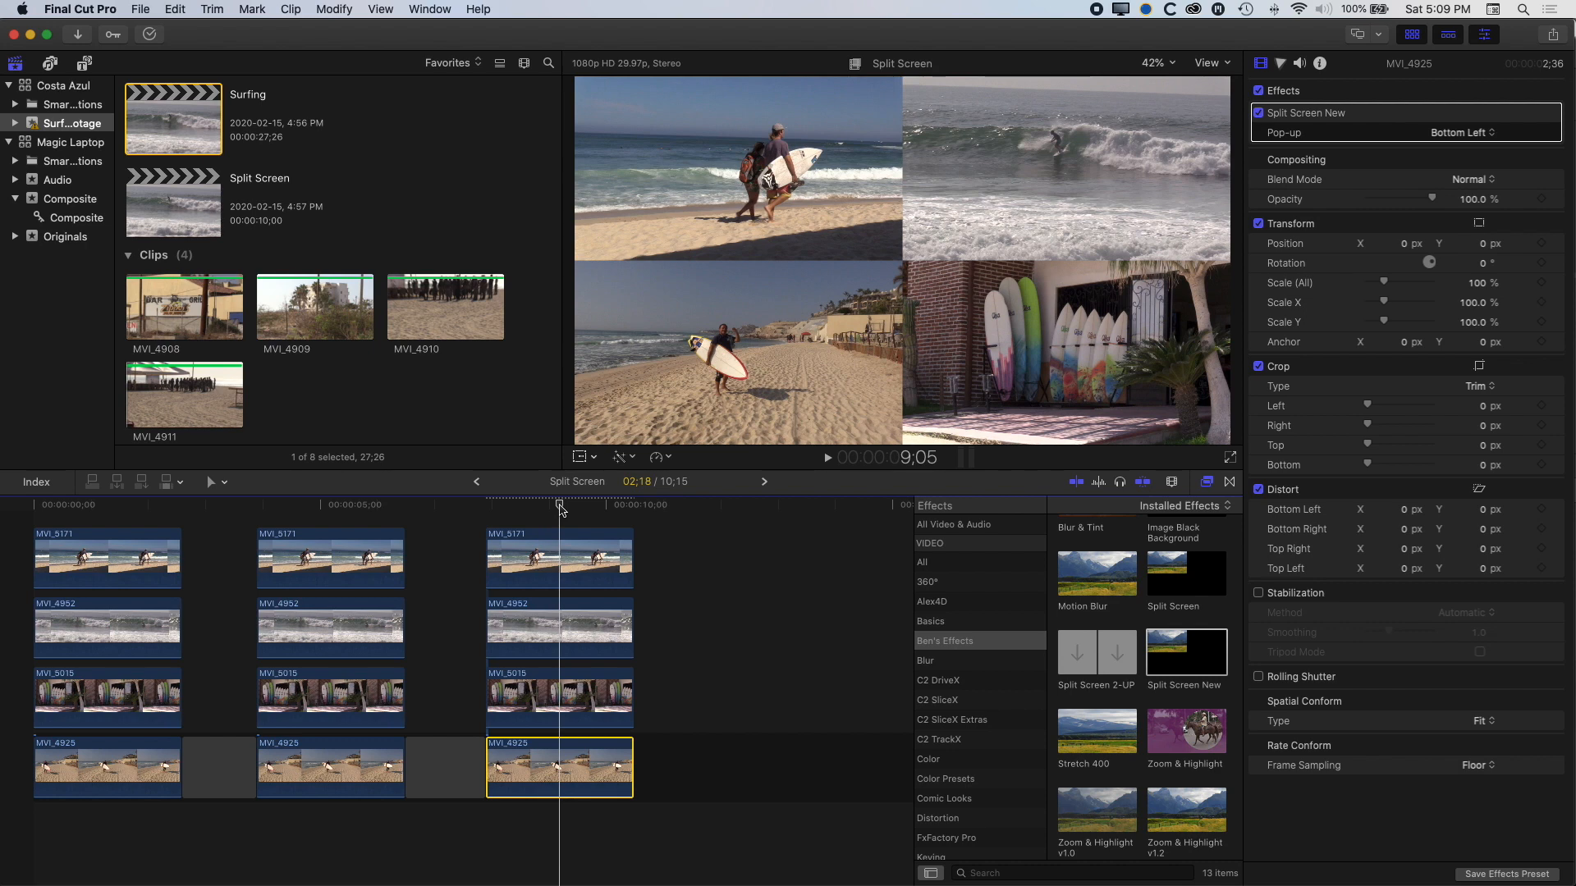
Try the Slide transition from the Movements category at the start edge of the third stack's MVI_5171 clip, and undo it
left_click(491, 548)
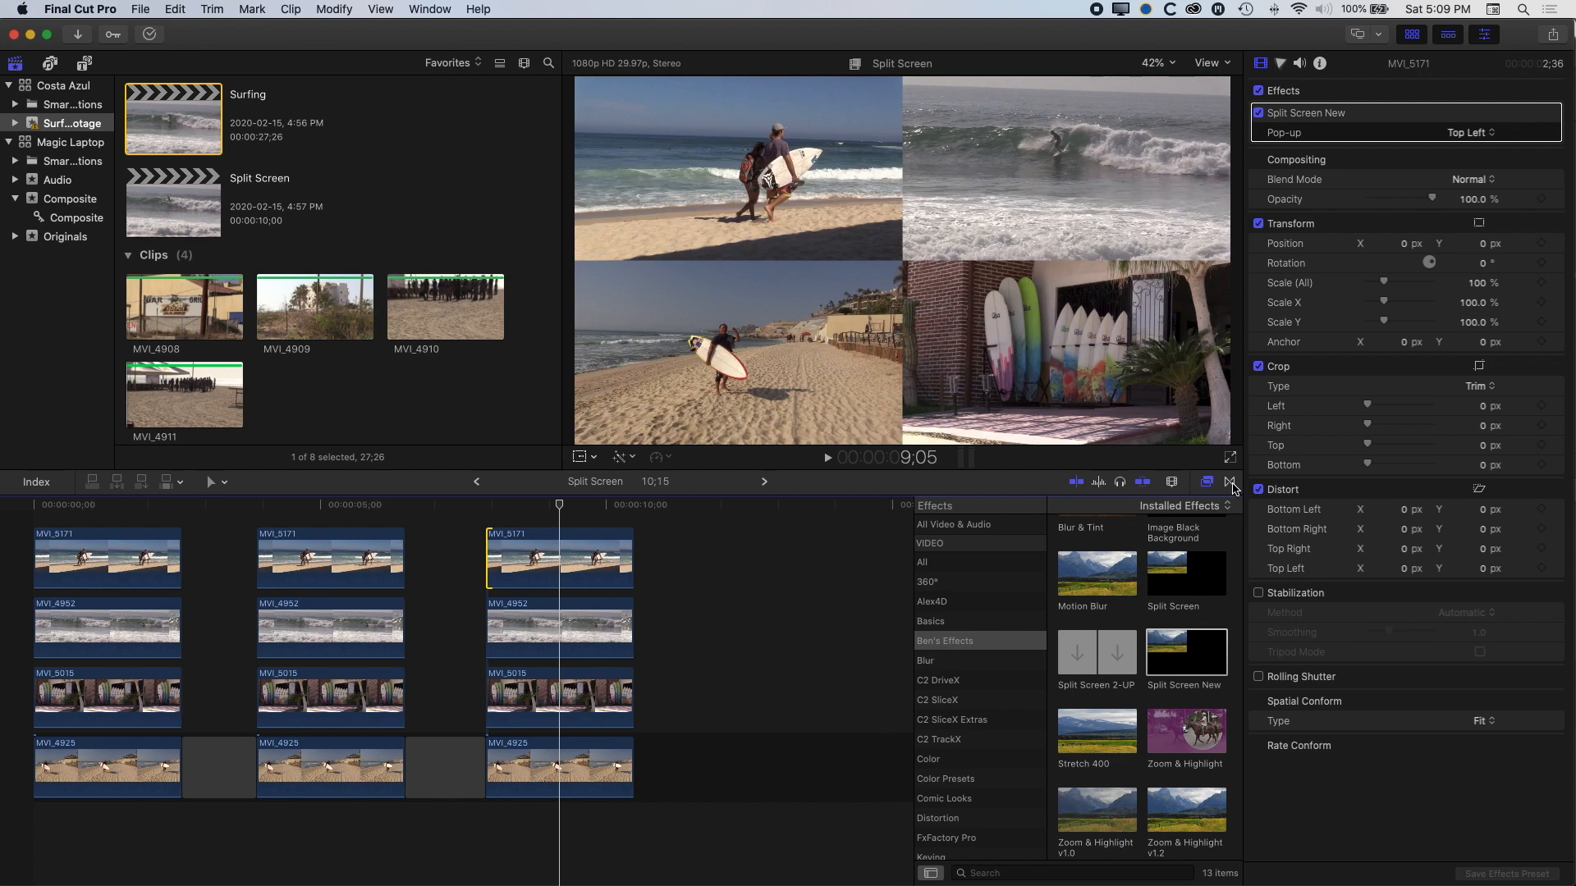
left_click(1230, 484)
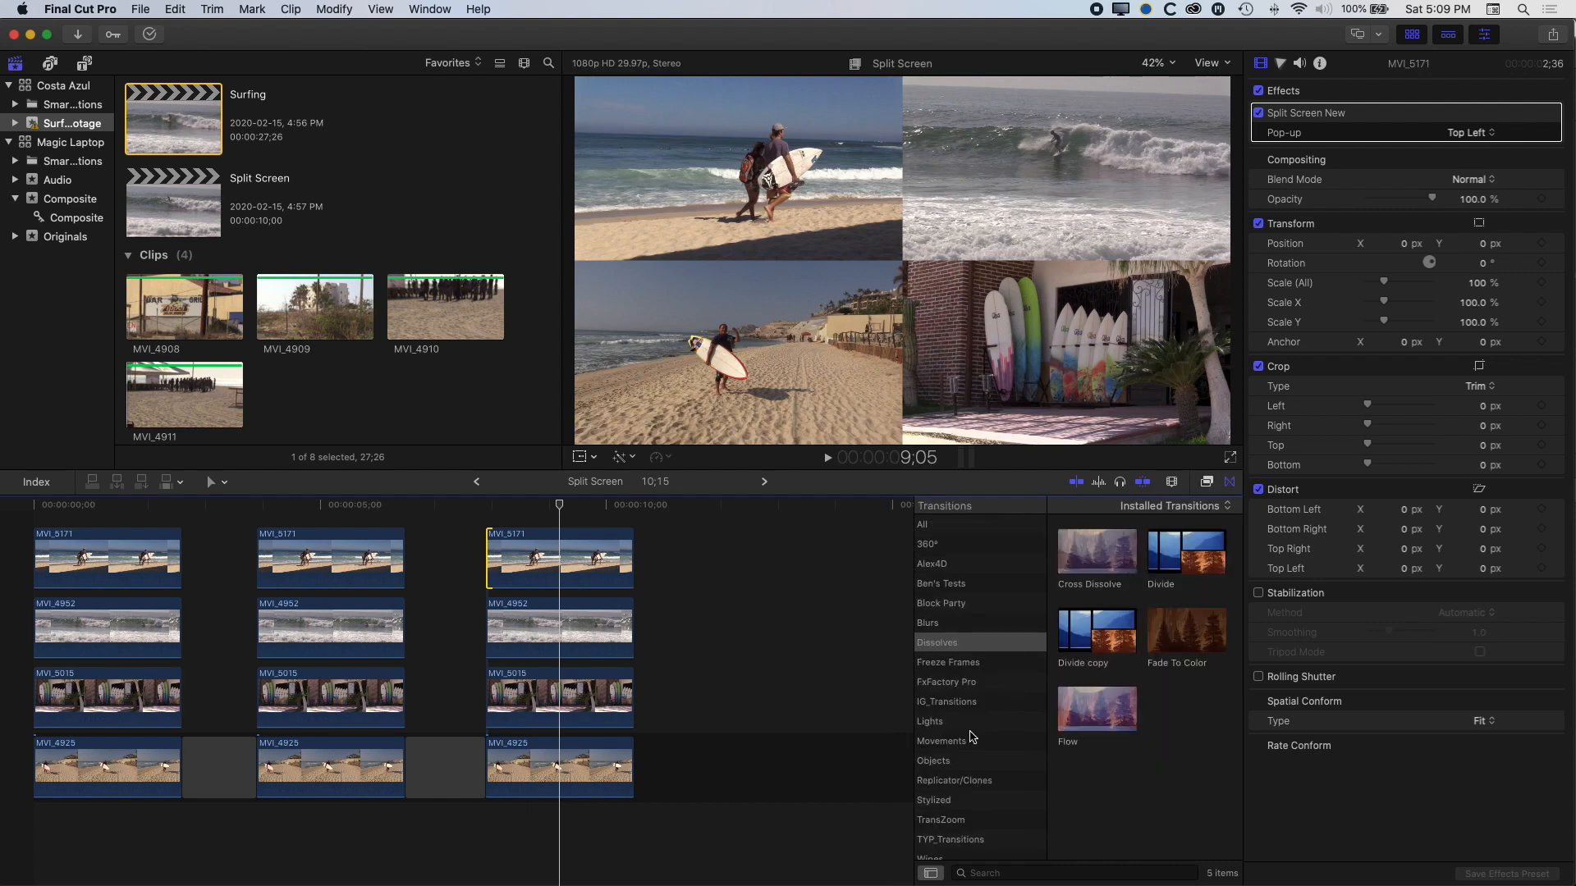
left_click(970, 740)
scroll(1135, 724, "down", 10)
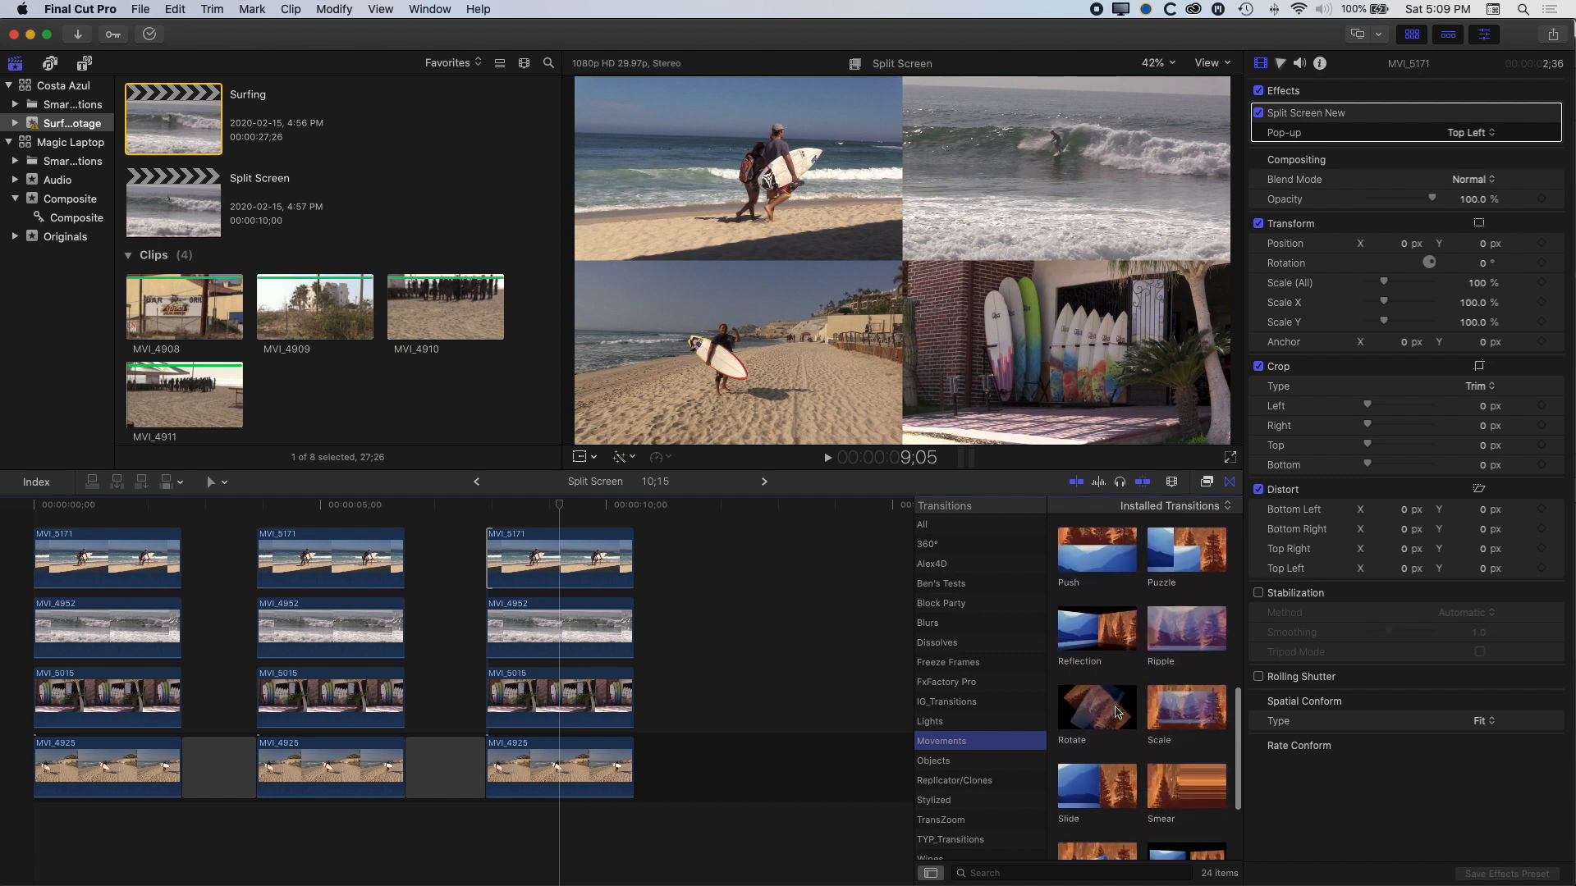
scroll(1115, 713, "down", 3)
double_click(1109, 694)
key("super+z")
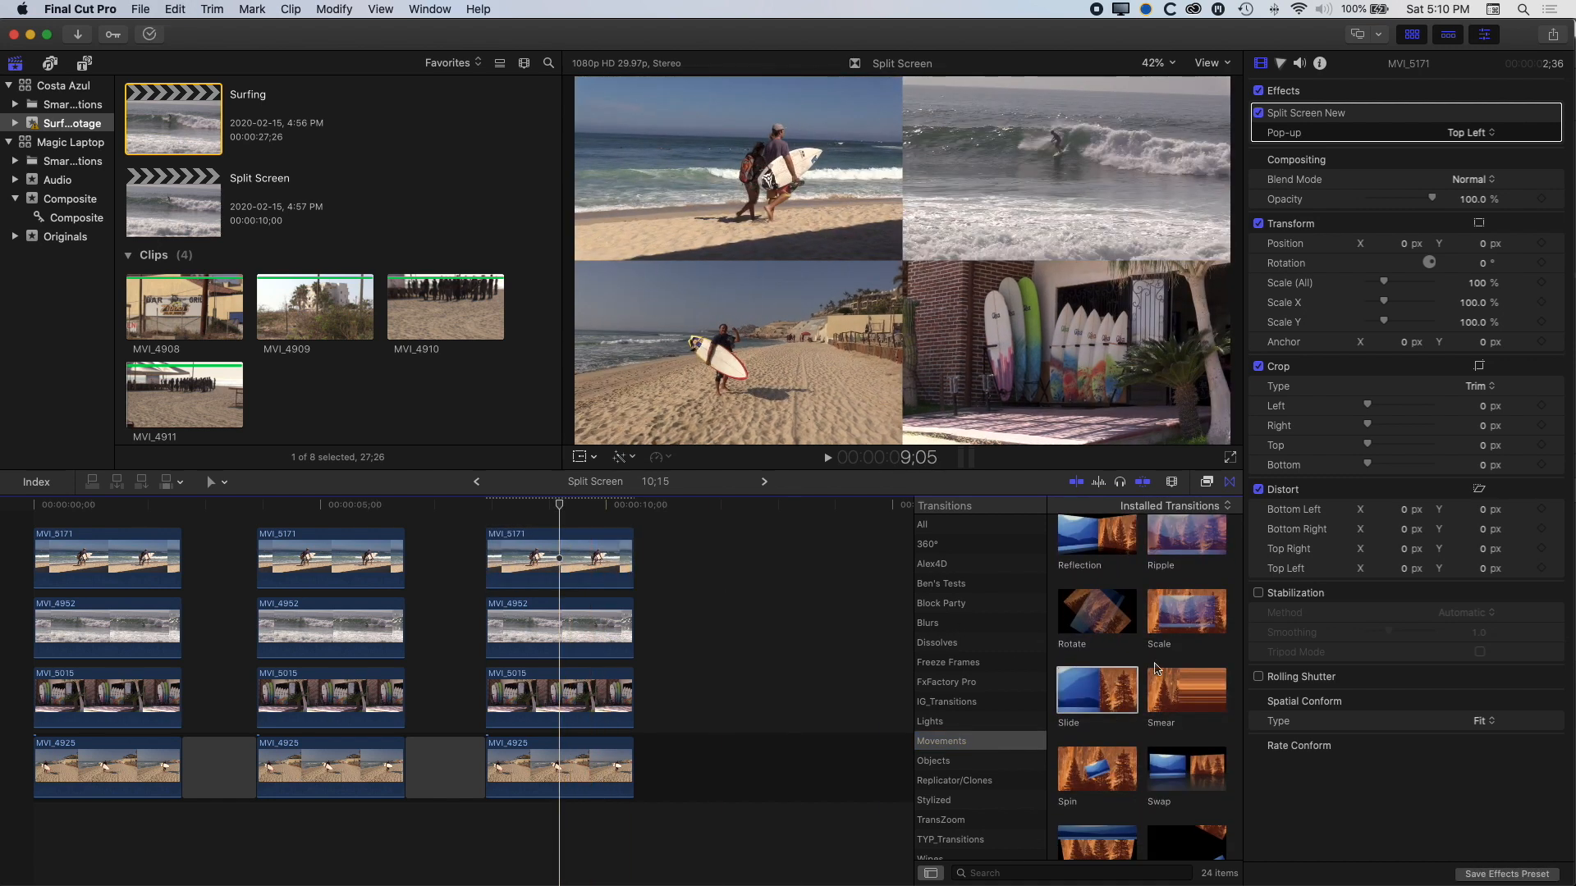
Apply the Slide transition to the third stack's MVI_5171 clip and remove the one at the clip's end
left_click_drag(1085, 696, 493, 565)
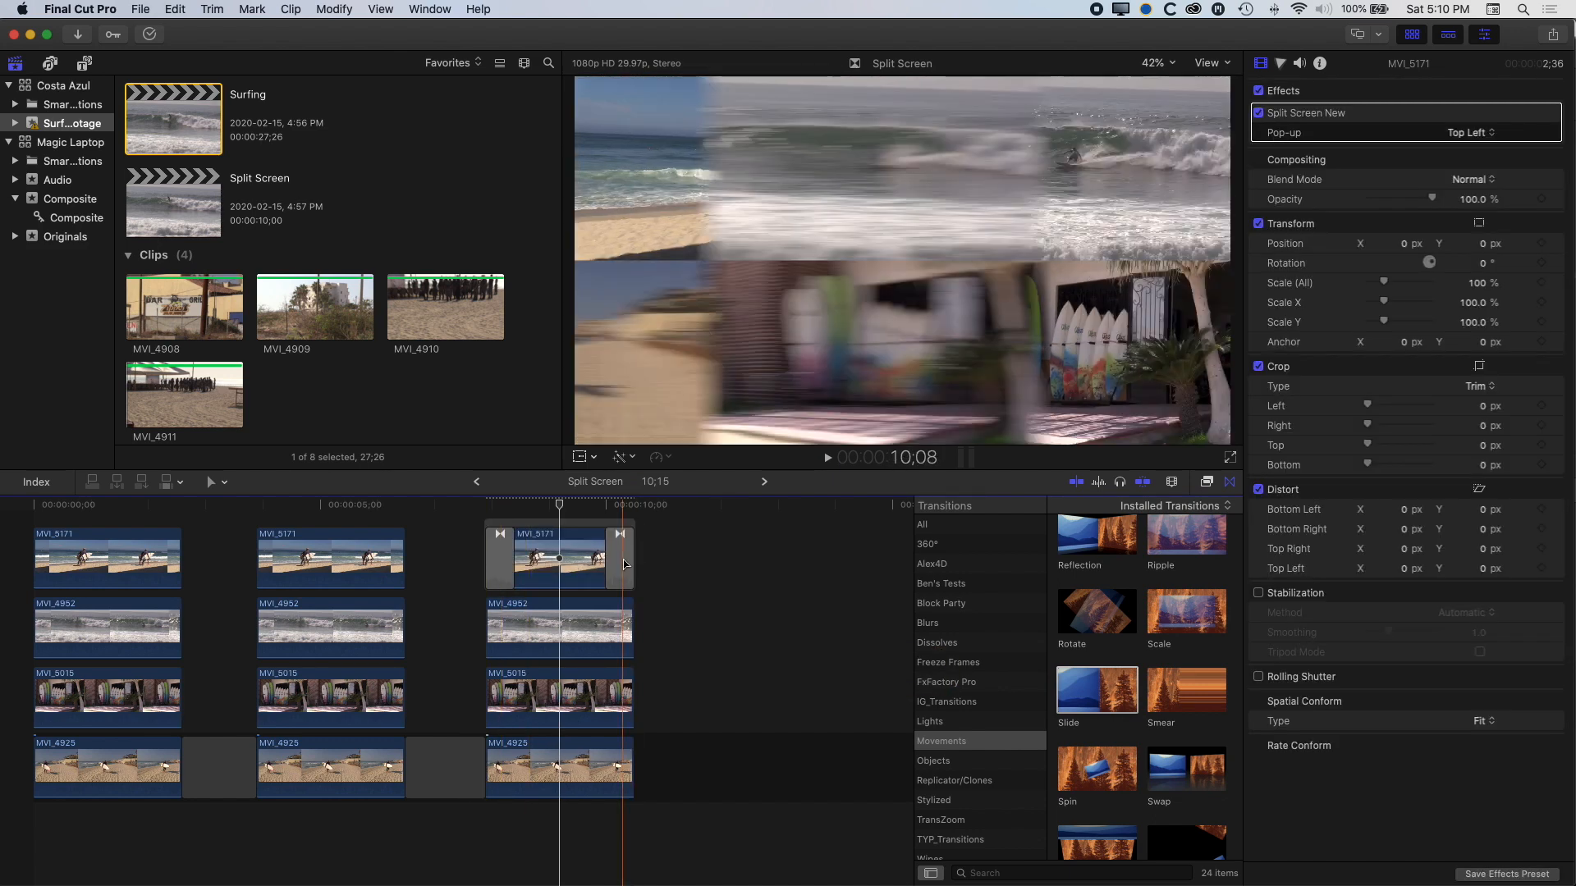
left_click(624, 564)
key("Delete")
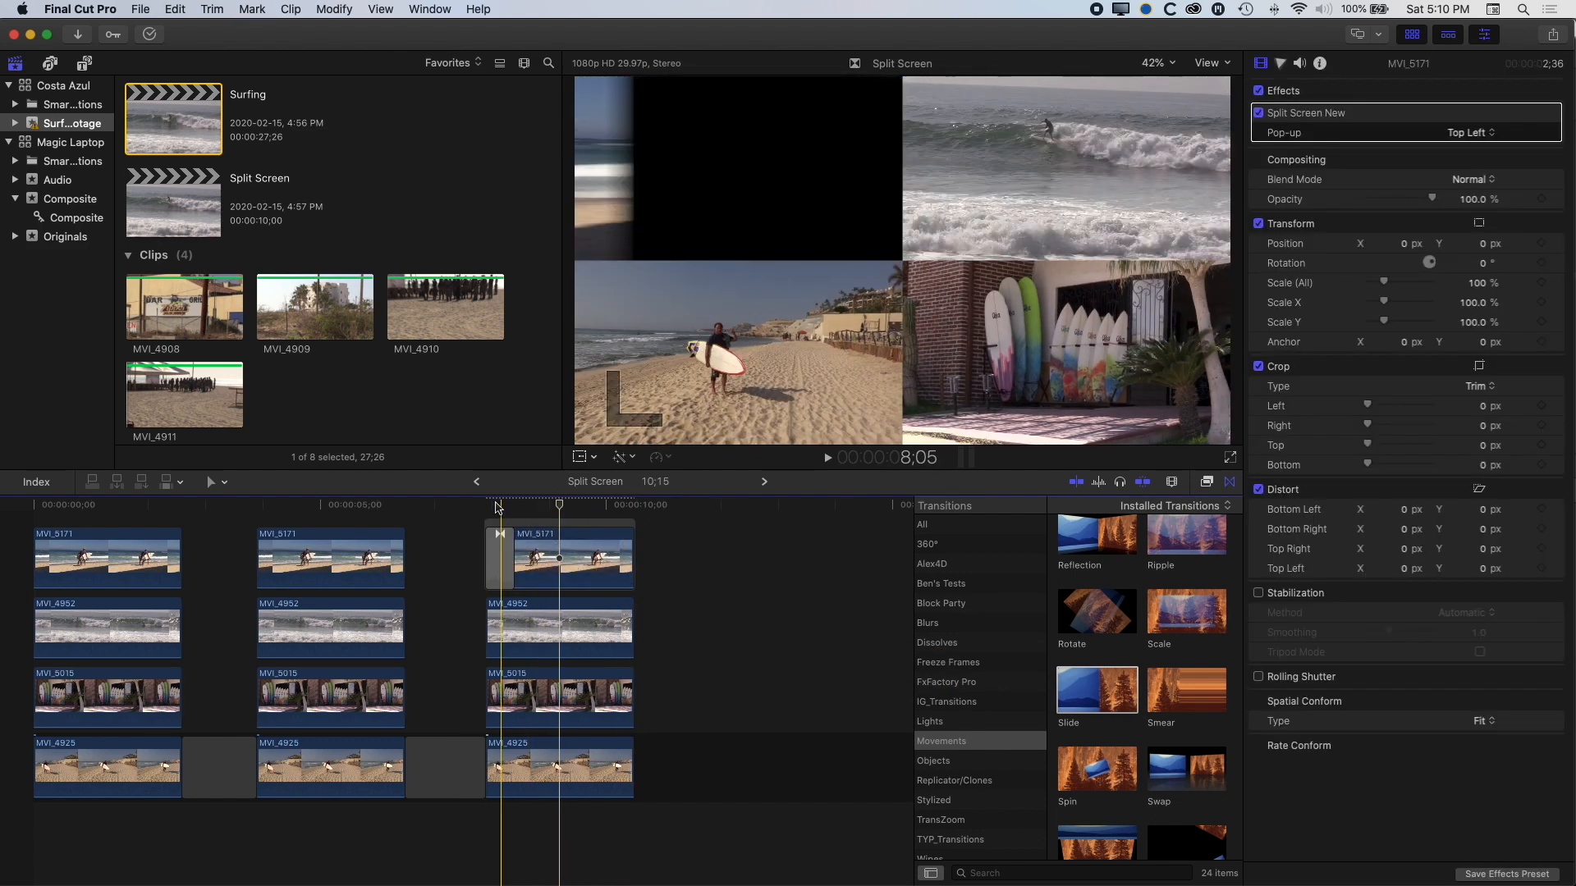
Lengthen the MVI_5171 clip's Slide transition to 1:01, preview it, and trim the clip's start to a later point
left_click(504, 543)
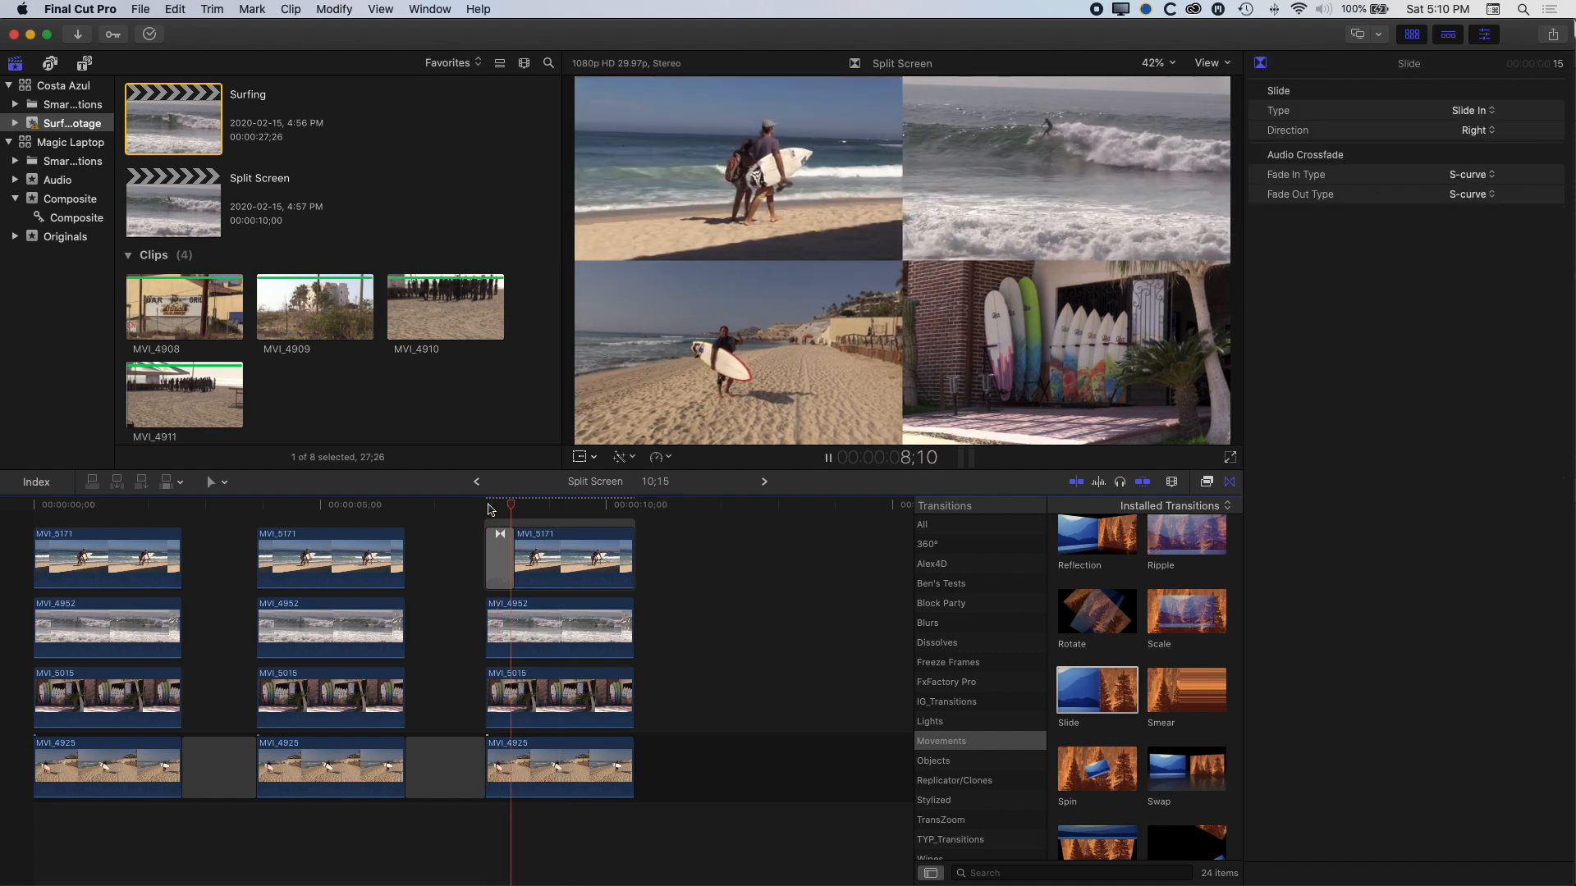
left_click_drag(510, 542, 541, 541)
left_click(482, 504)
key("space")
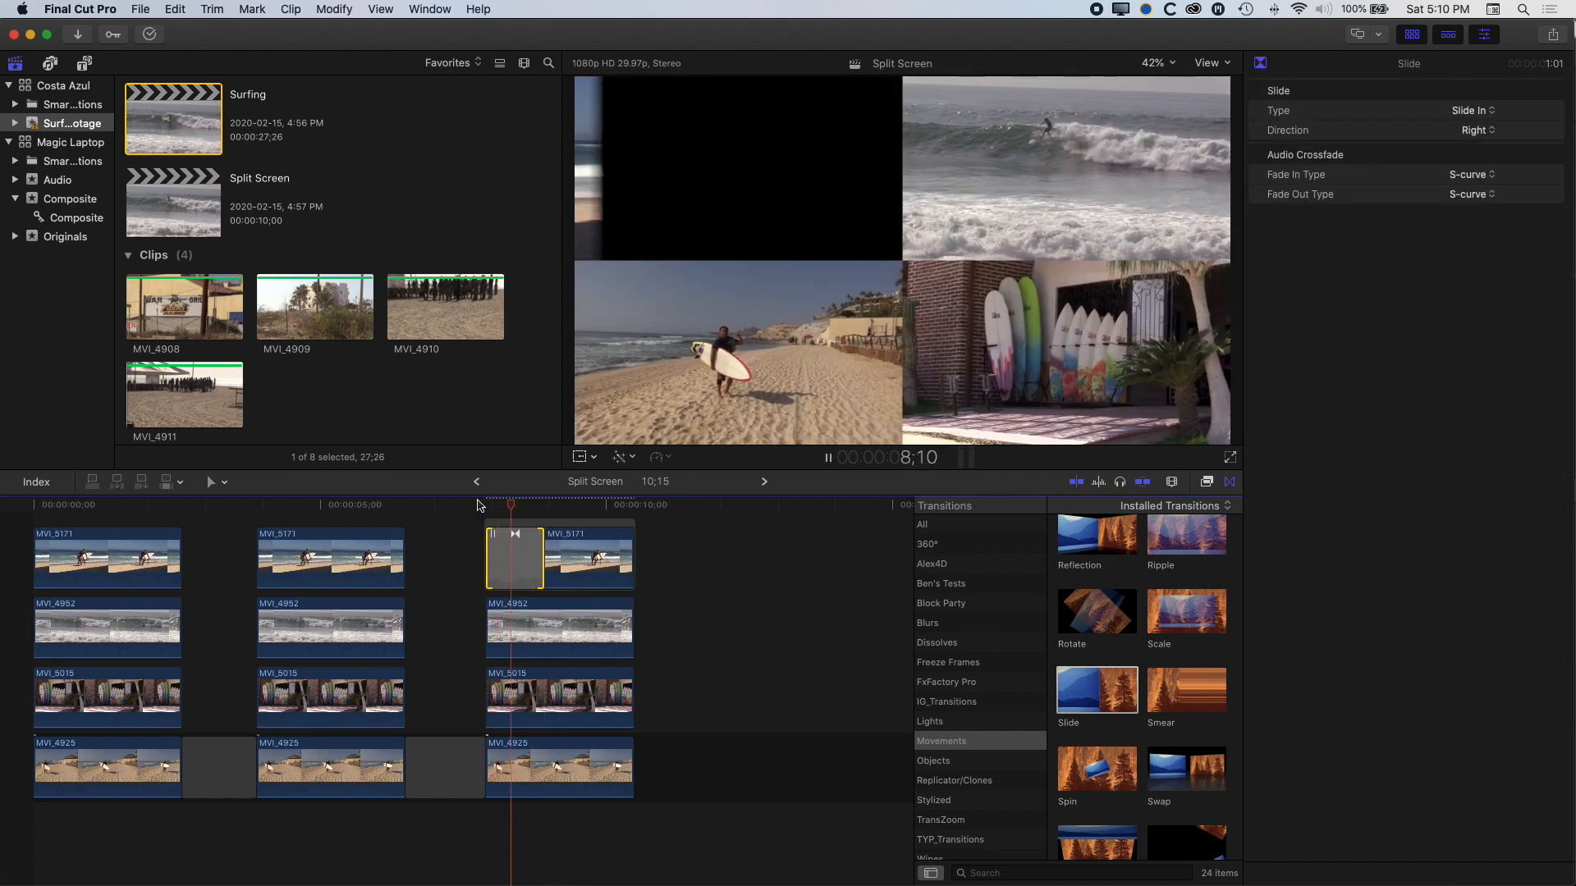
key("space")
left_click_drag(528, 506, 537, 539)
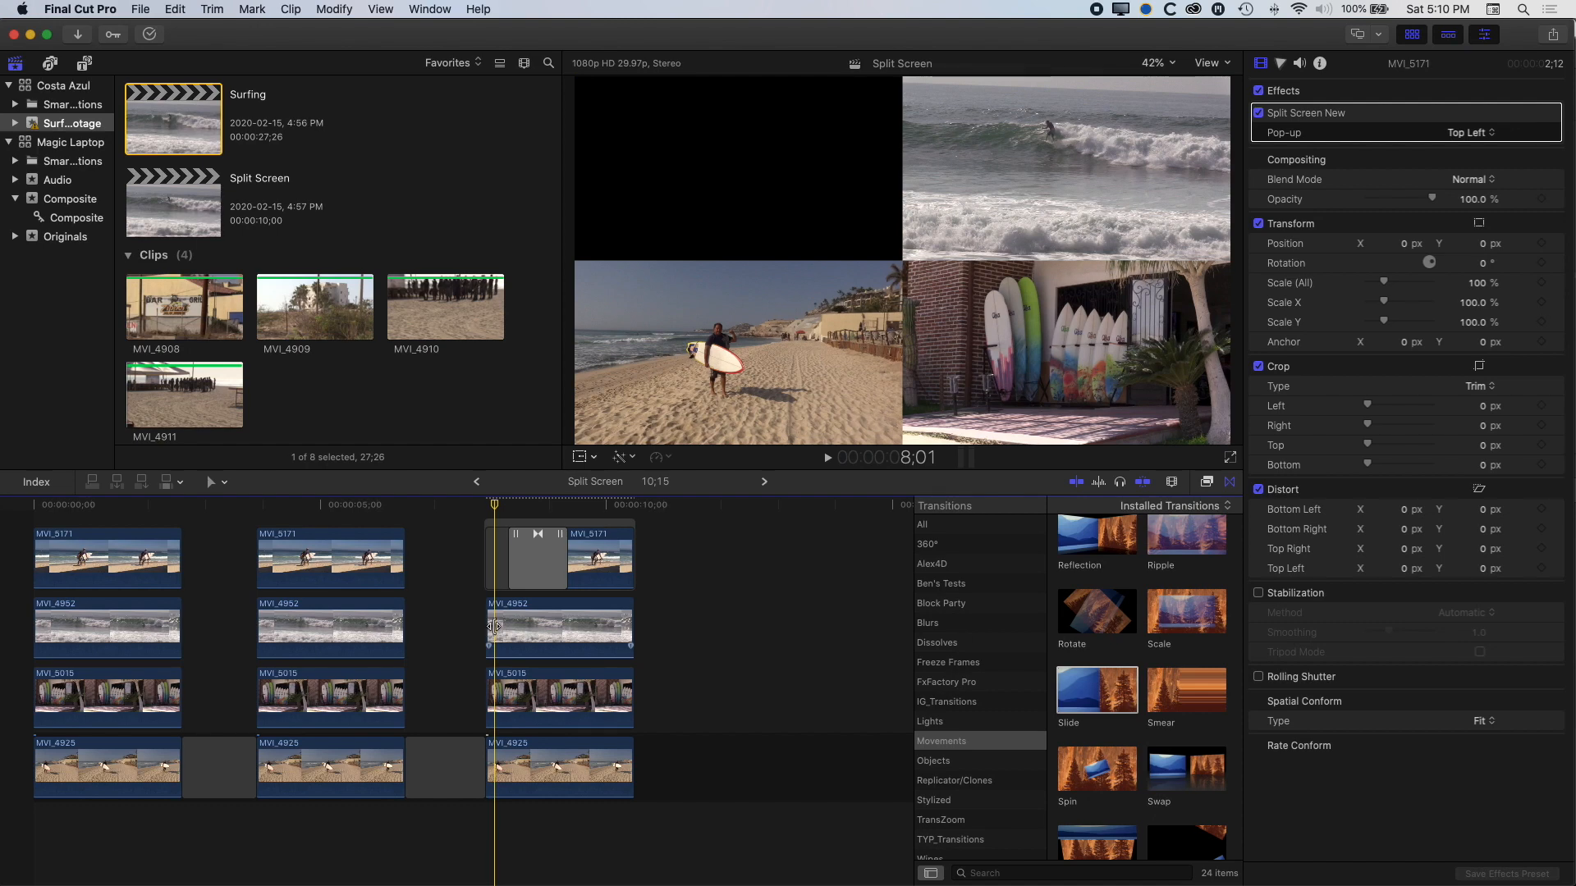
Apply the Slide transition to the third stack's MVI_4952 clip and delete the one at the clip's end
left_click_drag(487, 626, 513, 625)
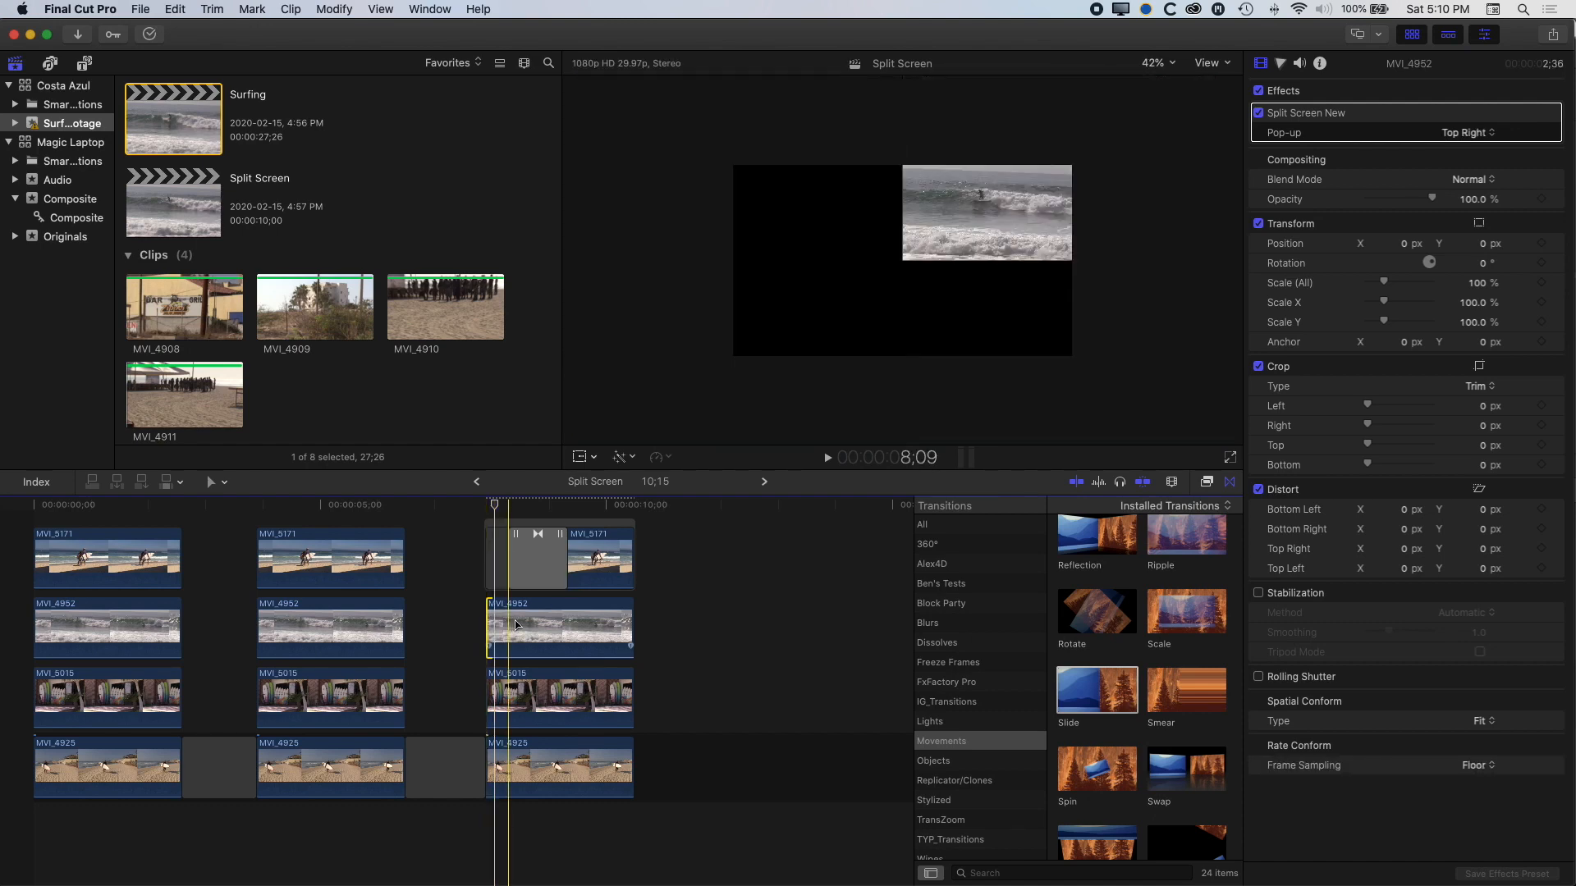
left_click(489, 625)
left_click_drag(1095, 713, 538, 614)
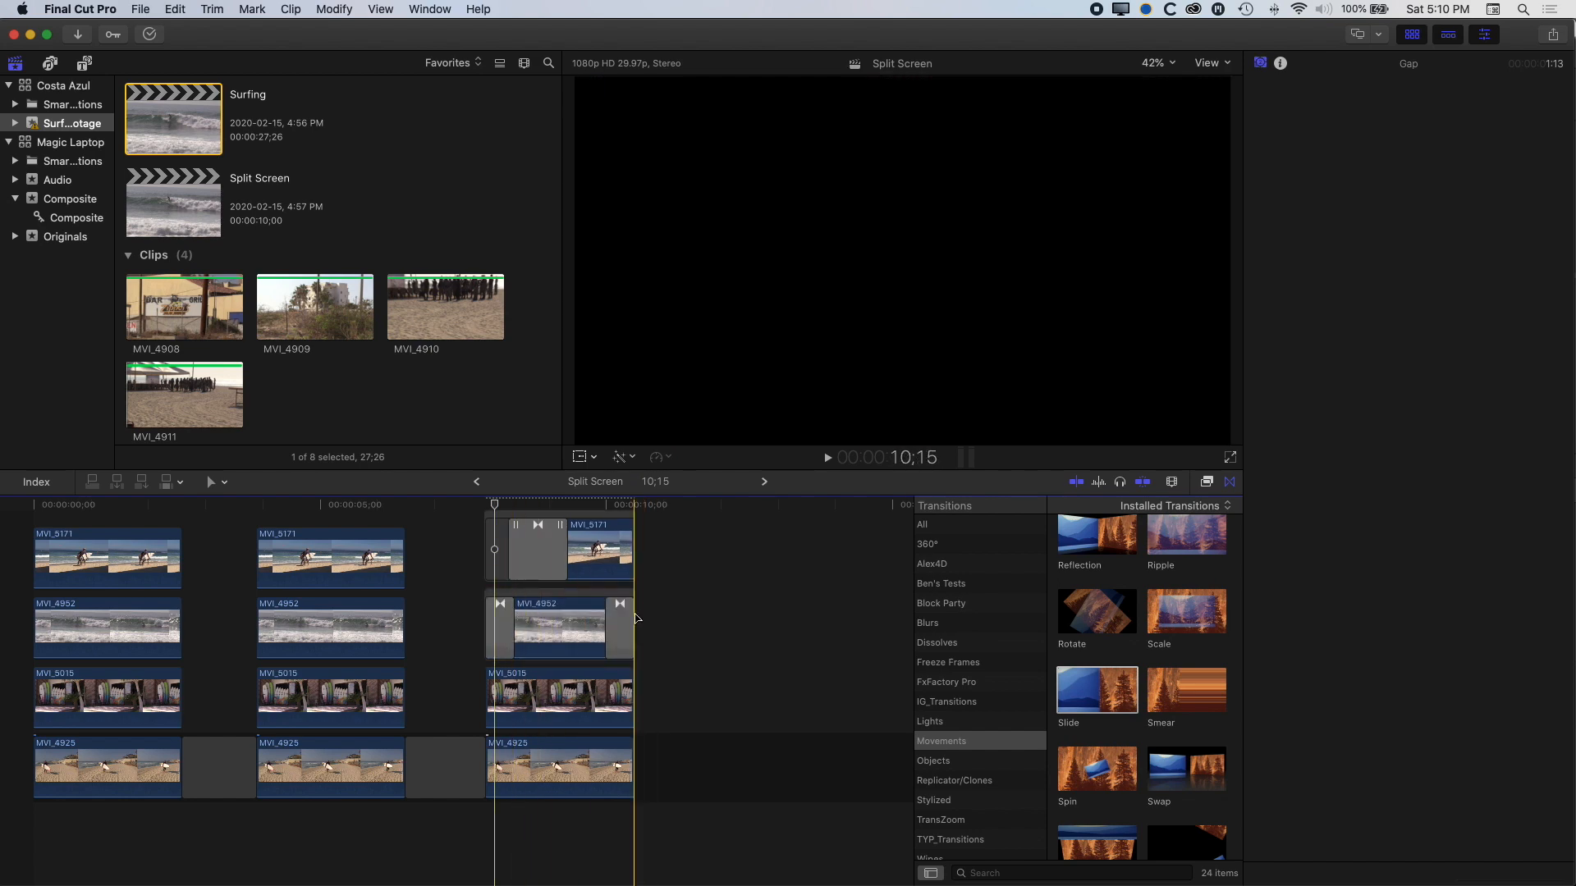
left_click(621, 626)
key("Delete")
Lengthen the MVI_4952 clip's Slide transition to 28 frames and set its direction to Down
left_click(510, 624)
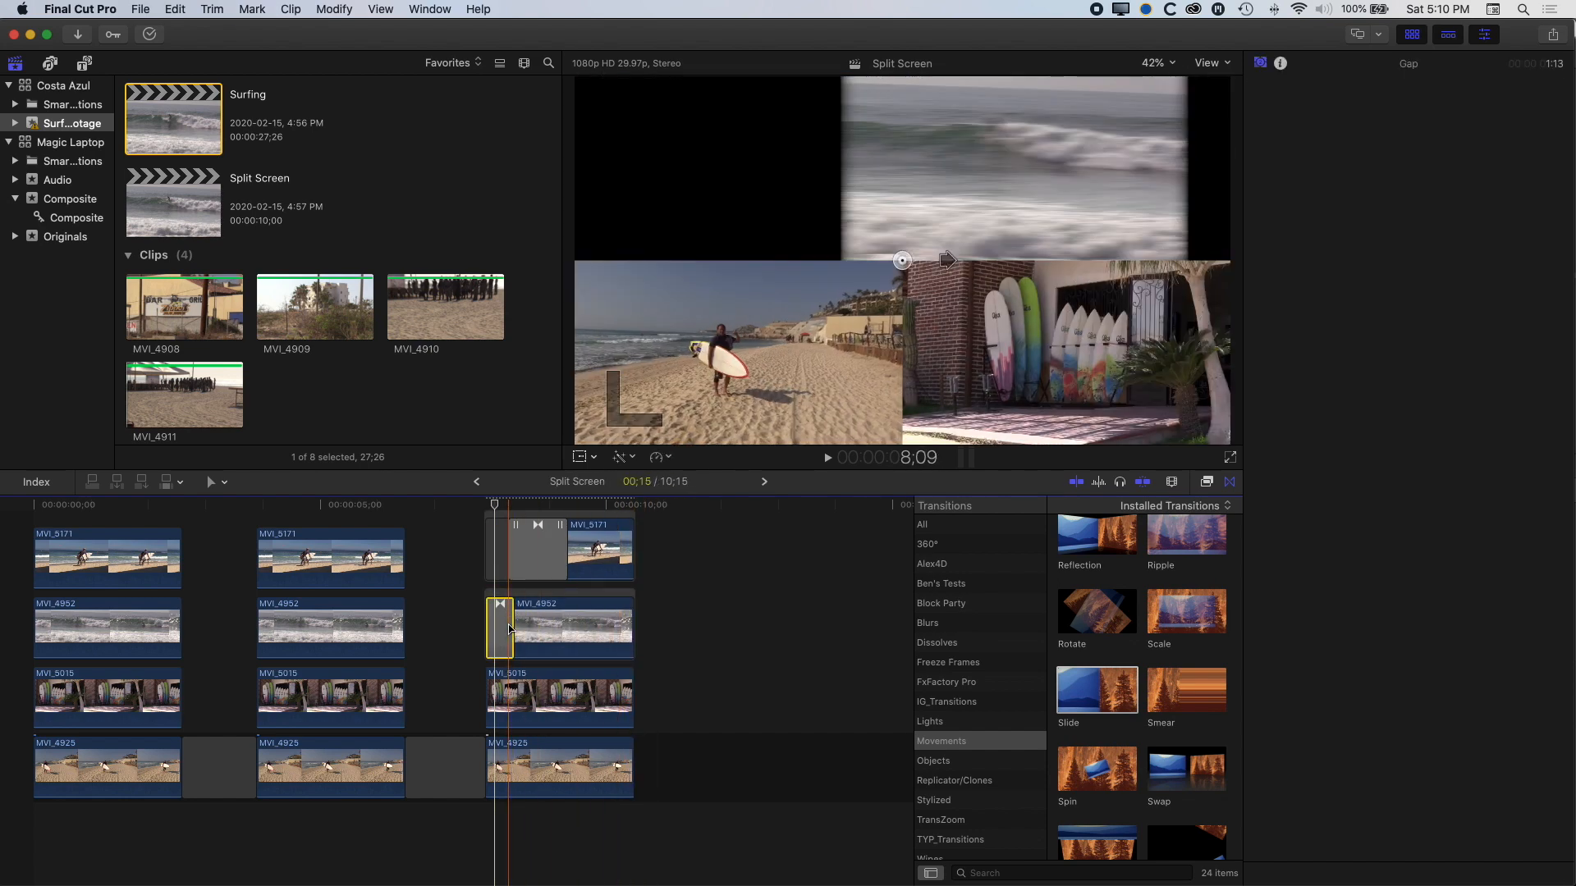
left_click_drag(512, 626, 526, 627)
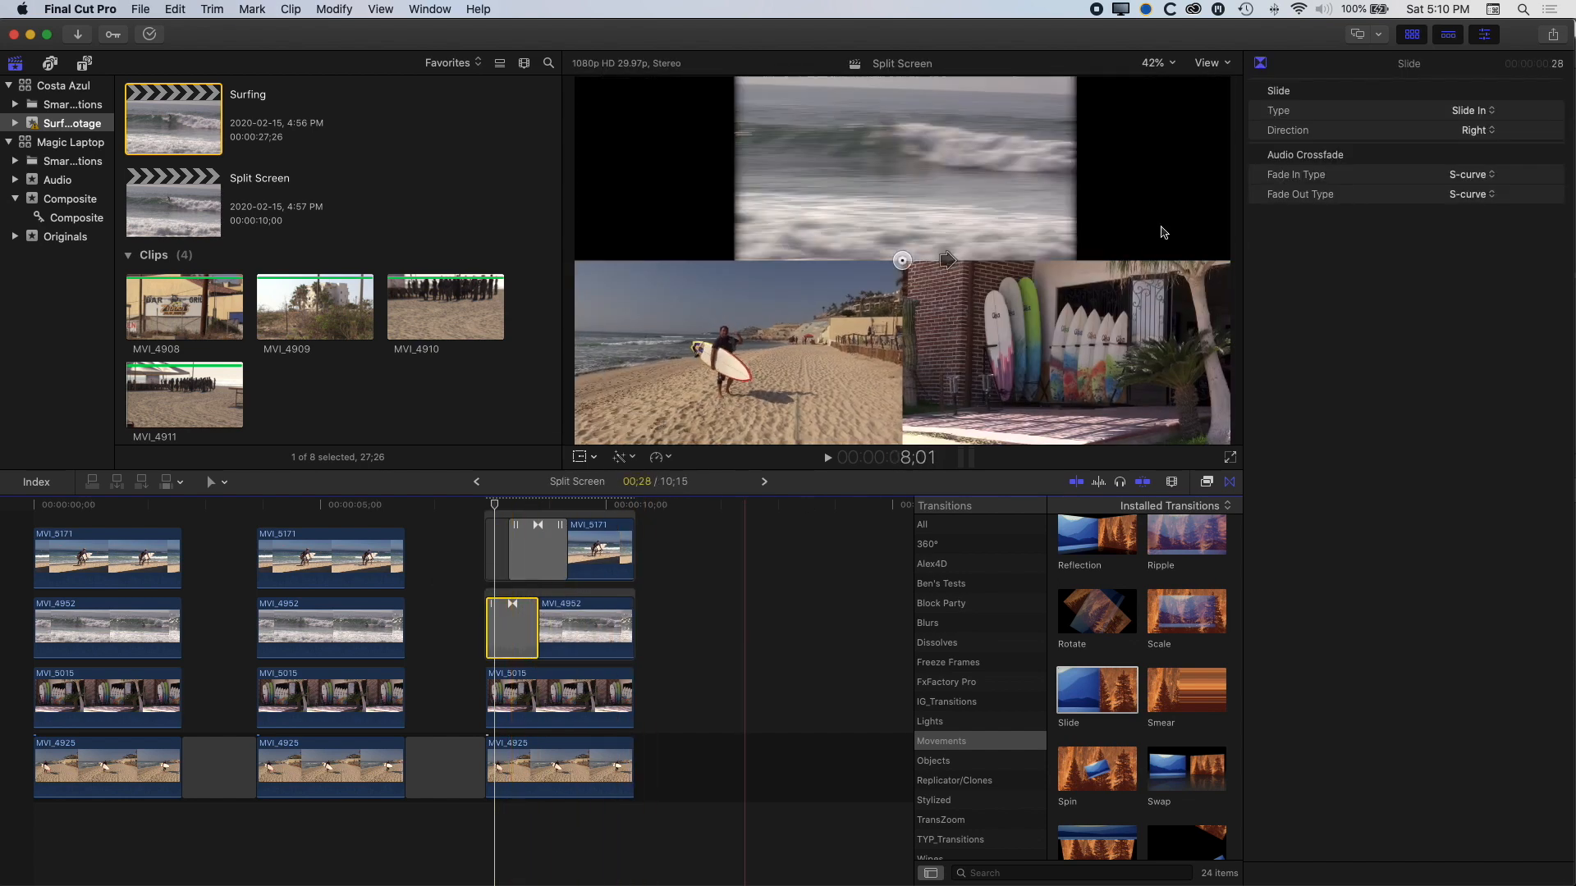
left_click(1474, 130)
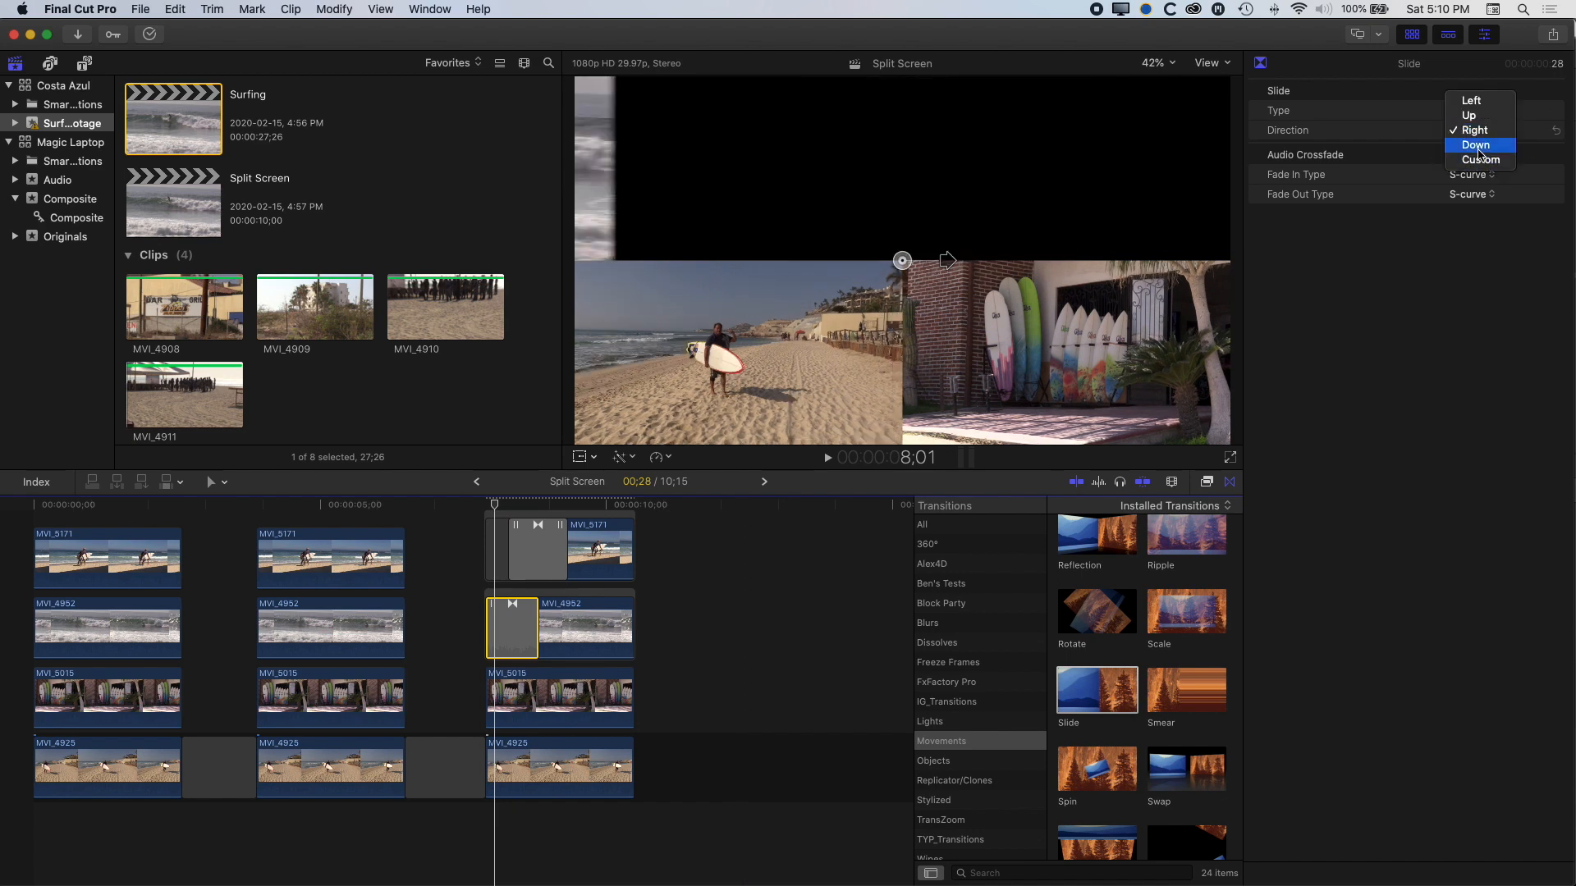
left_click(1469, 114)
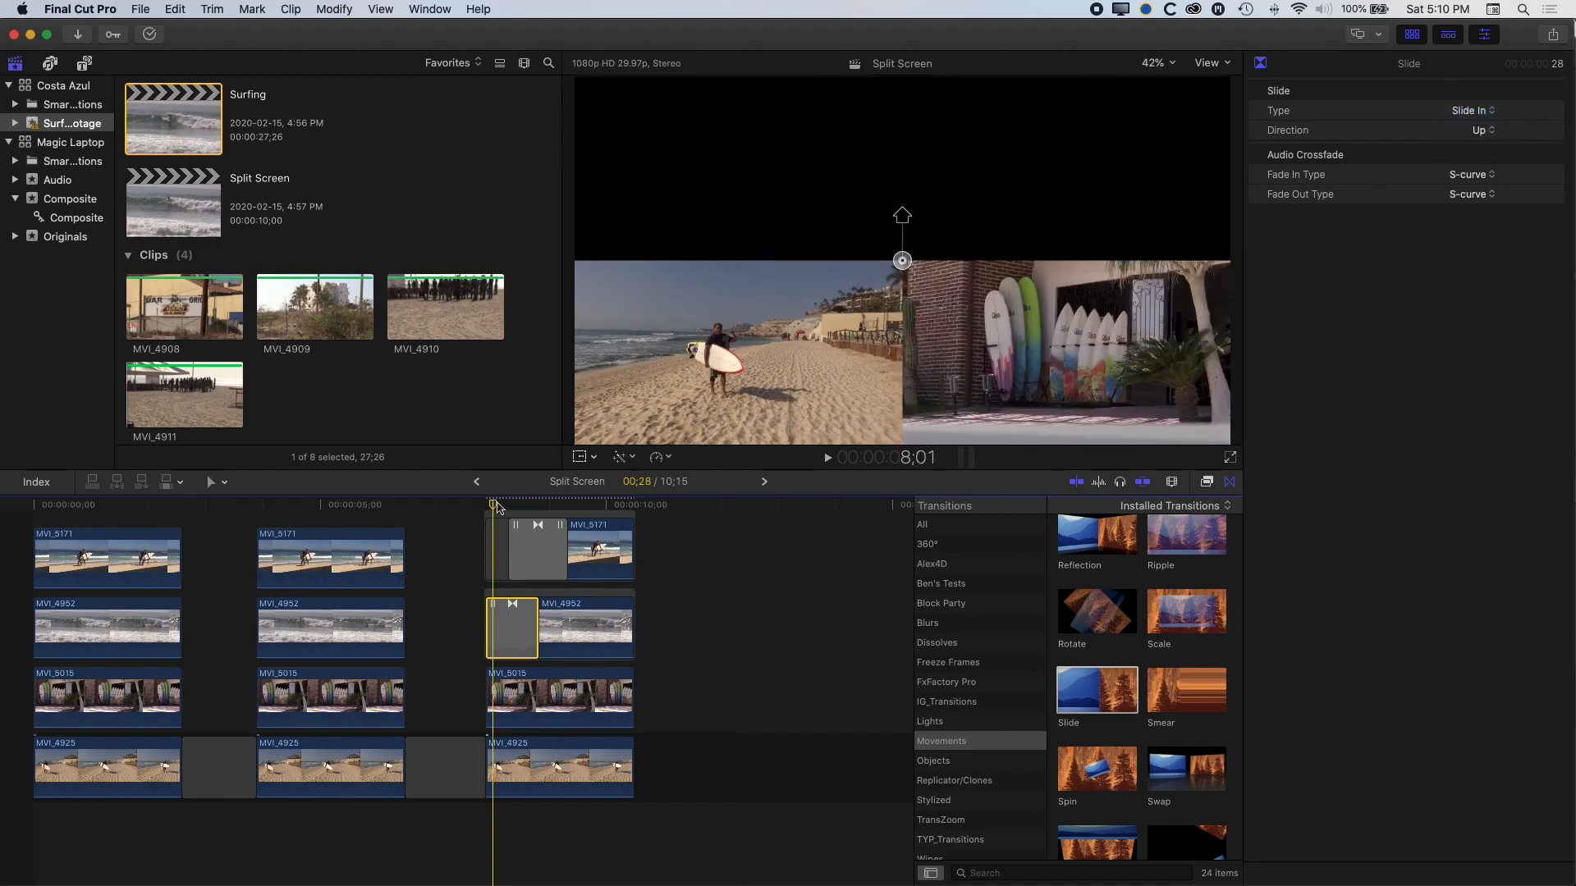
left_click(1484, 131)
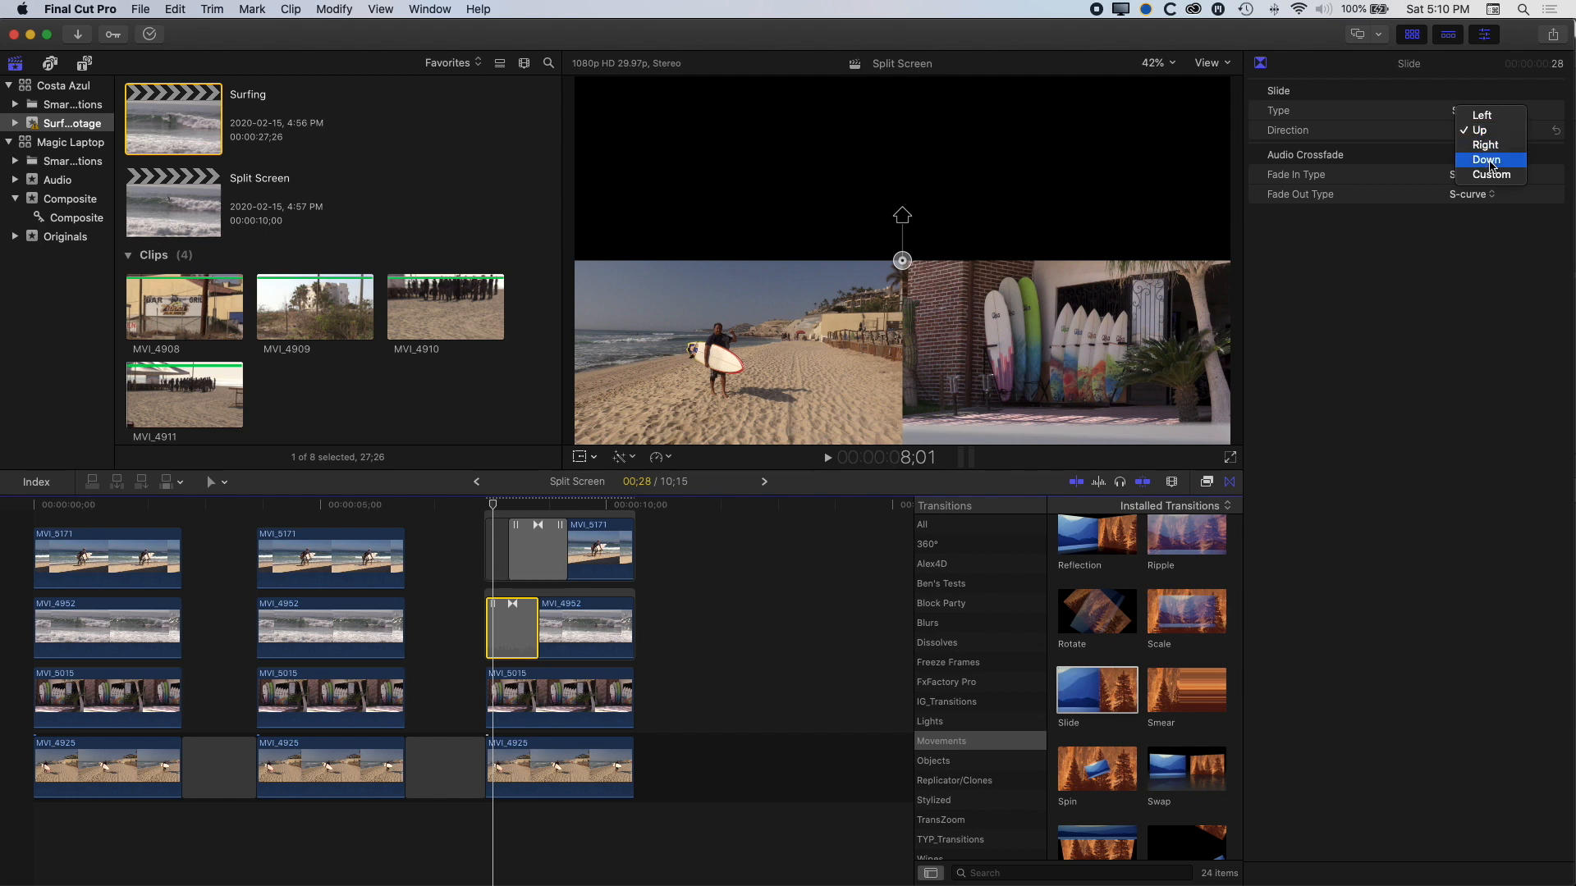
left_click(1487, 161)
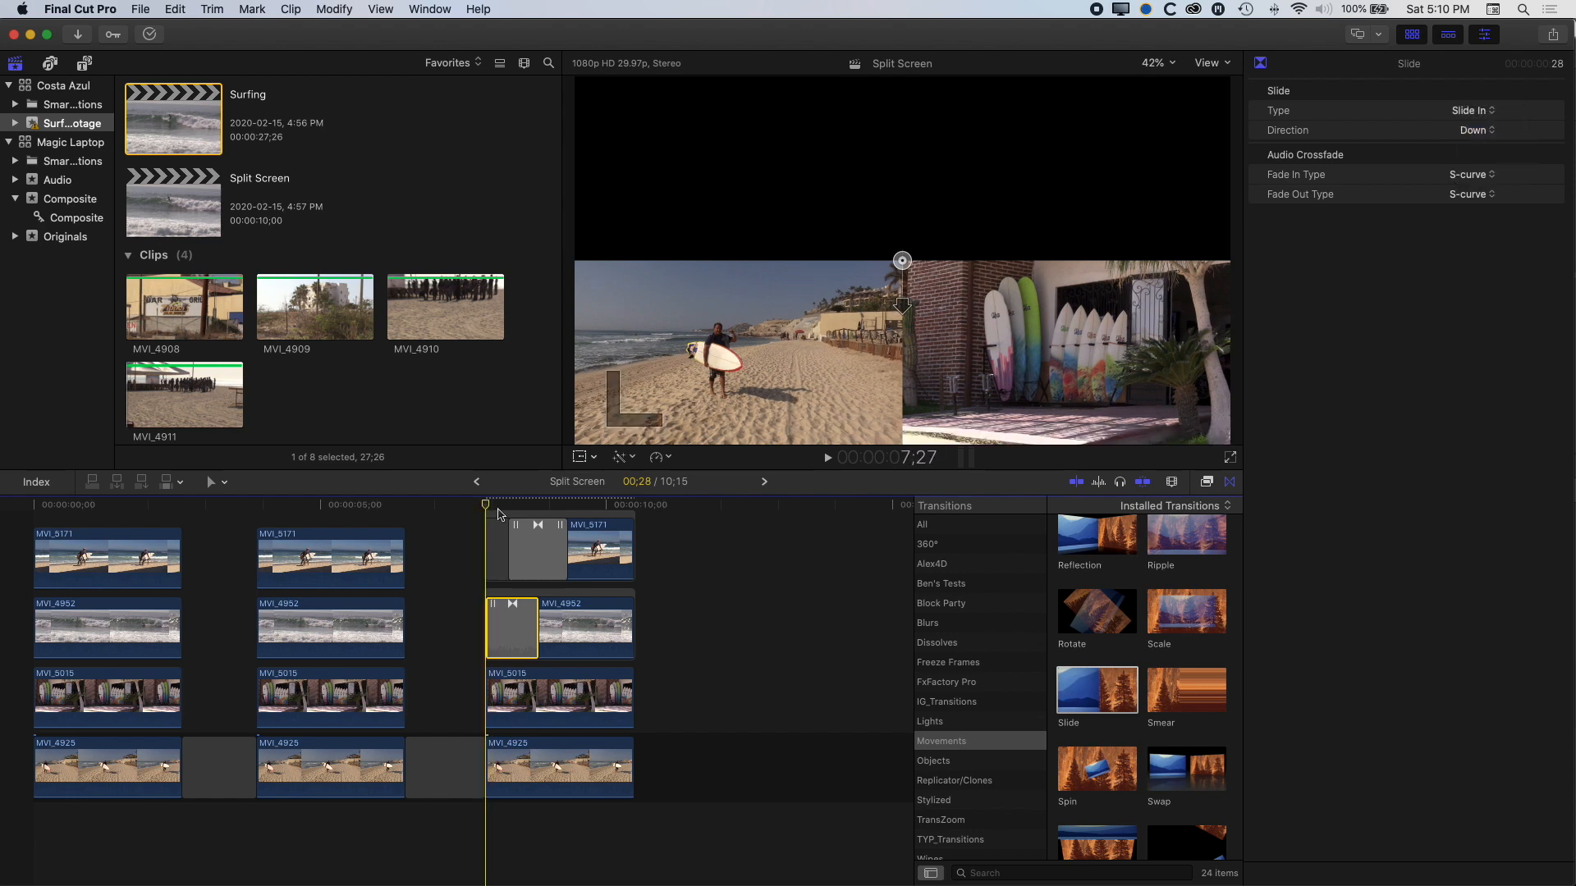
Move the third stack's MVI_5171 Slide transition back to the stack's start and play the result
mouse_move(537, 532)
left_mouse_down()
mouse_move(499, 529)
mouse_move(533, 536)
left_mouse_up()
key("space")
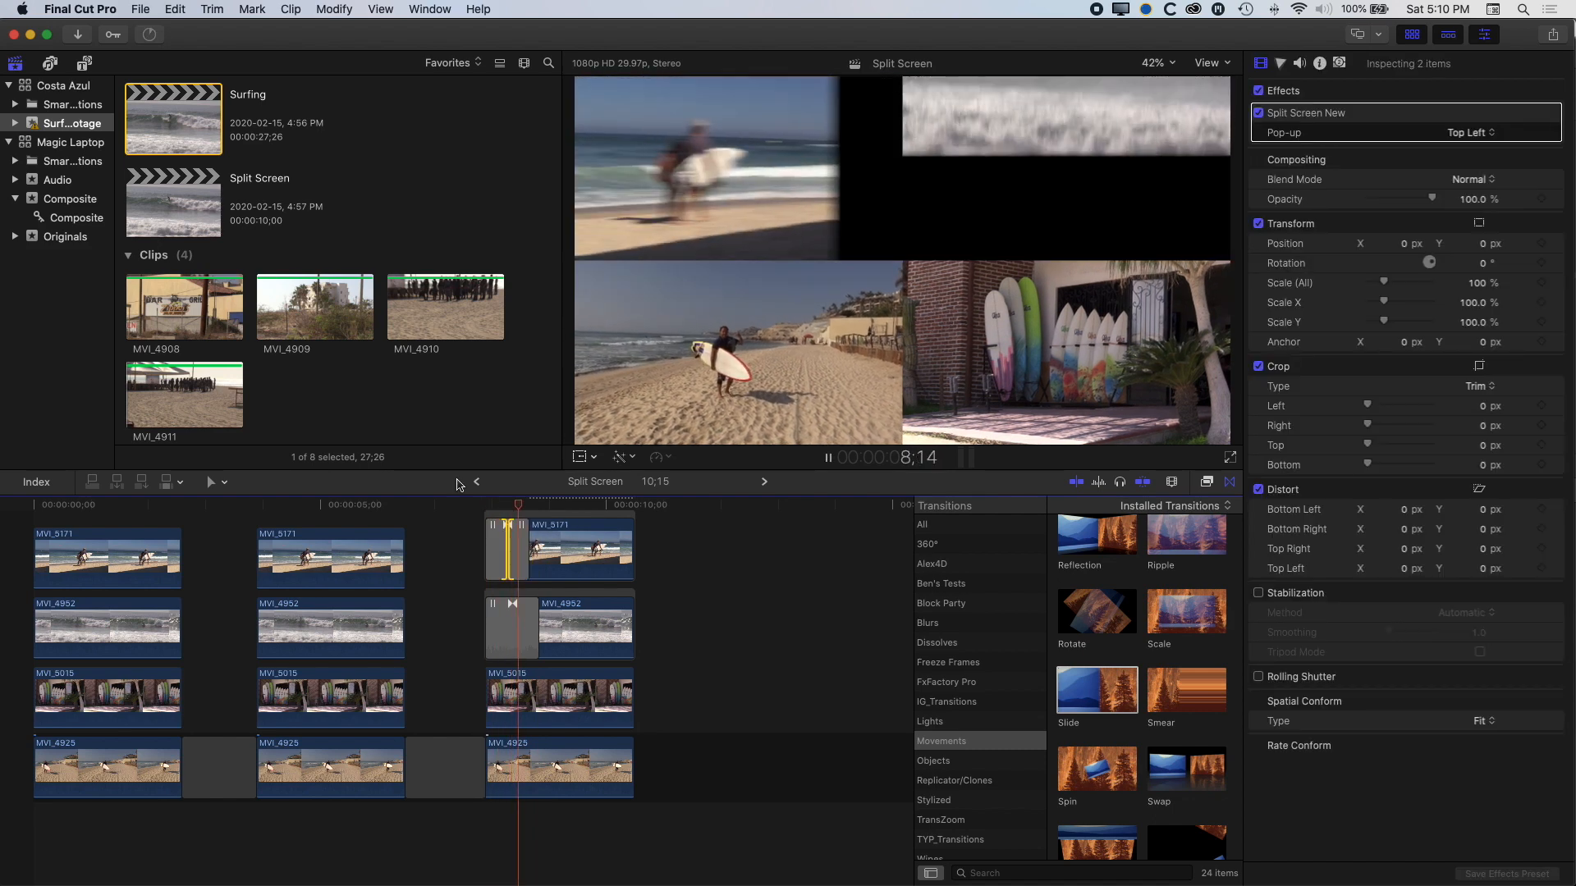
key("space")
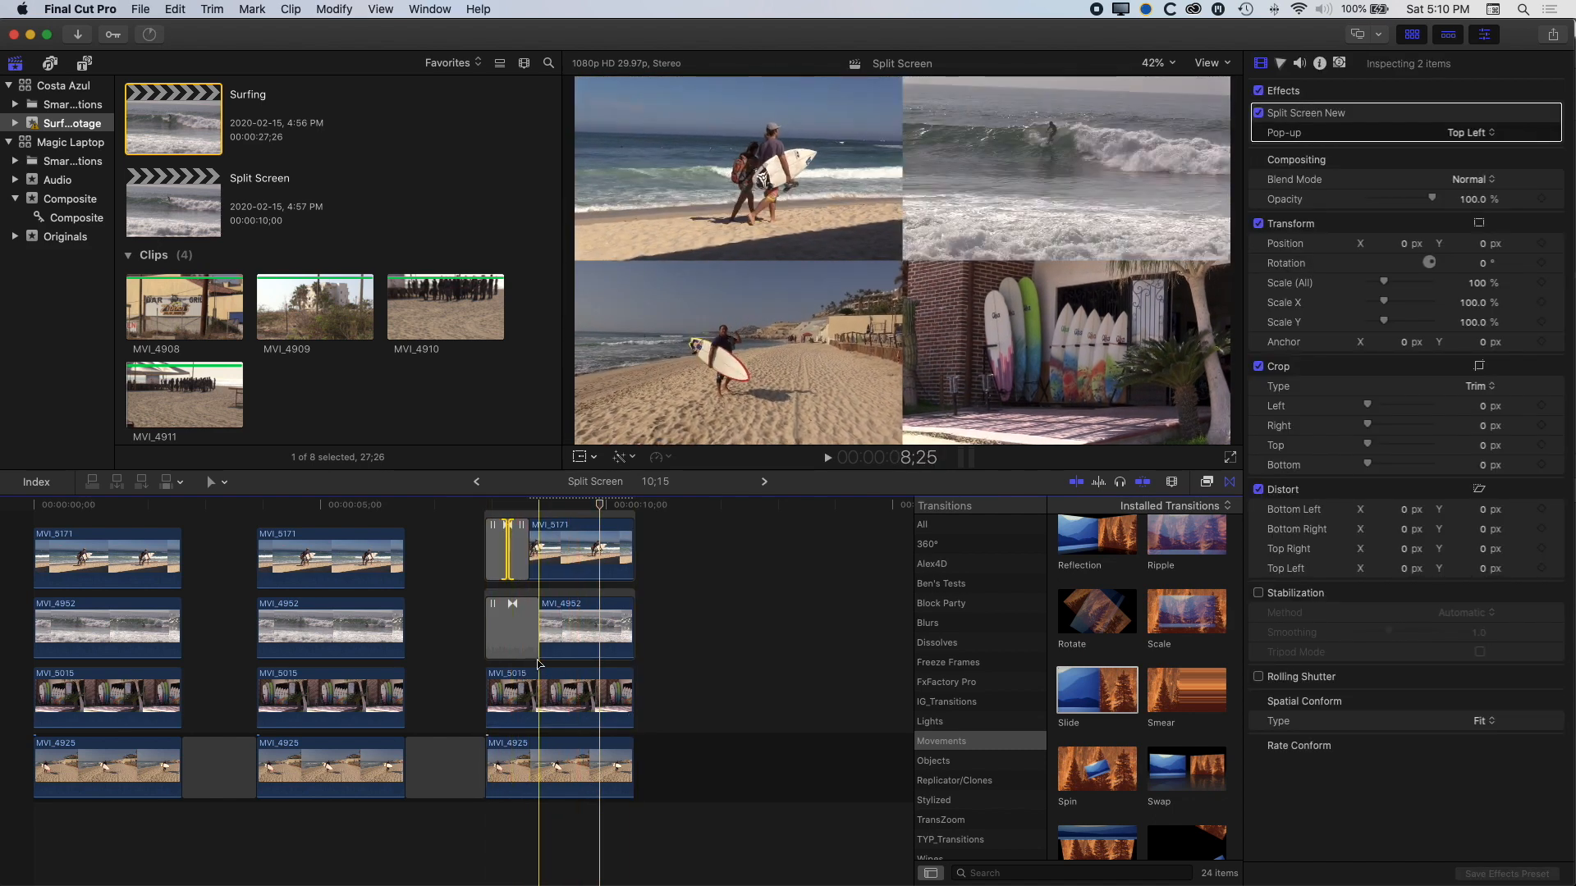
Trim the starts of the third stack's MVI_5015 and MVI_4925 clips slightly later and add a Slide transition to each start
mouse_move(489, 702)
left_mouse_down()
mouse_move(527, 701)
mouse_move(513, 702)
left_mouse_up()
left_click_drag(488, 763, 510, 763)
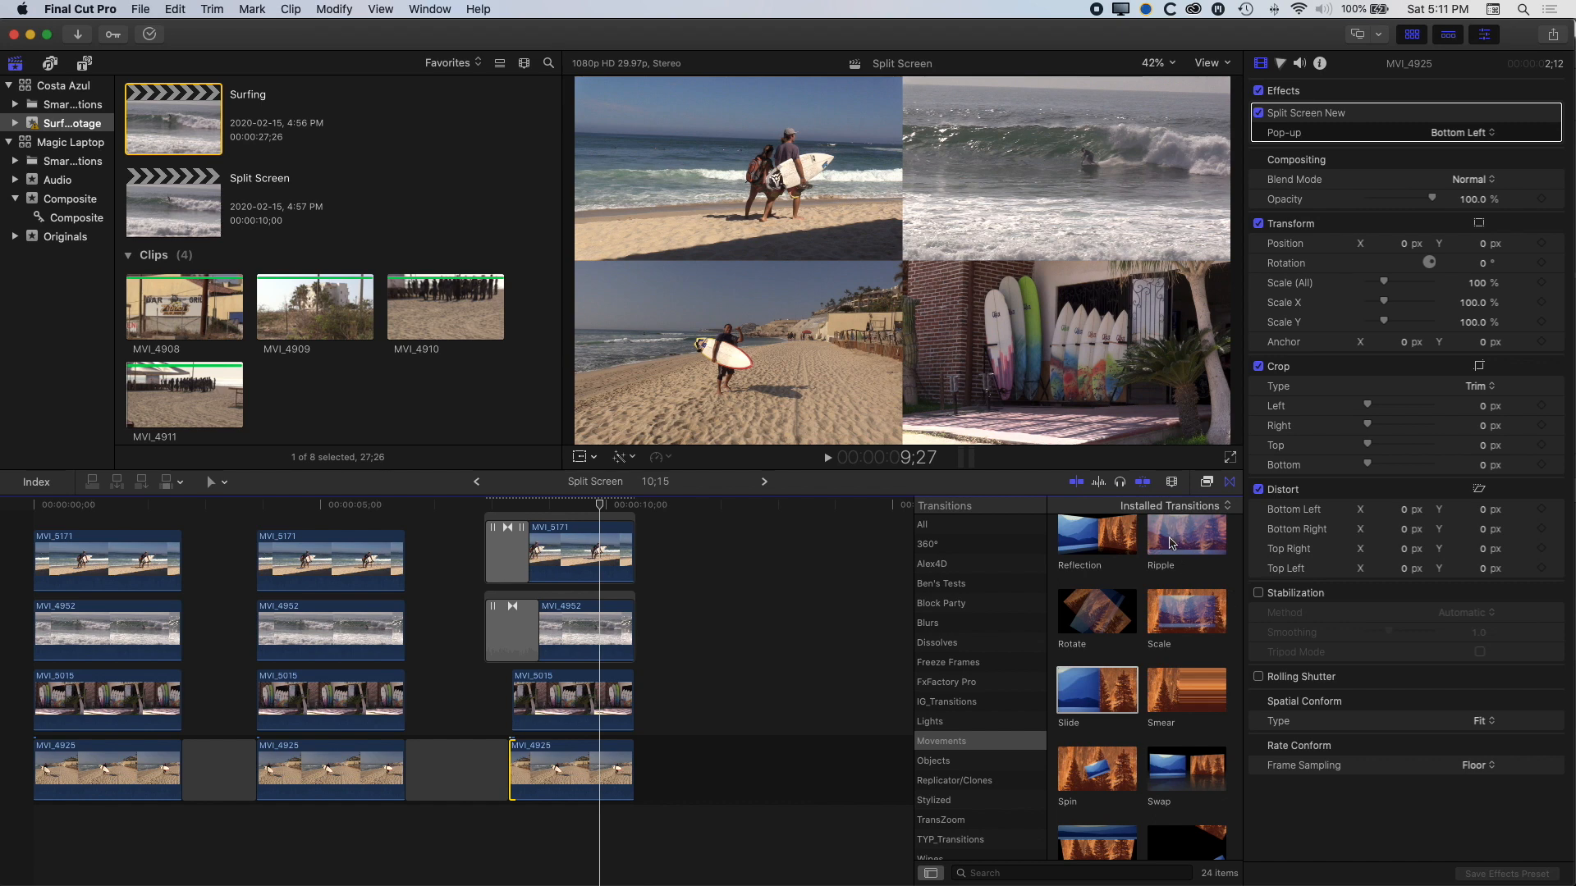
left_click_drag(1093, 712, 513, 728)
left_click_drag(1097, 689, 525, 747)
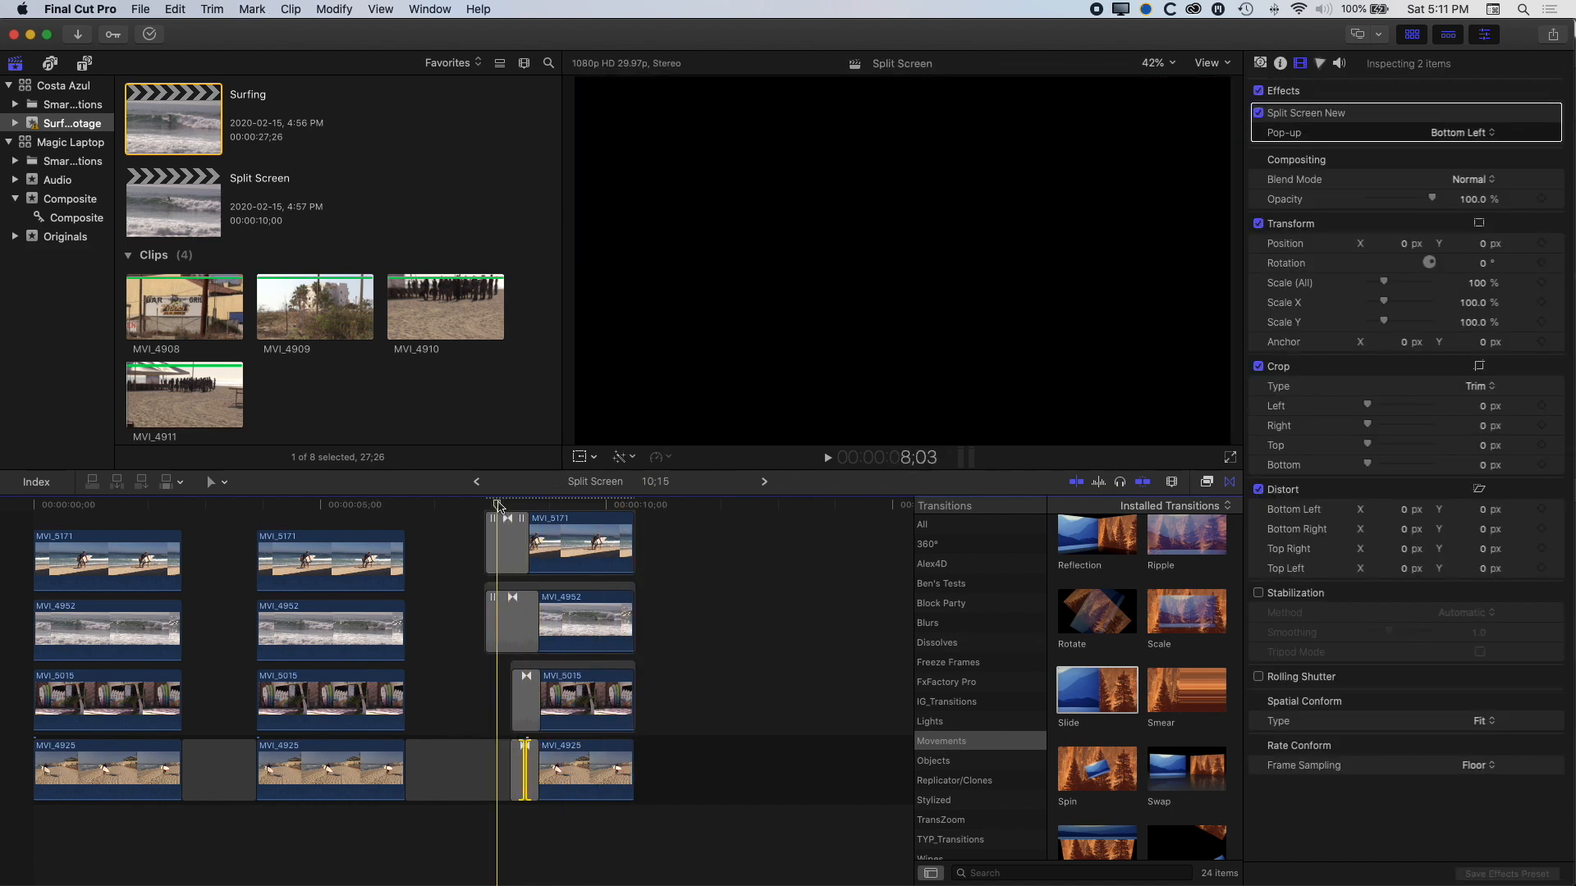
Set the Slide direction to Up on the MVI_5015 transition and keep Right on the MVI_4925 transition
left_click_drag(525, 506, 540, 506)
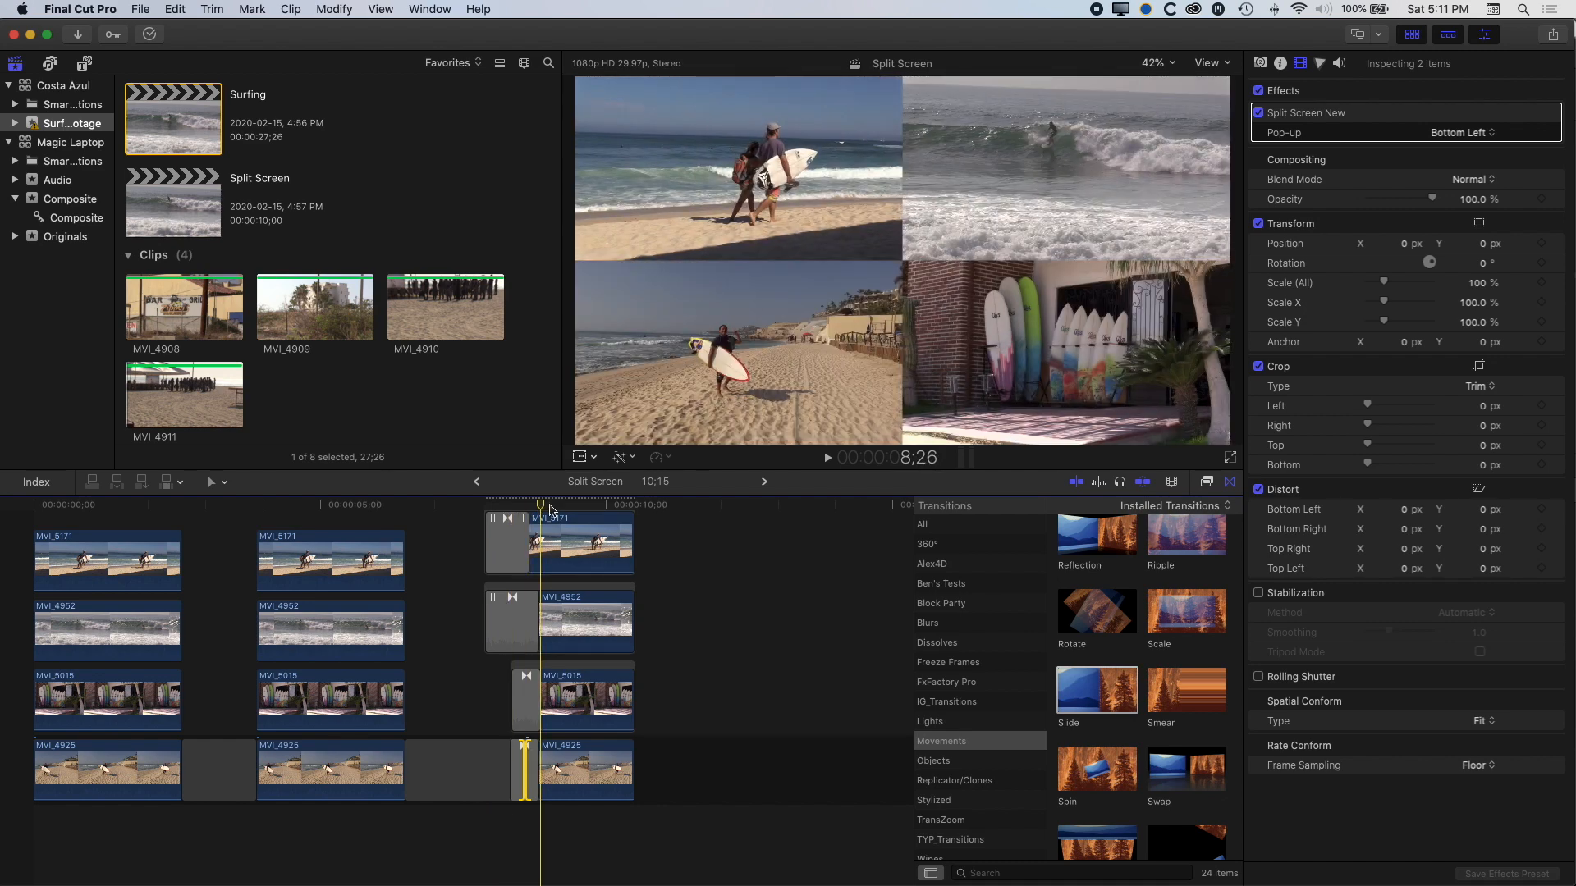
left_click(526, 697)
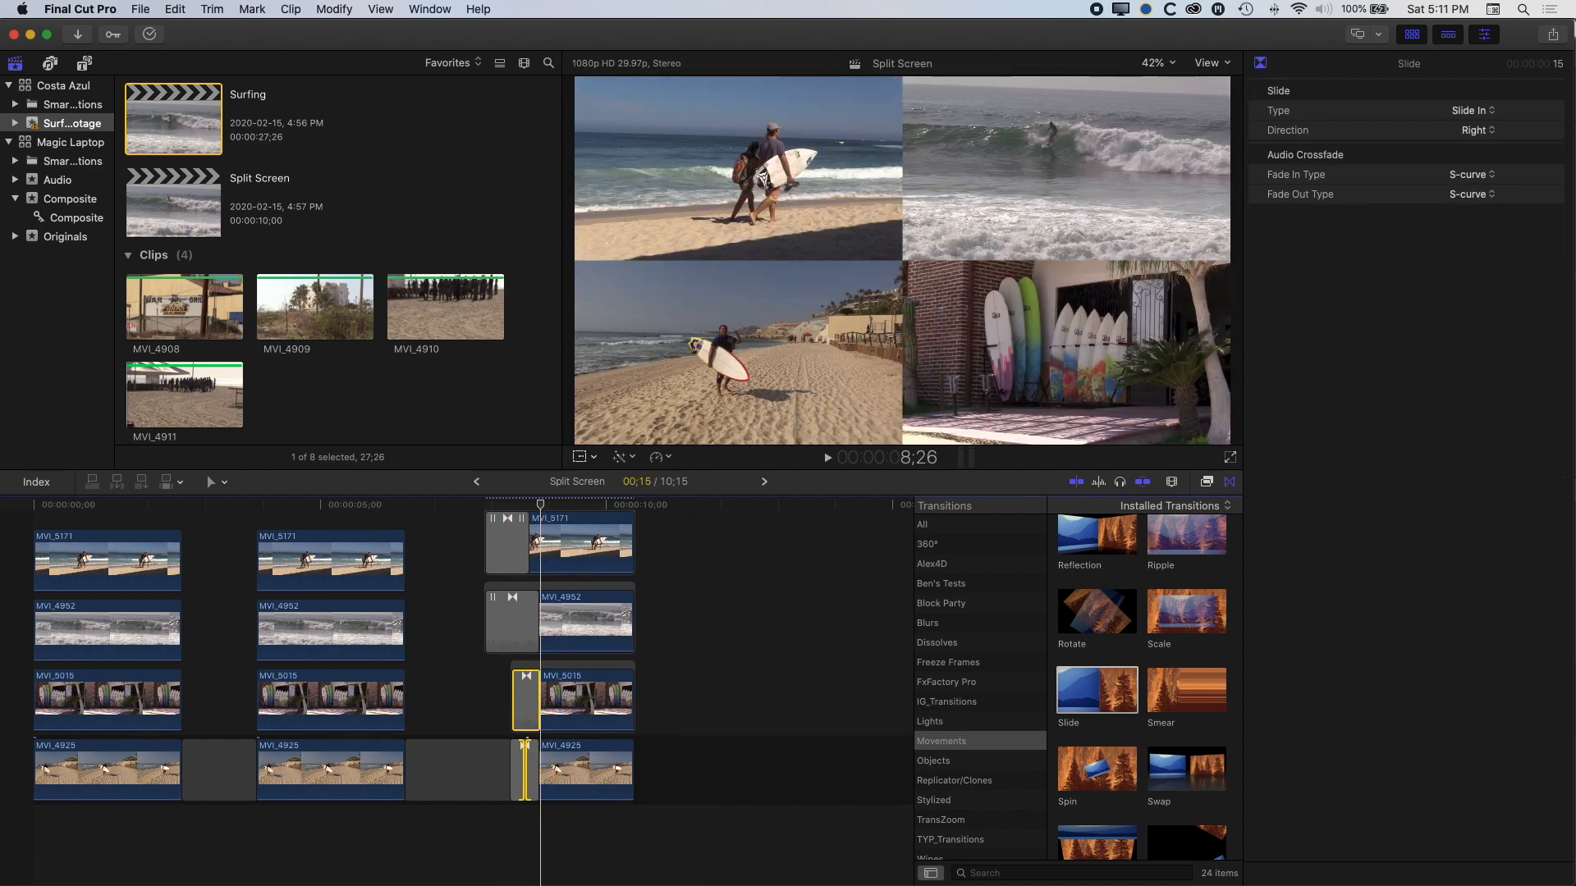
left_click(1474, 130)
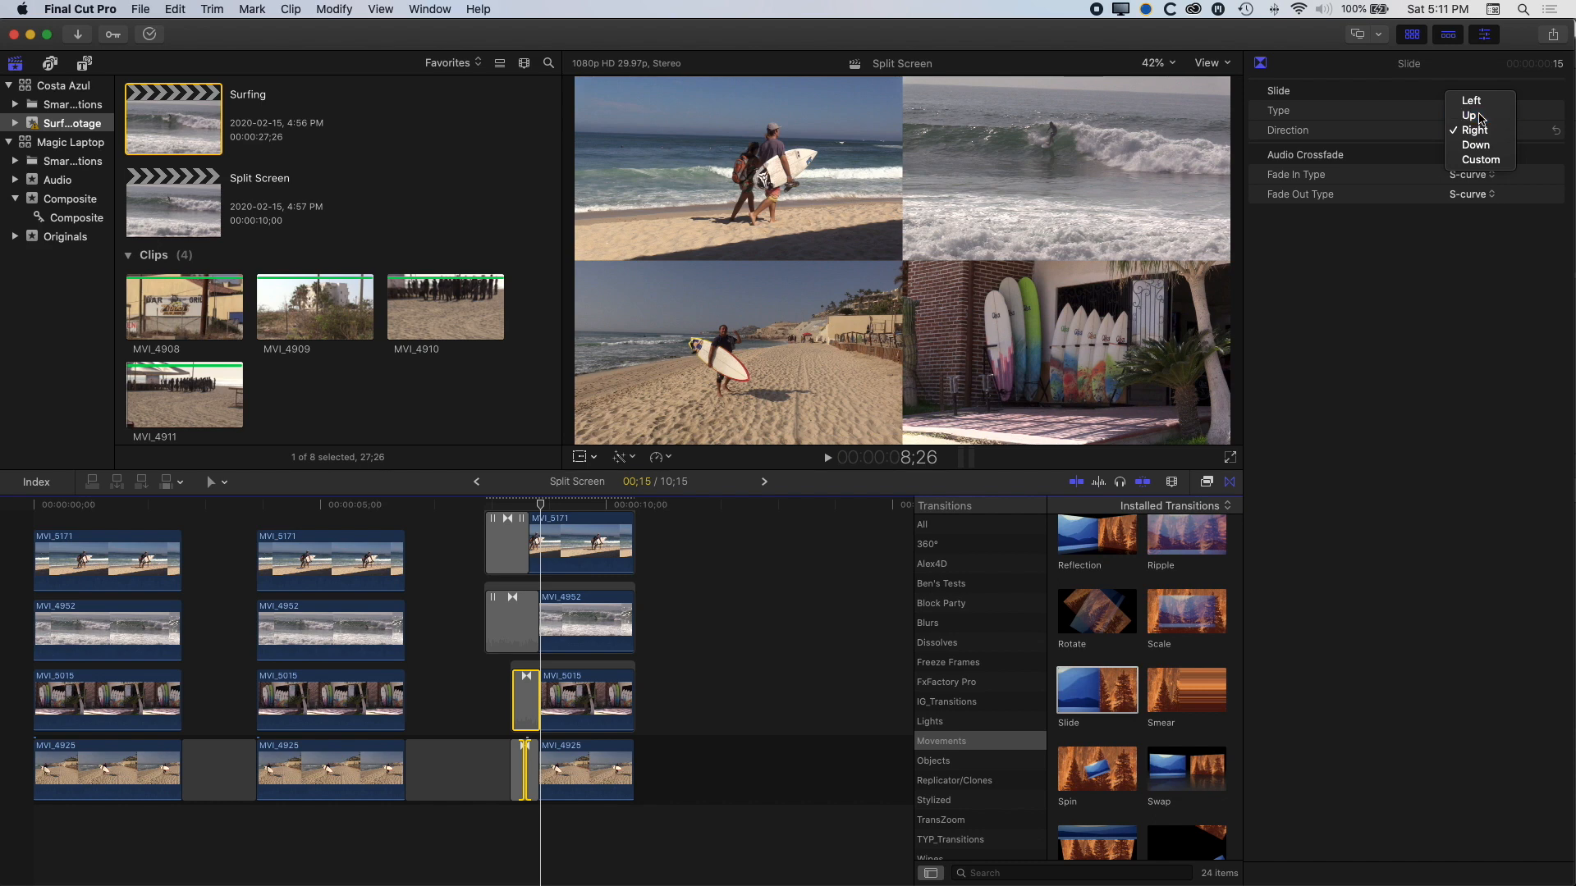
left_click(1478, 116)
left_click(531, 770)
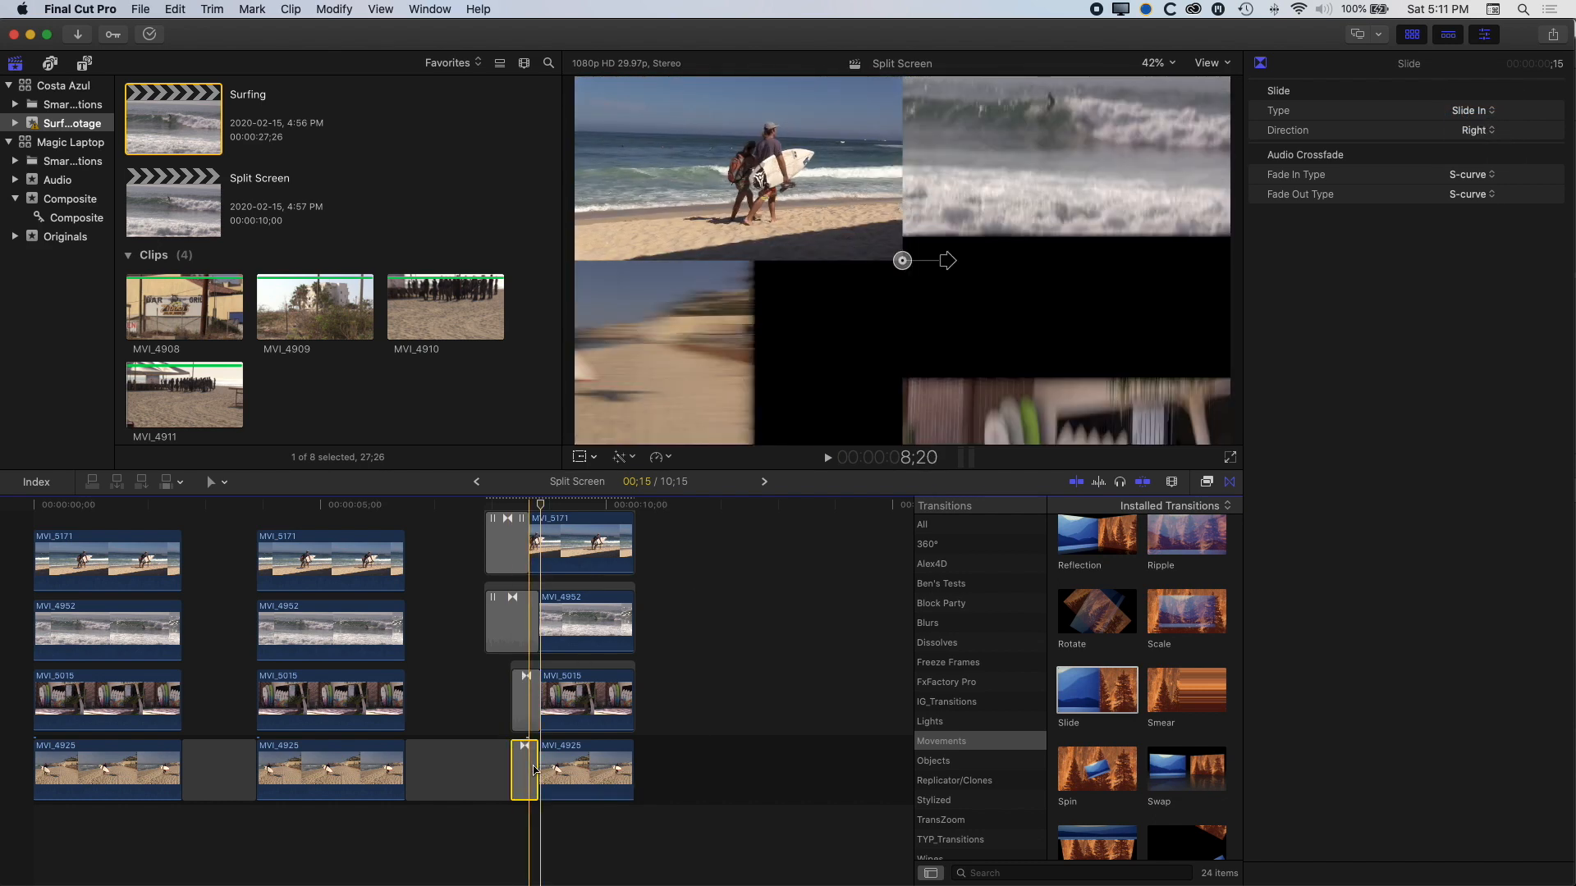
left_click(1477, 133)
left_click(1482, 131)
Play the third stack from its start to review the four Slide transitions
left_click(485, 509)
key("space")
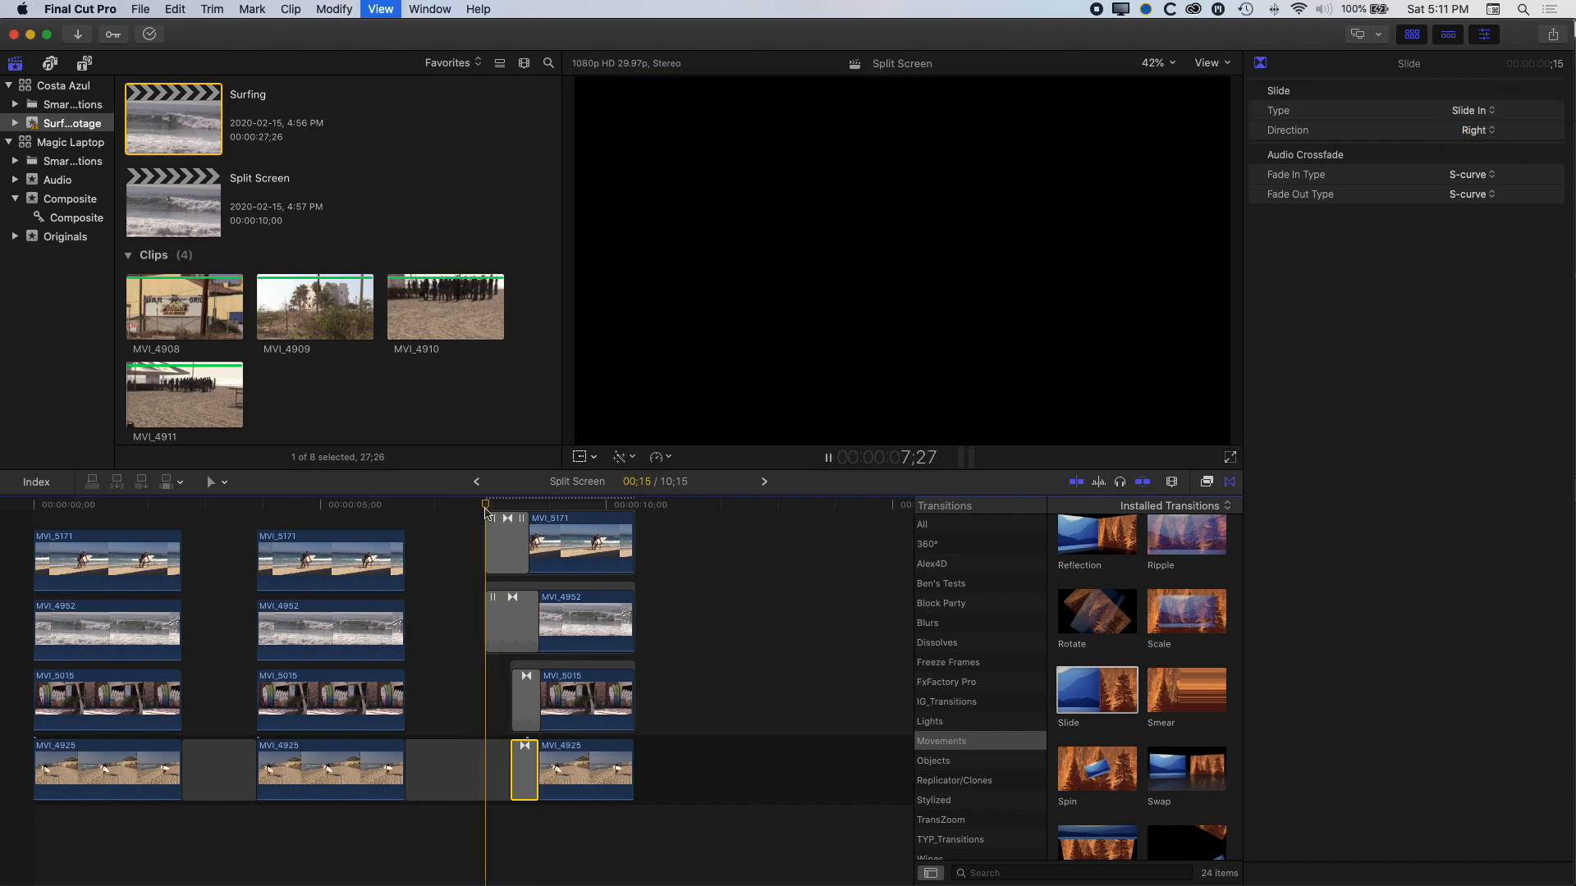
key("space")
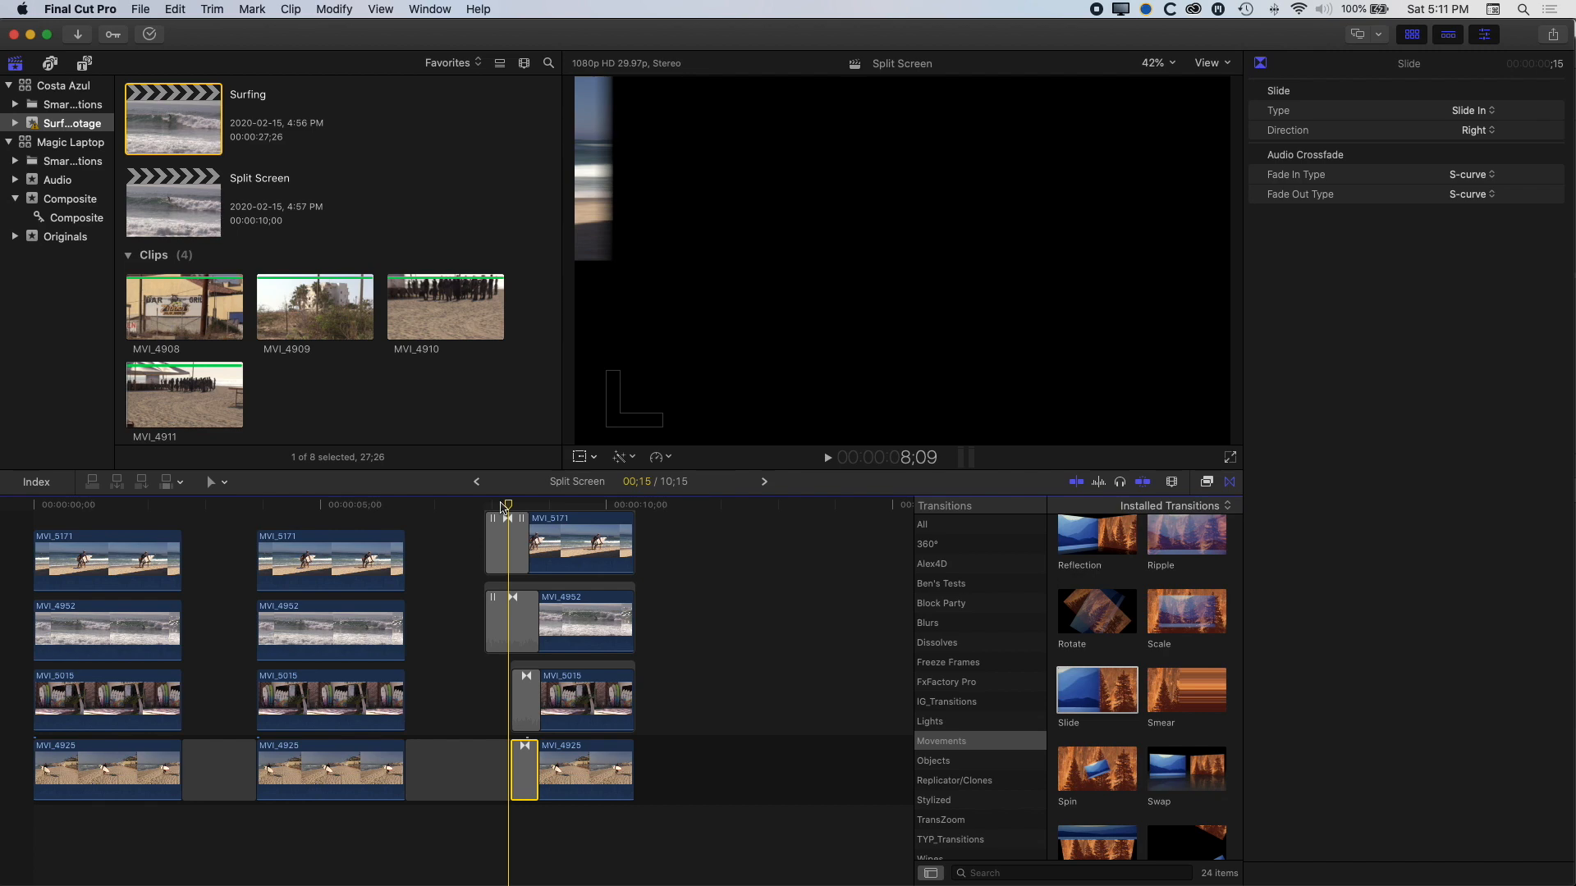
Try a Split Screen scale of 37% on the second stack's MVI_5171 clip, and restore the scale
left_click(607, 543)
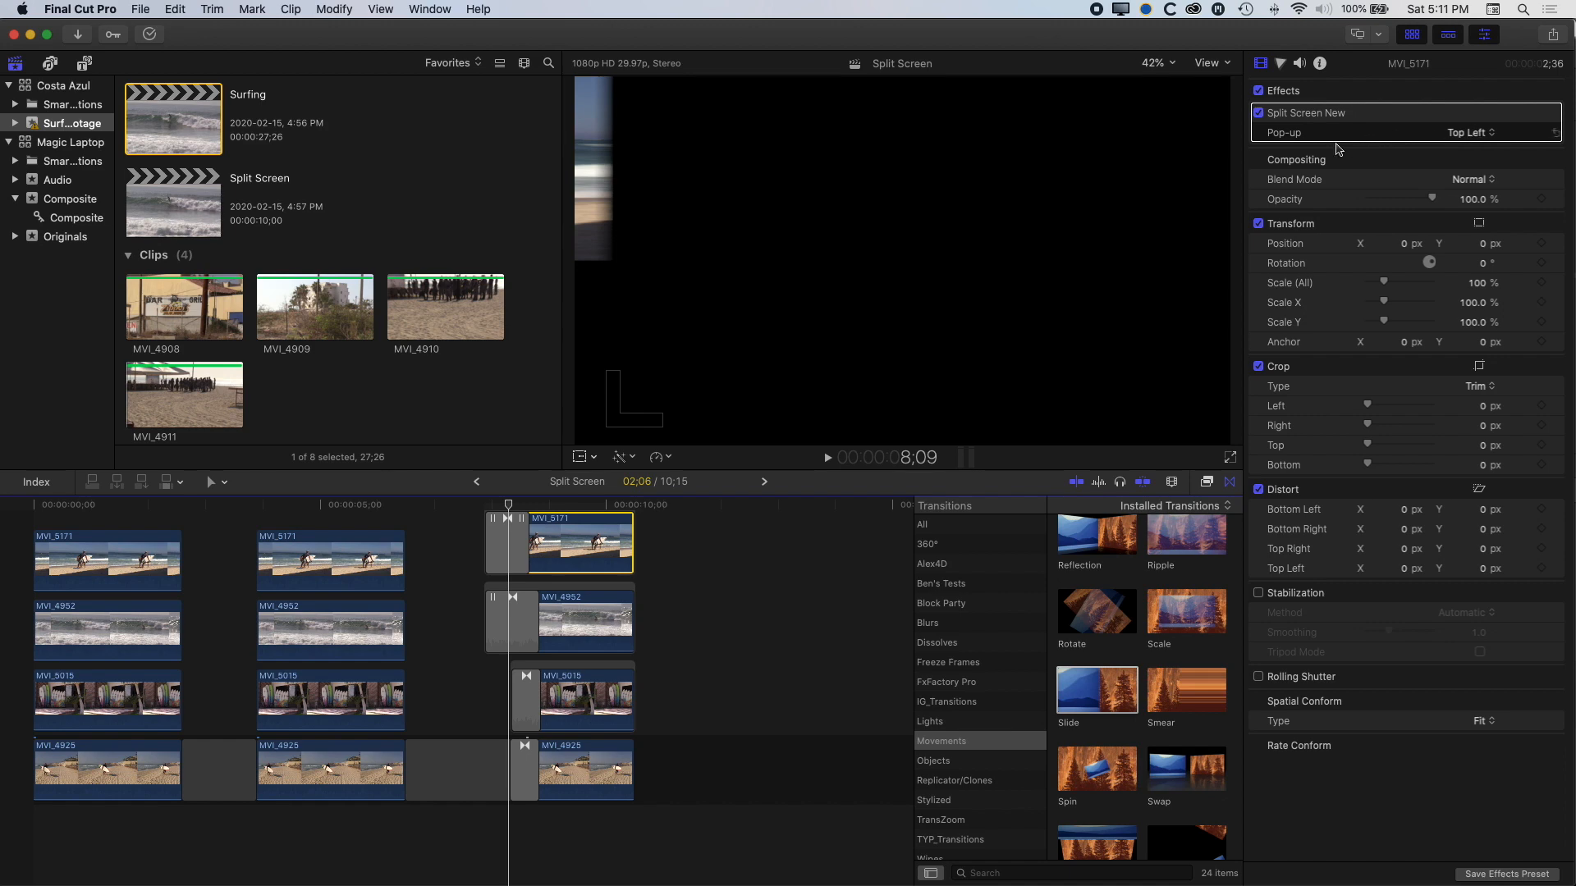
left_click(338, 562)
left_click(338, 504)
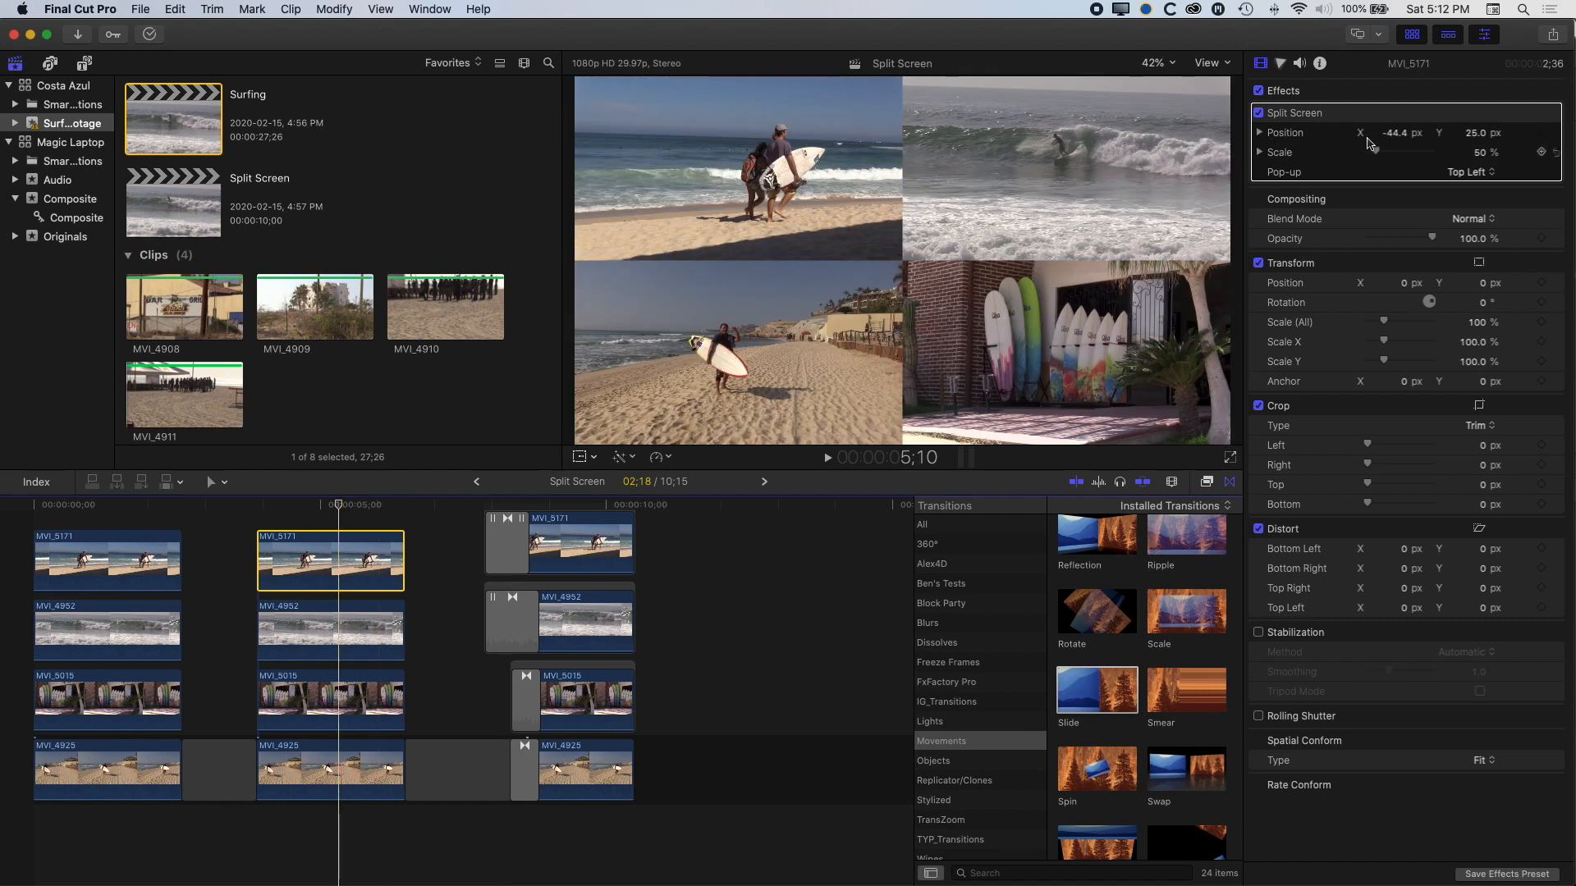
left_click_drag(1395, 134, 1375, 155)
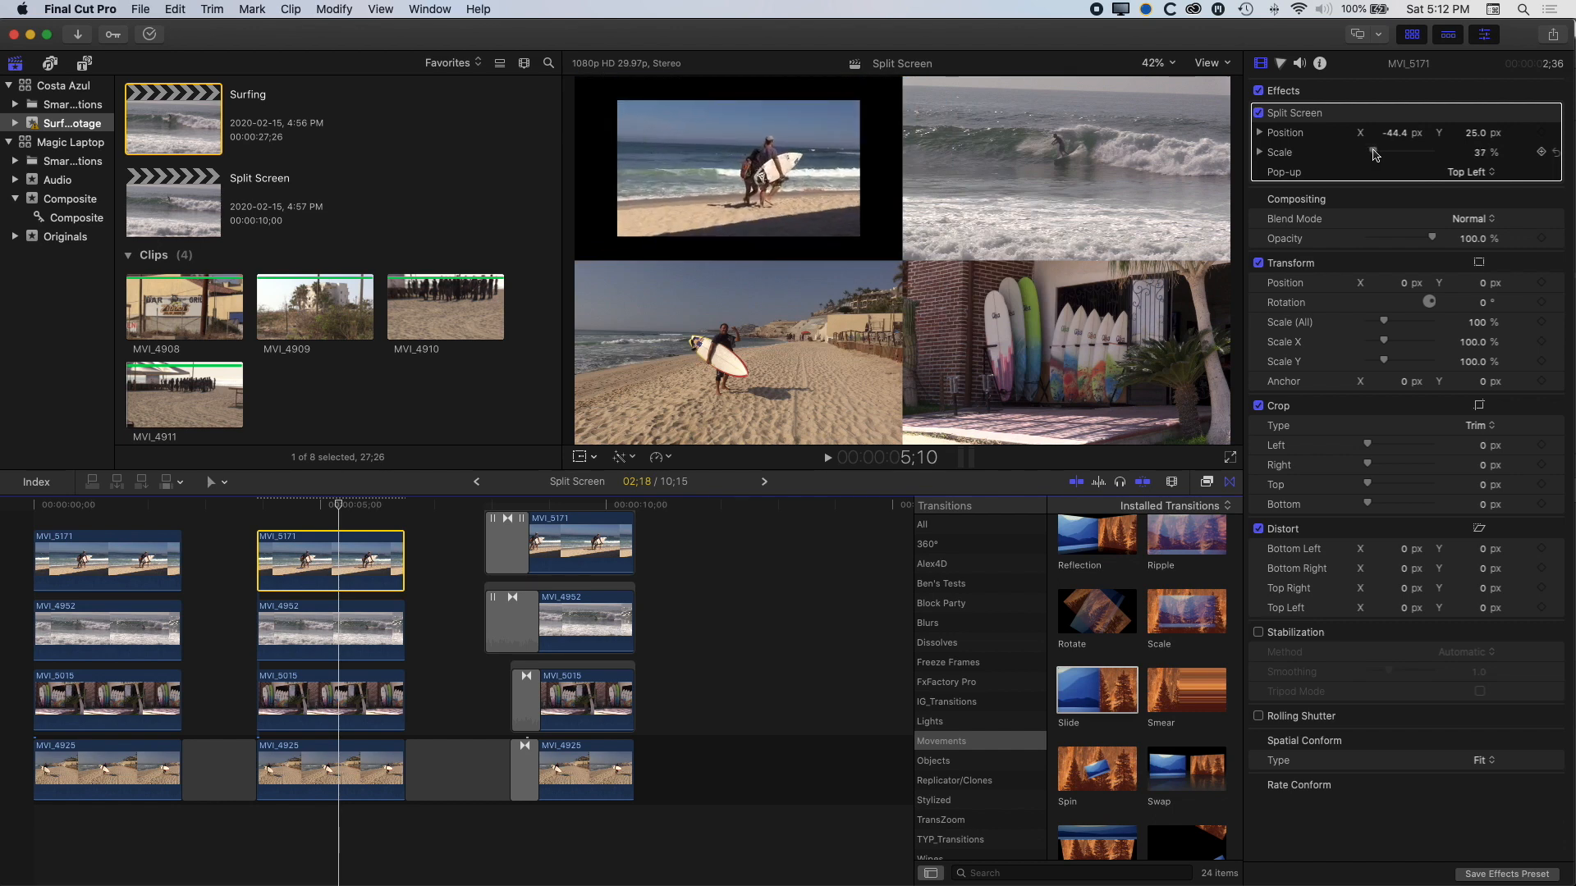
left_click(1555, 153)
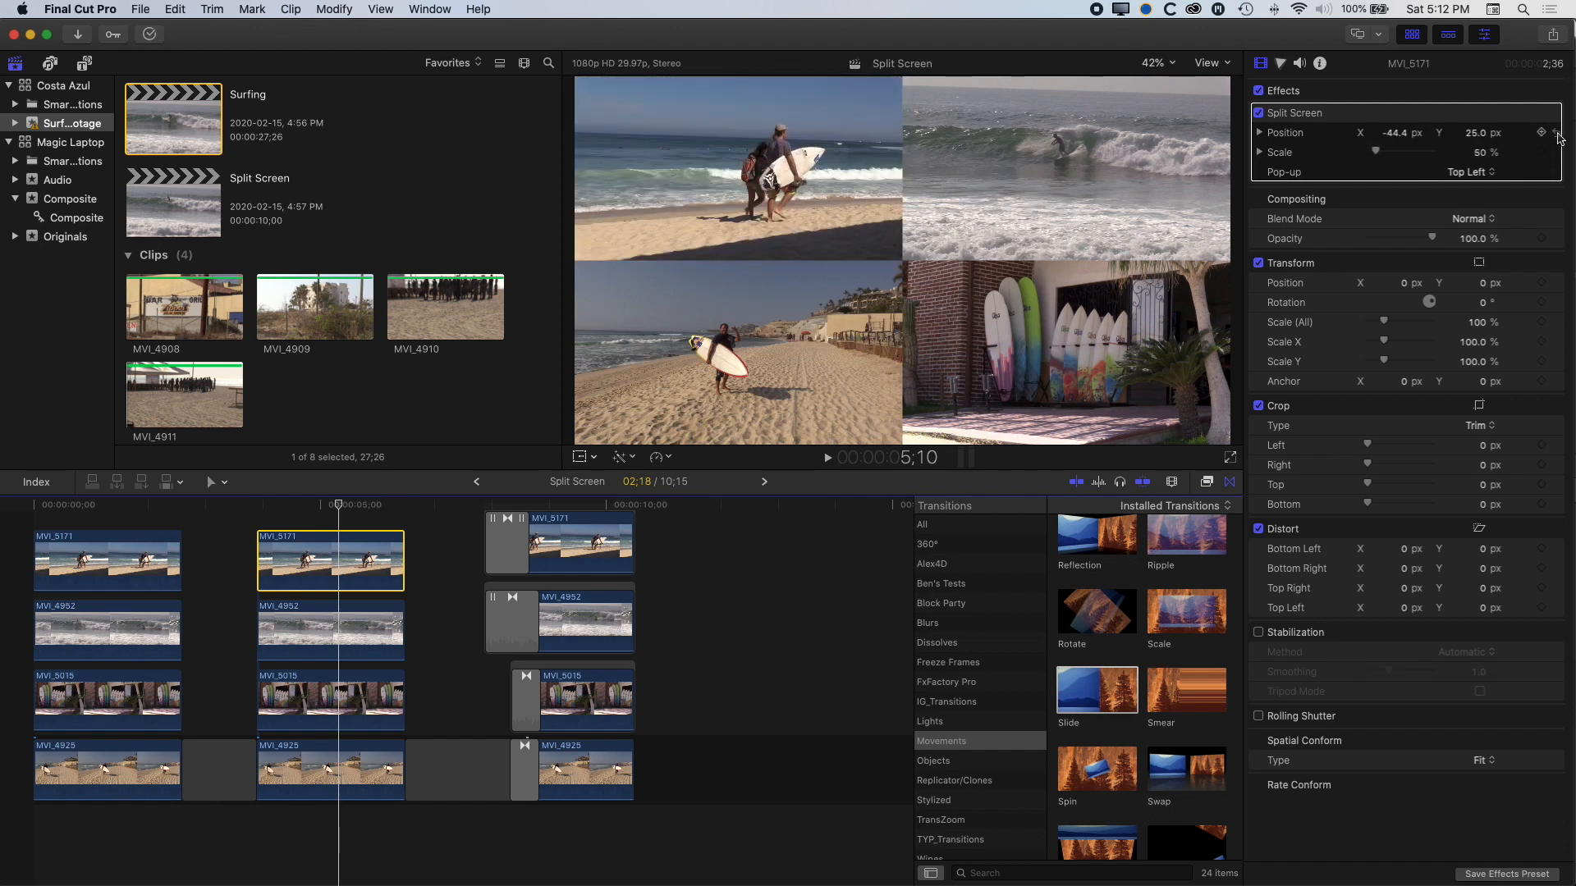